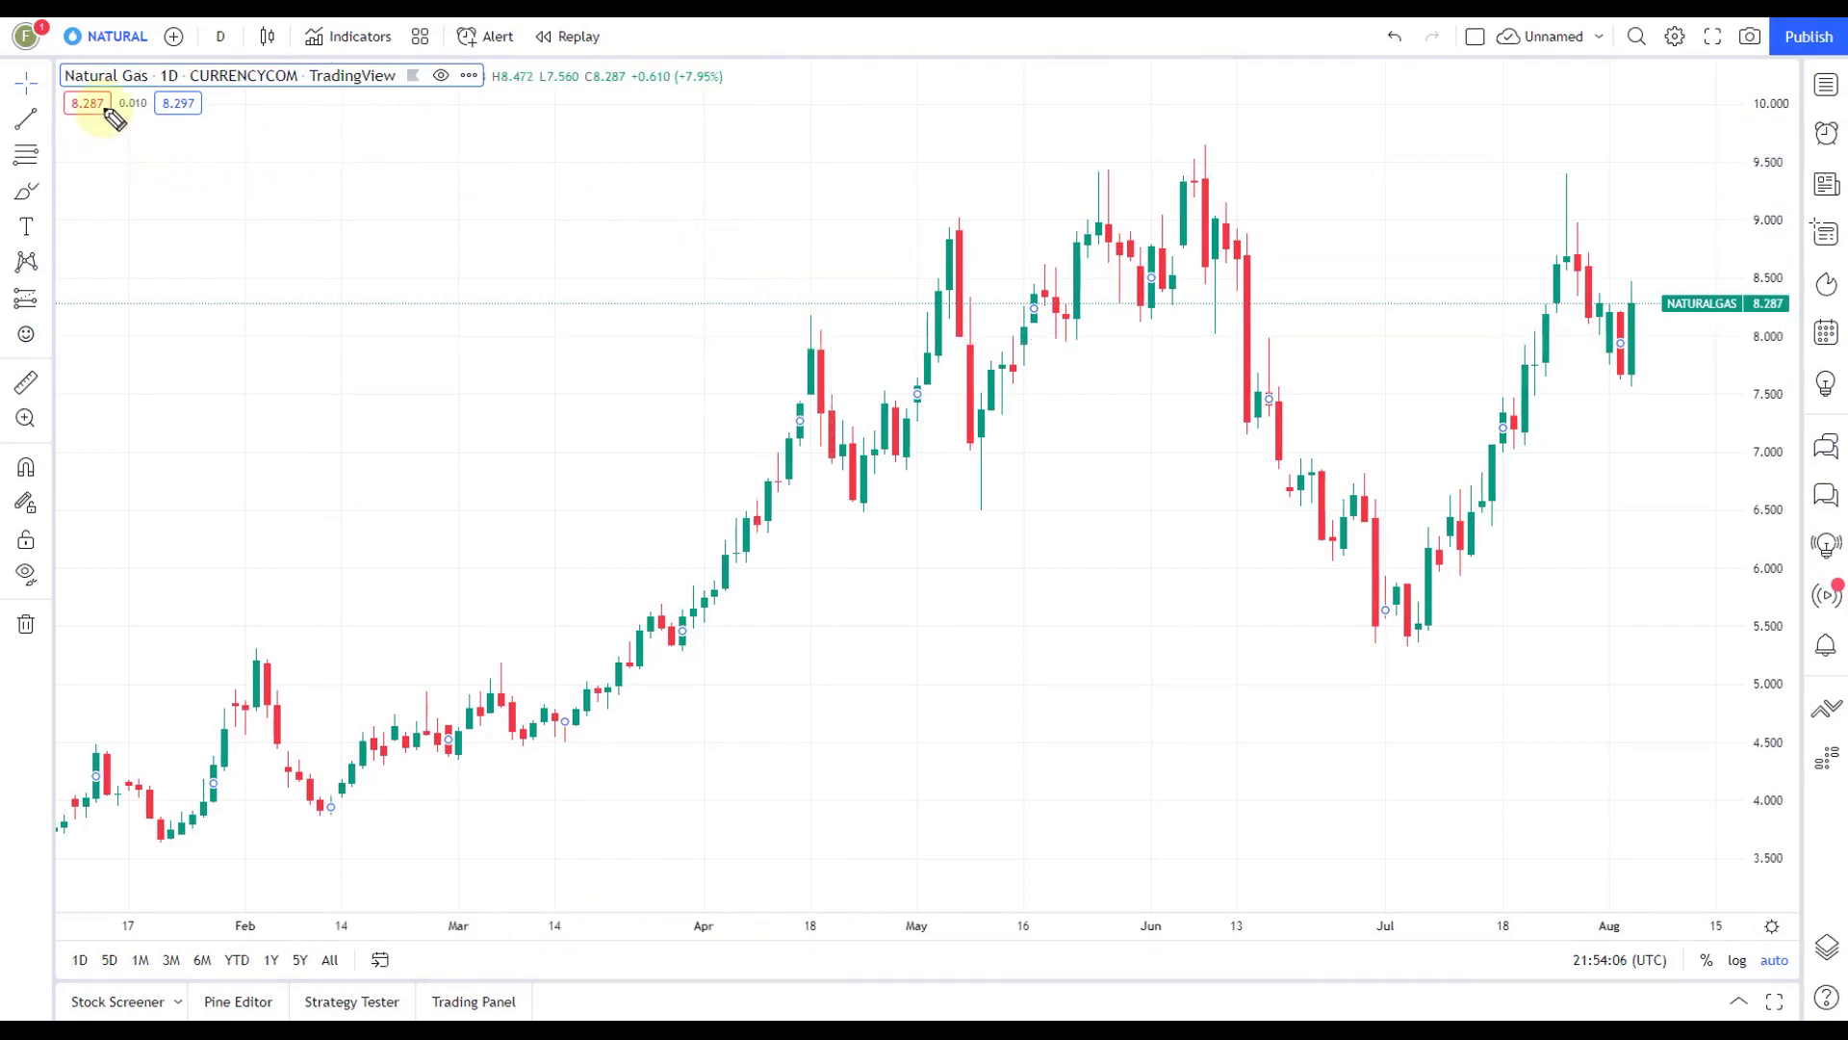
mouse_move(64, 50)
mouse_down()
mouse_move(282, 79)
mouse_move(557, 53)
mouse_move(552, 19)
mouse_up()
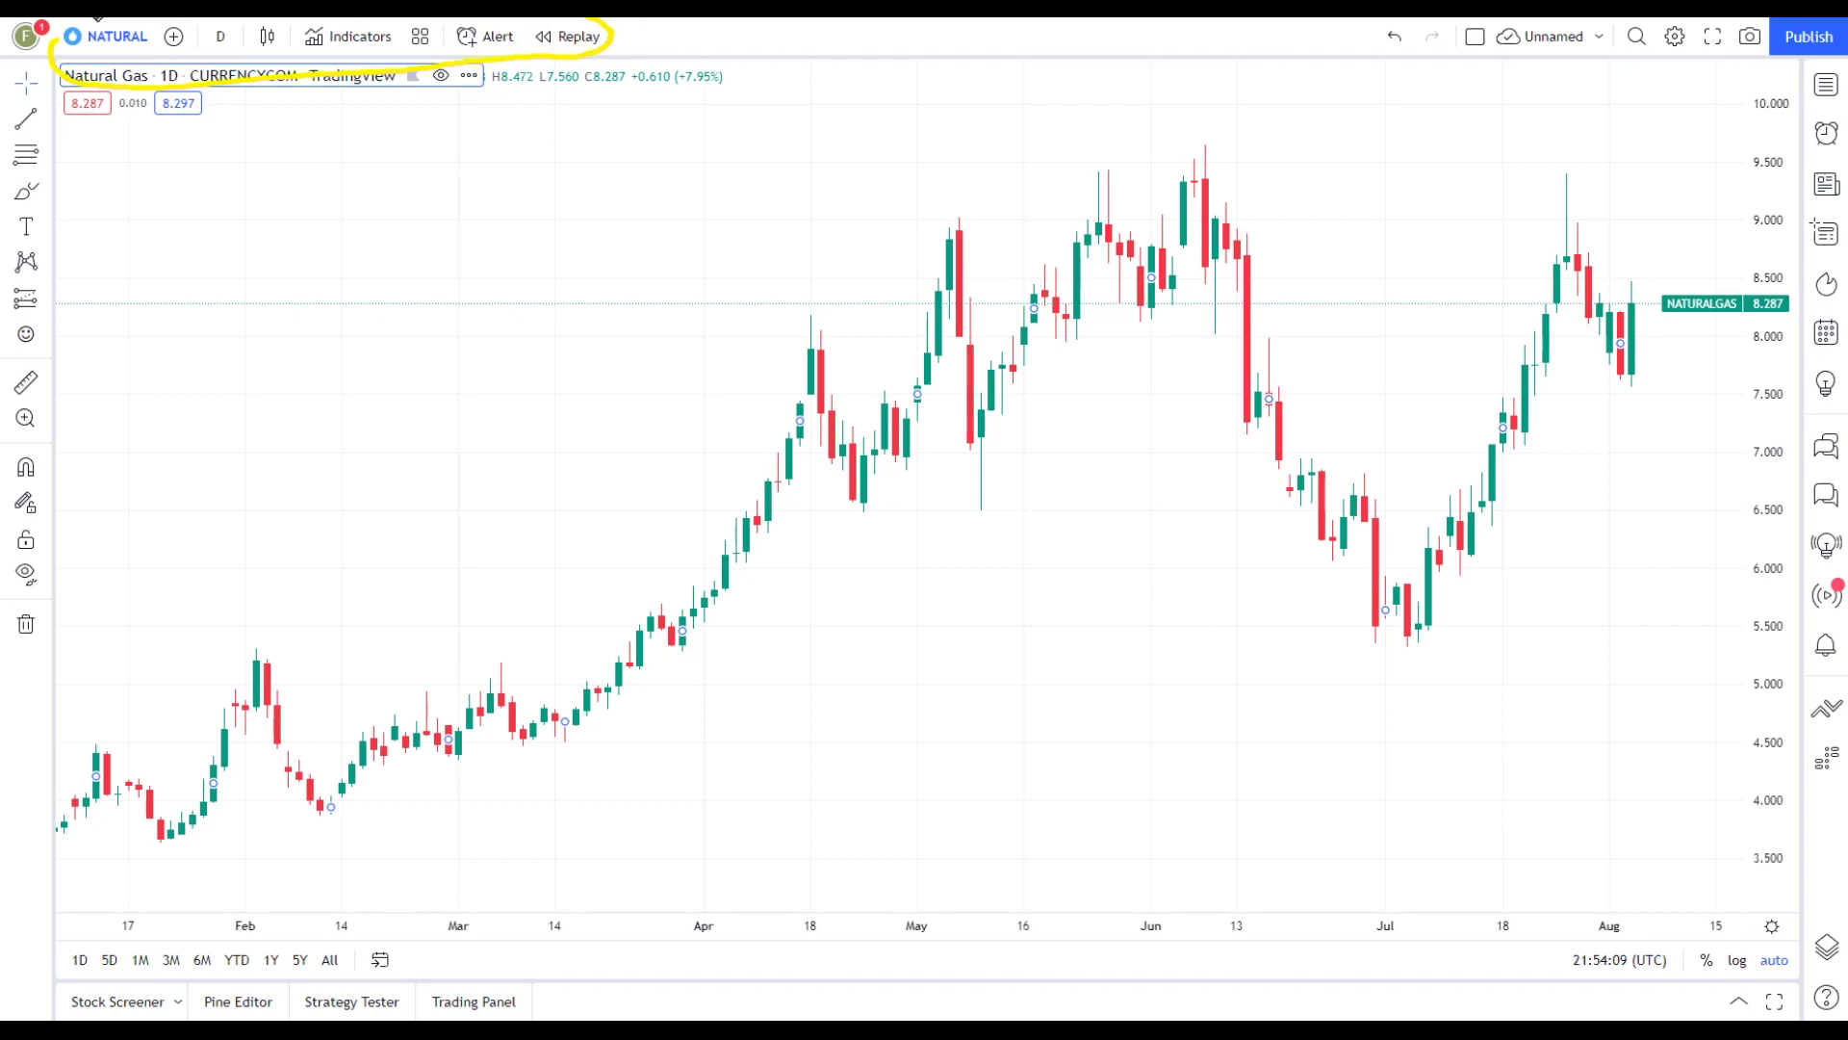
mouse_move(86, 58)
mouse_down()
mouse_move(144, 24)
mouse_move(48, 43)
mouse_up()
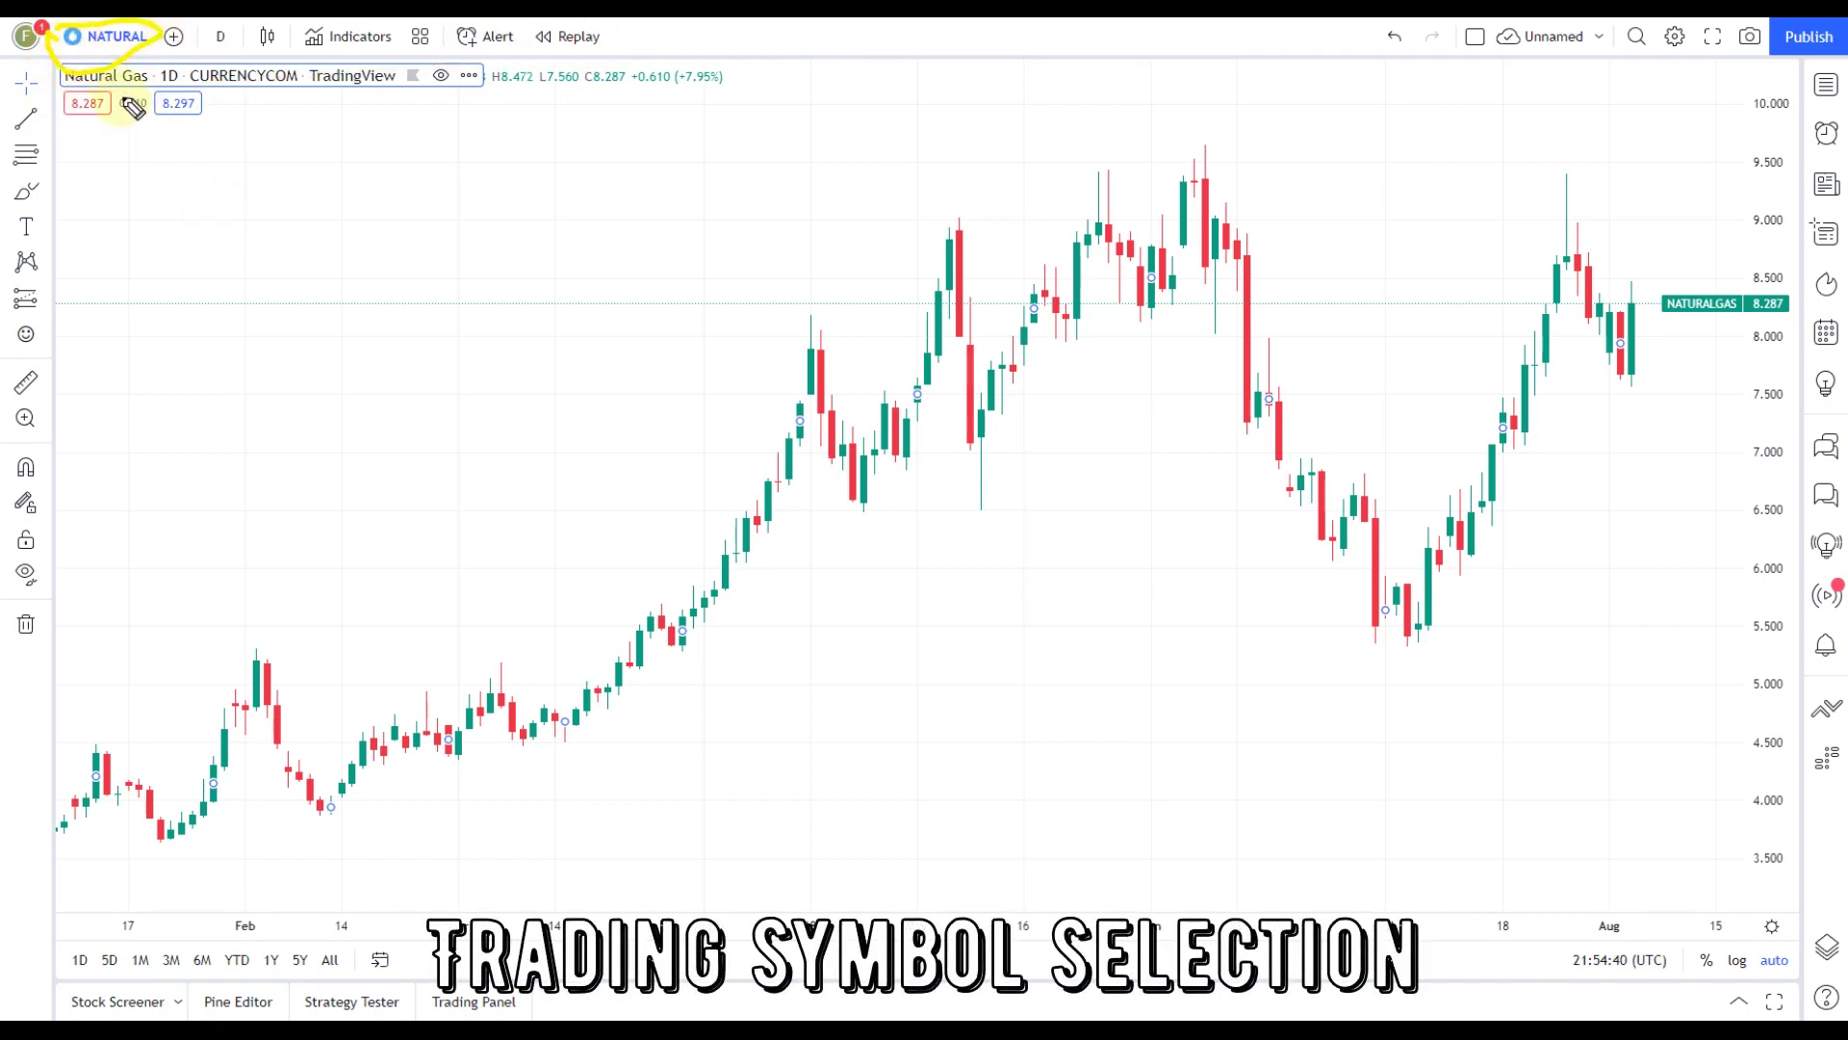
Search the symbols for APPLE and load the Apple Inc. NASDAQ stock, and repeat the search for APPLE limited to Crypto
click(114, 35)
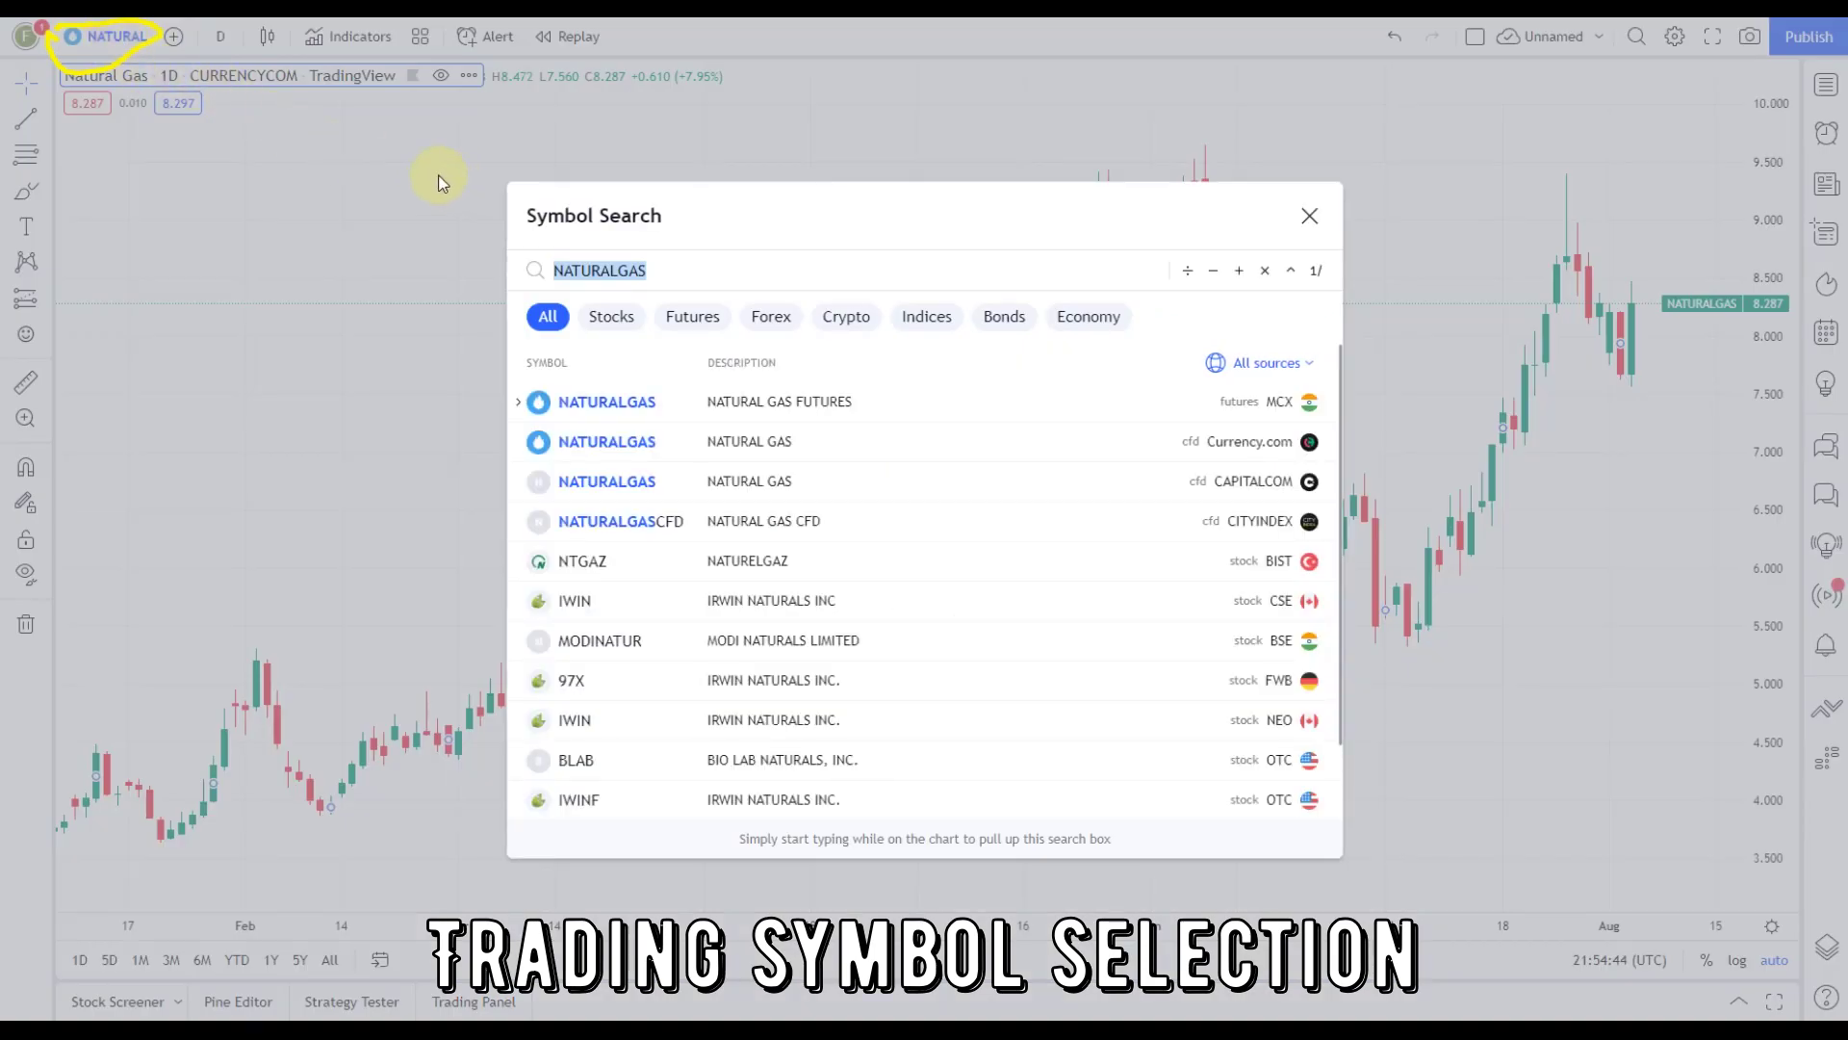
text(APPLE)
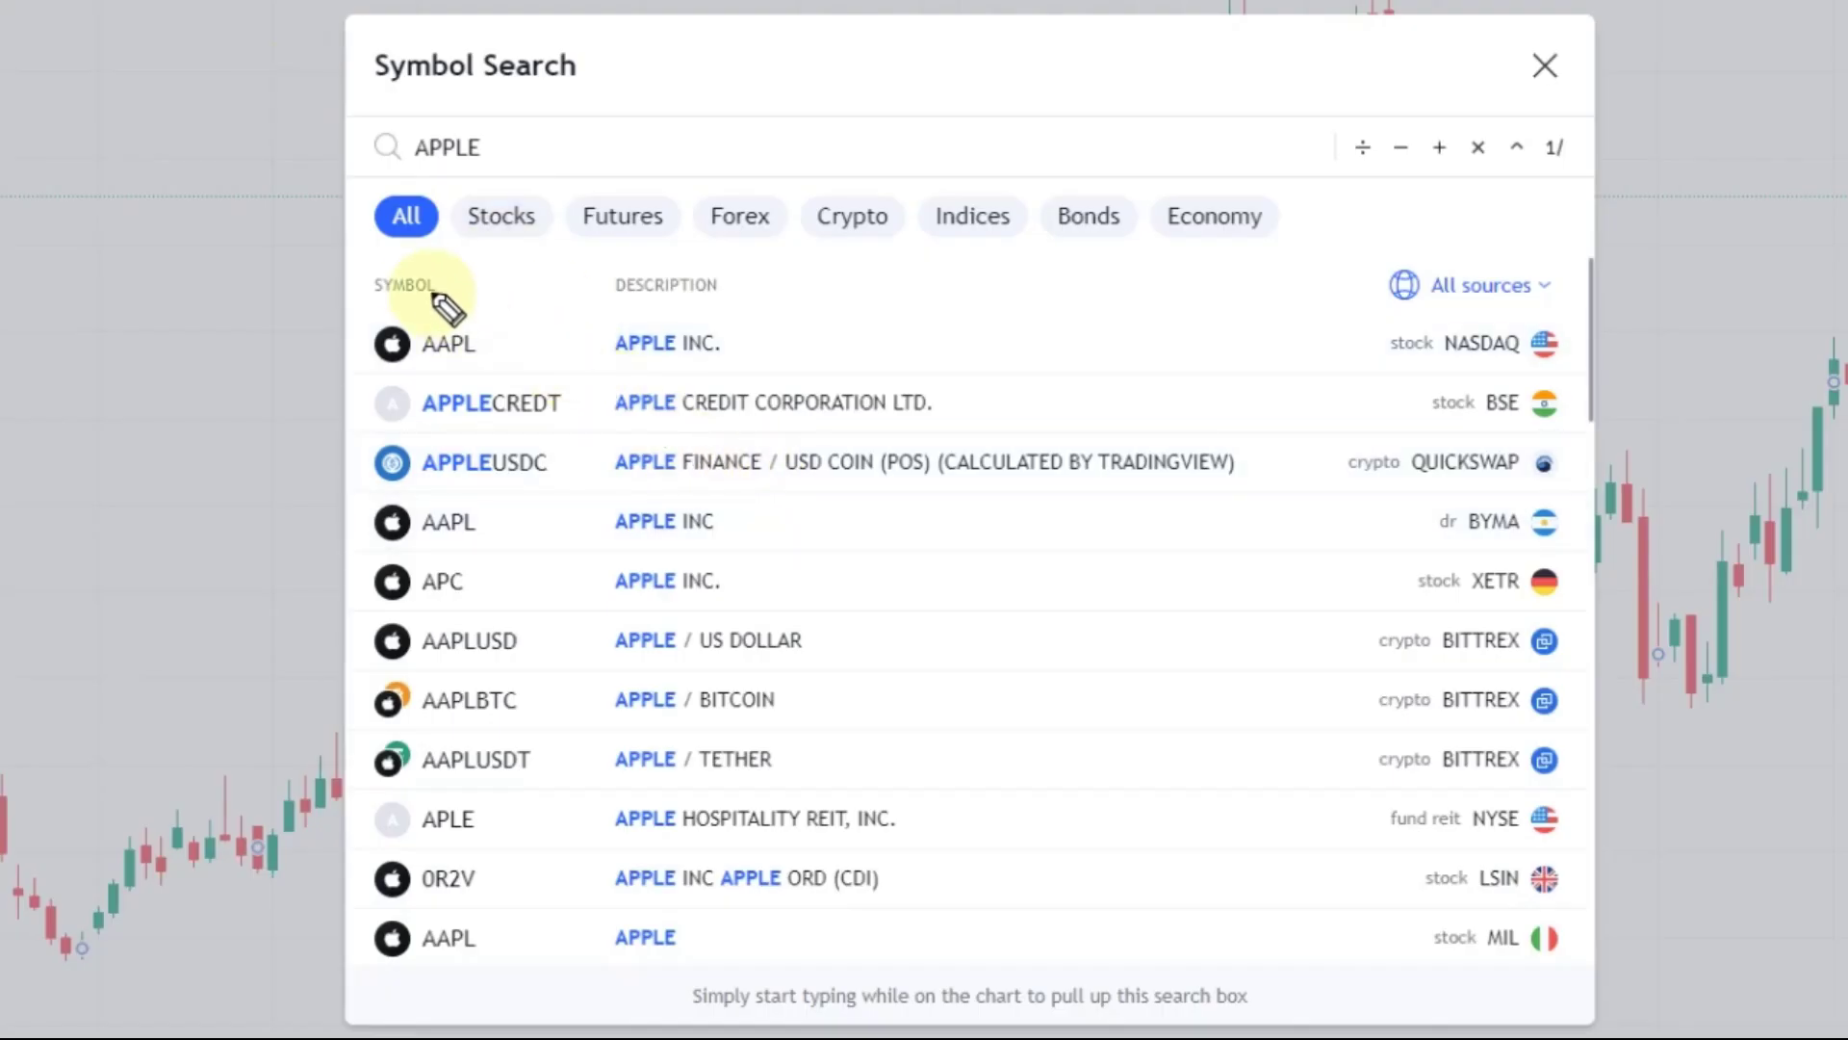
mouse_move(448, 308)
mouse_down()
mouse_move(412, 425)
mouse_move(384, 330)
mouse_up()
mouse_move(693, 266)
mouse_down()
mouse_move(610, 392)
mouse_move(717, 261)
mouse_up()
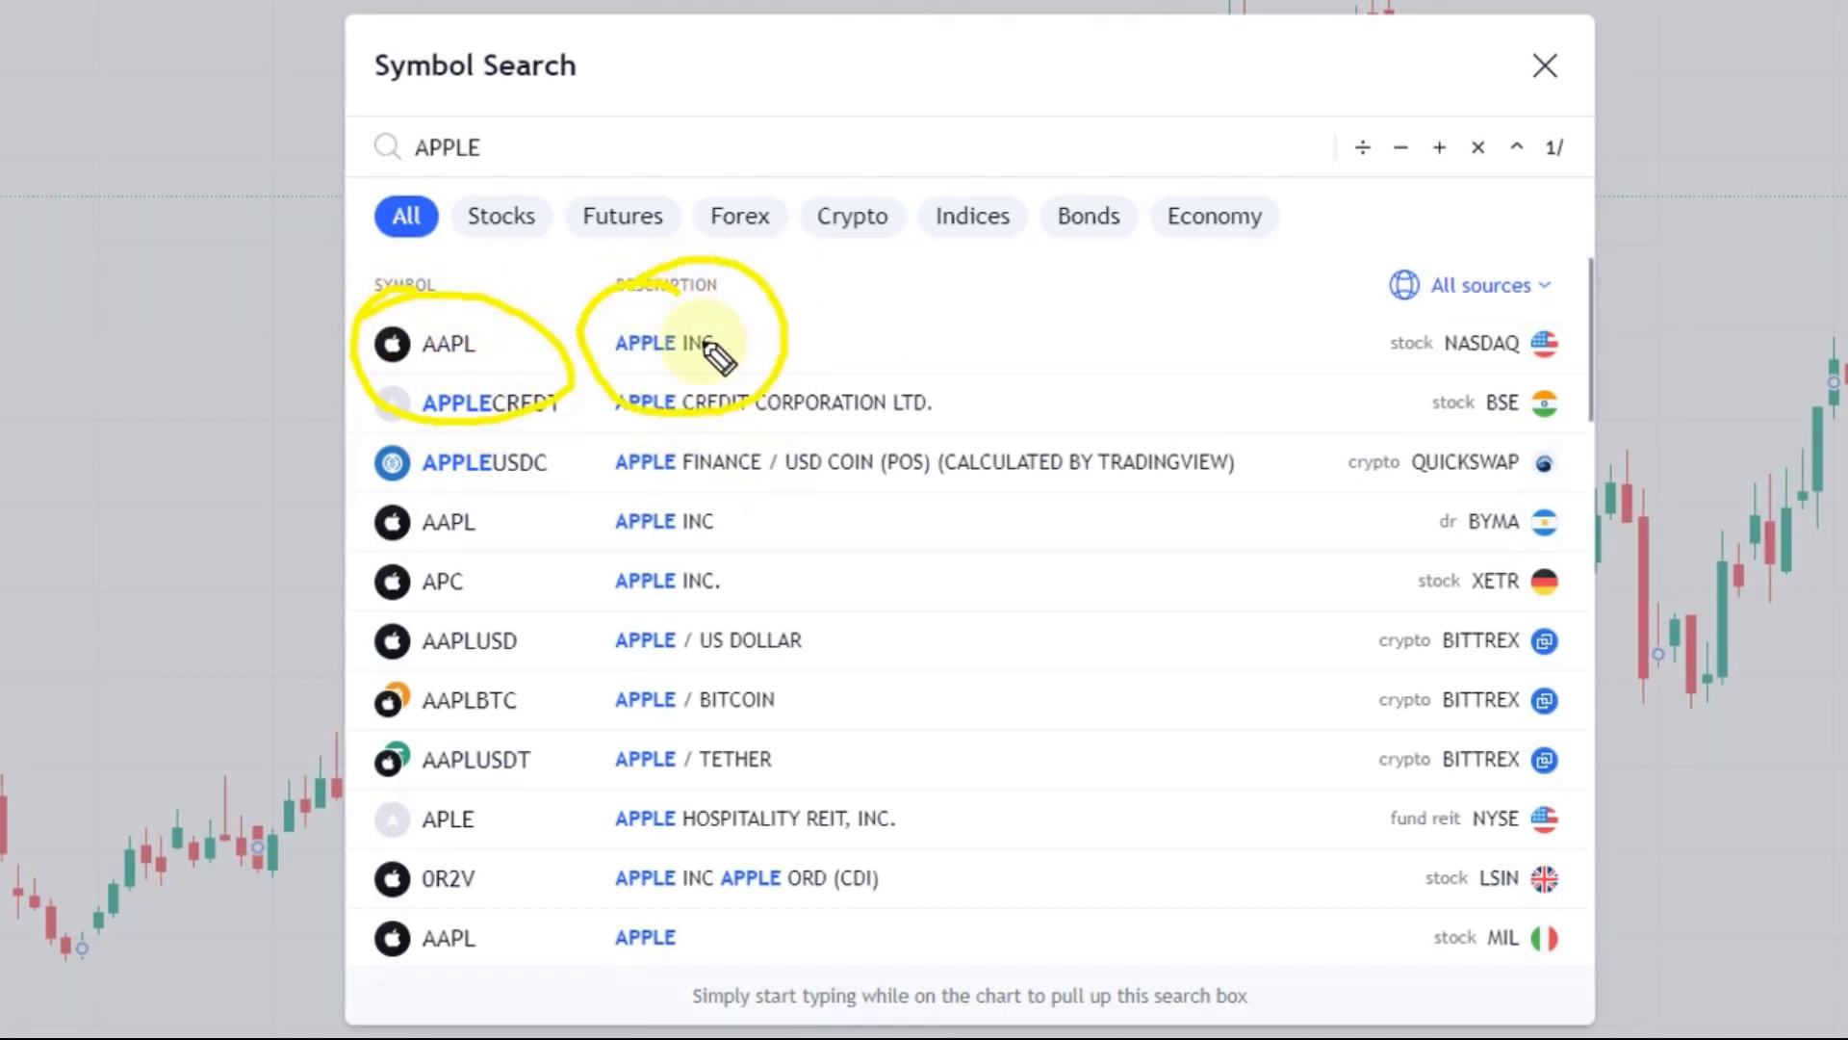
mouse_move(1459, 274)
mouse_down()
mouse_move(1402, 267)
mouse_move(1526, 408)
mouse_move(1335, 301)
mouse_up()
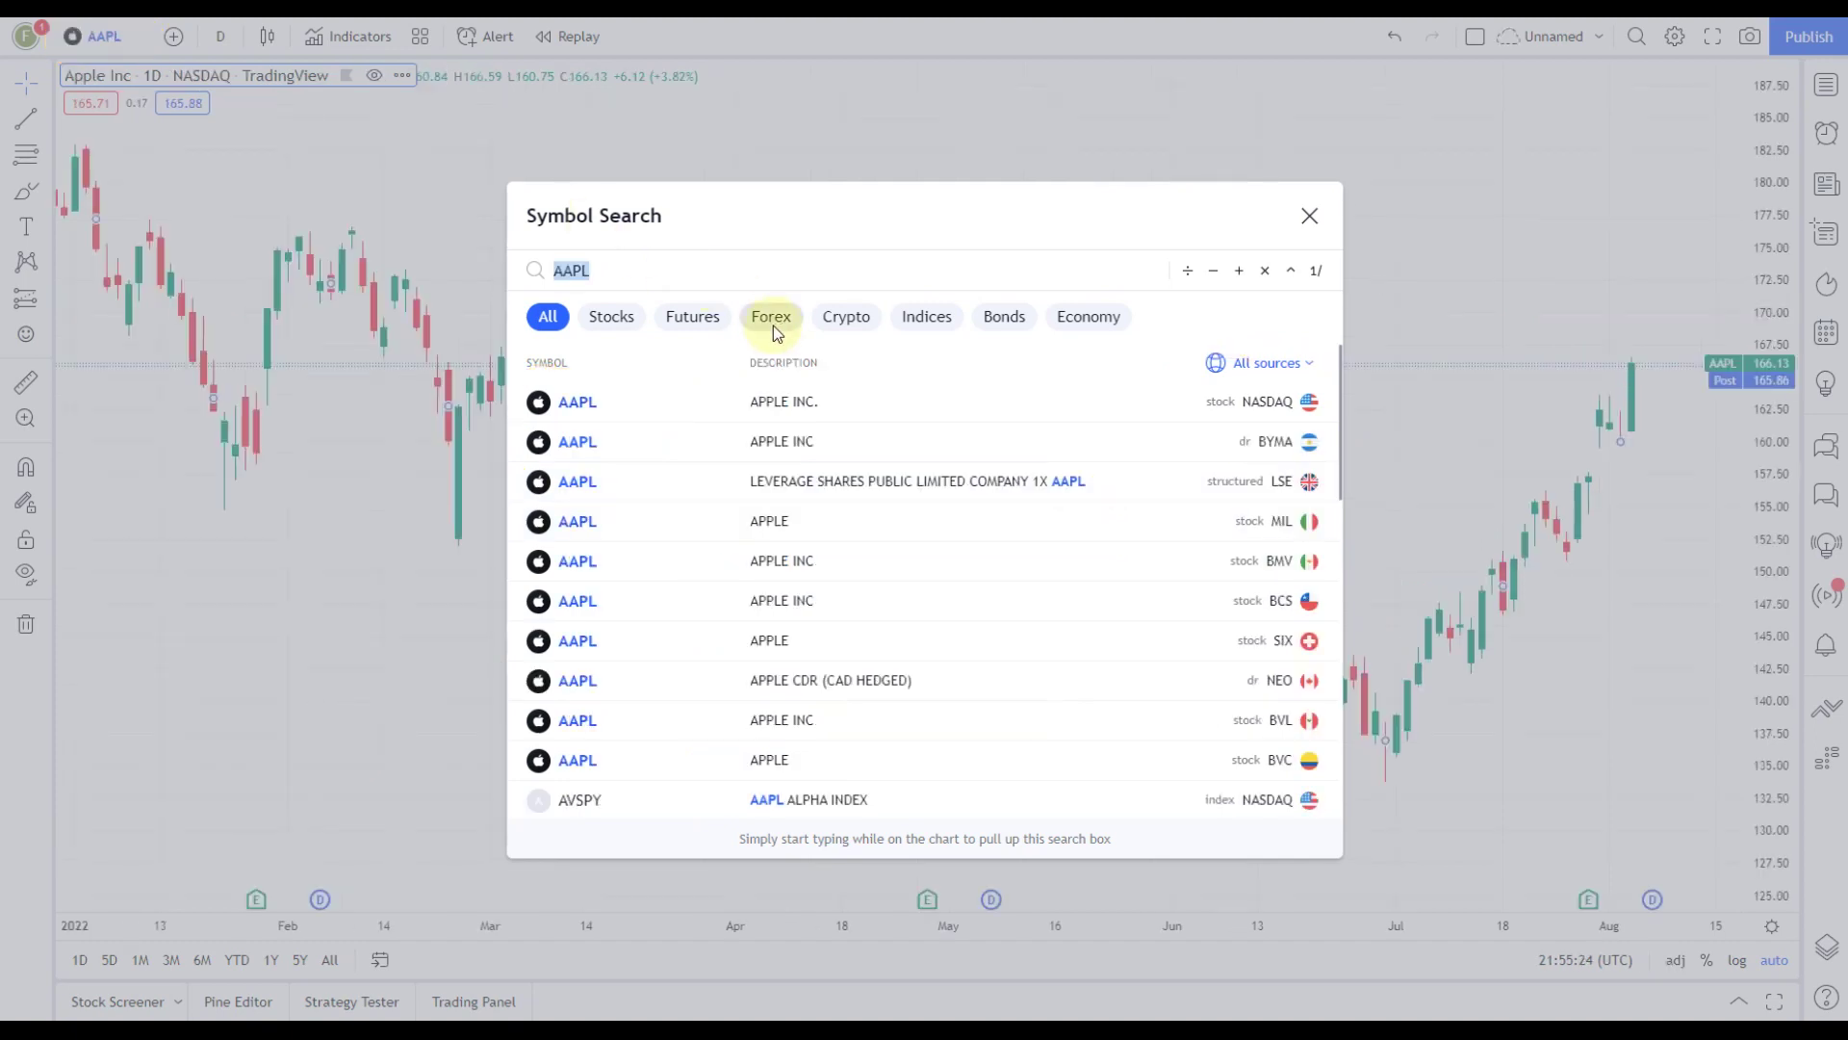
text(APPLE)
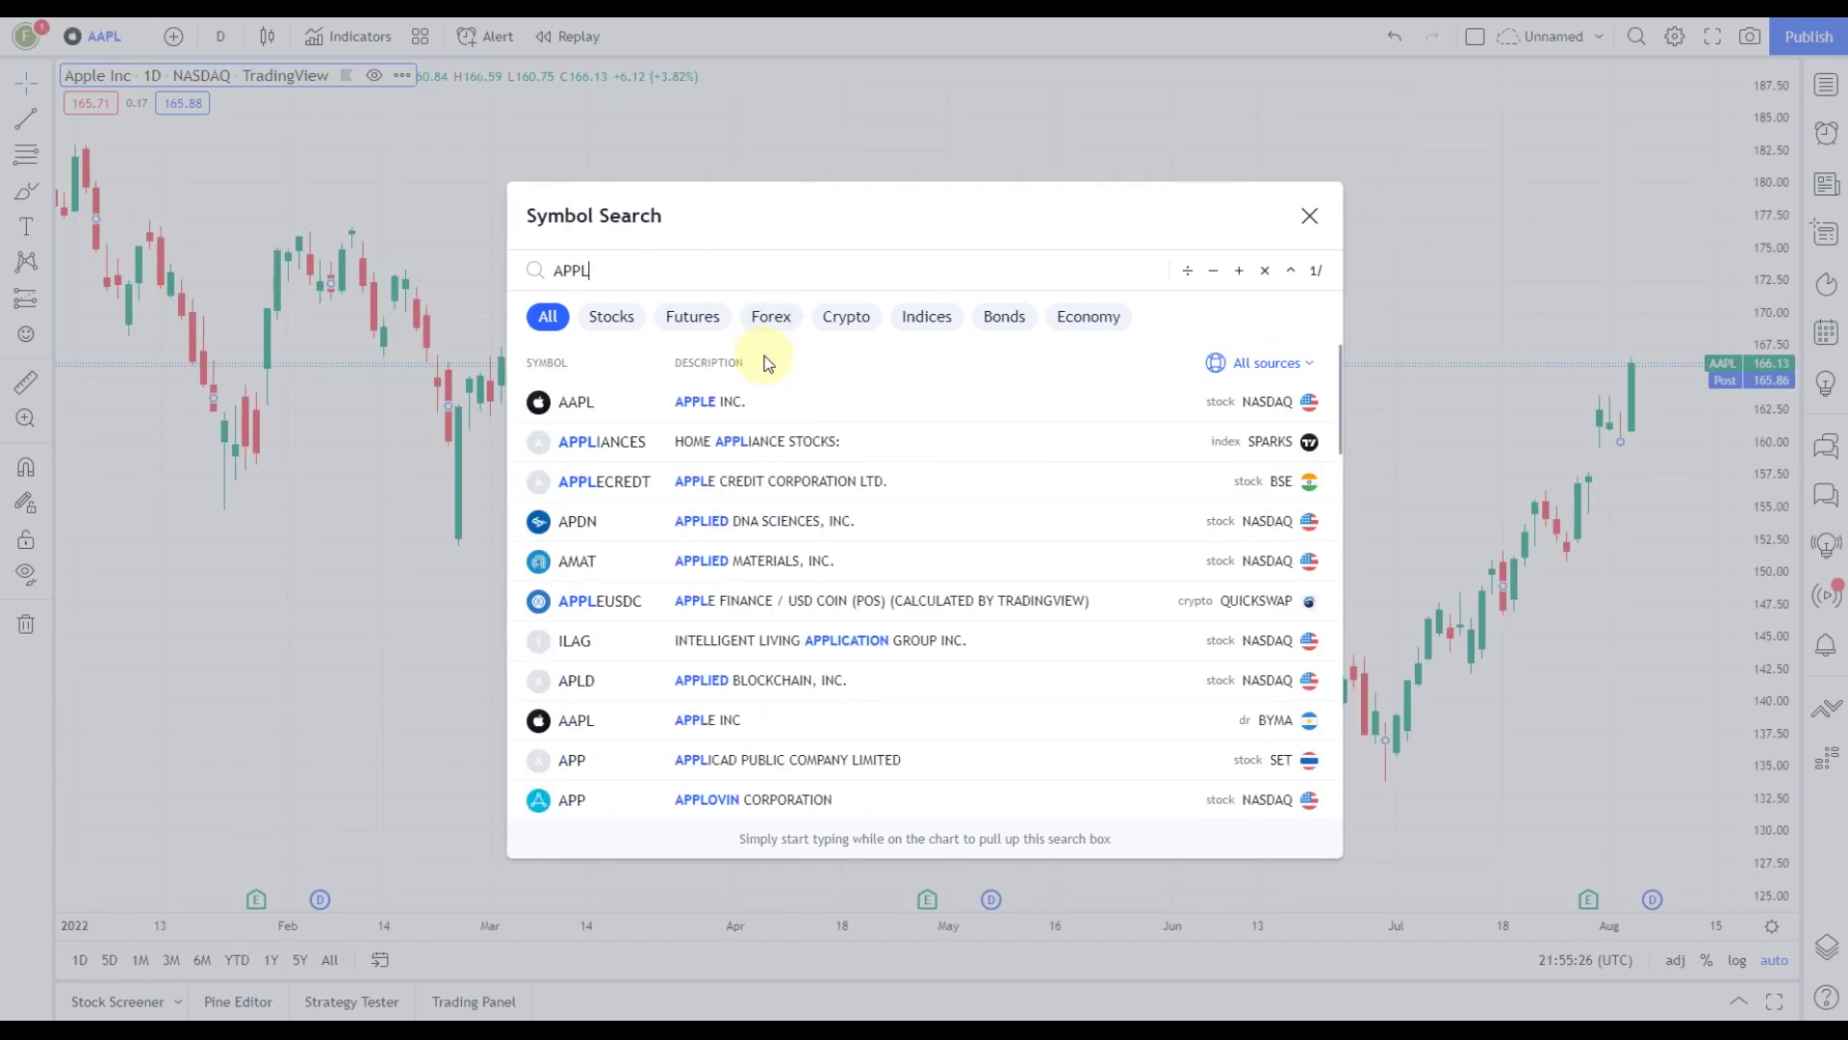
click(844, 318)
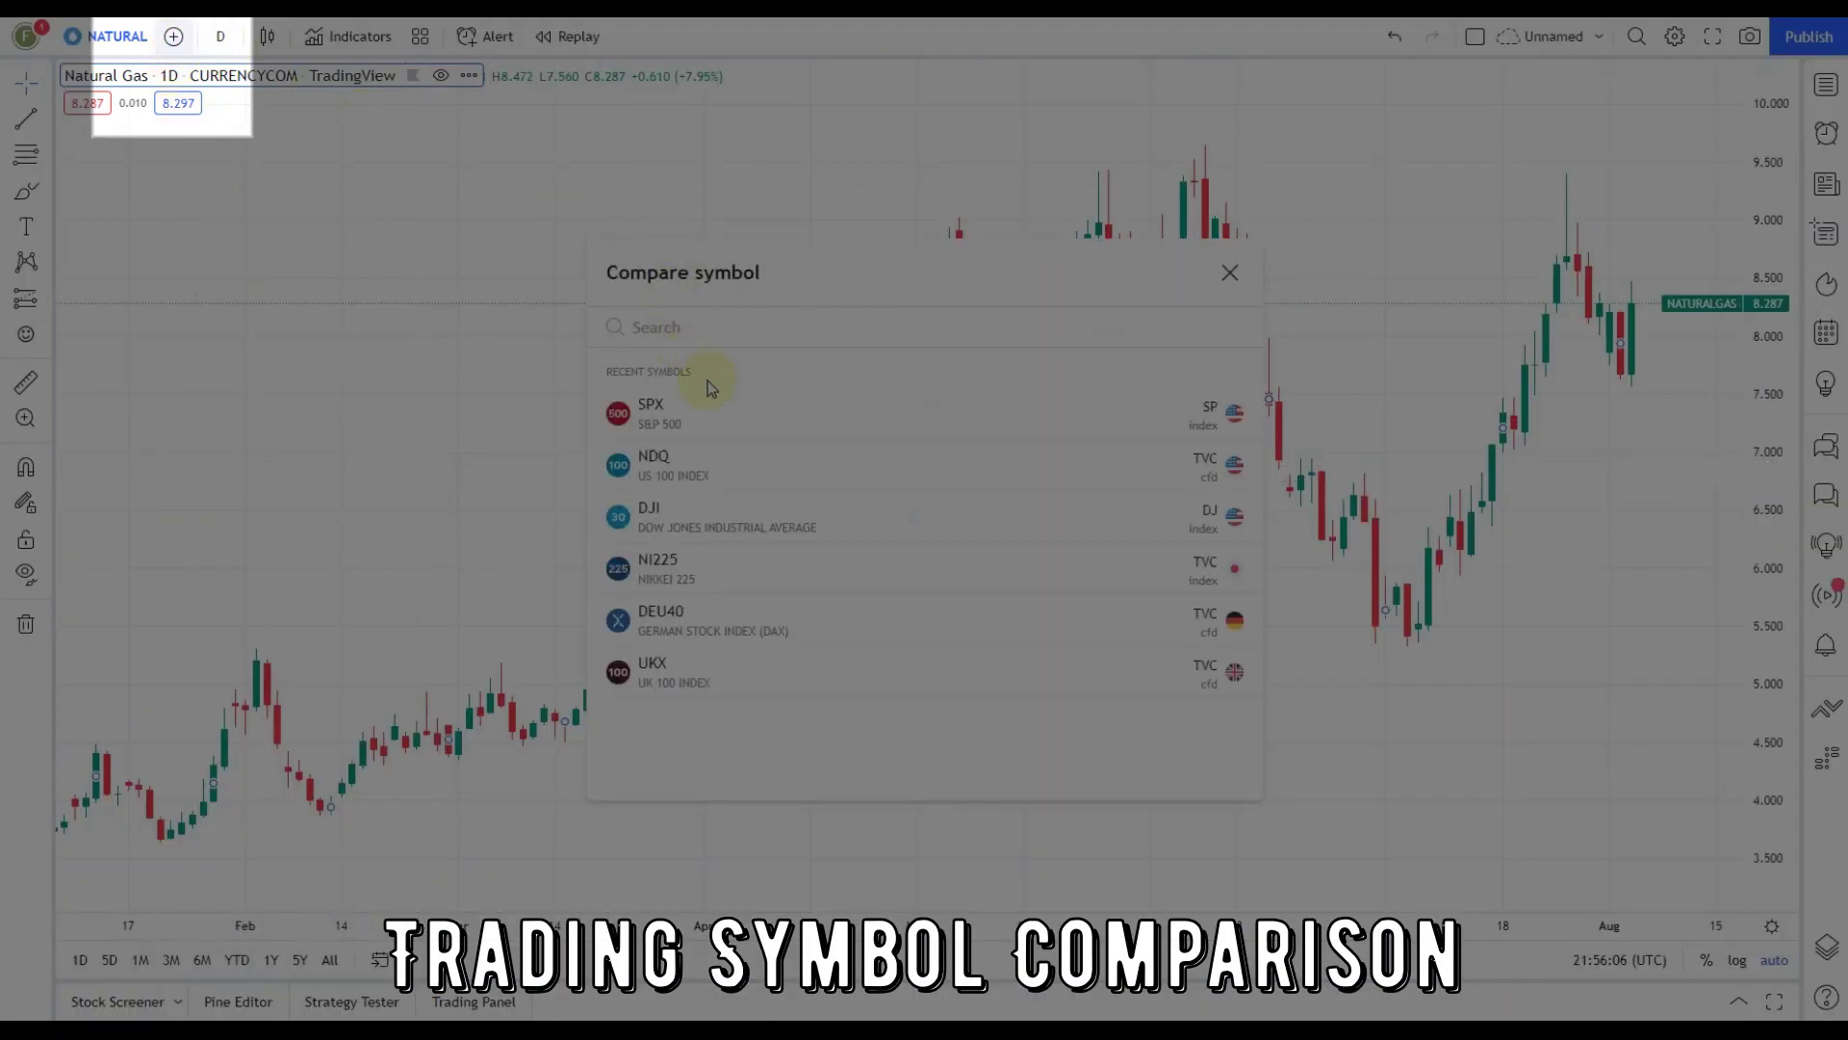
Add the Pepperstone US Dollar Index (USDX) to the Natural Gas chart as a comparison symbol
text(USD)
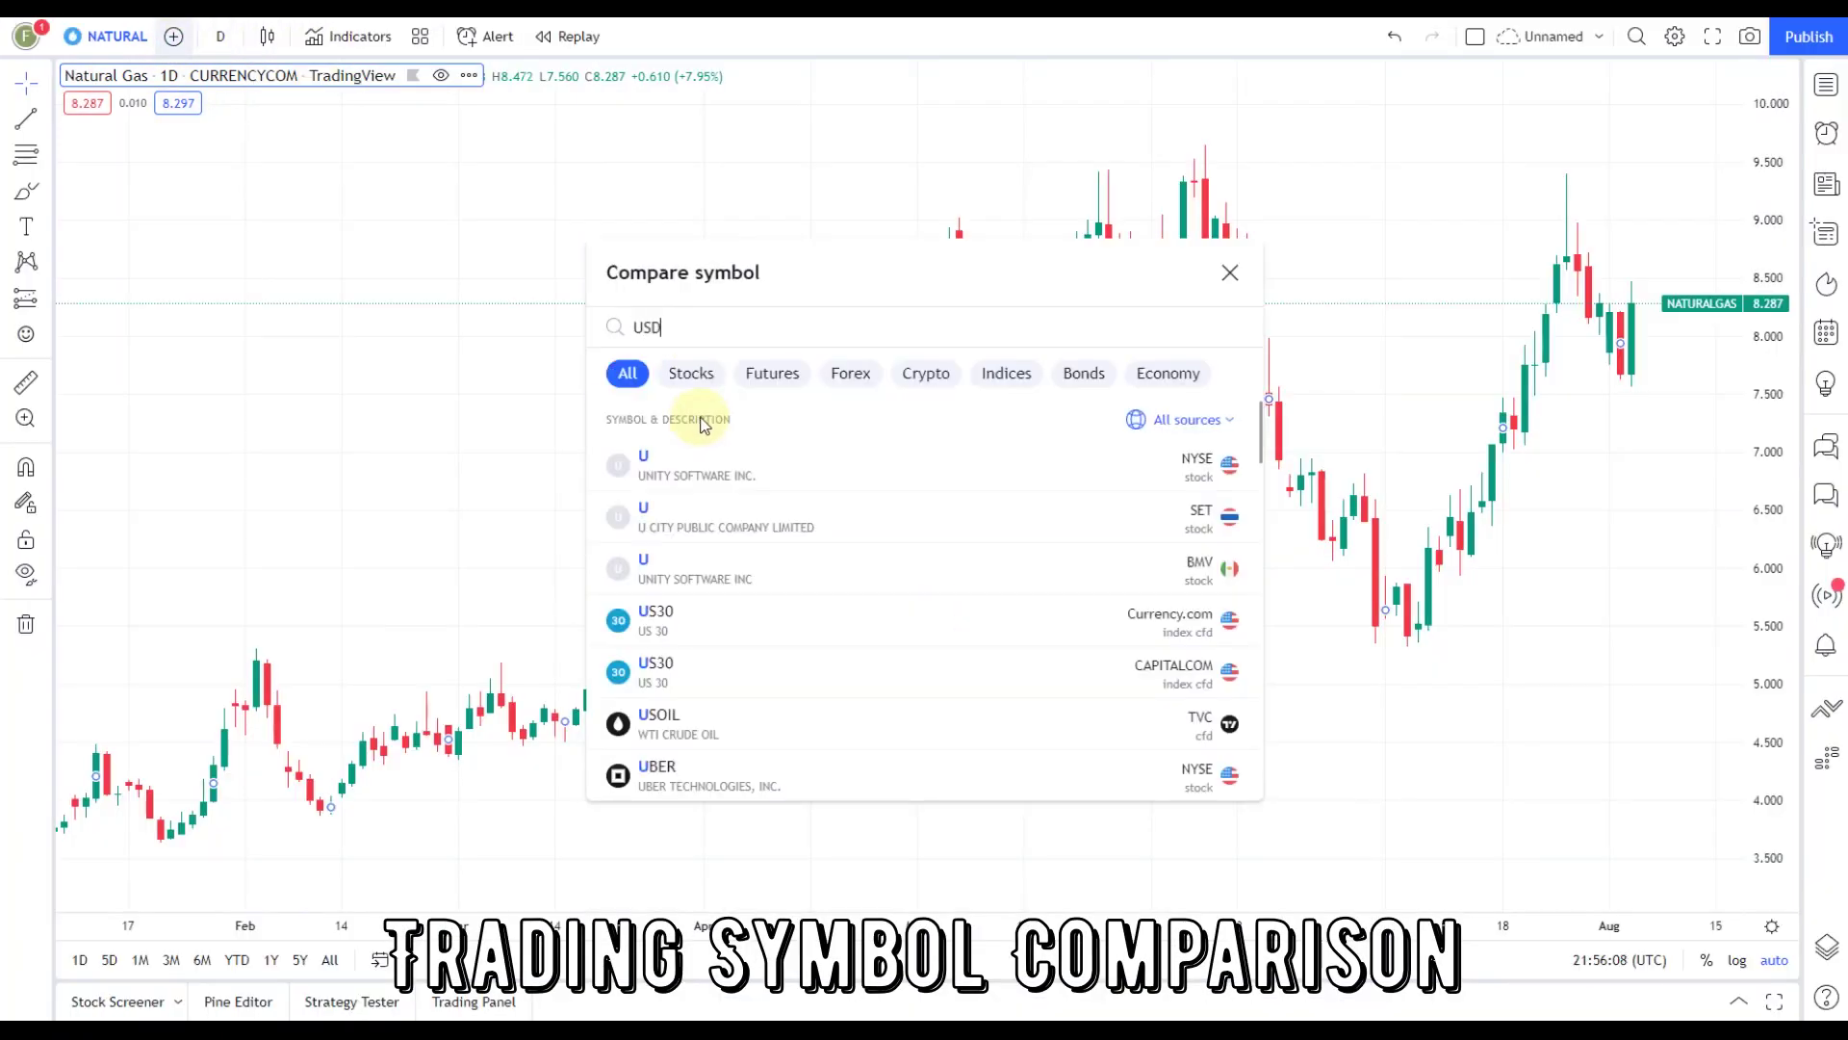
text(X)
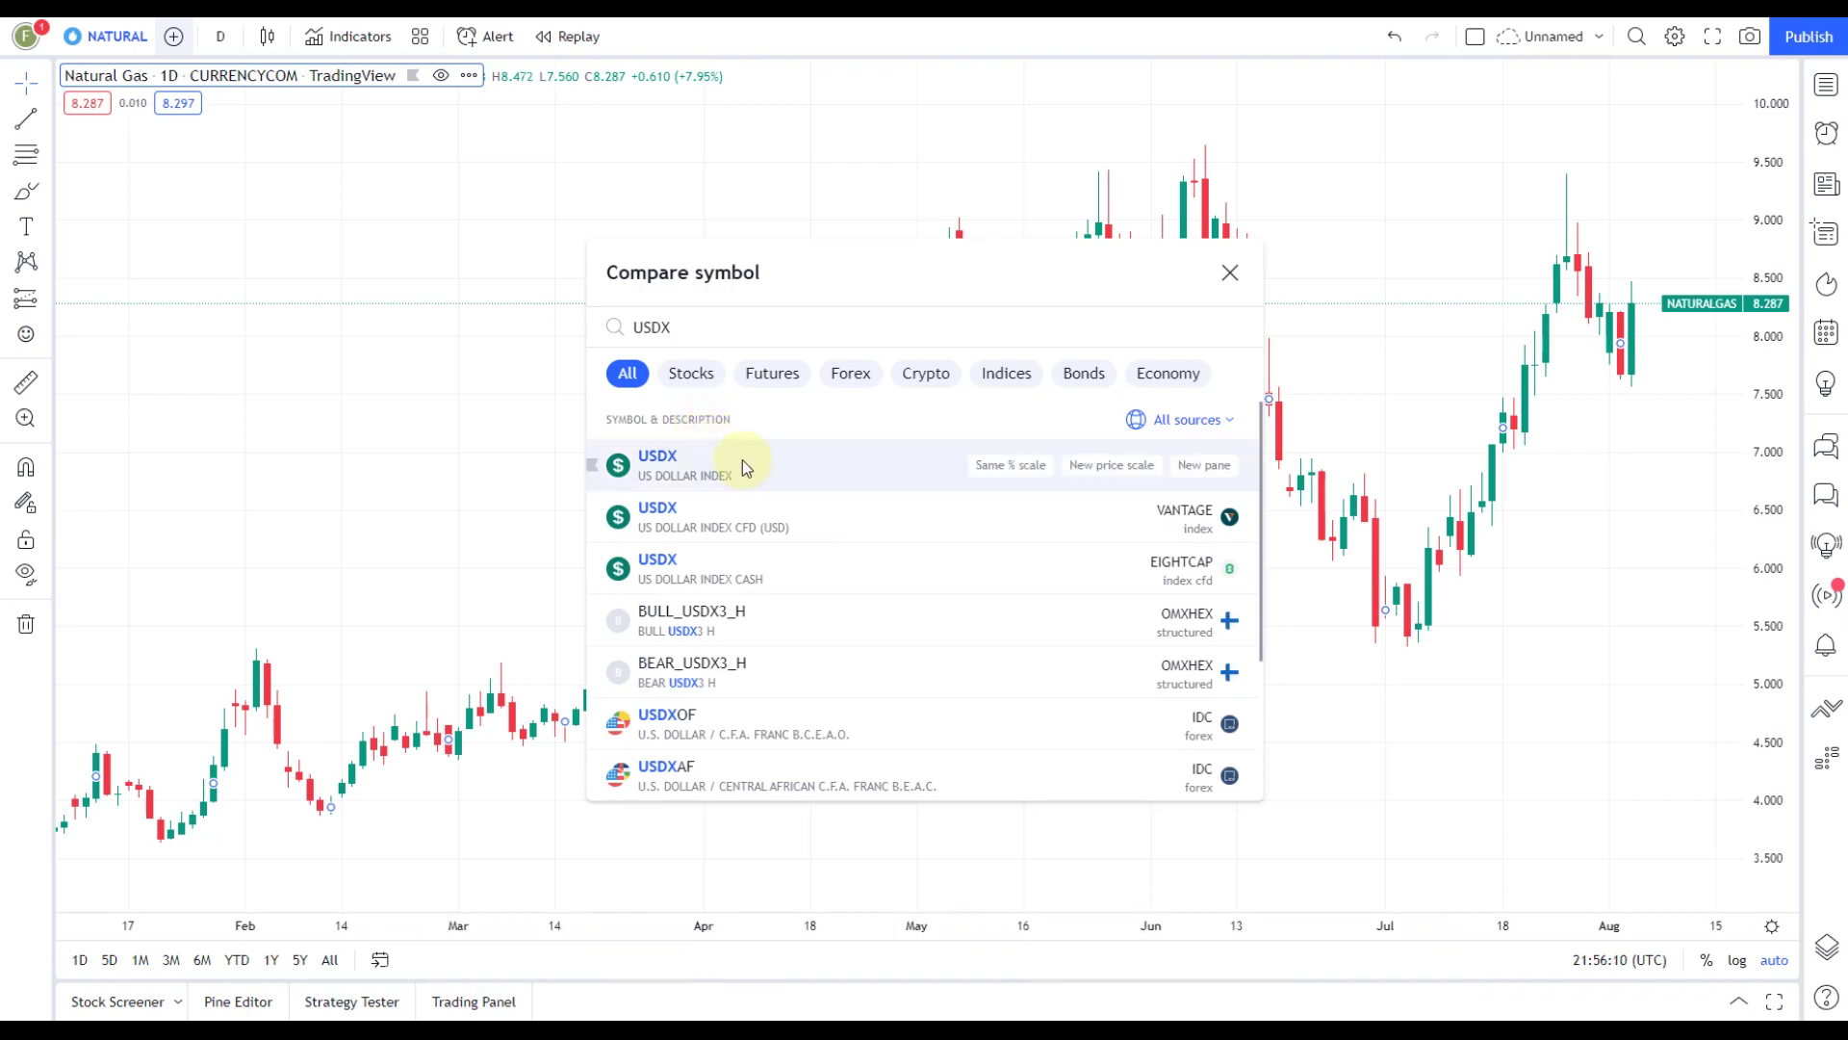
click(741, 472)
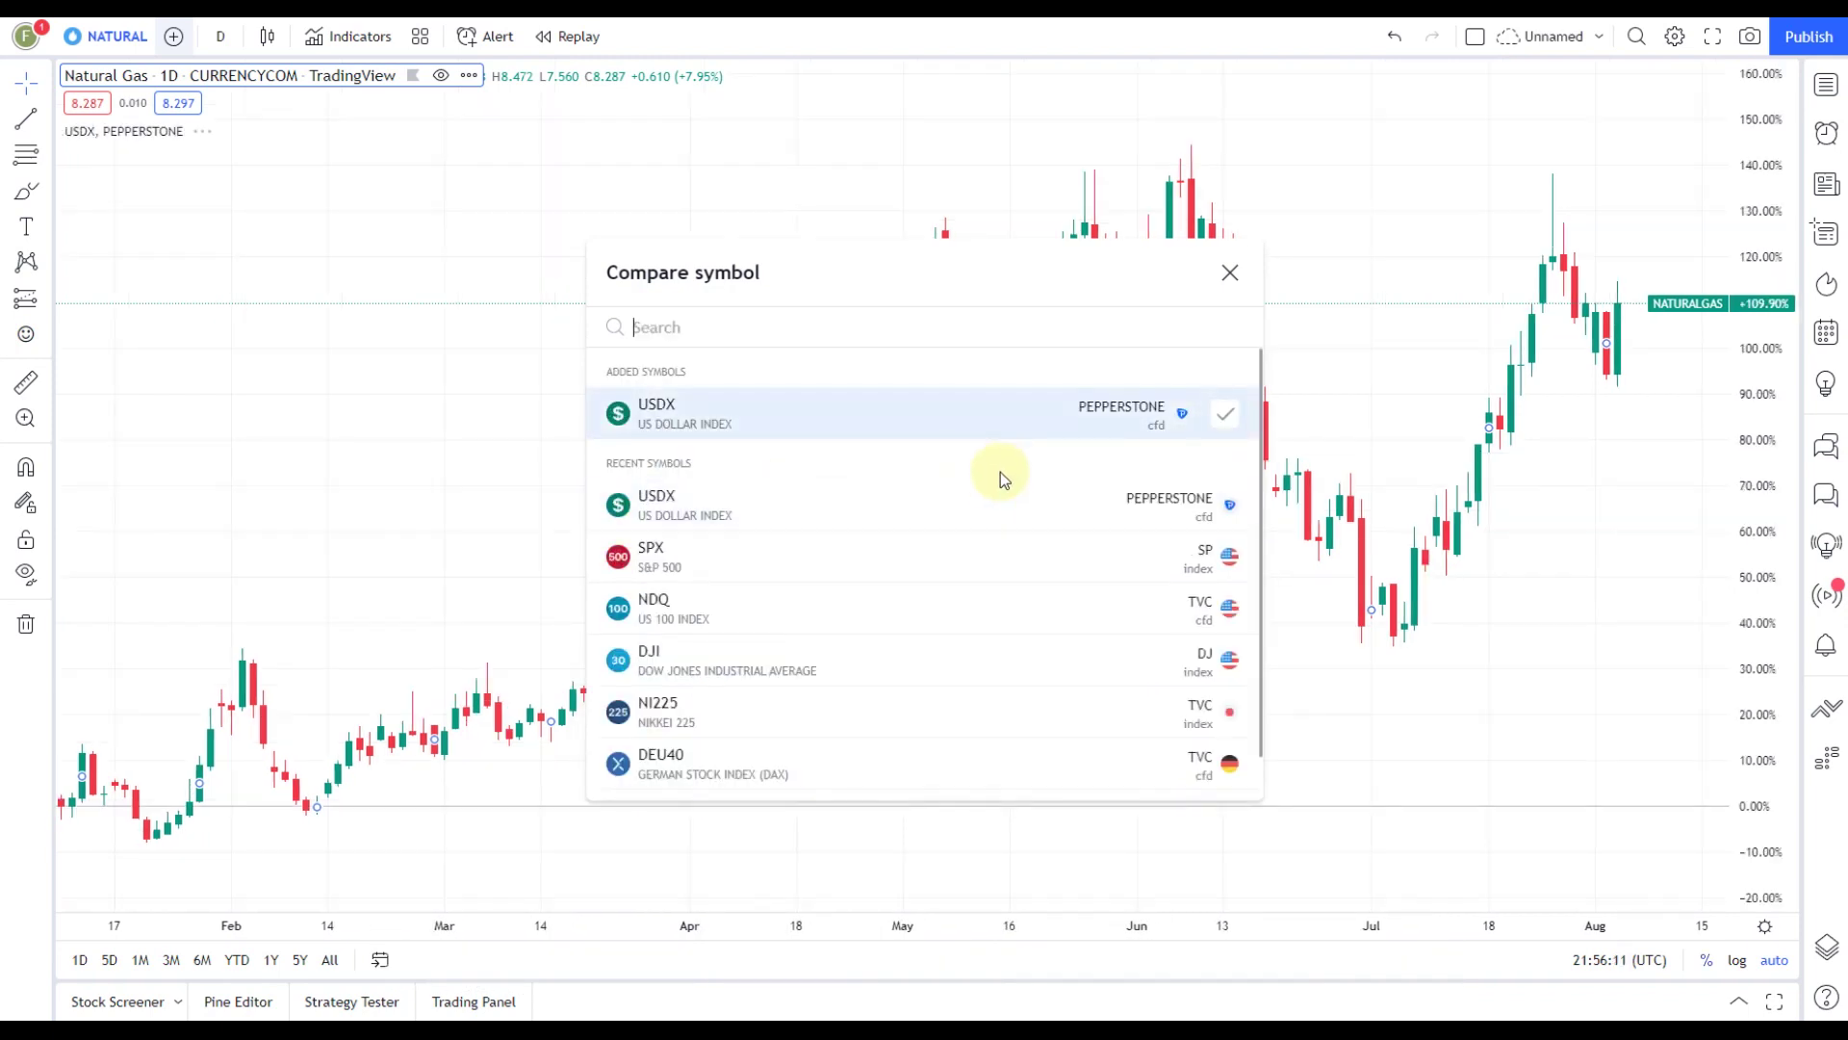
click(1229, 274)
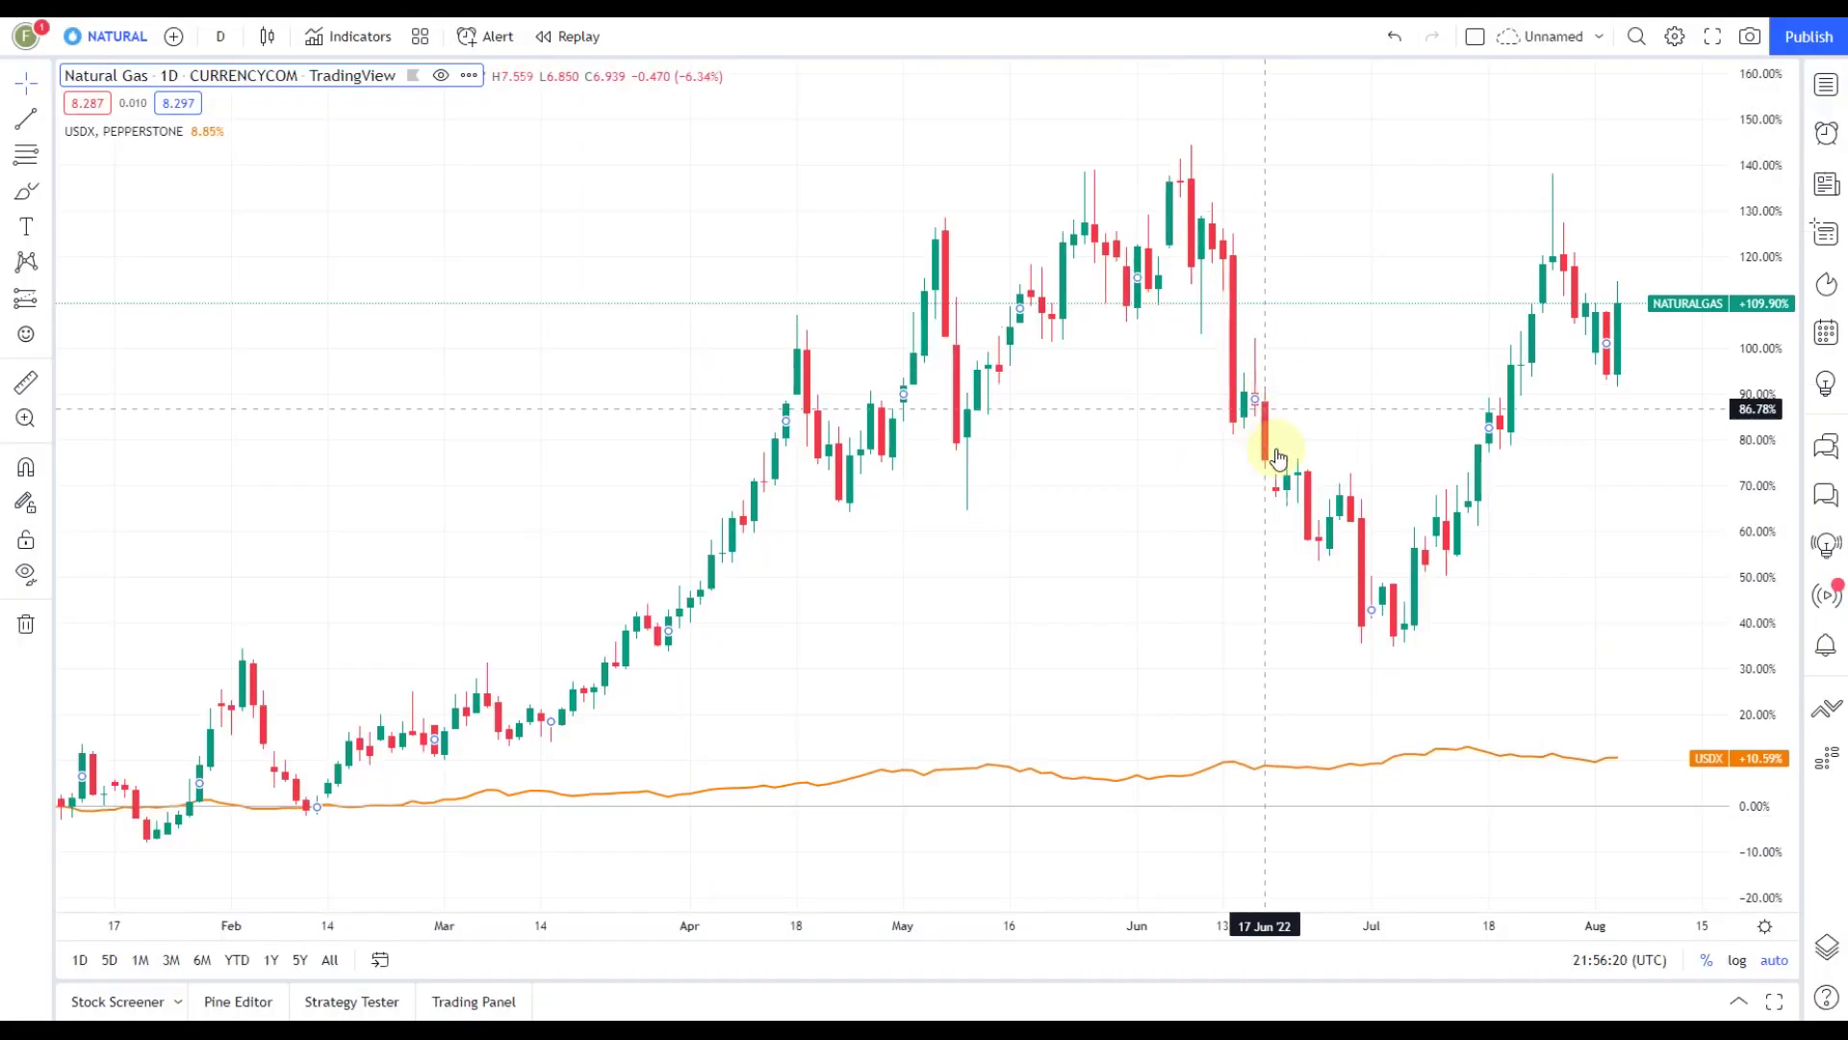
Switch the chart's price scale to Regular and after that to Indexed to 100
right_click(1757, 601)
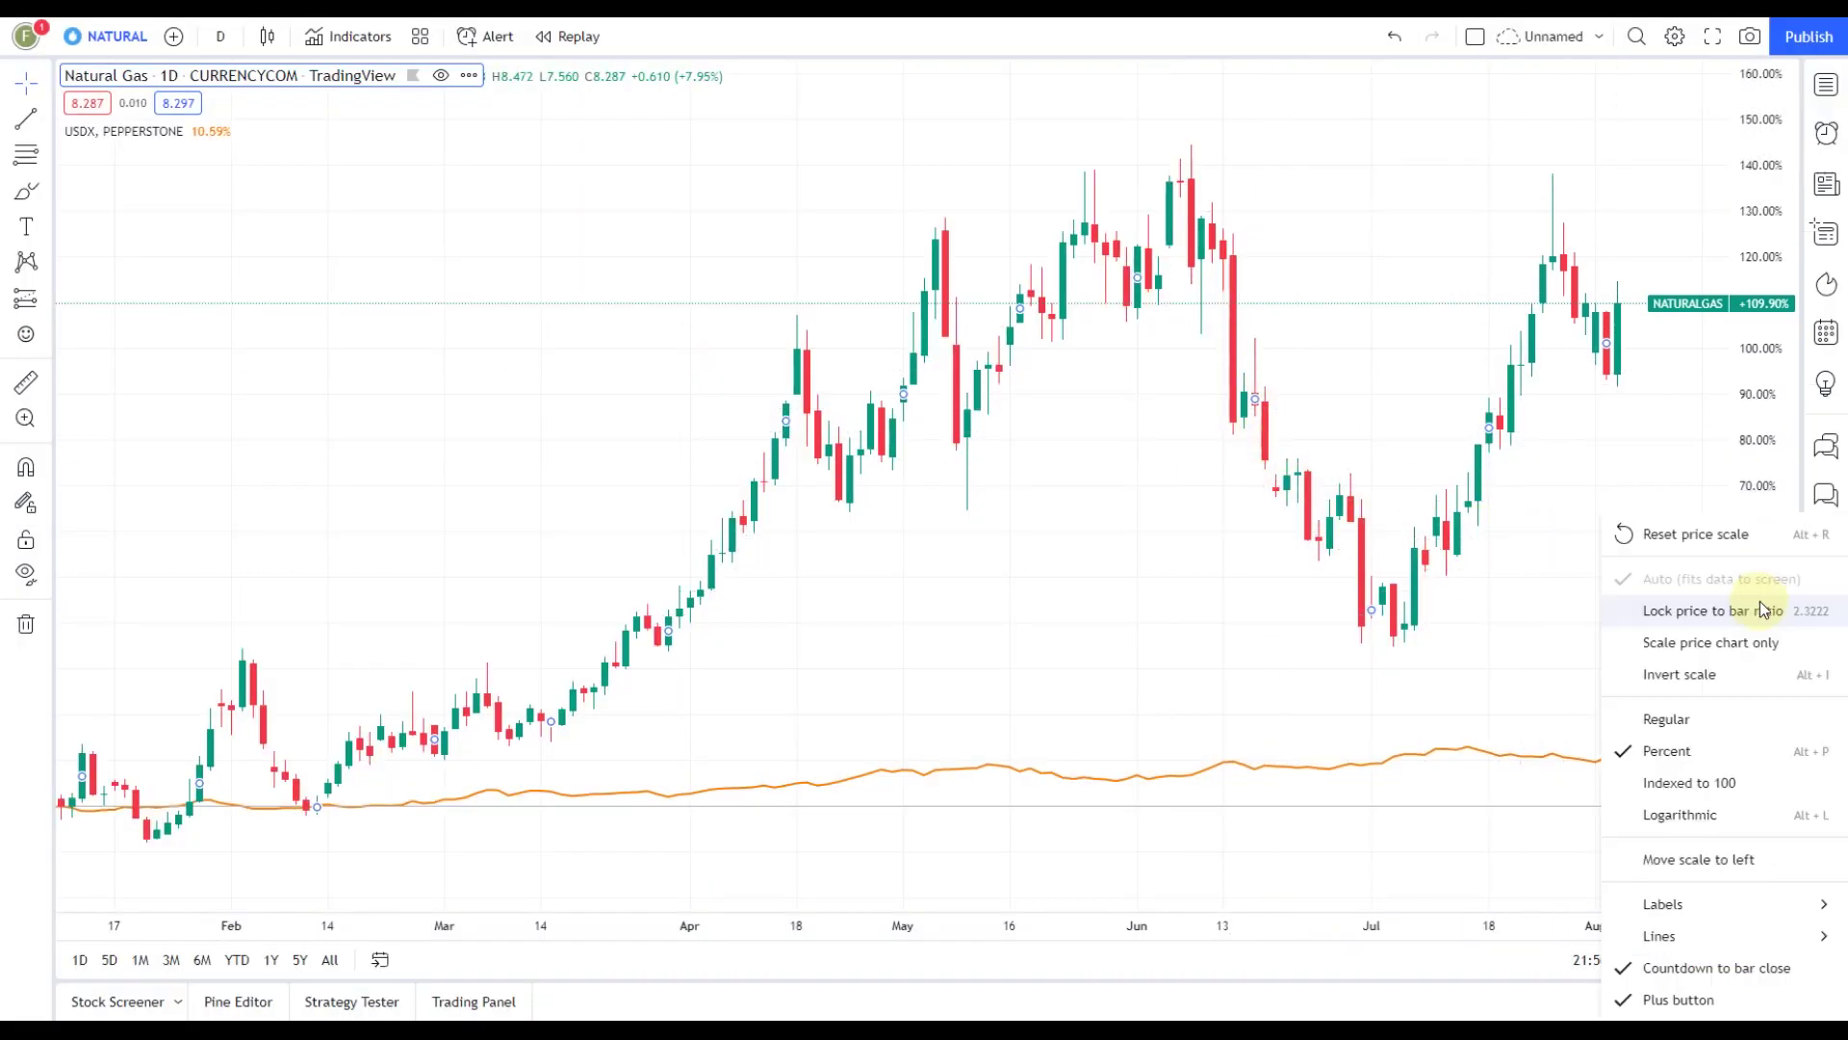
click(1689, 727)
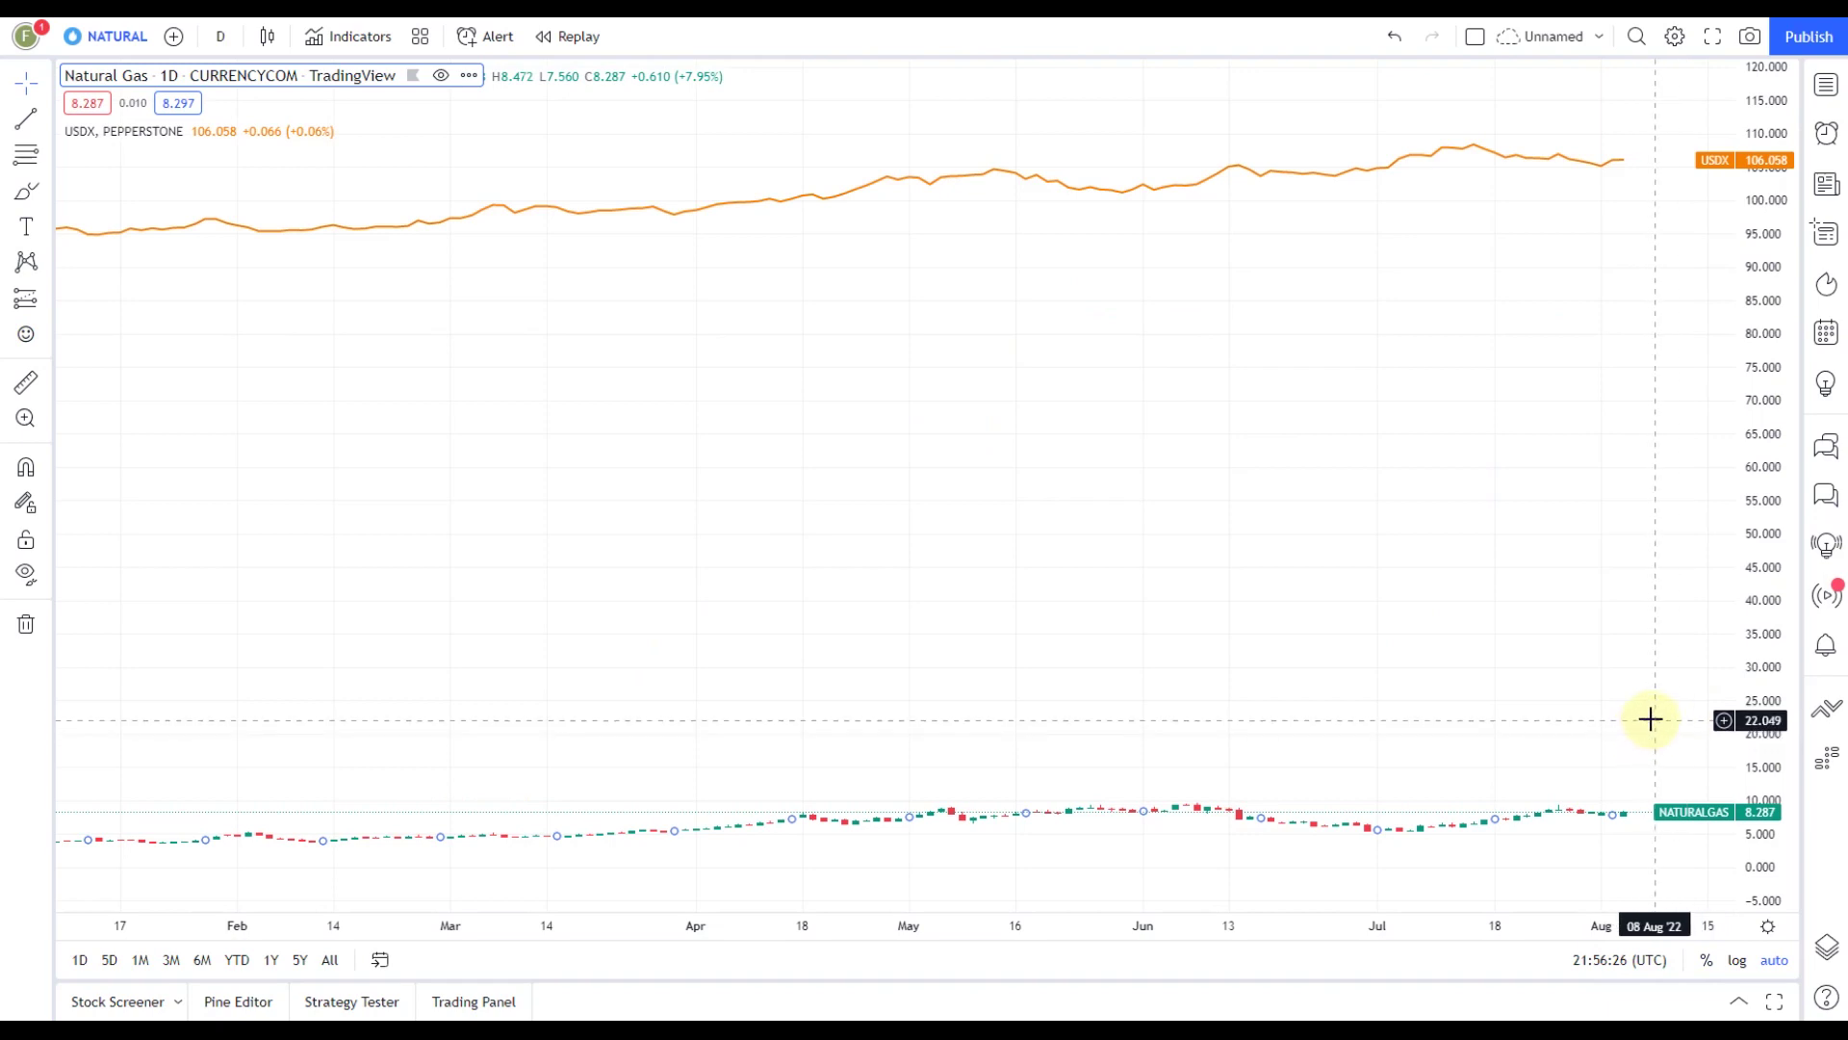
right_click(1762, 536)
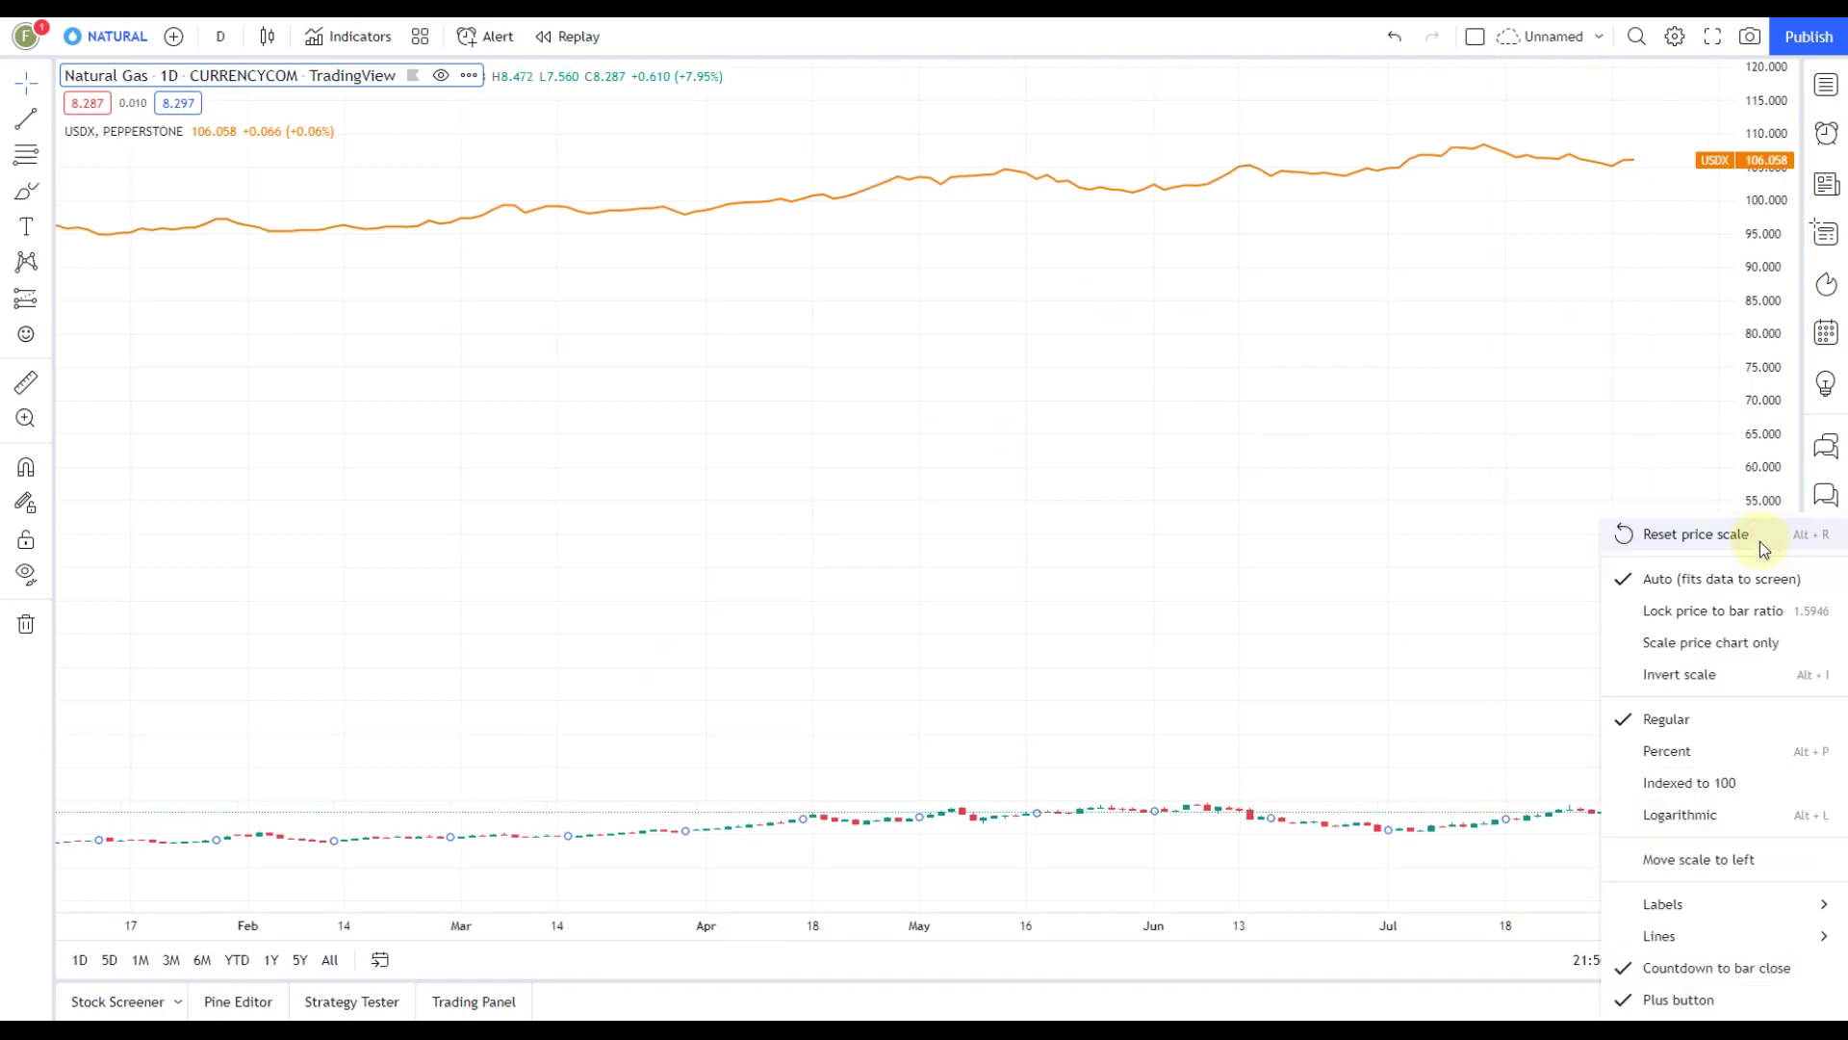
click(1691, 784)
Change the chart interval in turn to 1 second, 1 minute, 4 hours and 1 month, and return it to 4 hours
click(221, 37)
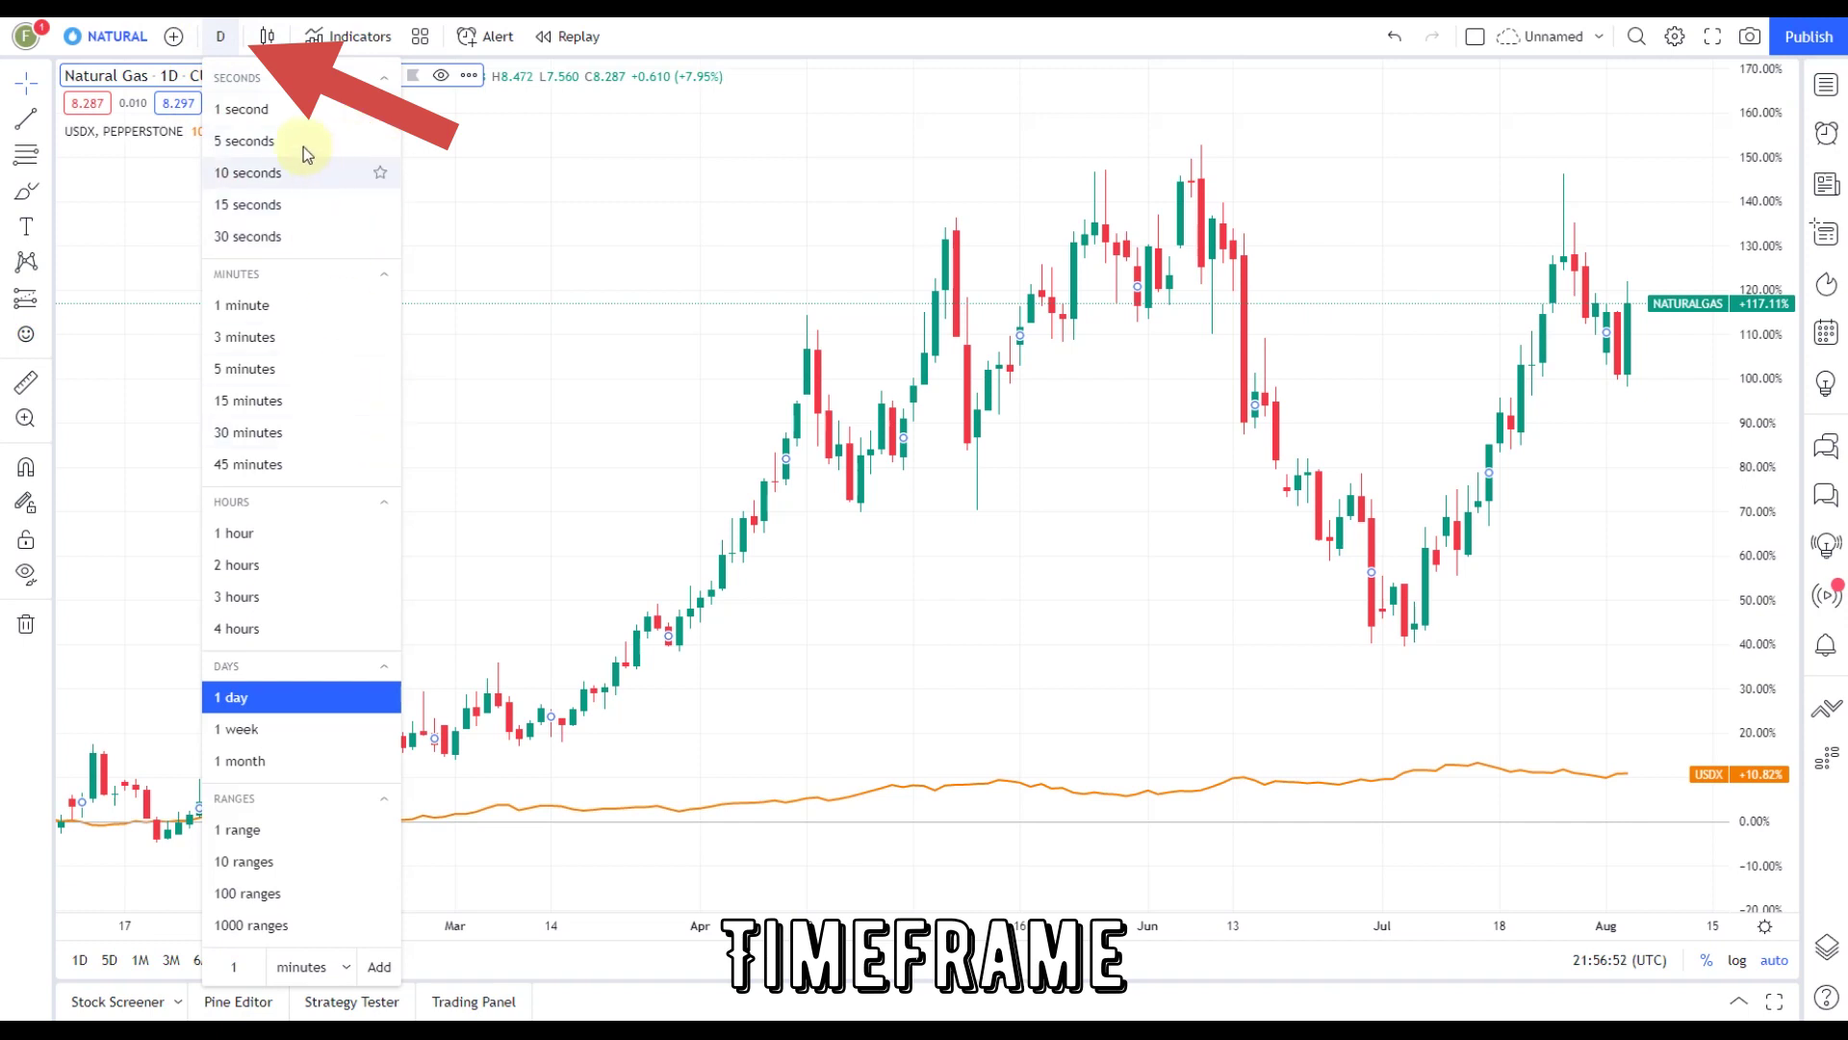
click(288, 110)
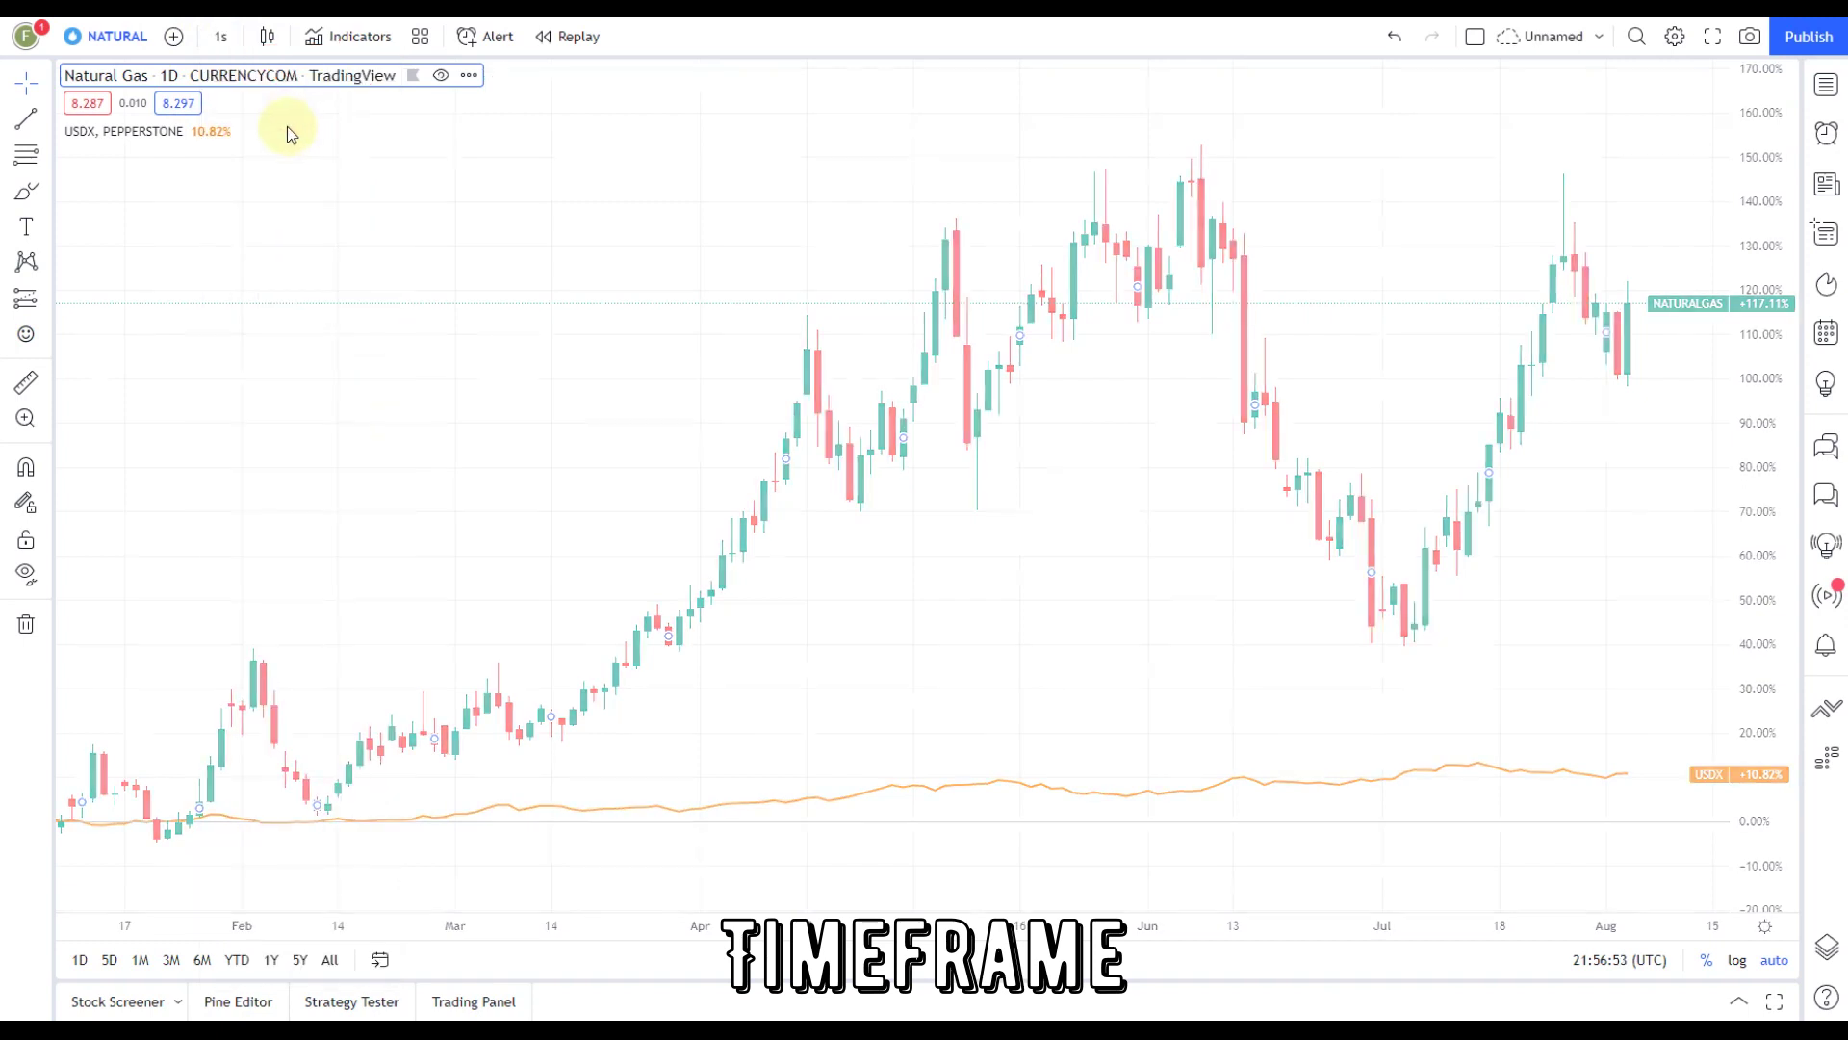
click(233, 44)
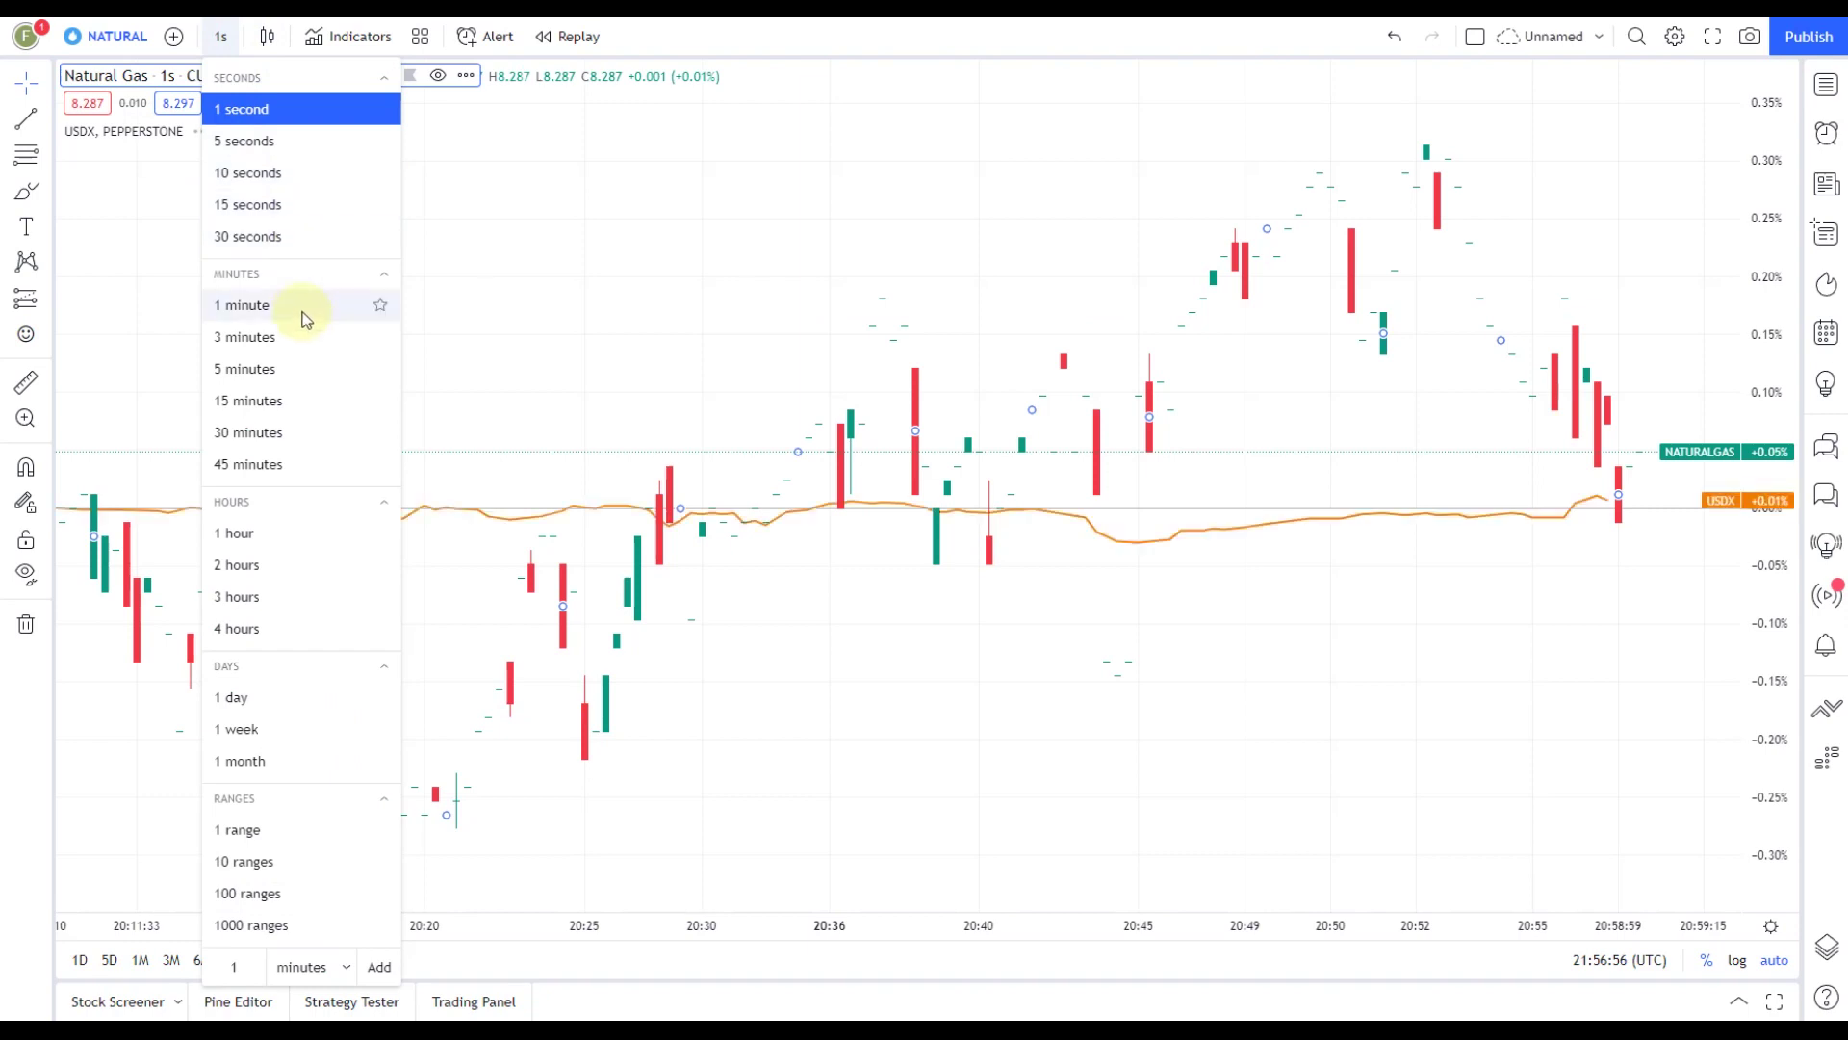
click(297, 305)
click(220, 39)
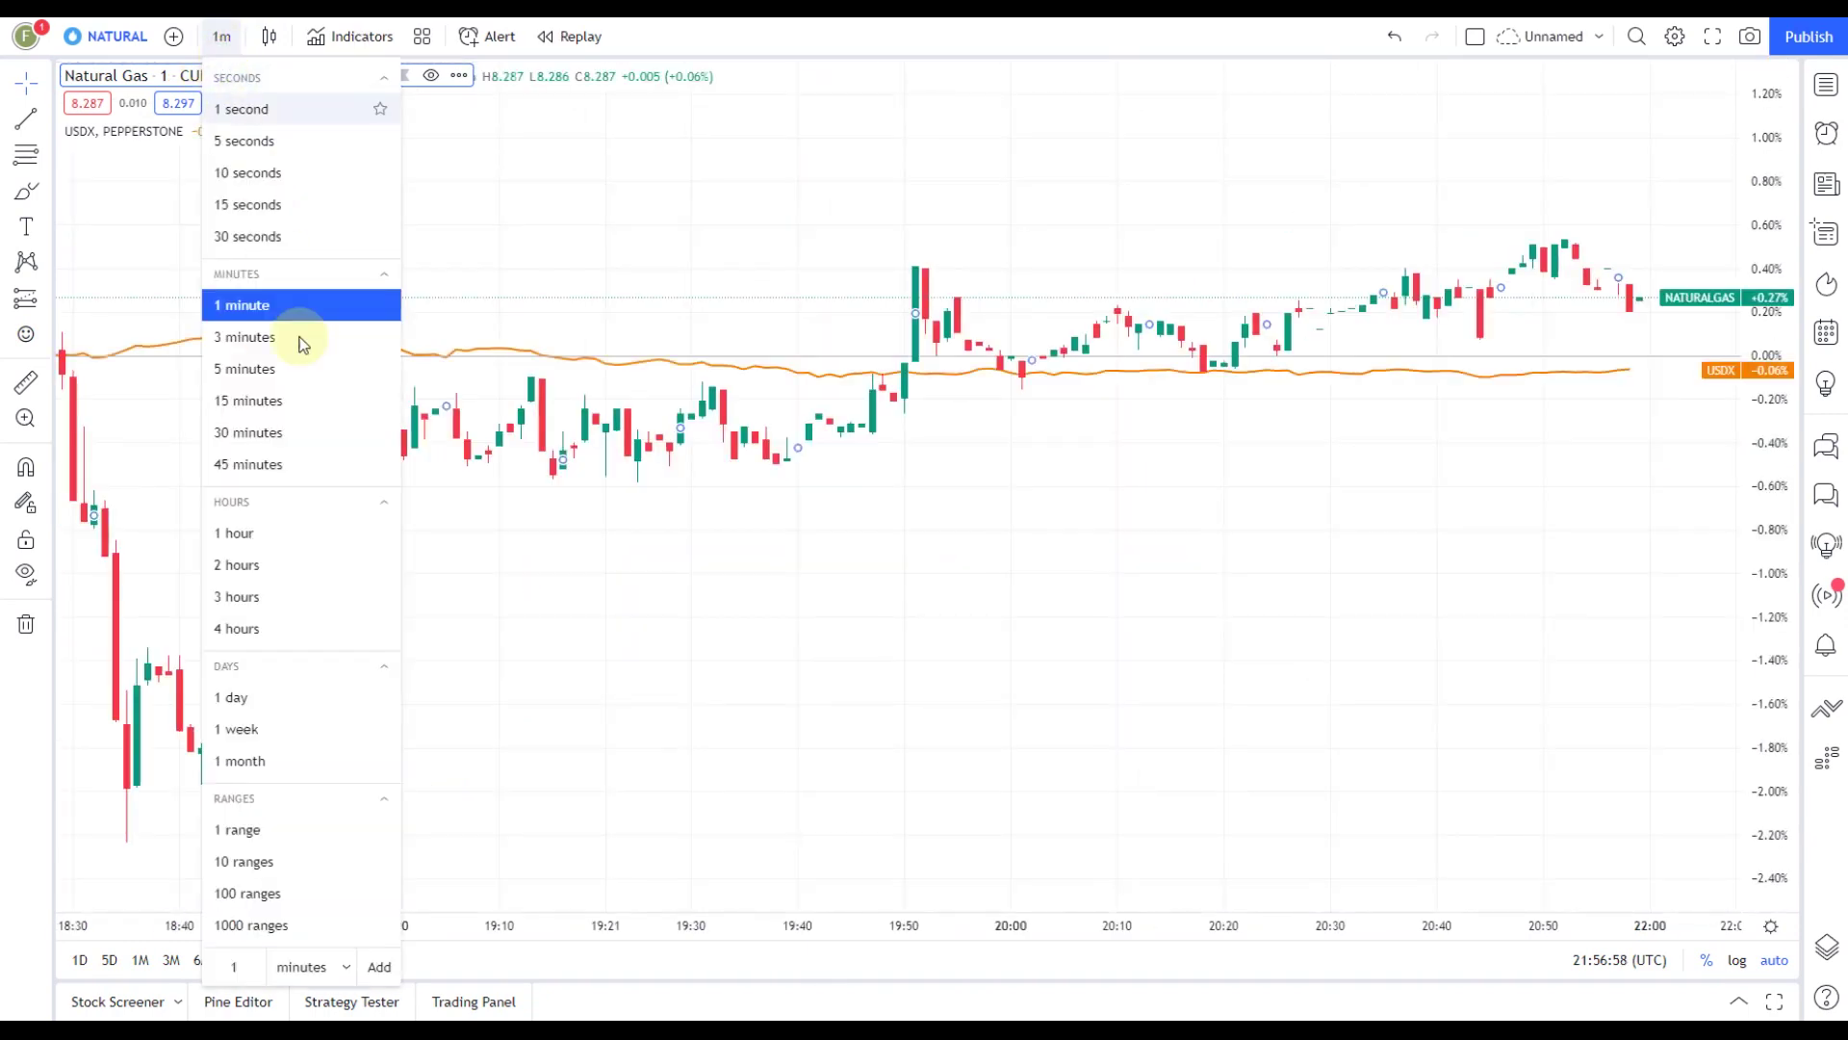
click(292, 628)
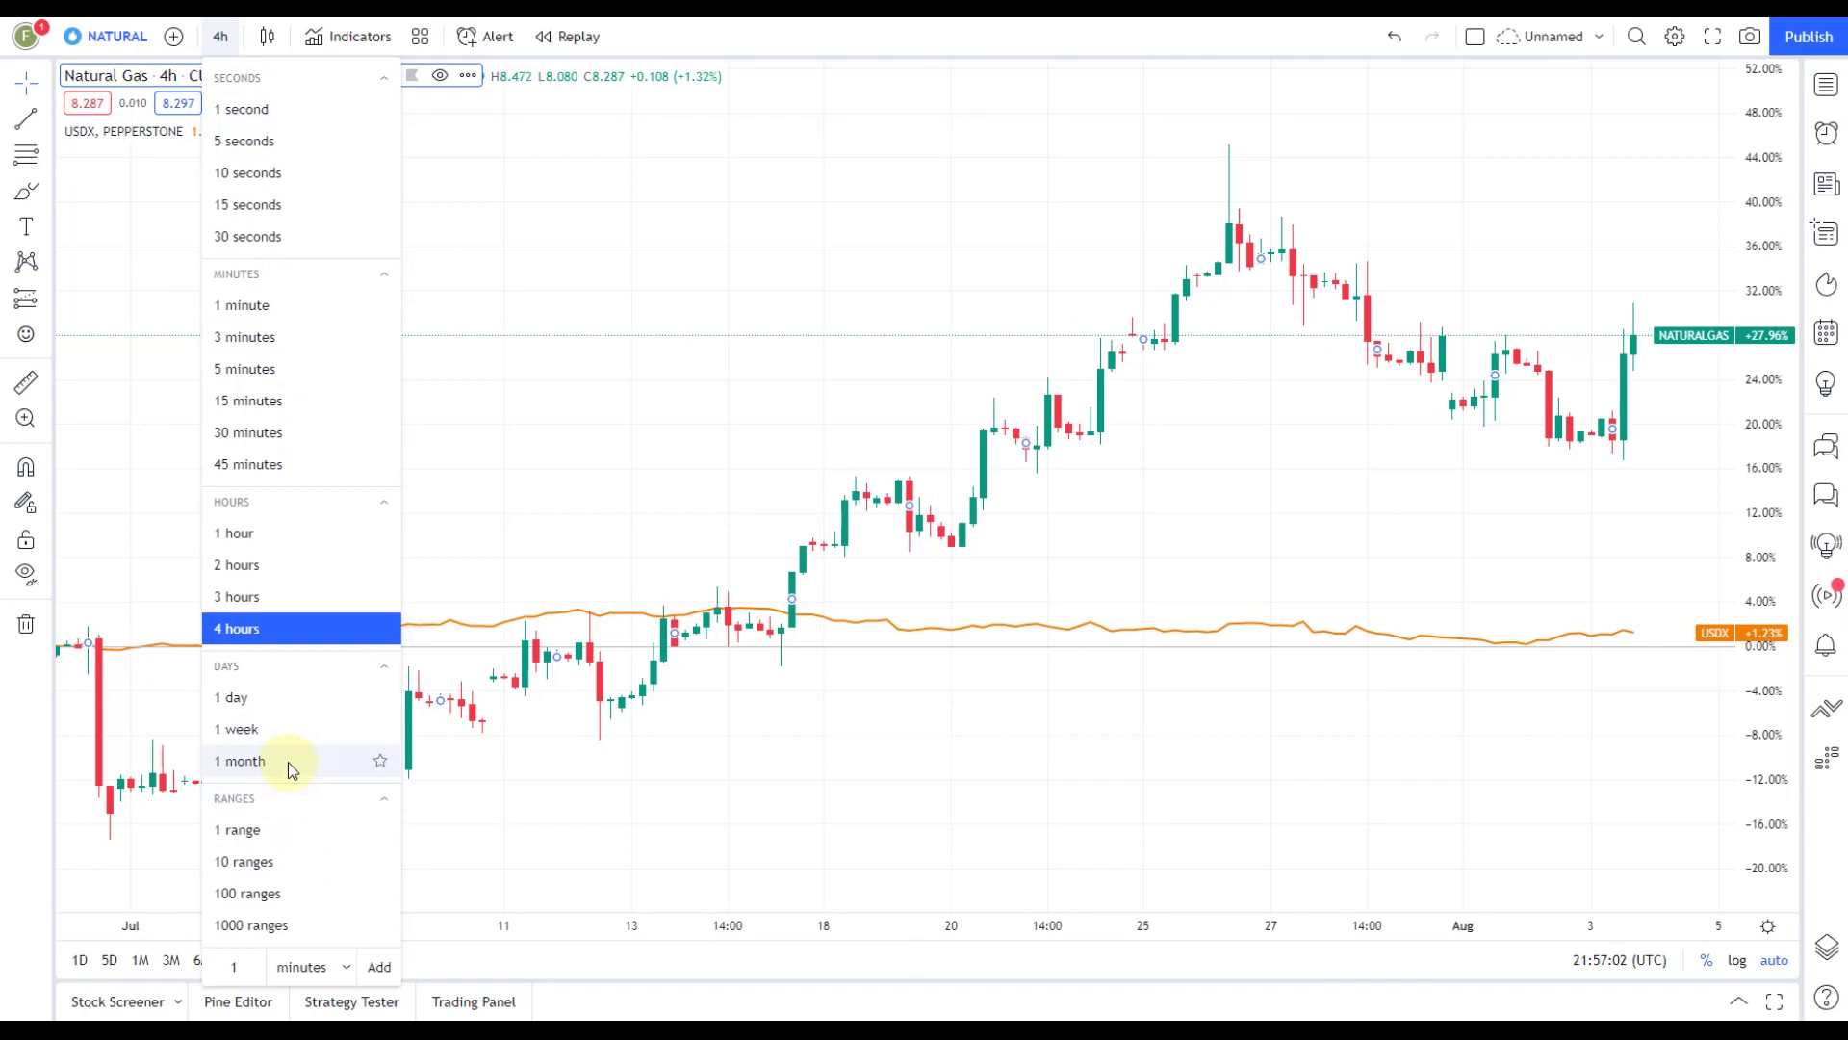
click(287, 760)
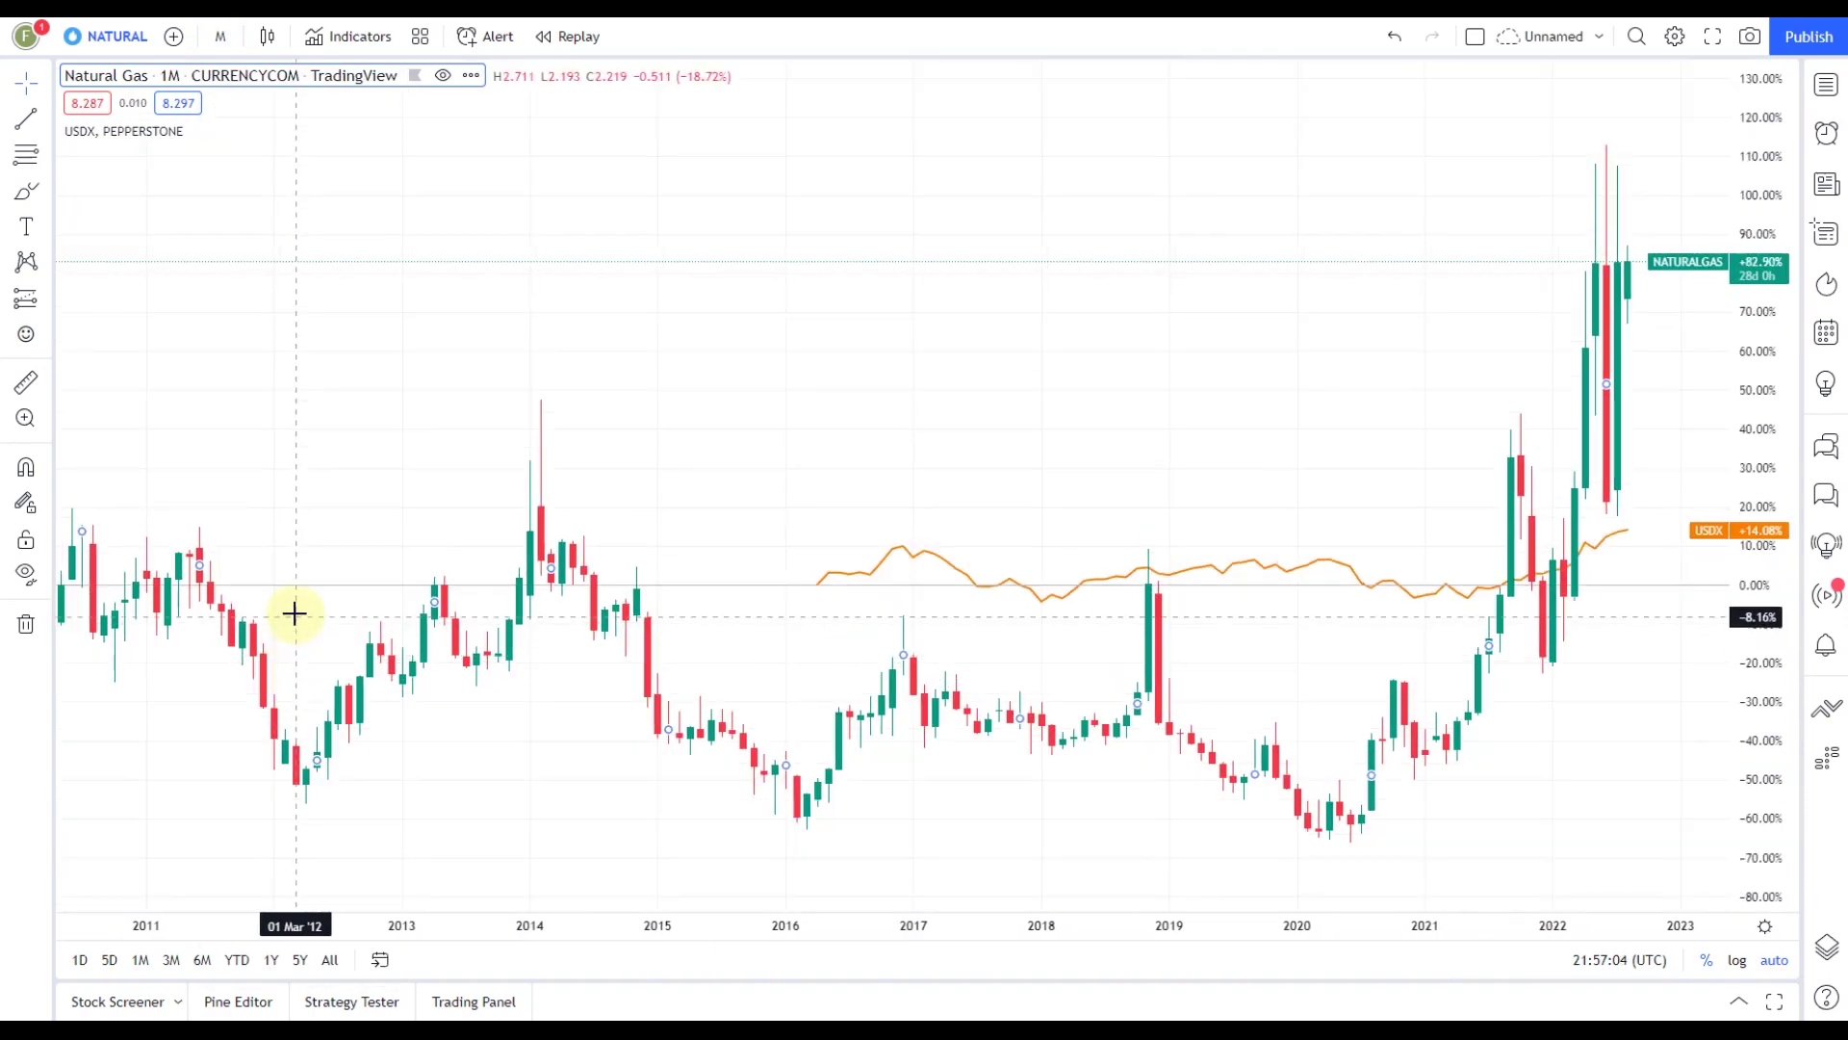
click(220, 35)
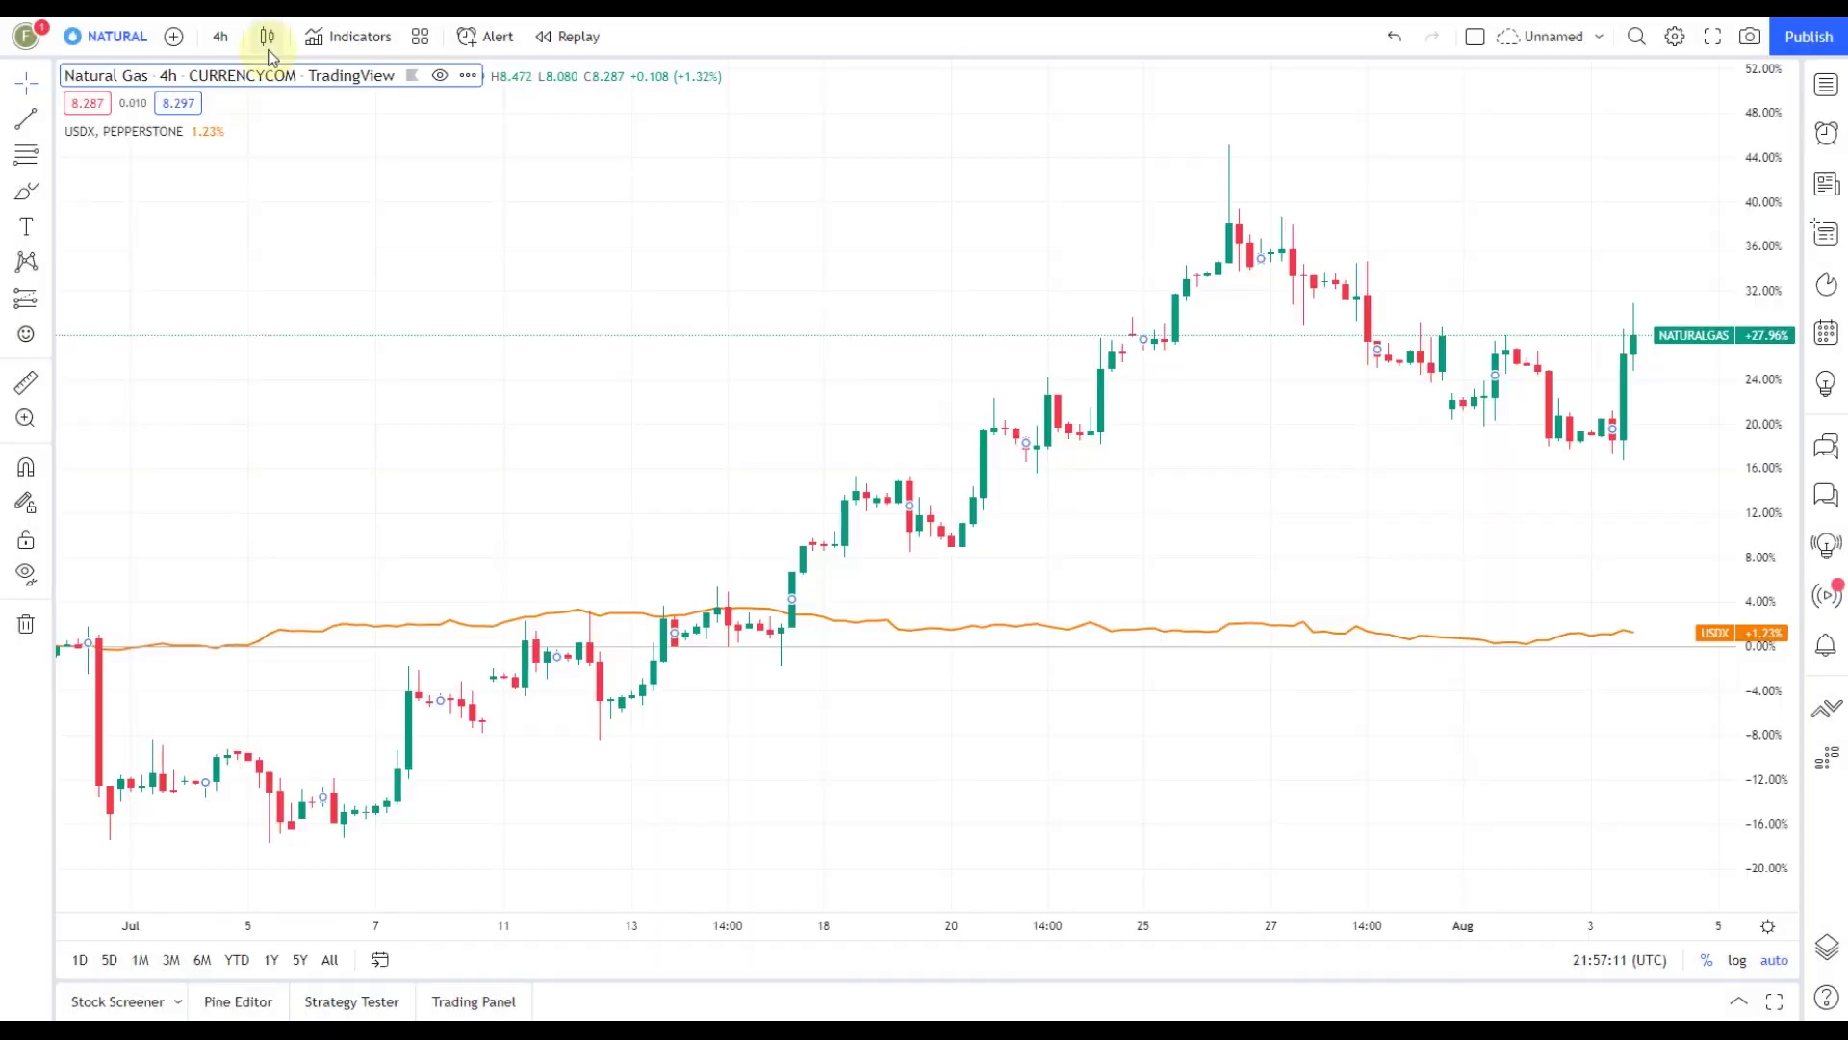
Change the chart type in turn to Bars, Hollow candles, Columns, Heikin Ashi and Renko
click(269, 44)
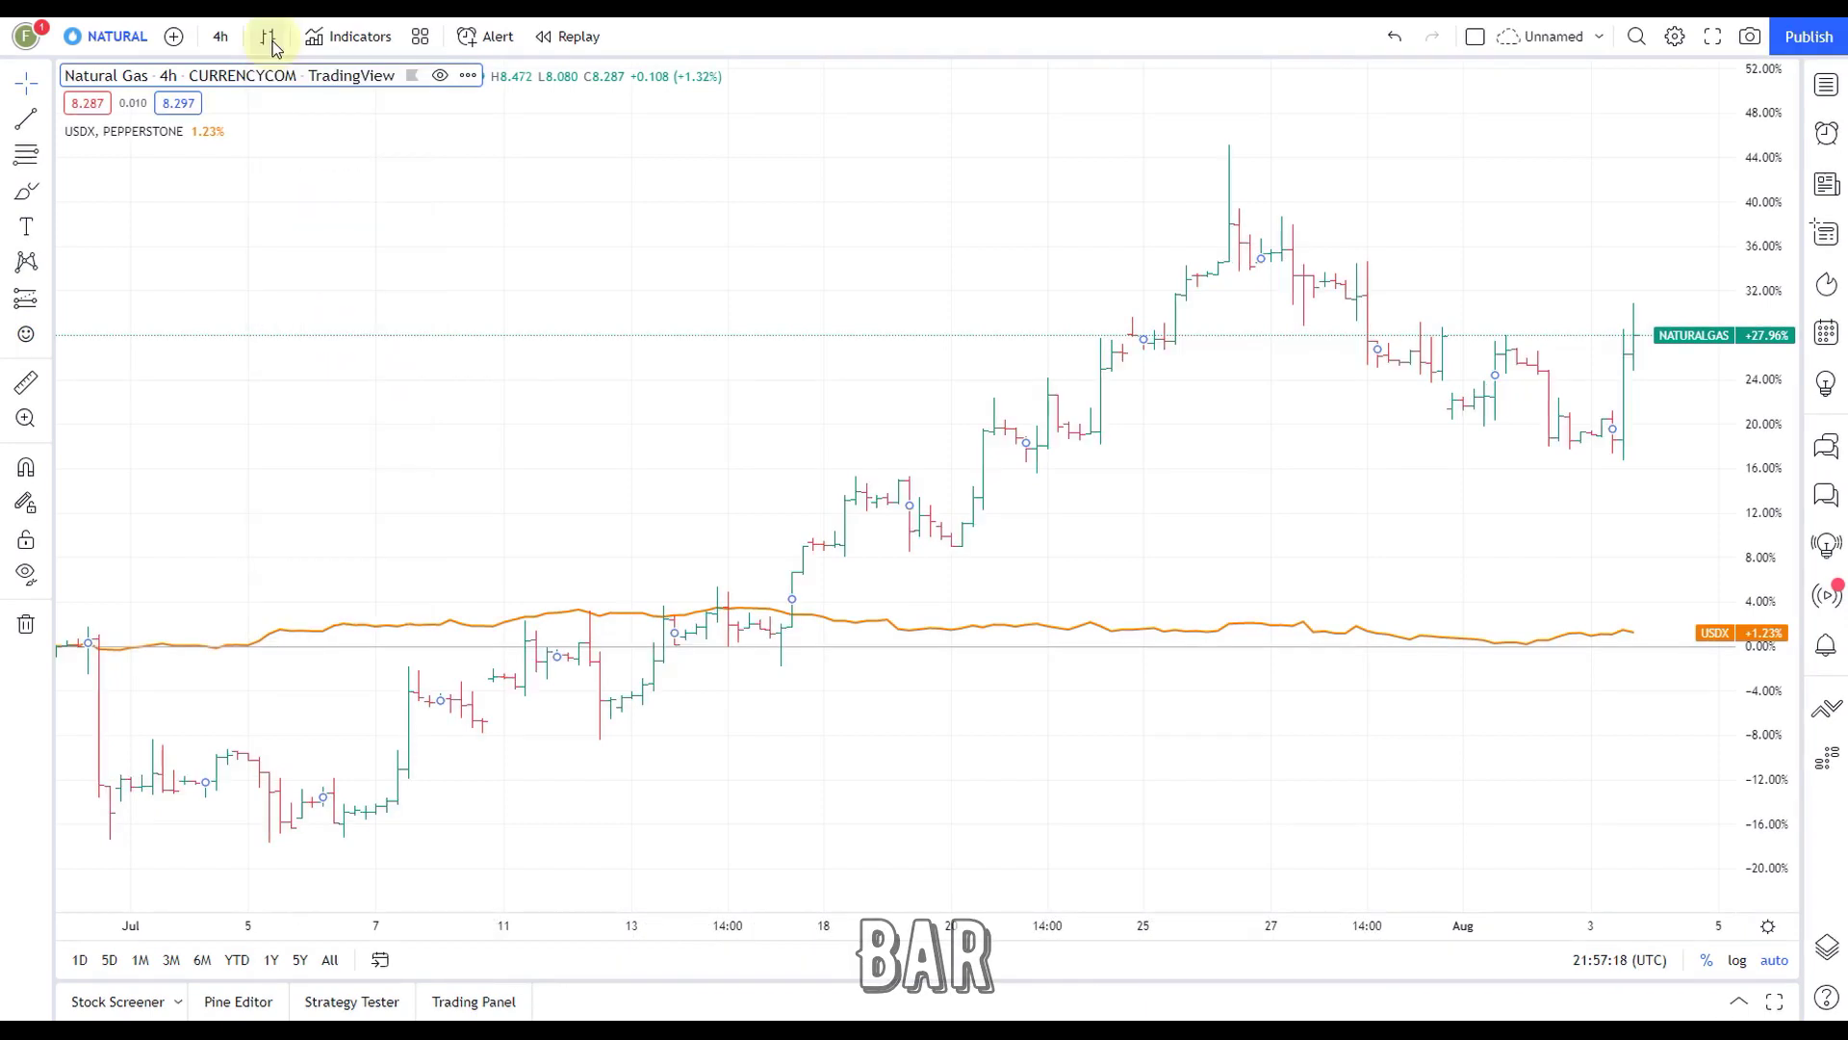
click(267, 36)
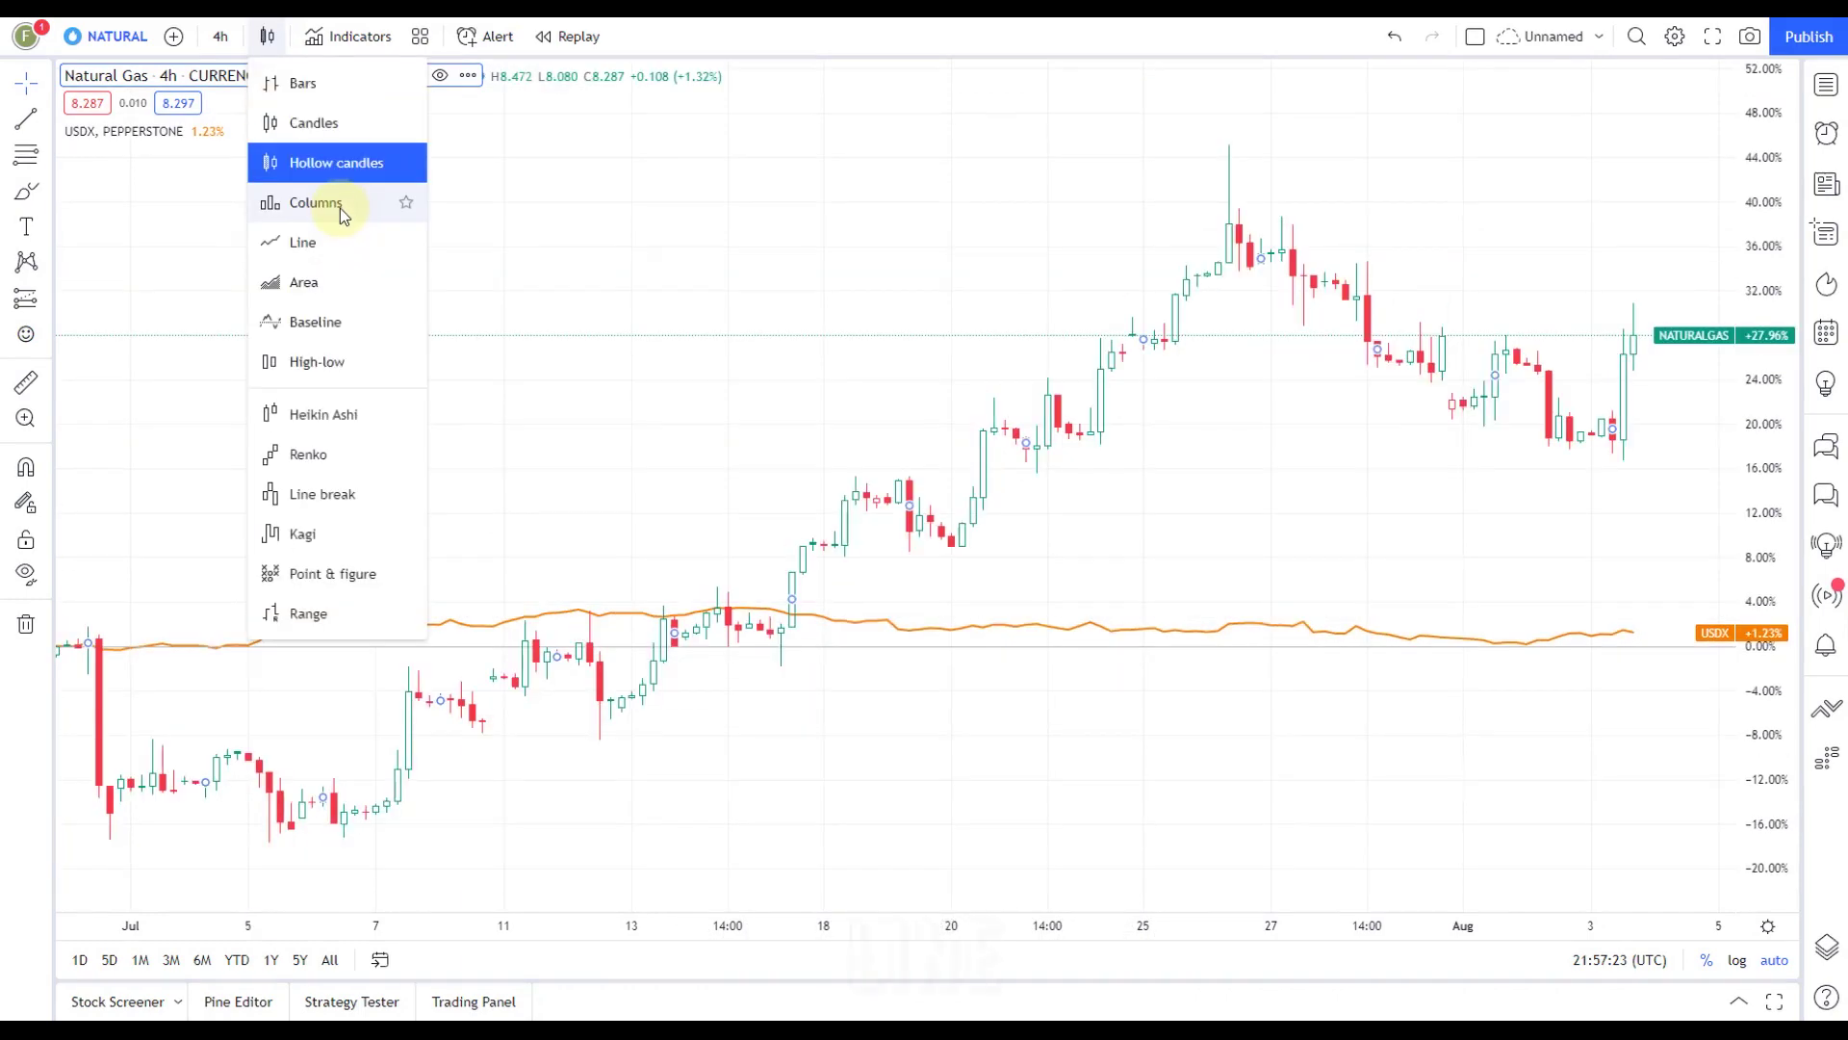
click(333, 204)
click(324, 414)
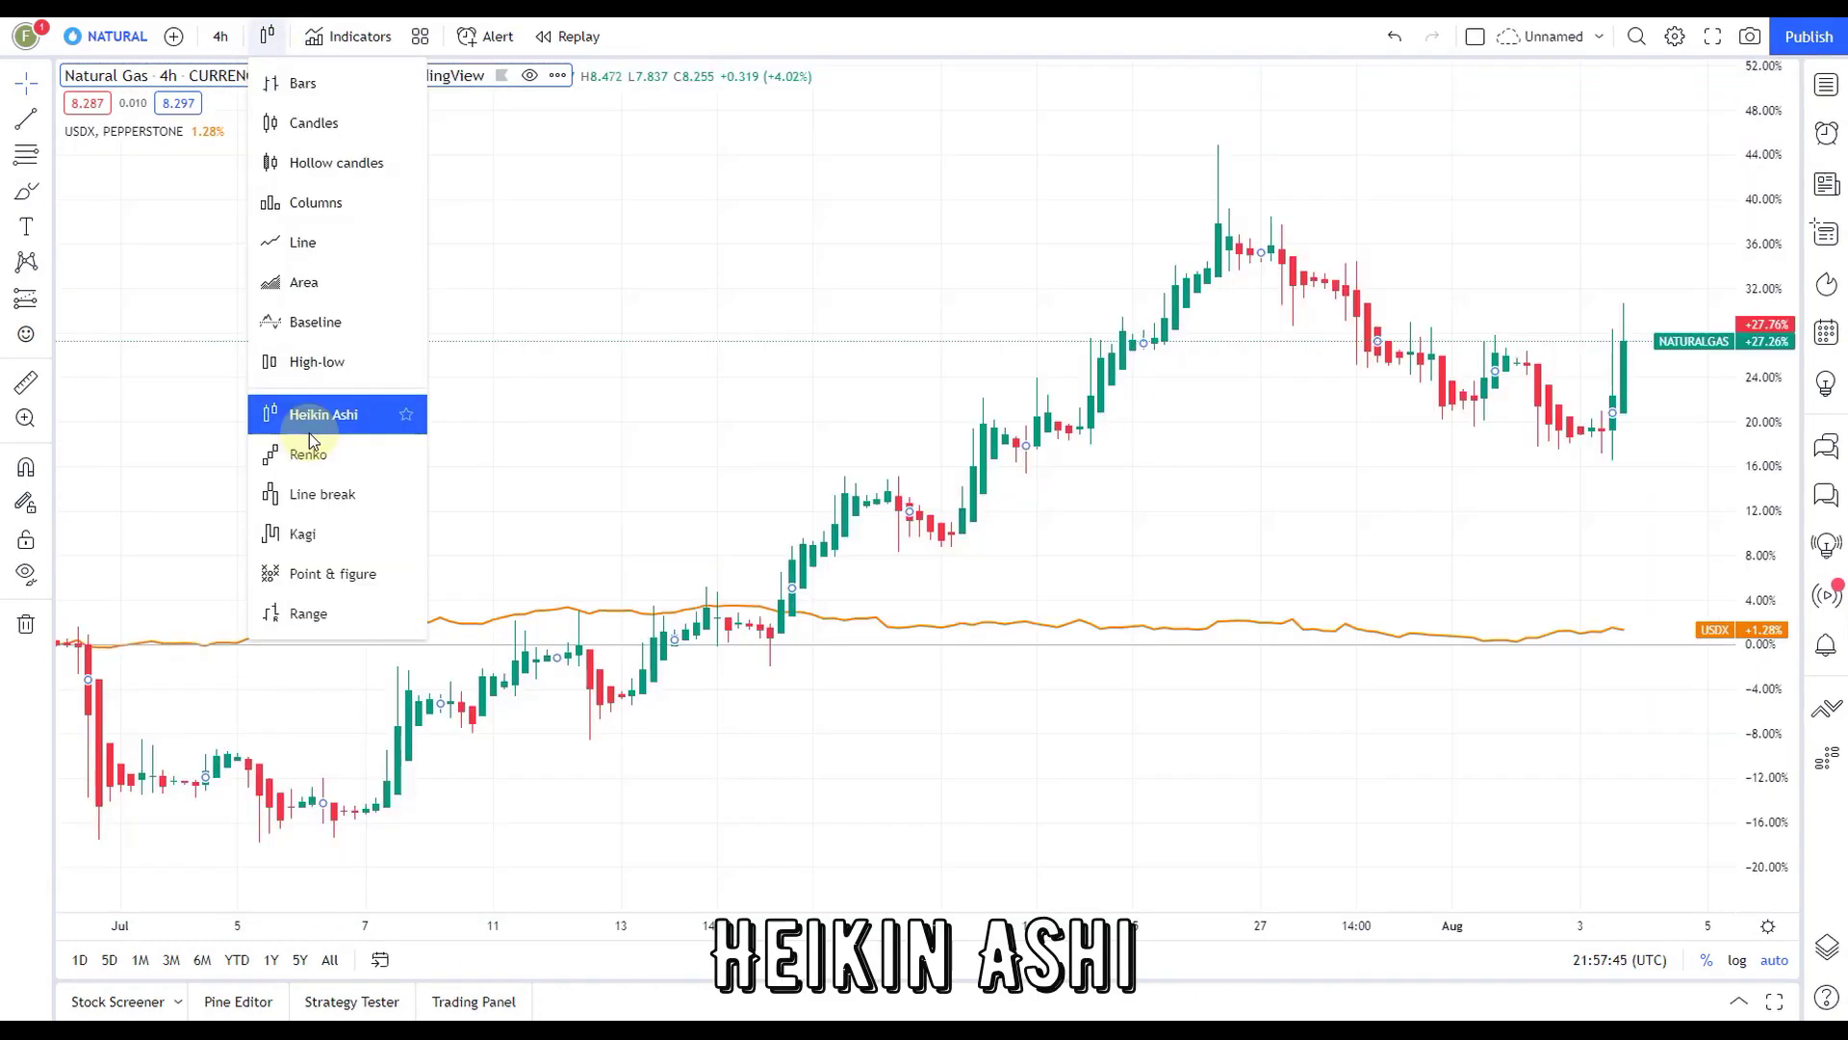
click(309, 451)
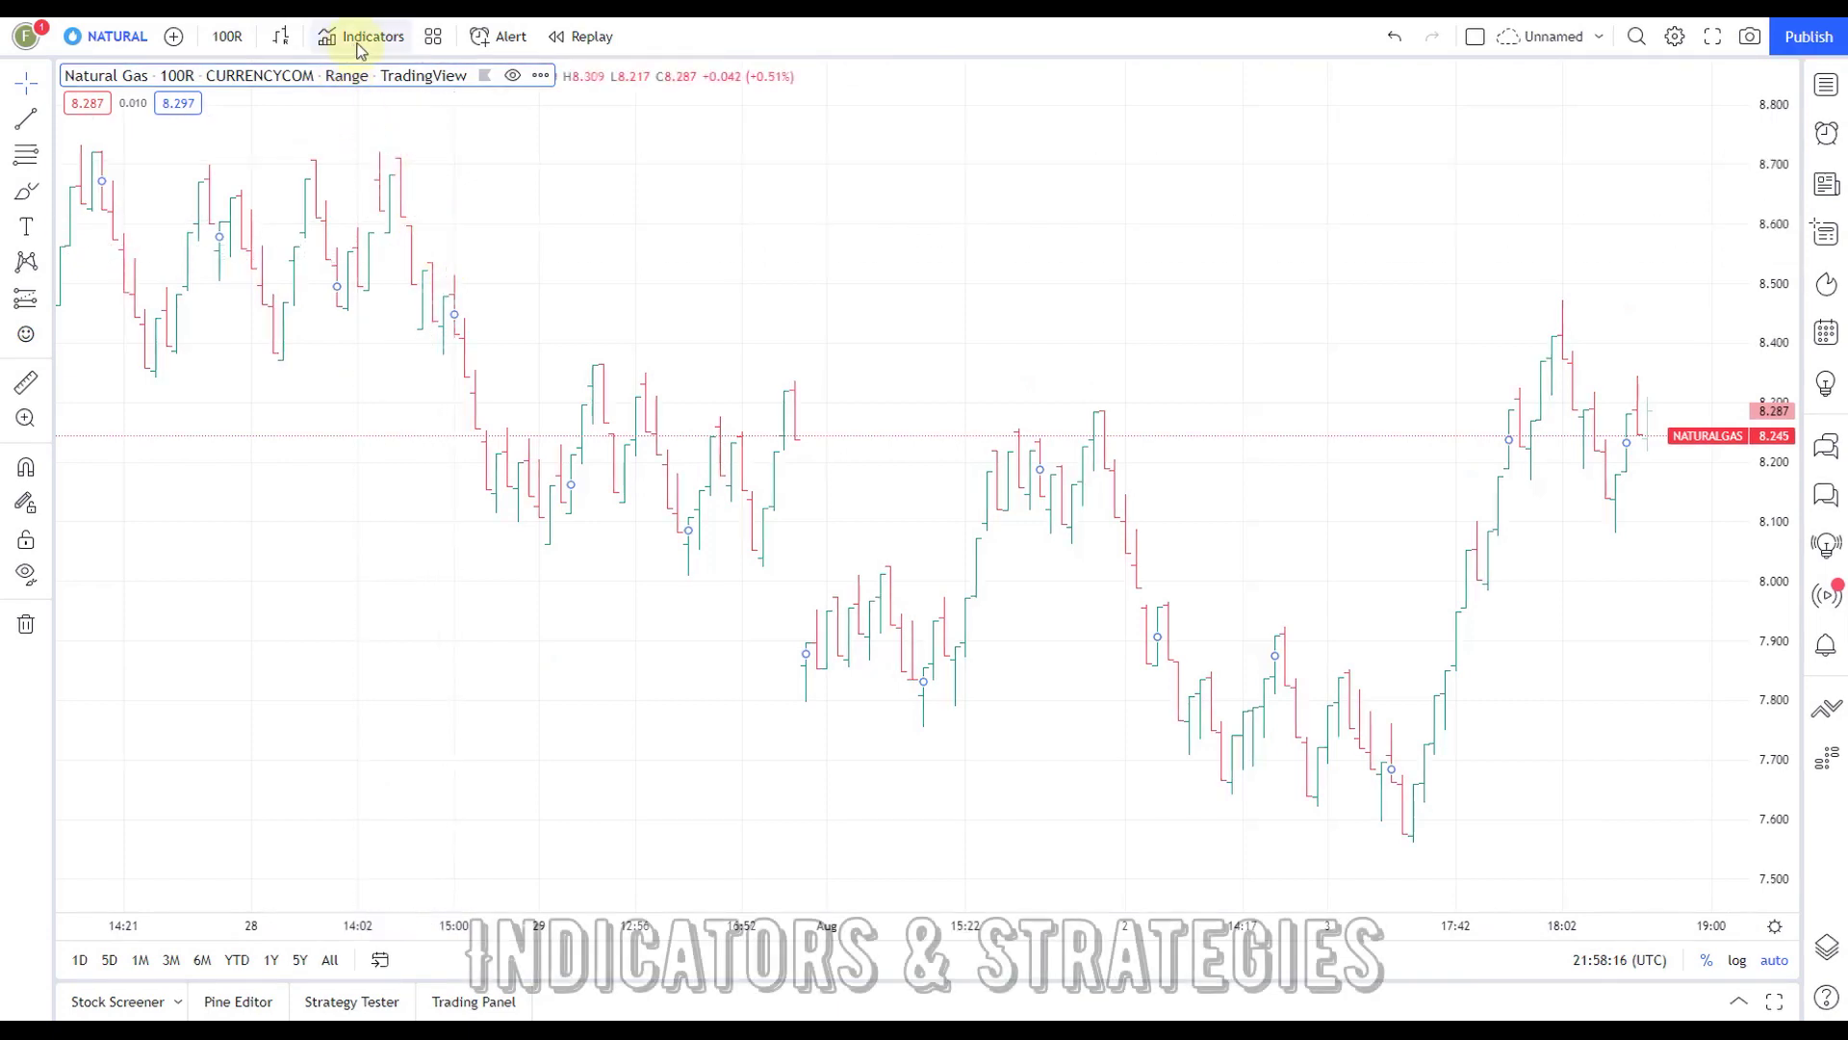
Search the indicators for macd, add Moving Average Convergence Divergence to the chart, and search for mov
mouse_move(328, 45)
mouse_down()
mouse_move(467, 60)
mouse_move(395, 108)
mouse_move(294, 77)
mouse_move(363, 58)
mouse_up()
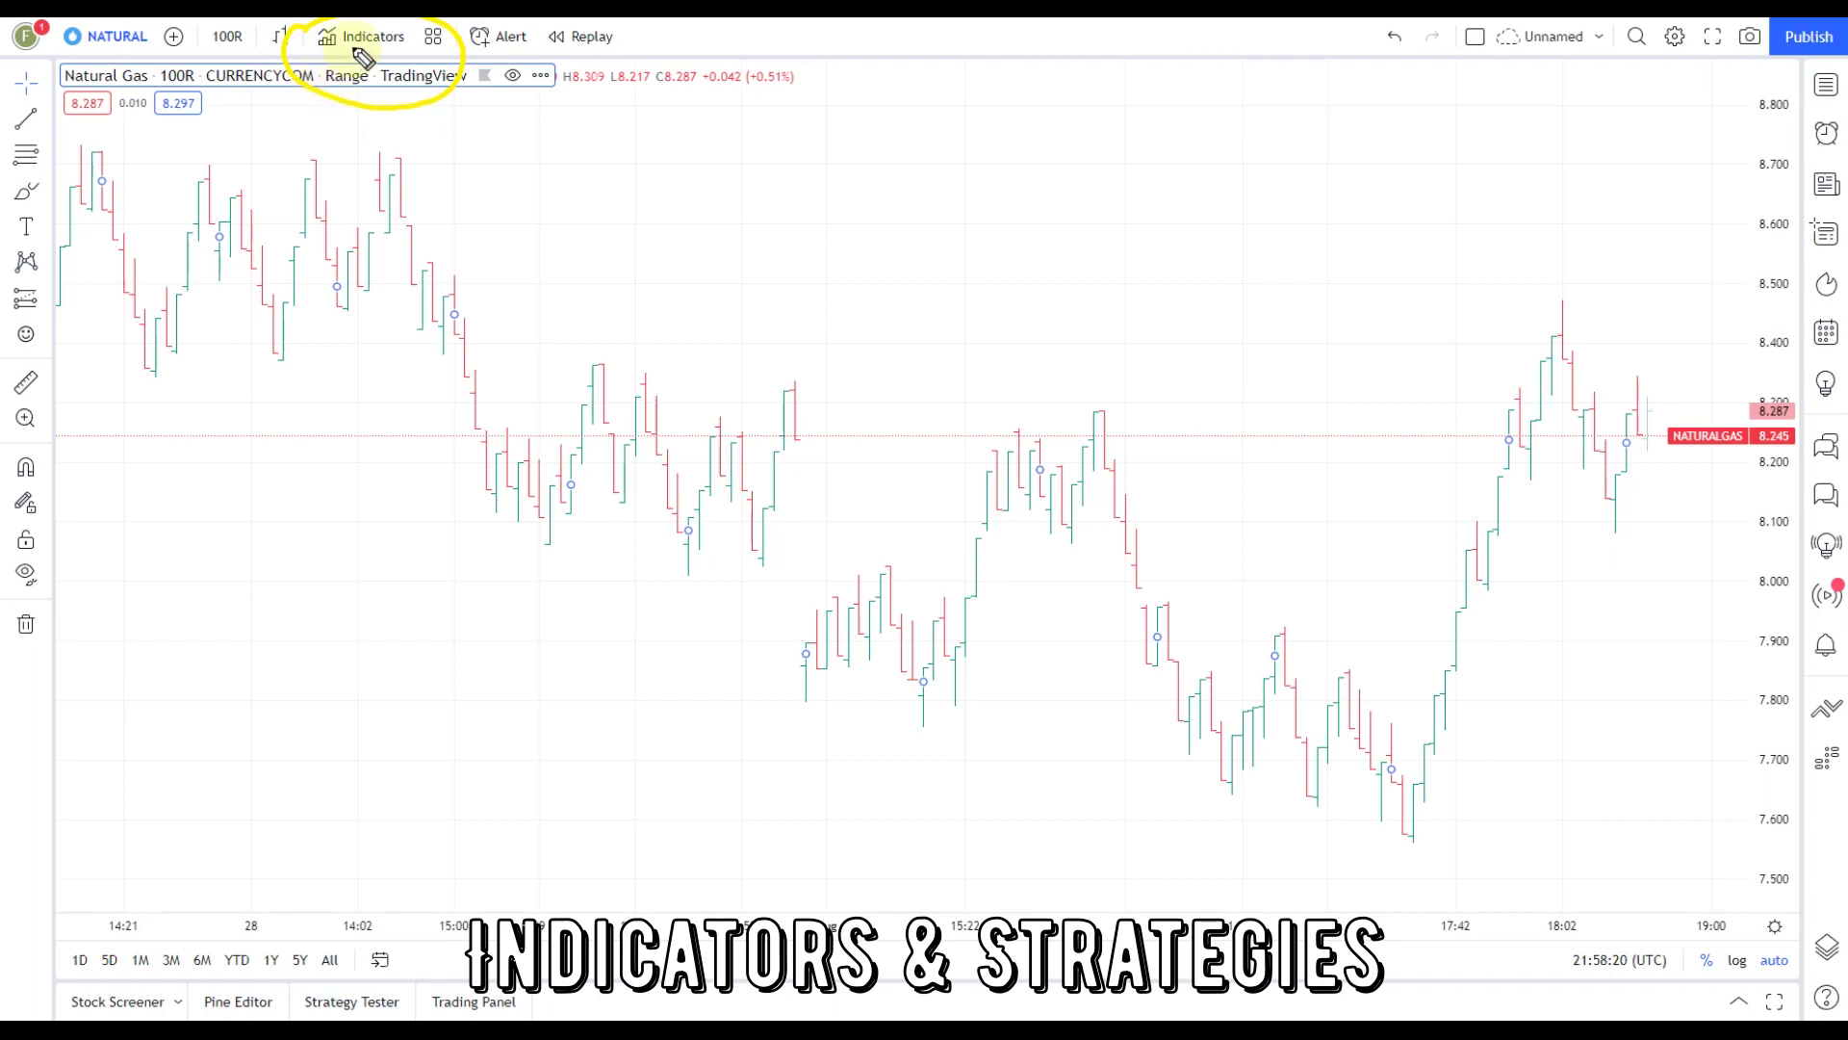
click(372, 36)
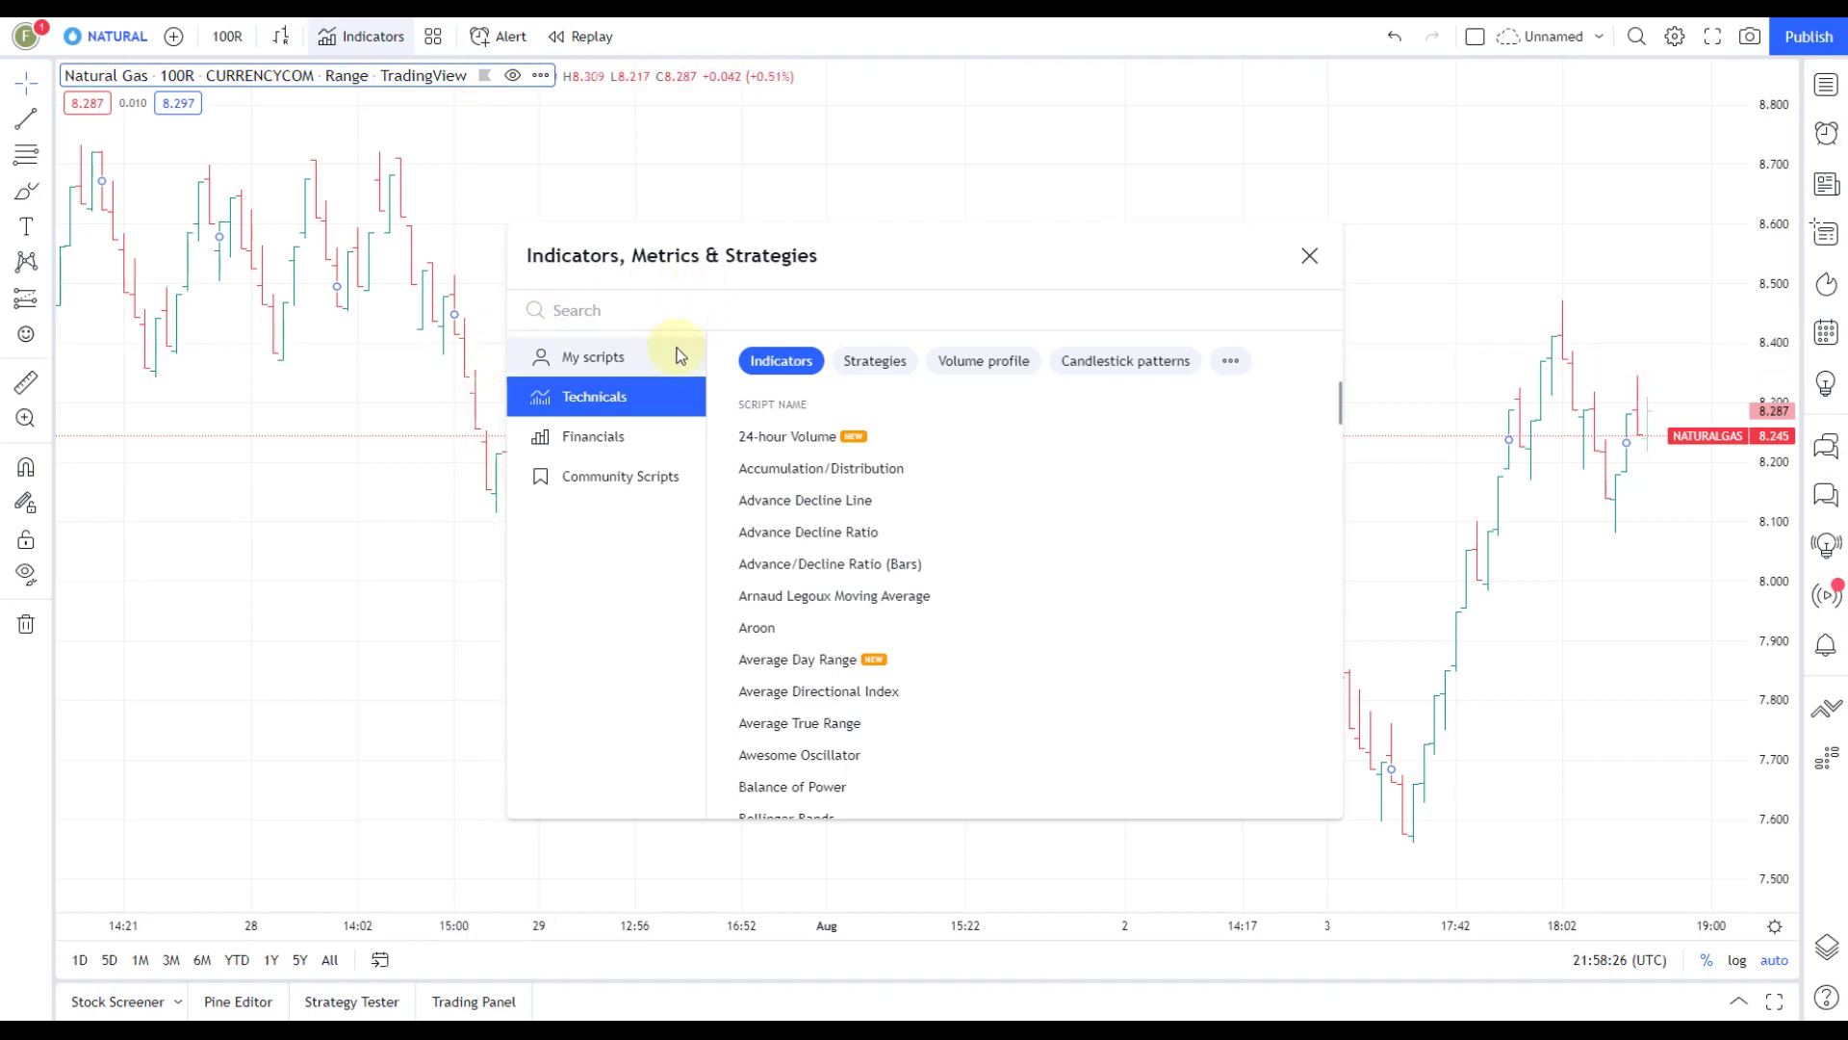
text(macd)
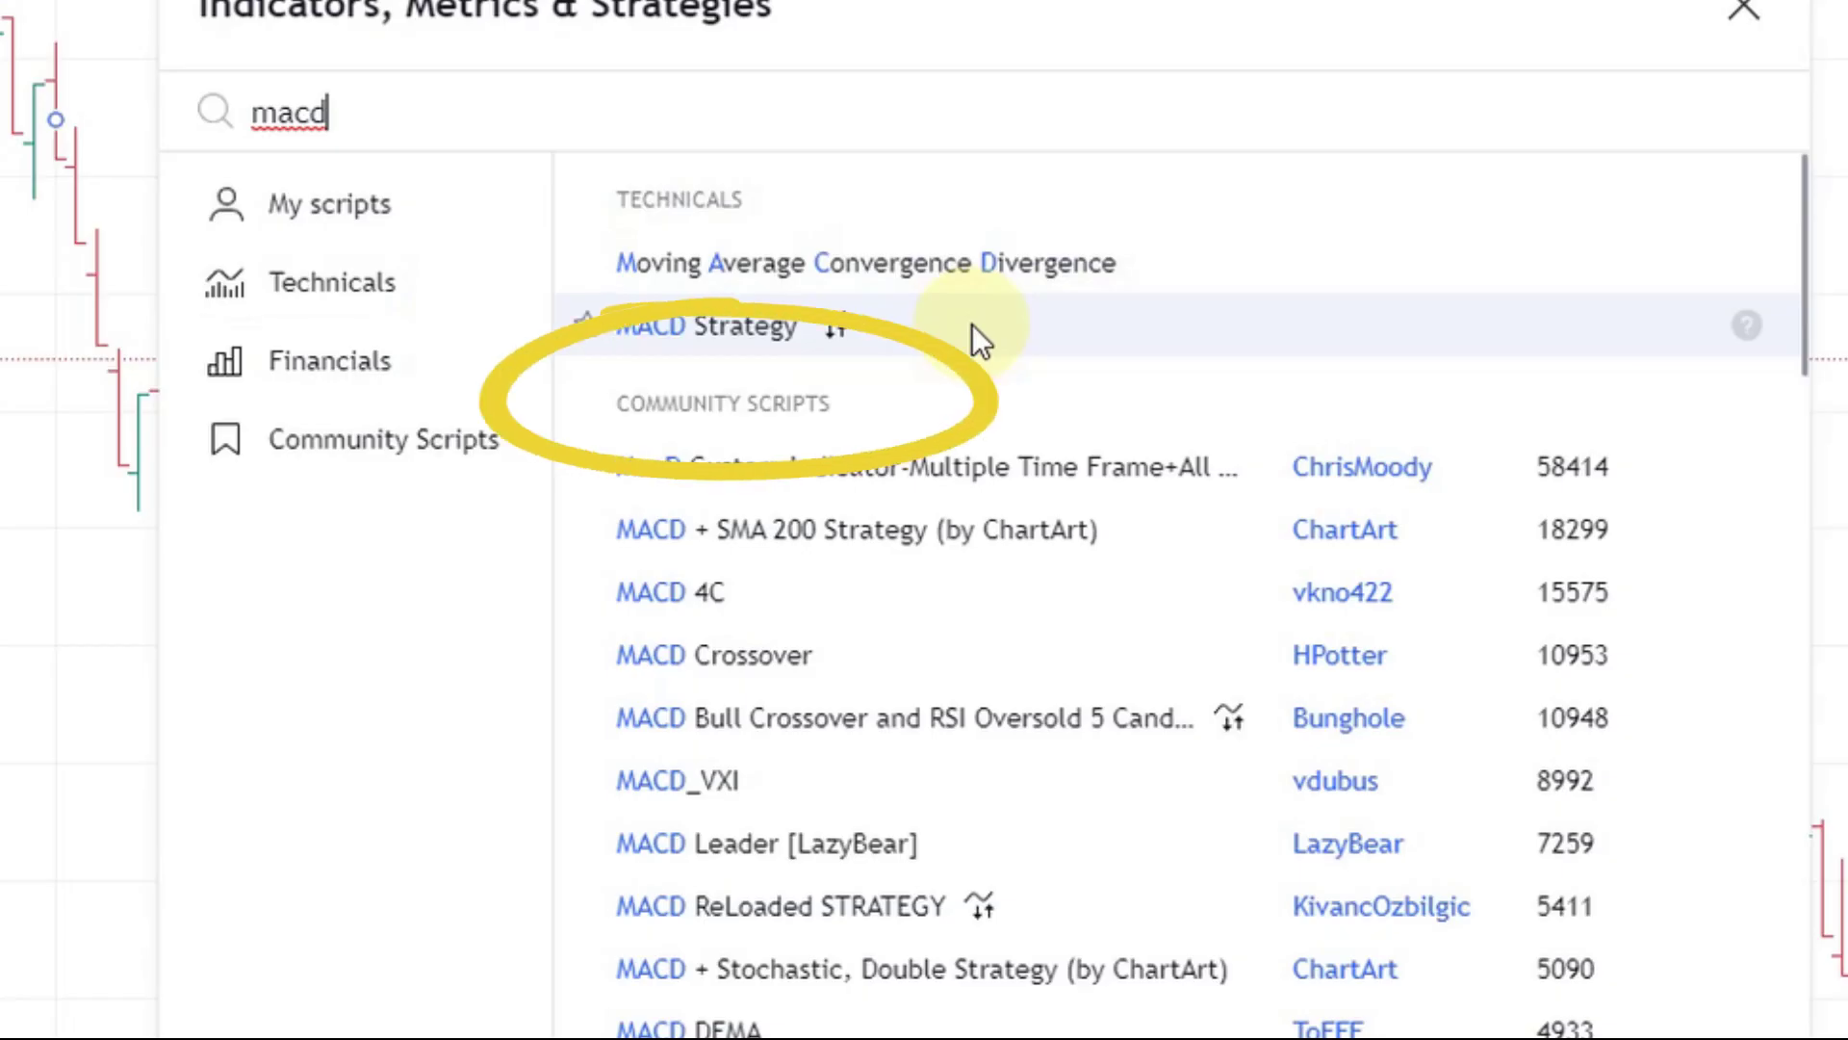
key(ctrl+a)
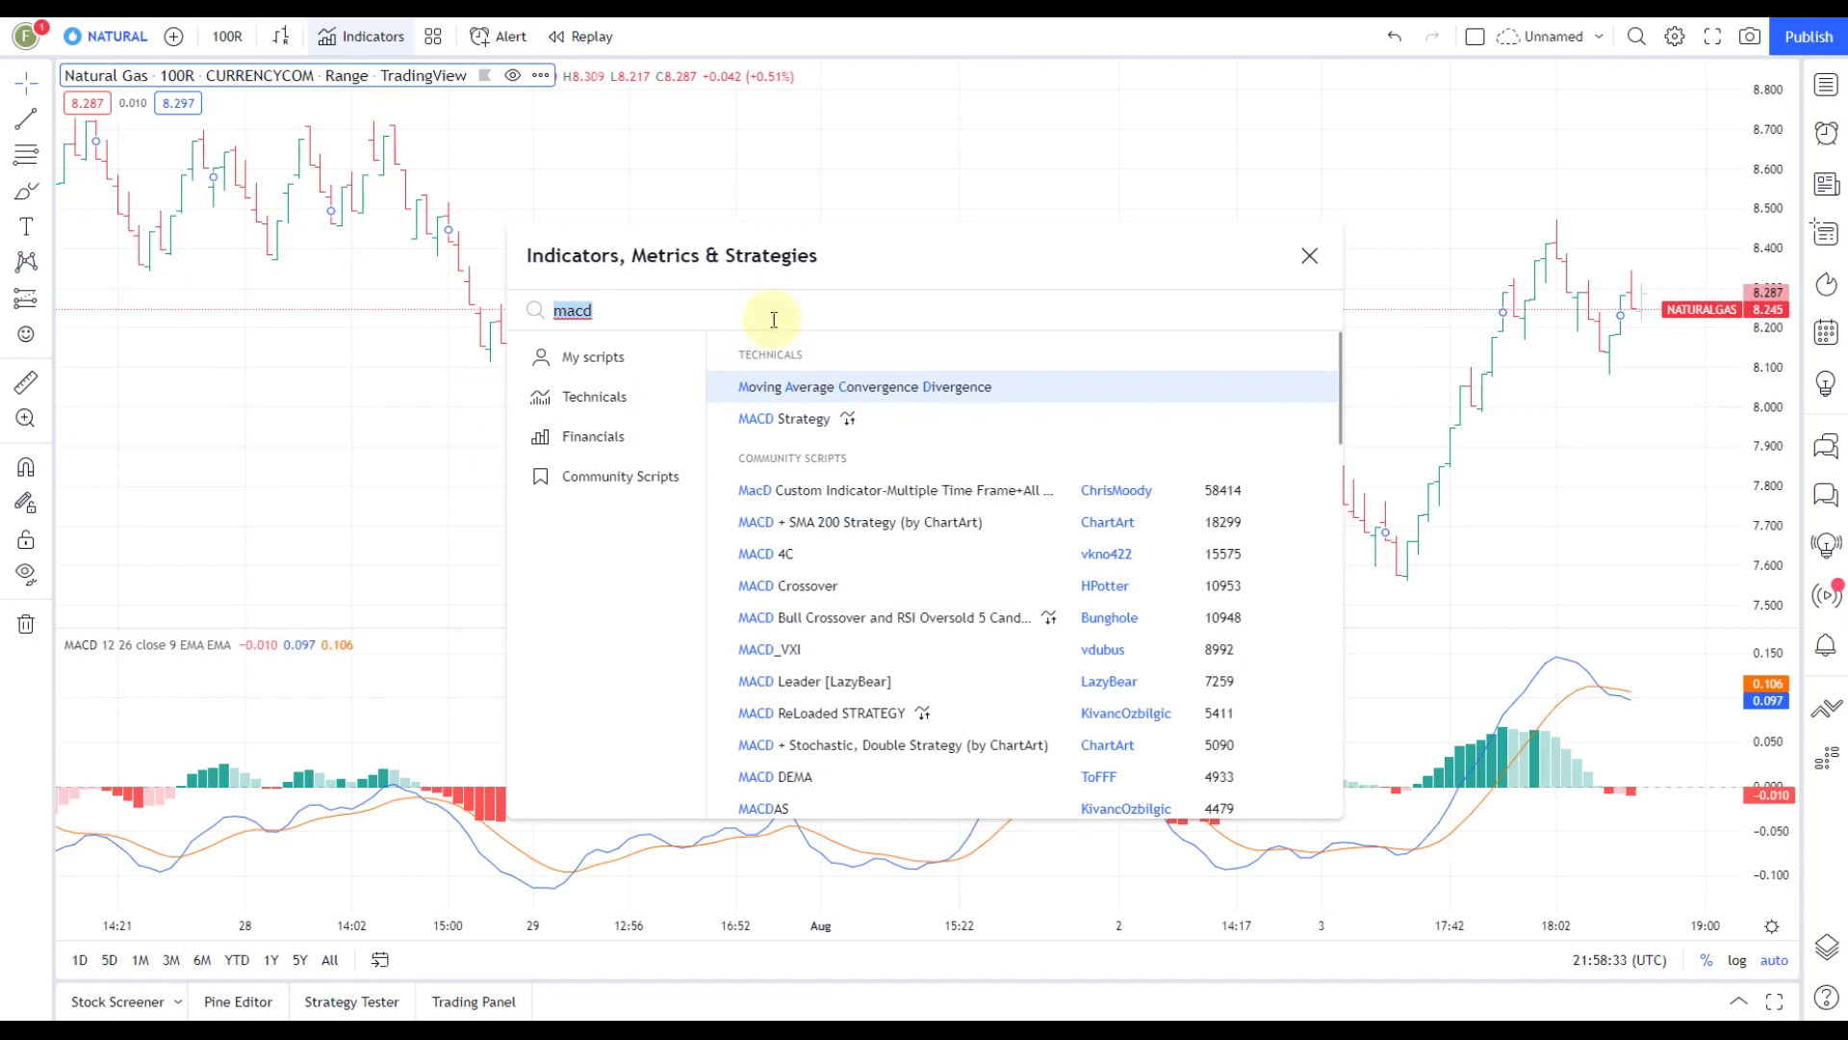
text(mov)
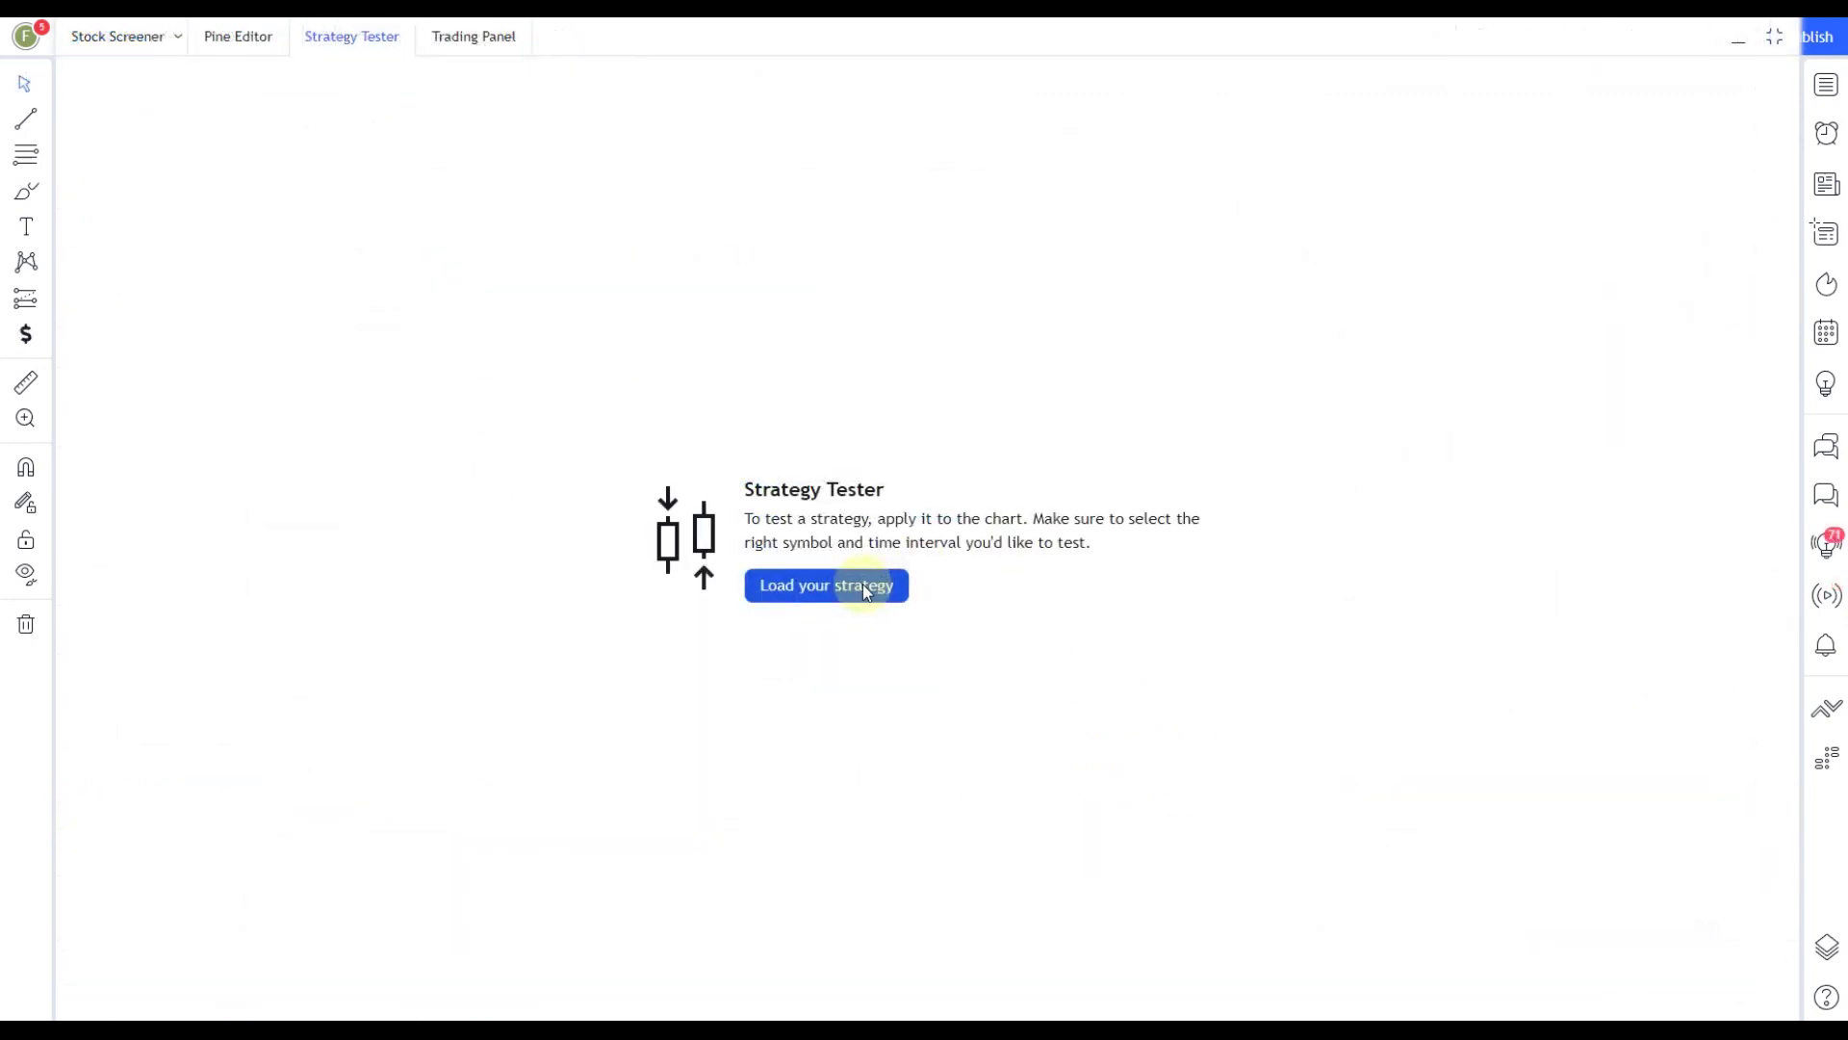
Load the built-in Bollinger Bands Strategy into the Strategy Tester and minimise the tester to return to the chart
click(862, 584)
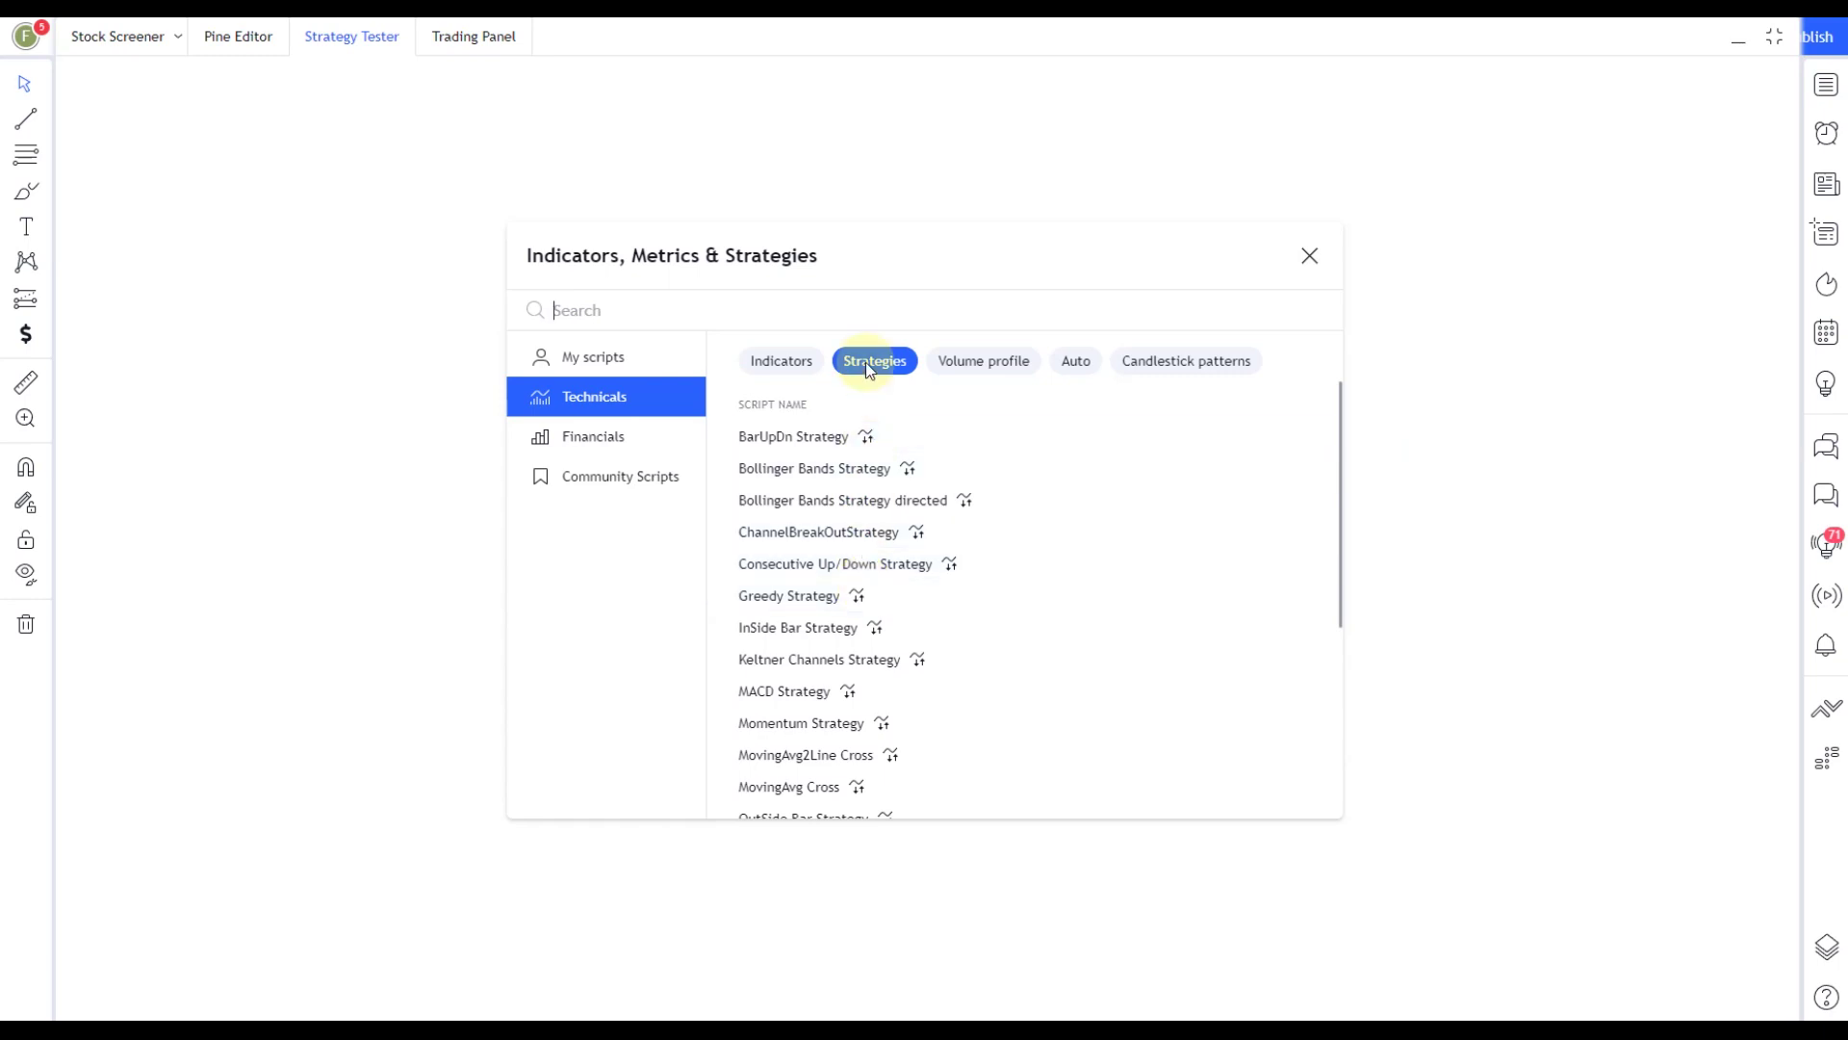
click(964, 461)
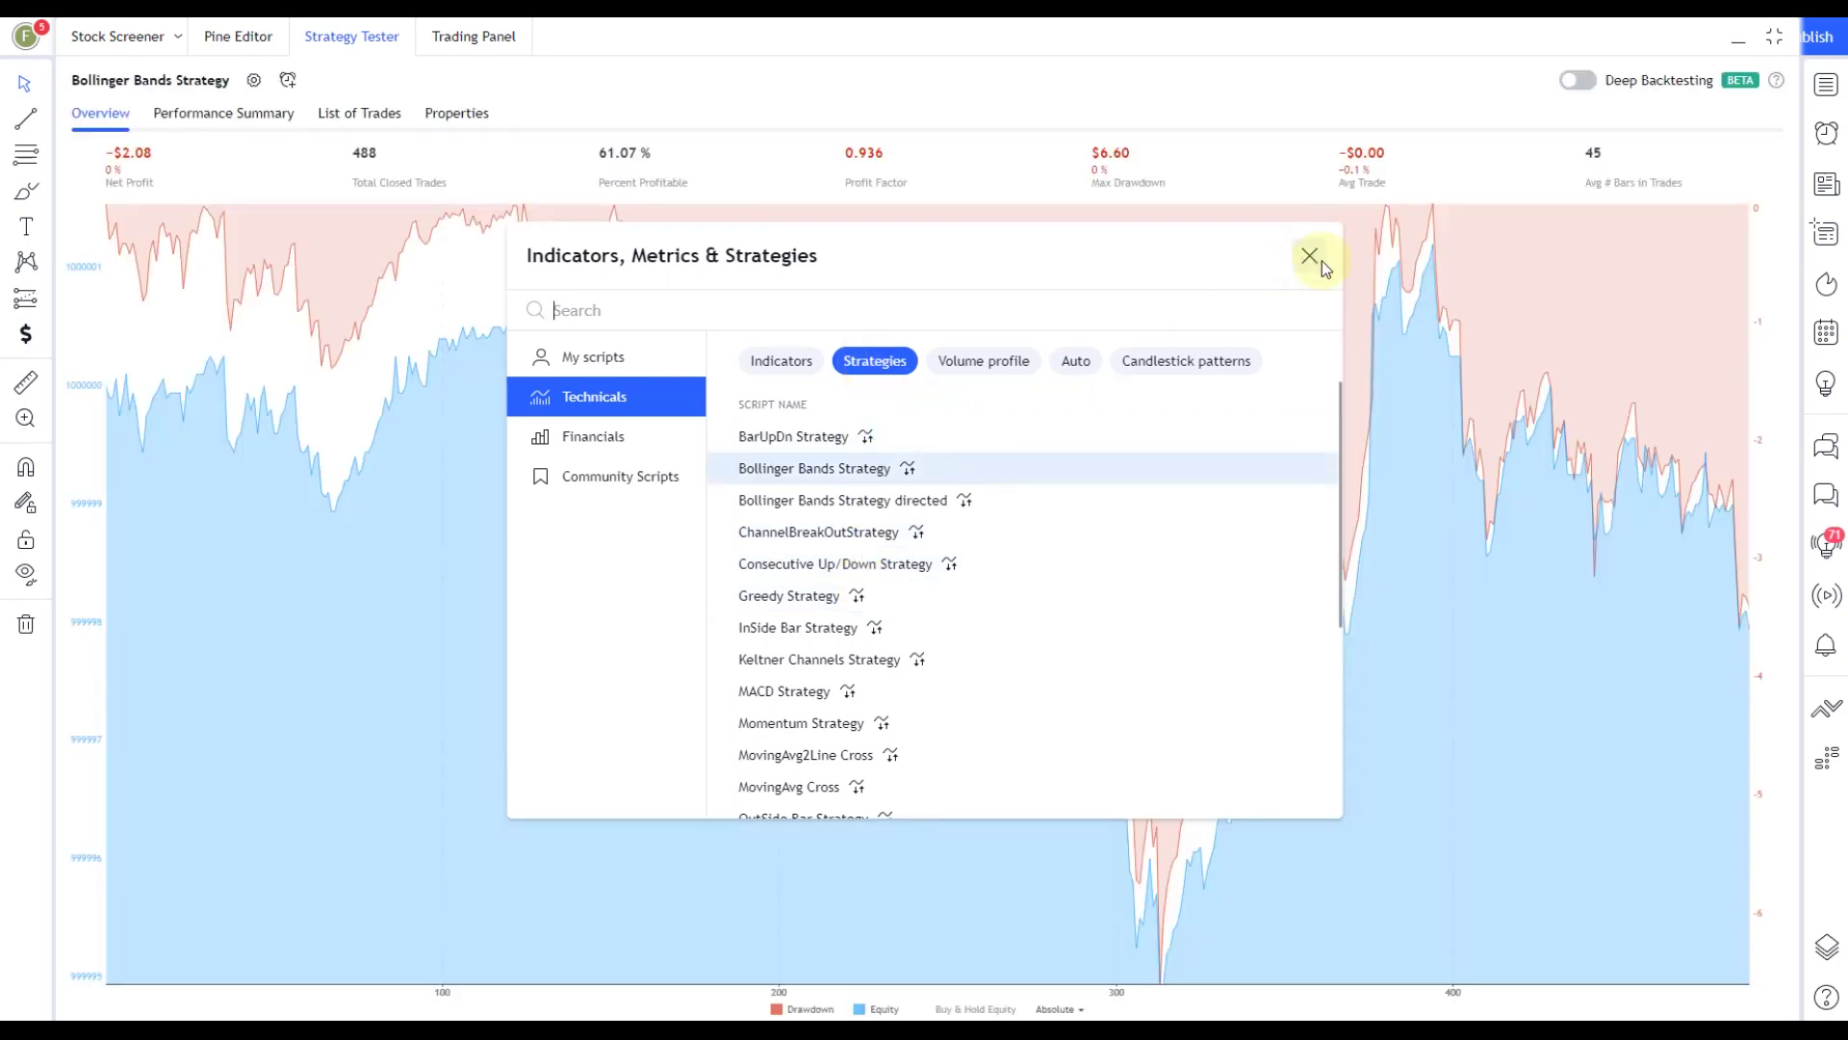
click(1311, 256)
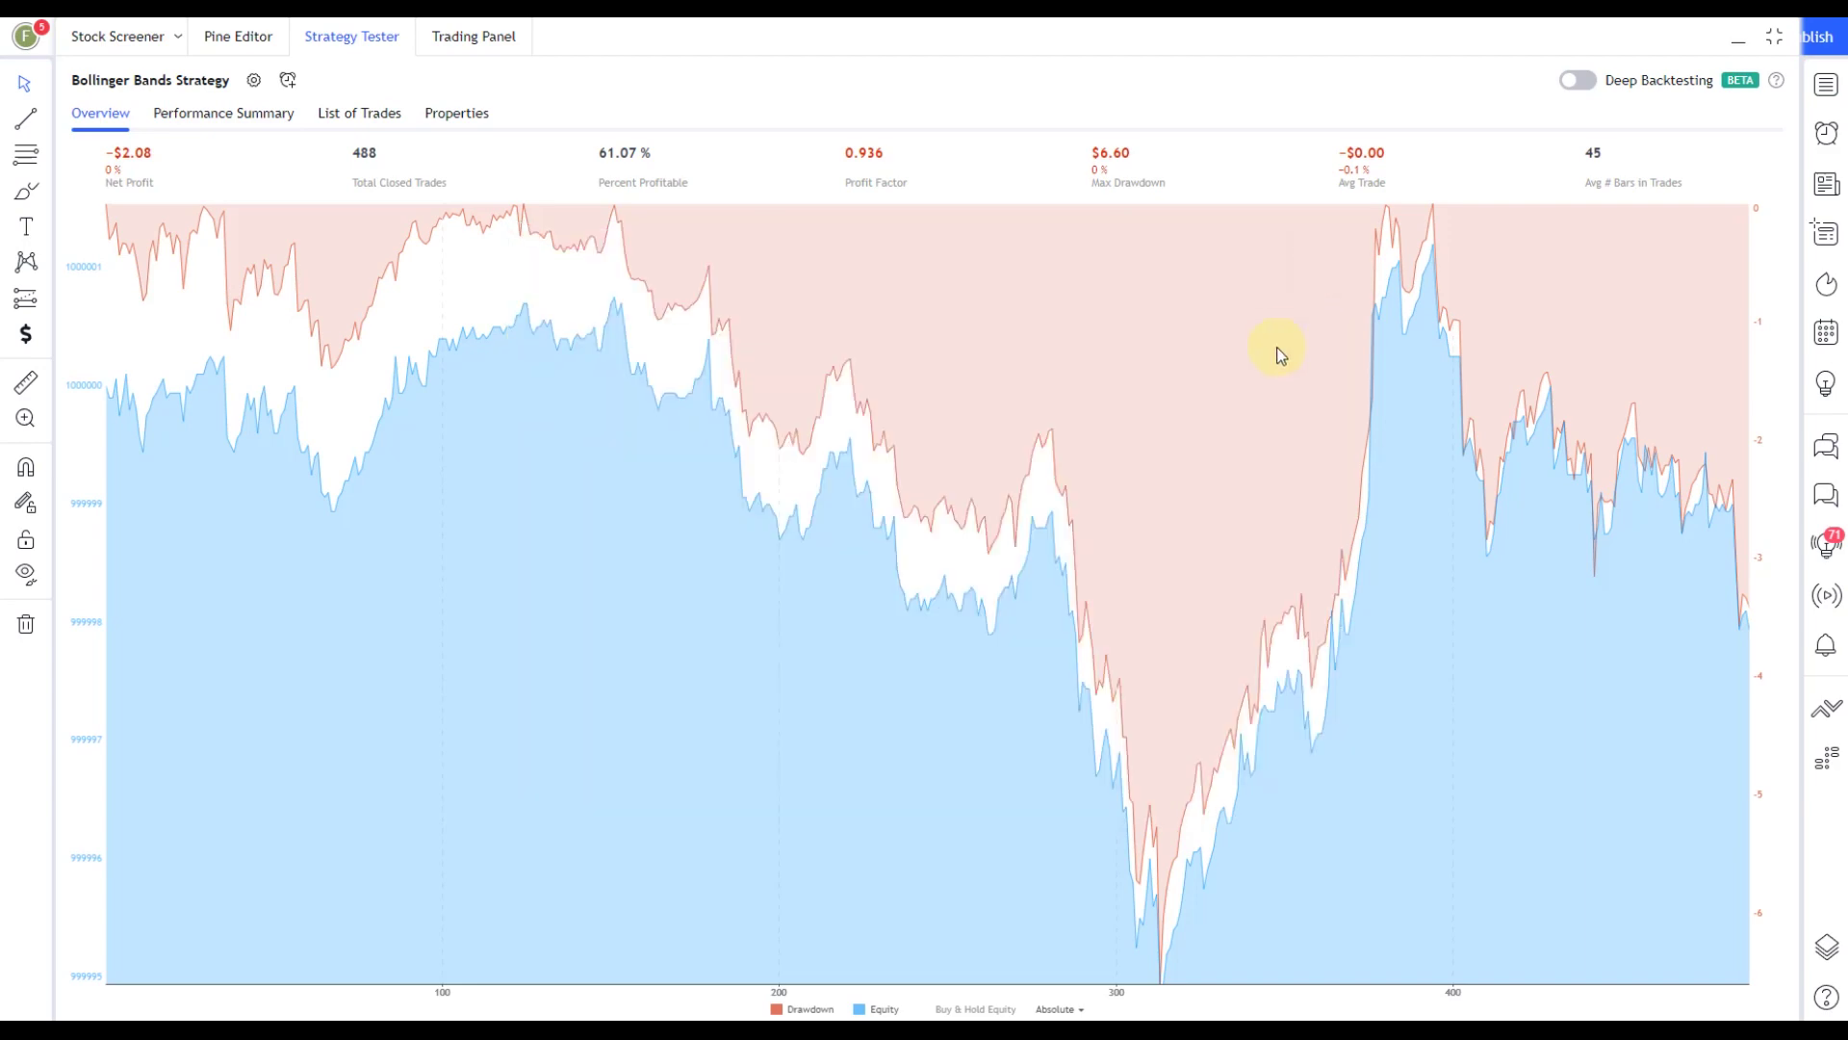
click(1738, 38)
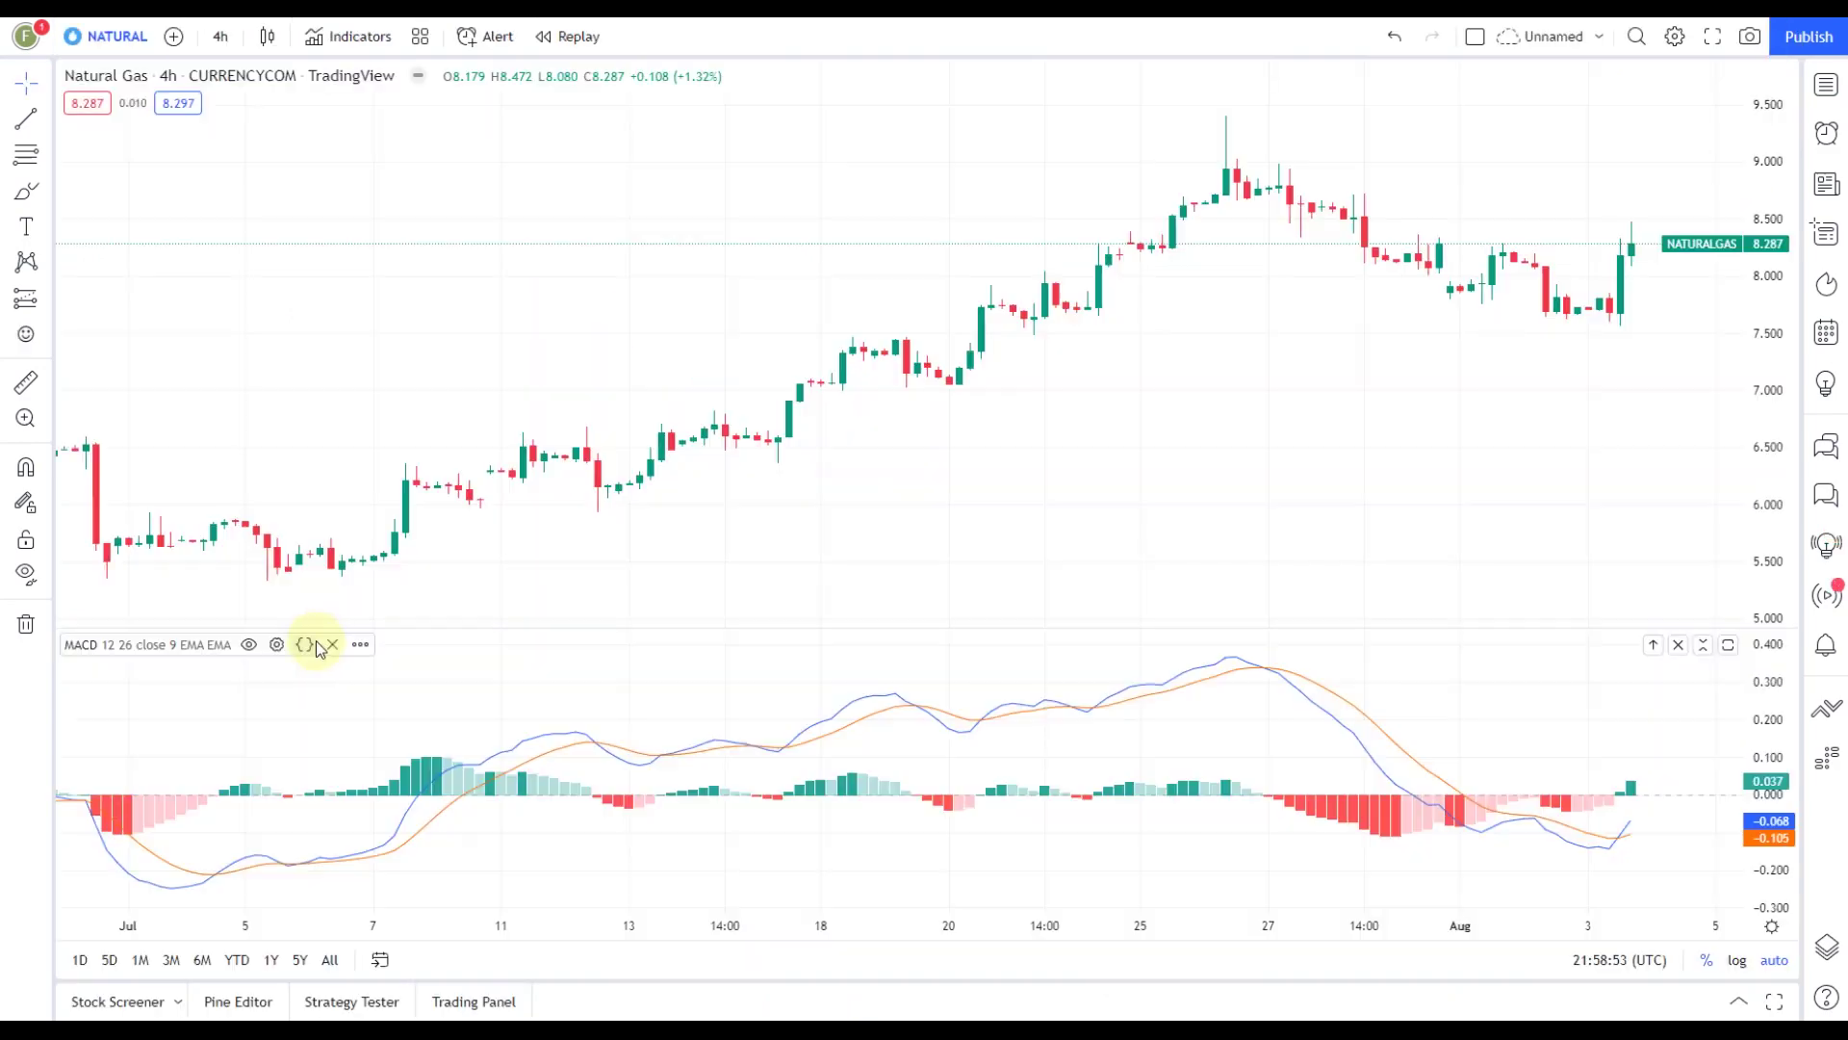
Remove the MACD and apply the indicator templates Bill Williams' 3 Lines, Displaced EMA, MA Exp Ribbon, Oscillators and Swing Trading in turn
click(306, 647)
click(420, 36)
click(527, 142)
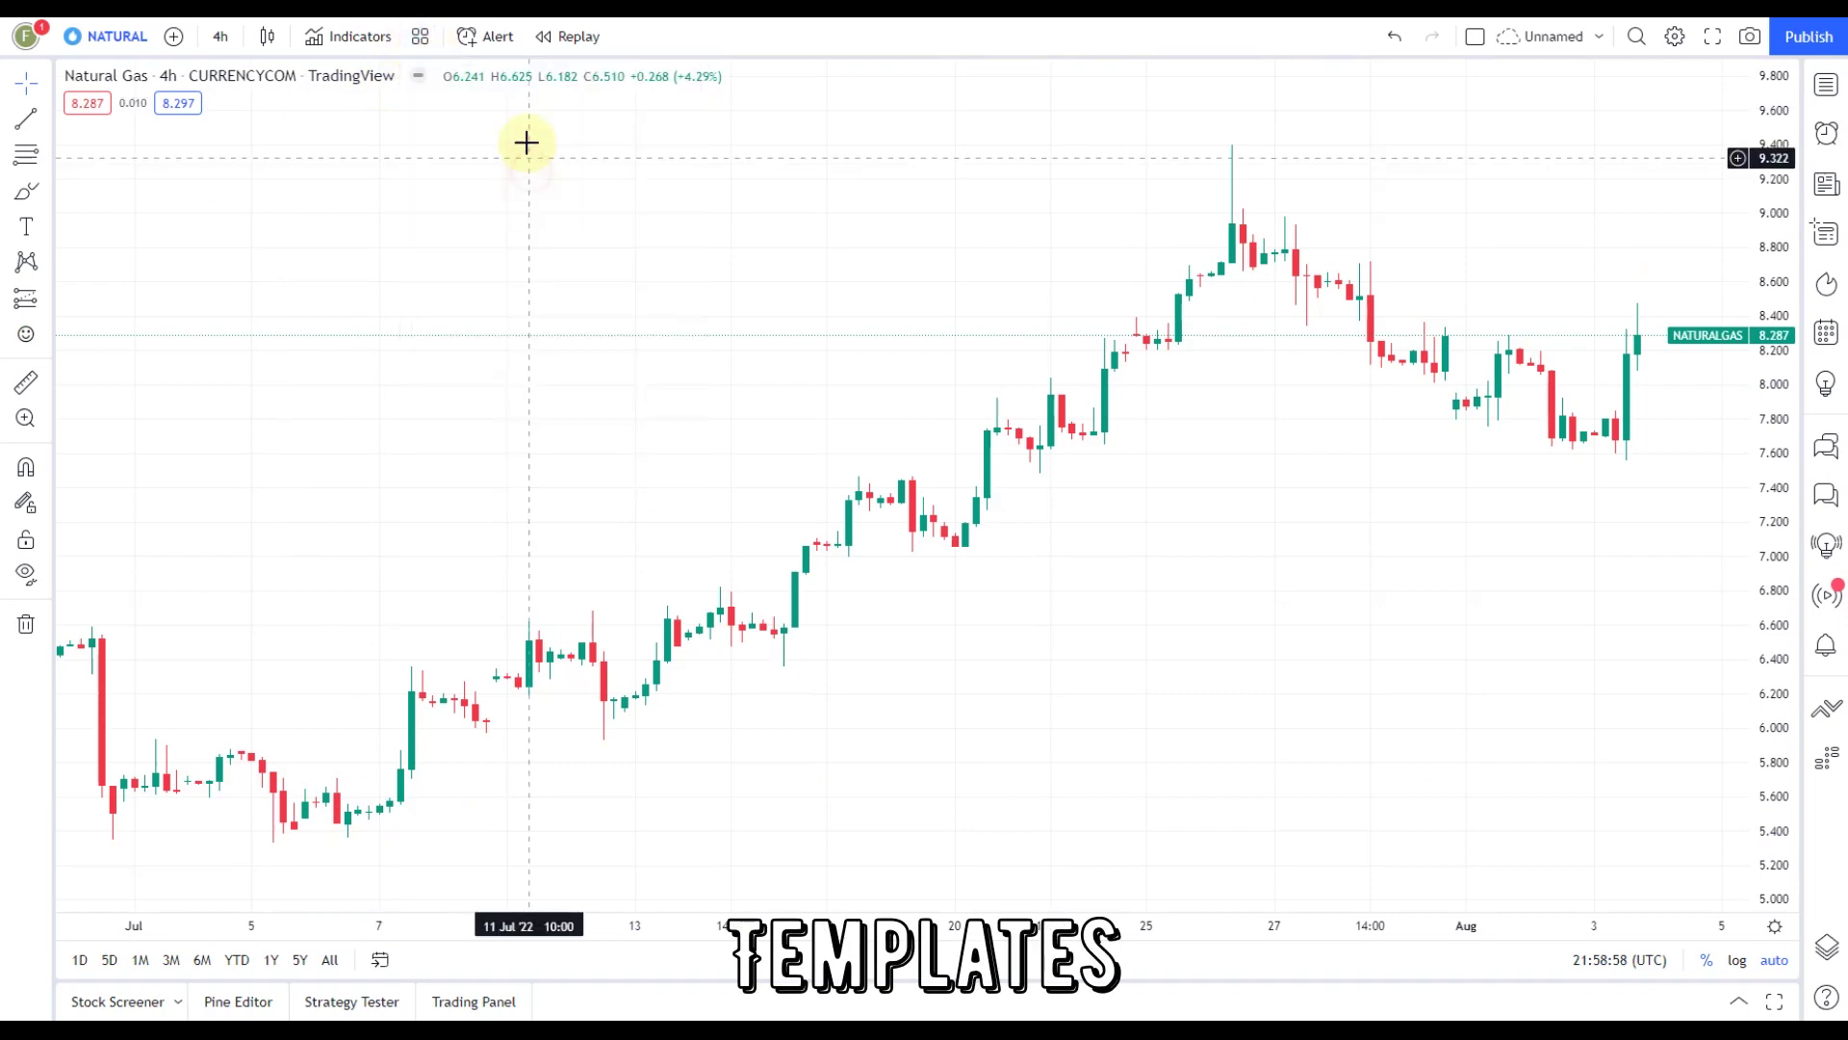
click(424, 39)
click(481, 195)
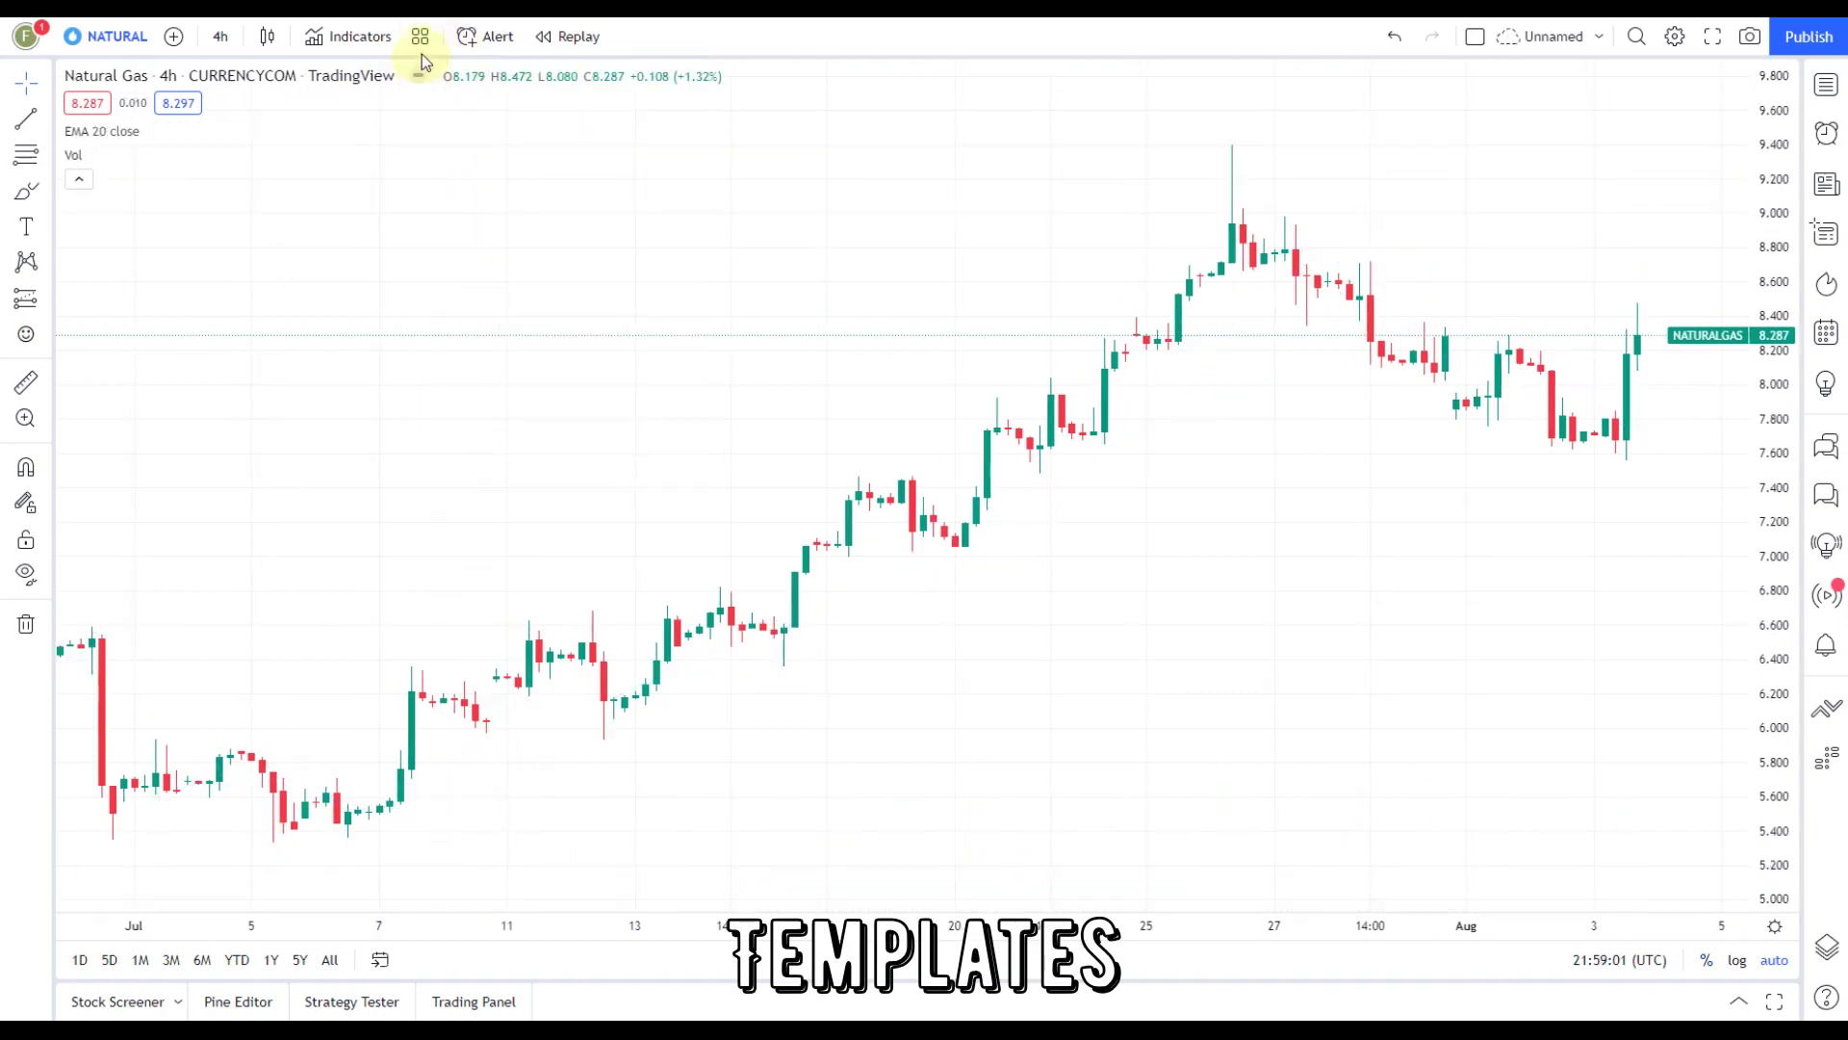
click(421, 39)
click(484, 252)
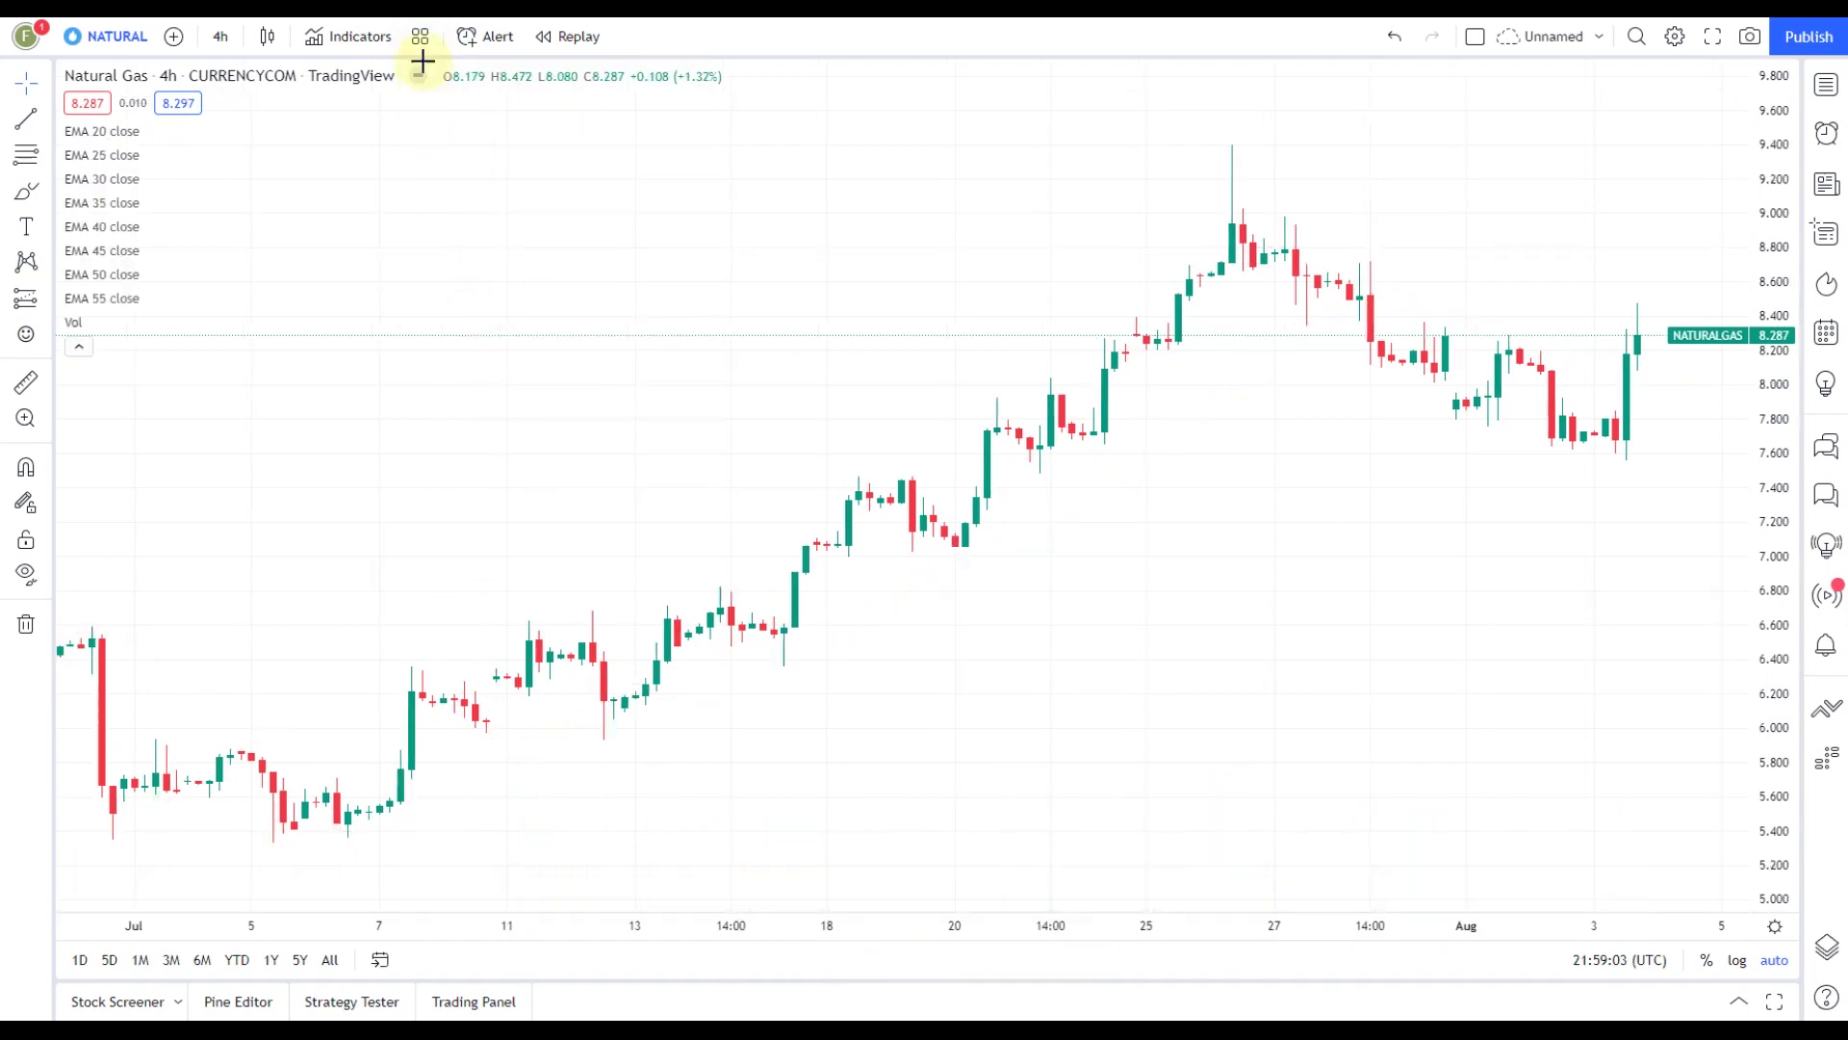
click(421, 39)
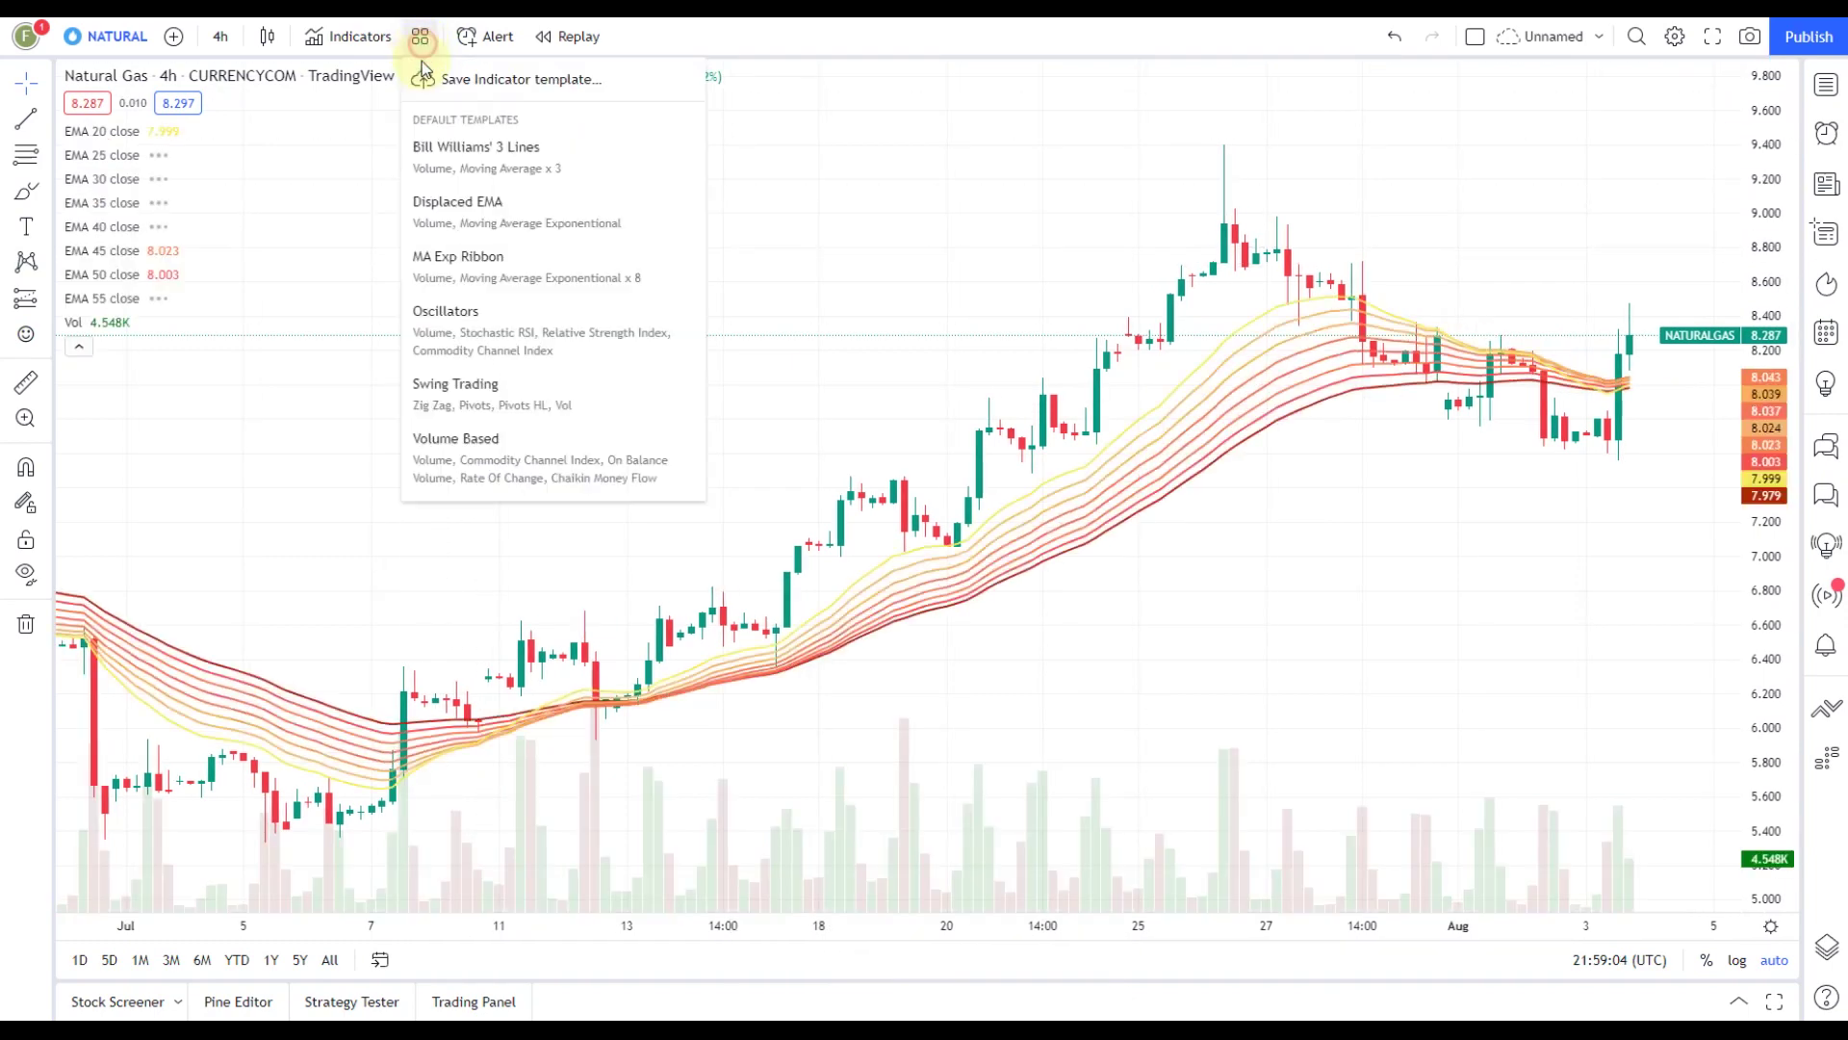
click(486, 324)
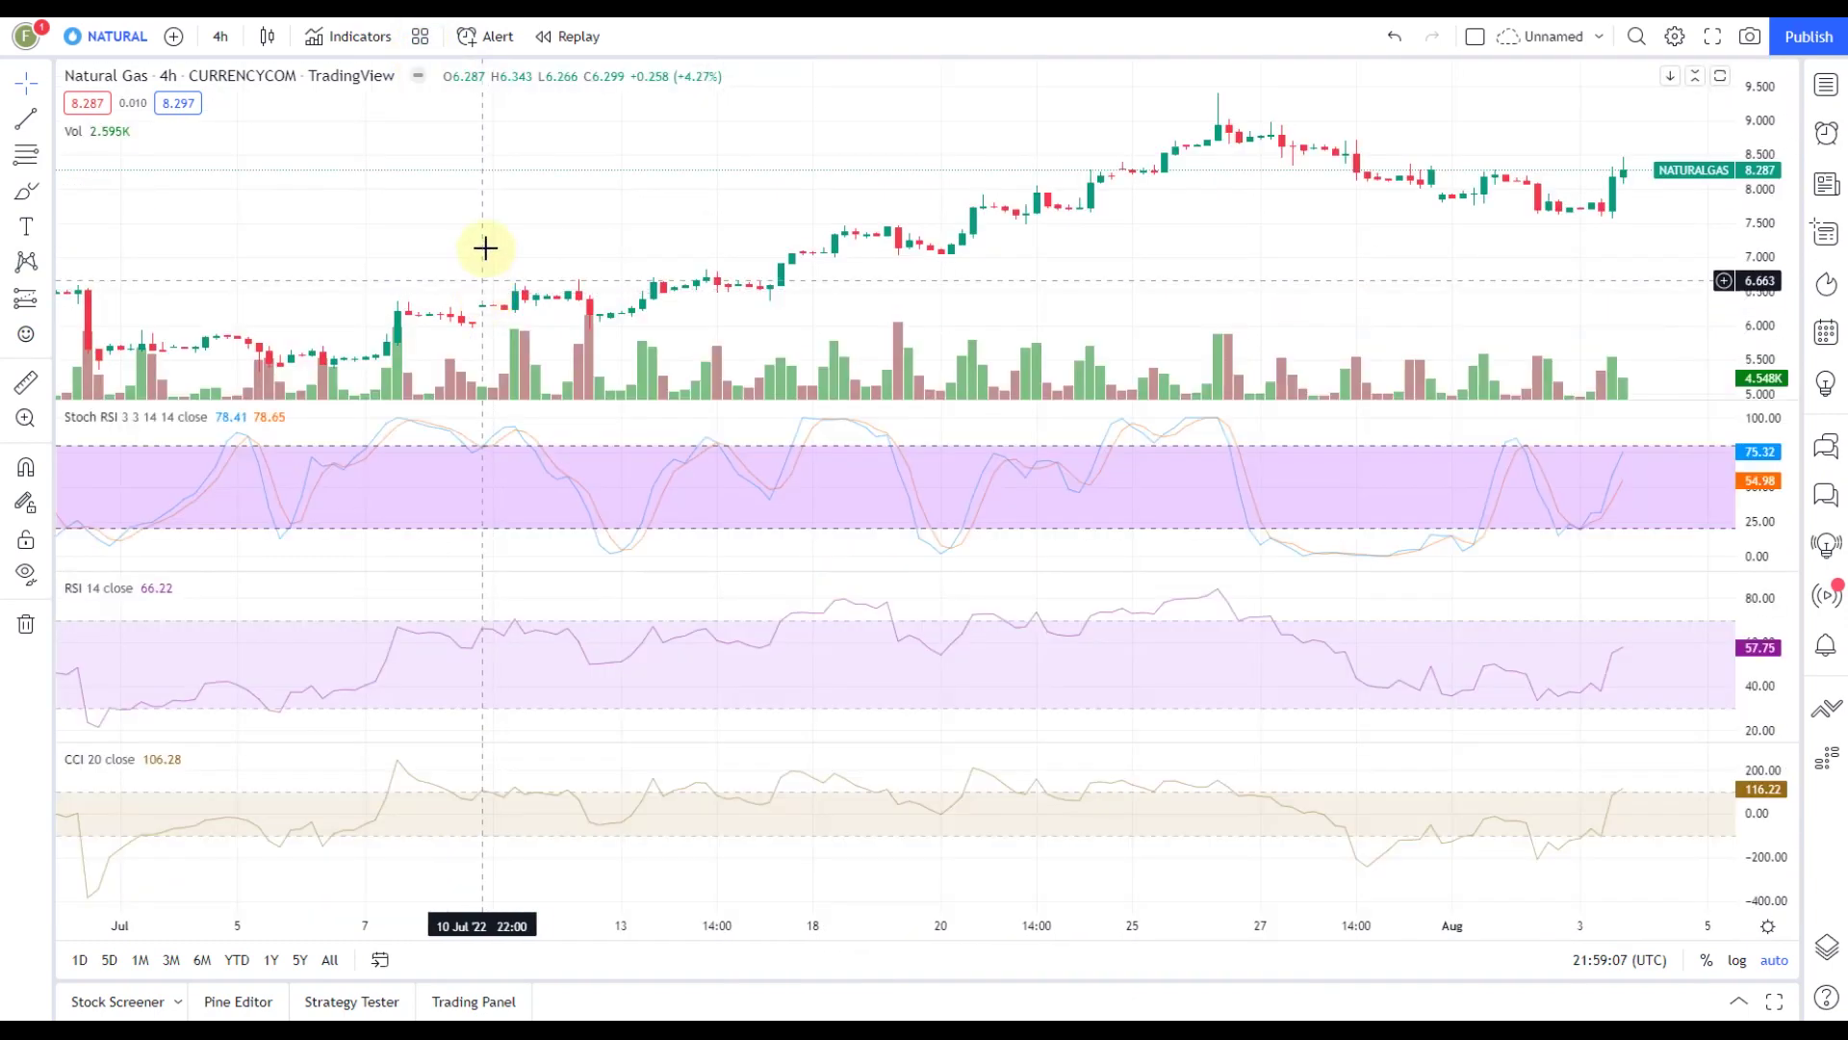
click(418, 35)
click(503, 360)
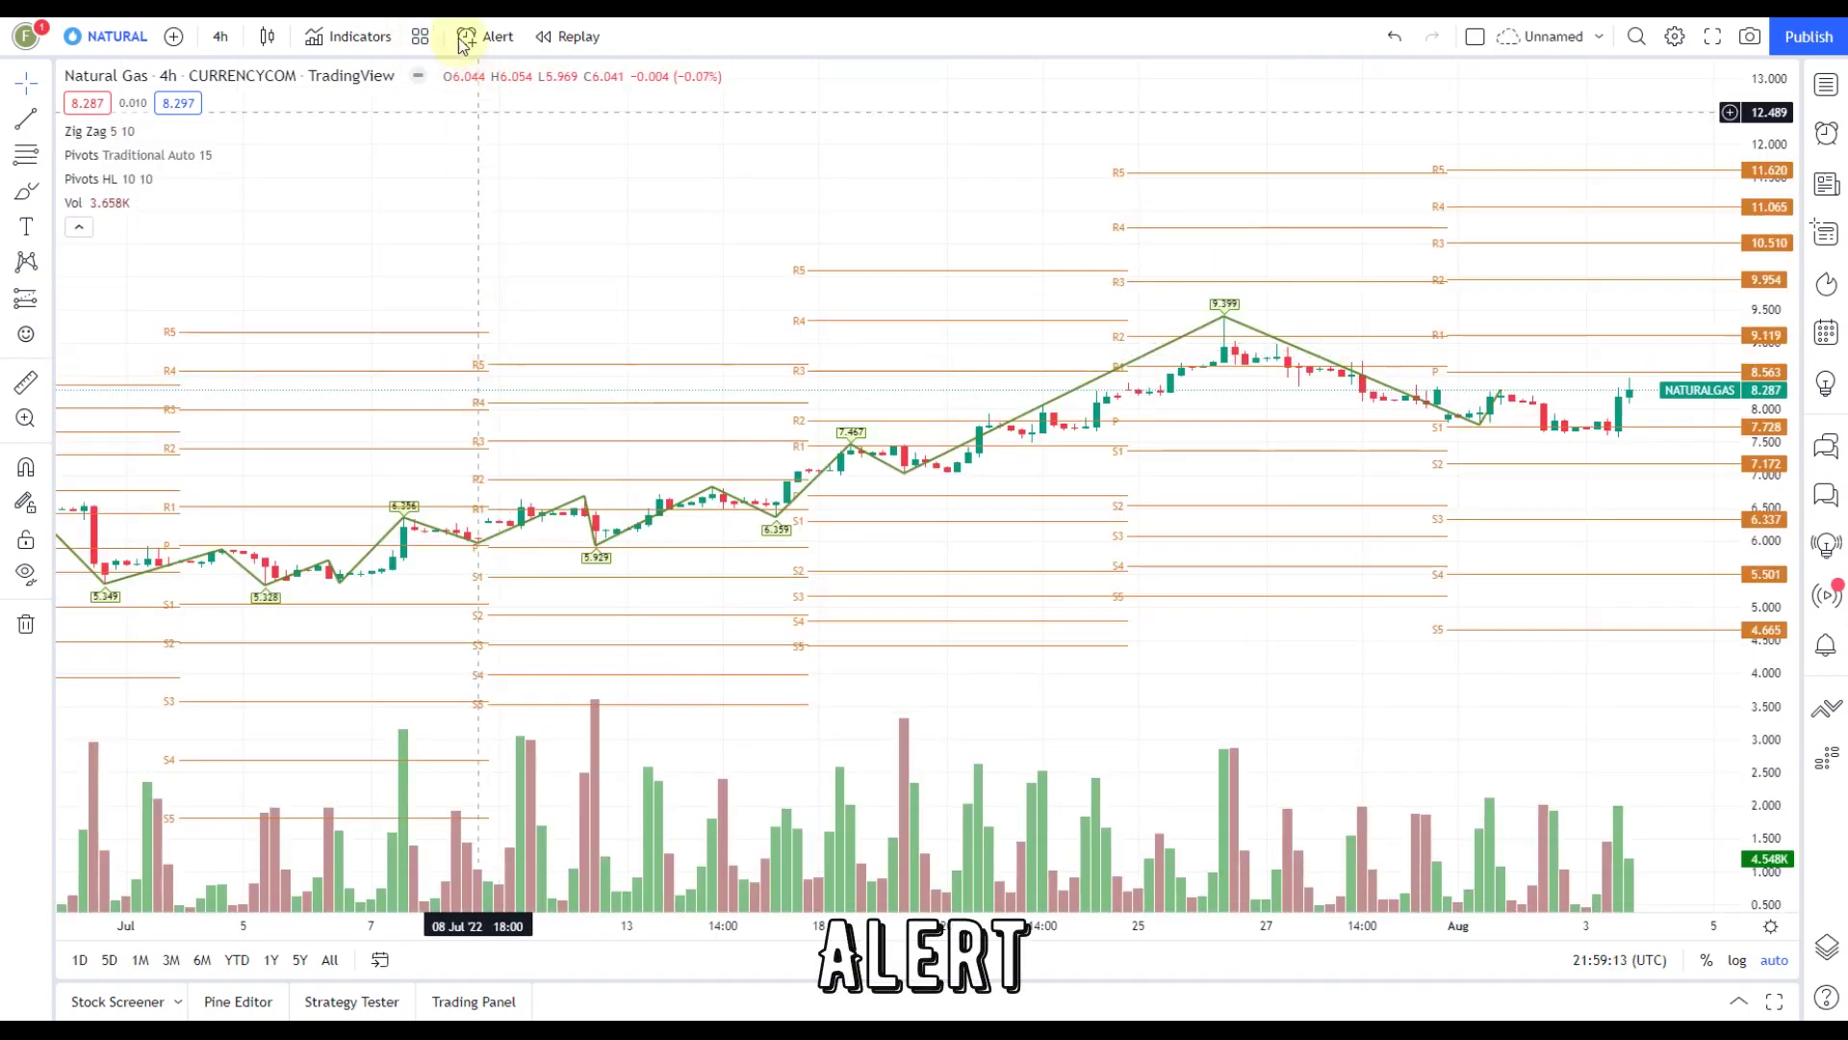
Open a new alert for the chart and go through its settings down to the alert name
click(491, 37)
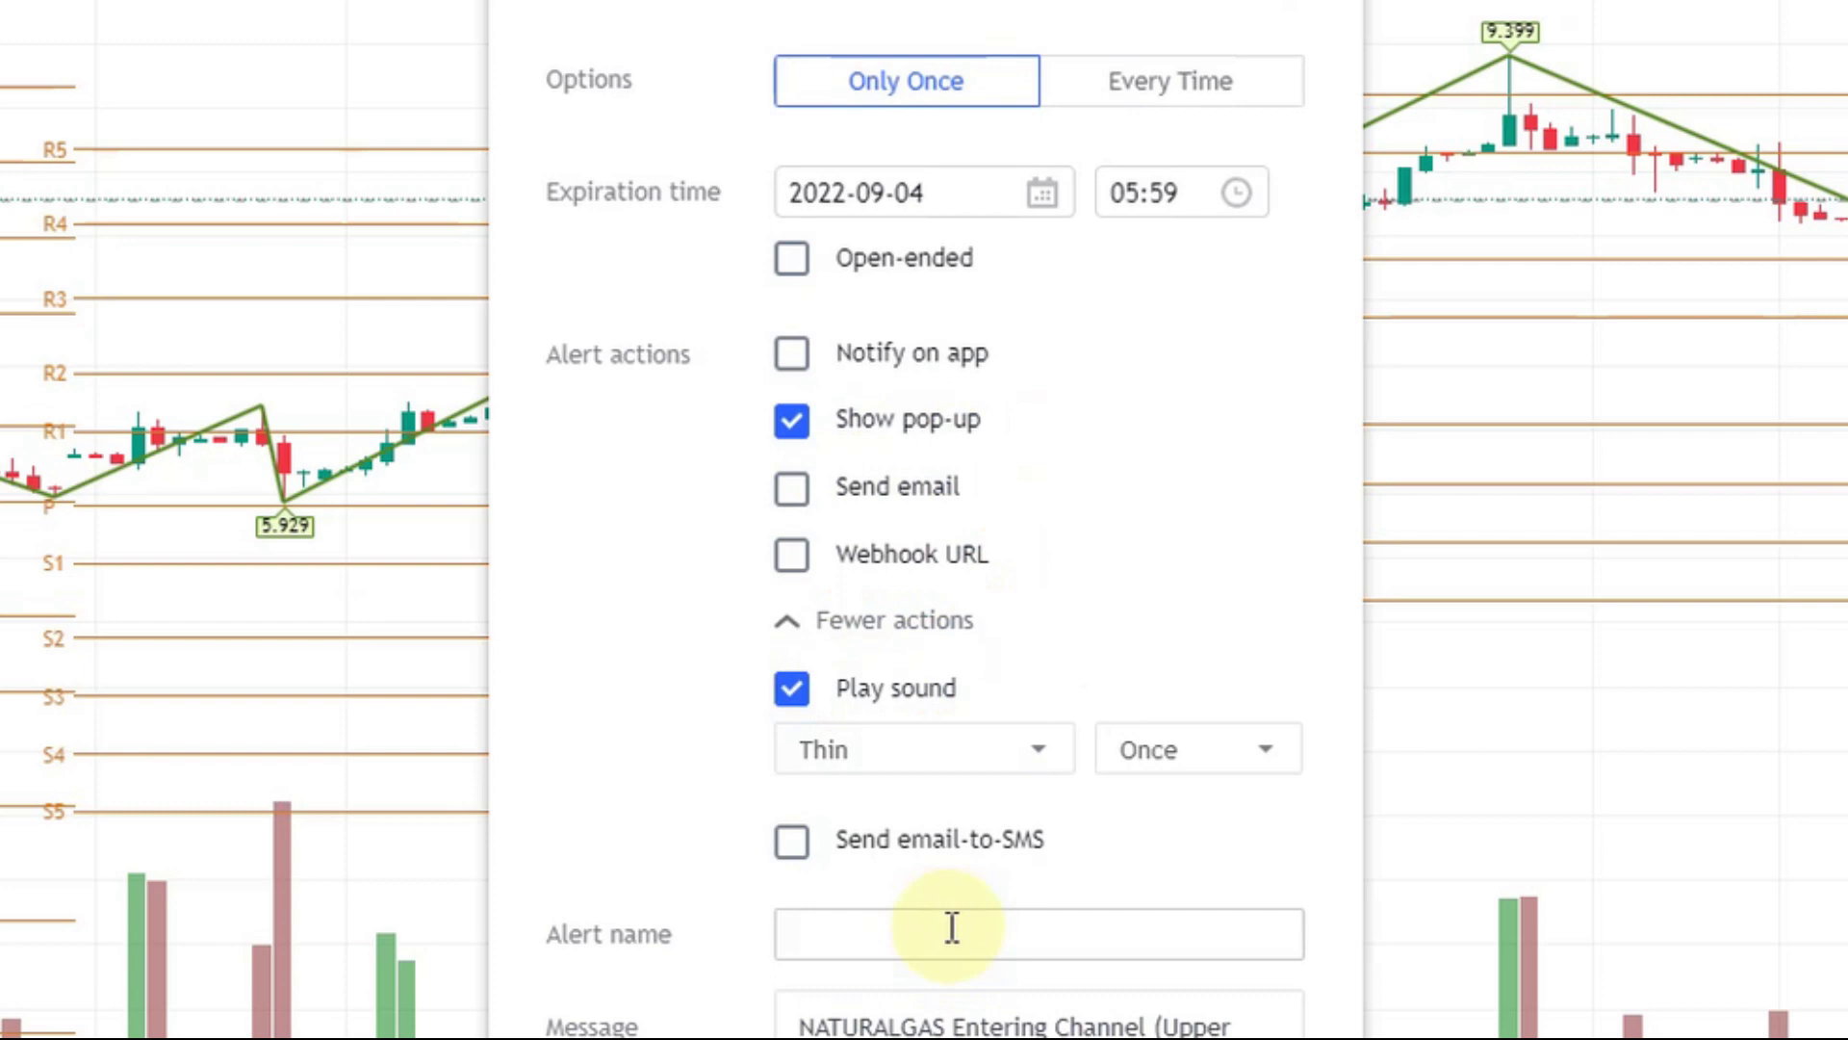
click(987, 951)
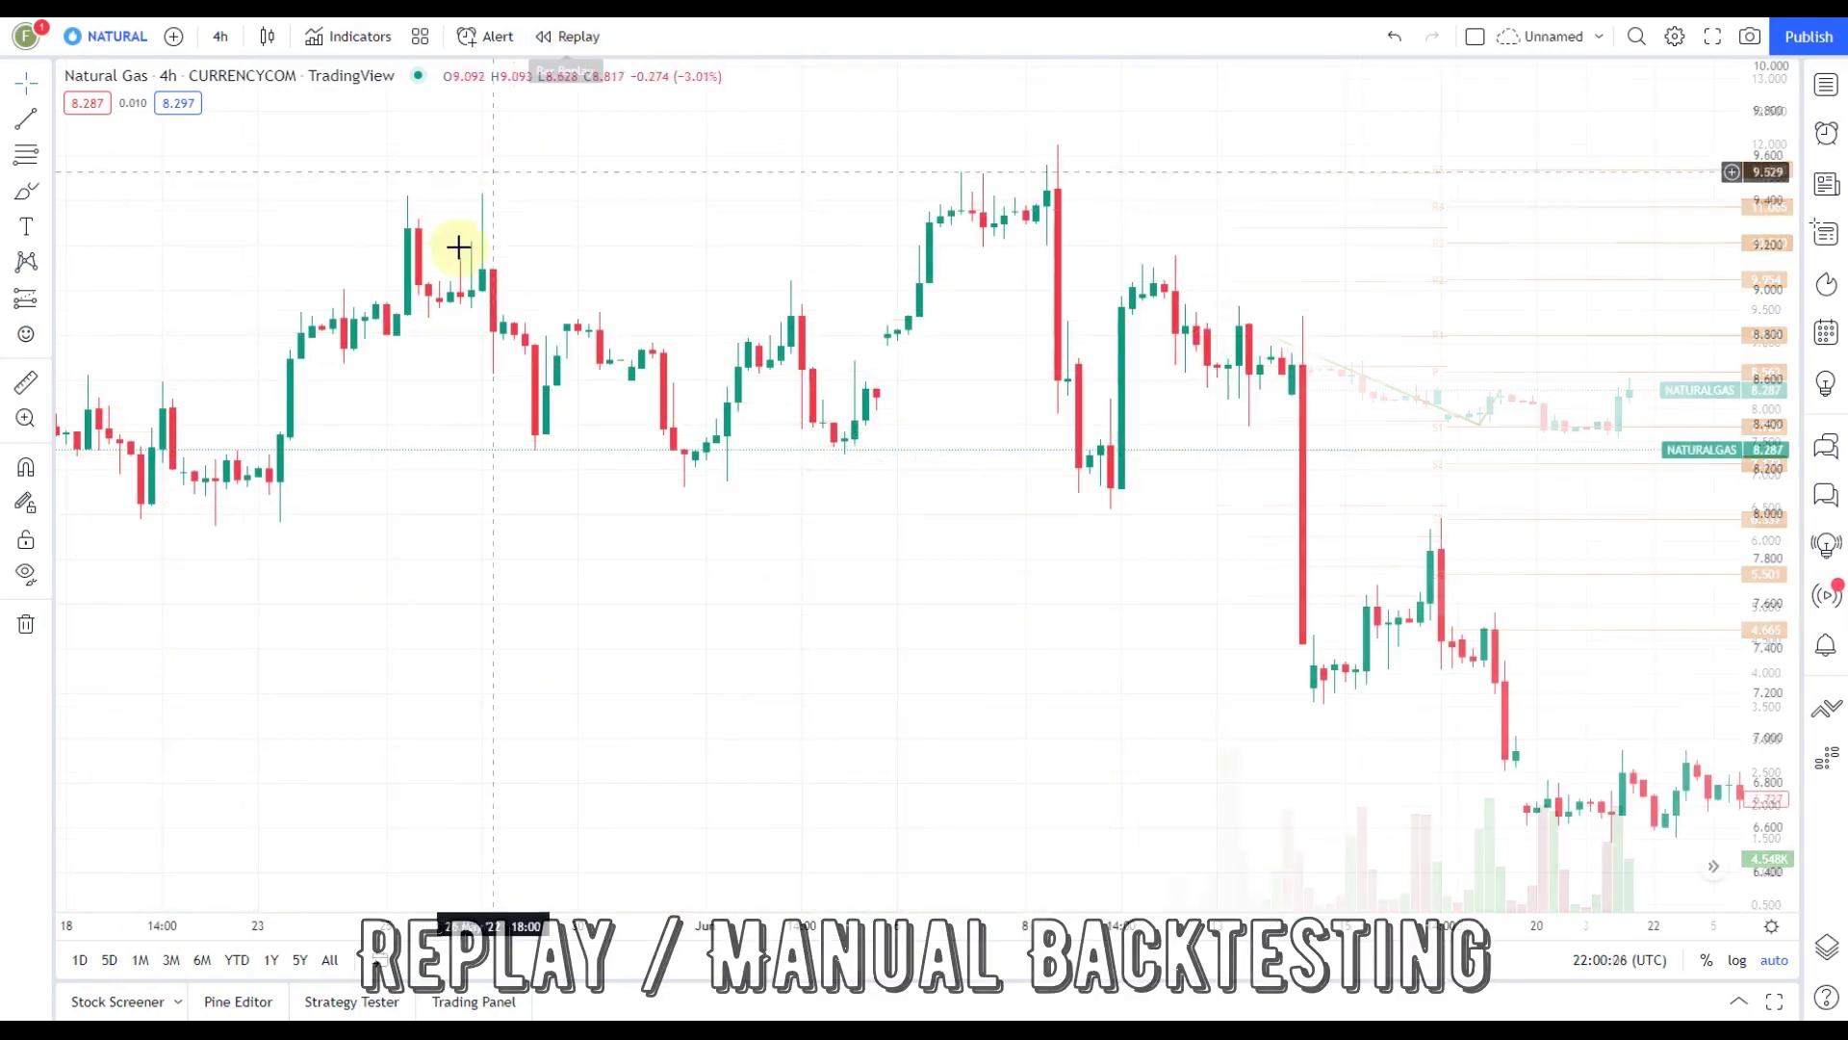
Replay the chart forward from the candle around 25 May and exit replay mode
scroll(693, 189, left, 5)
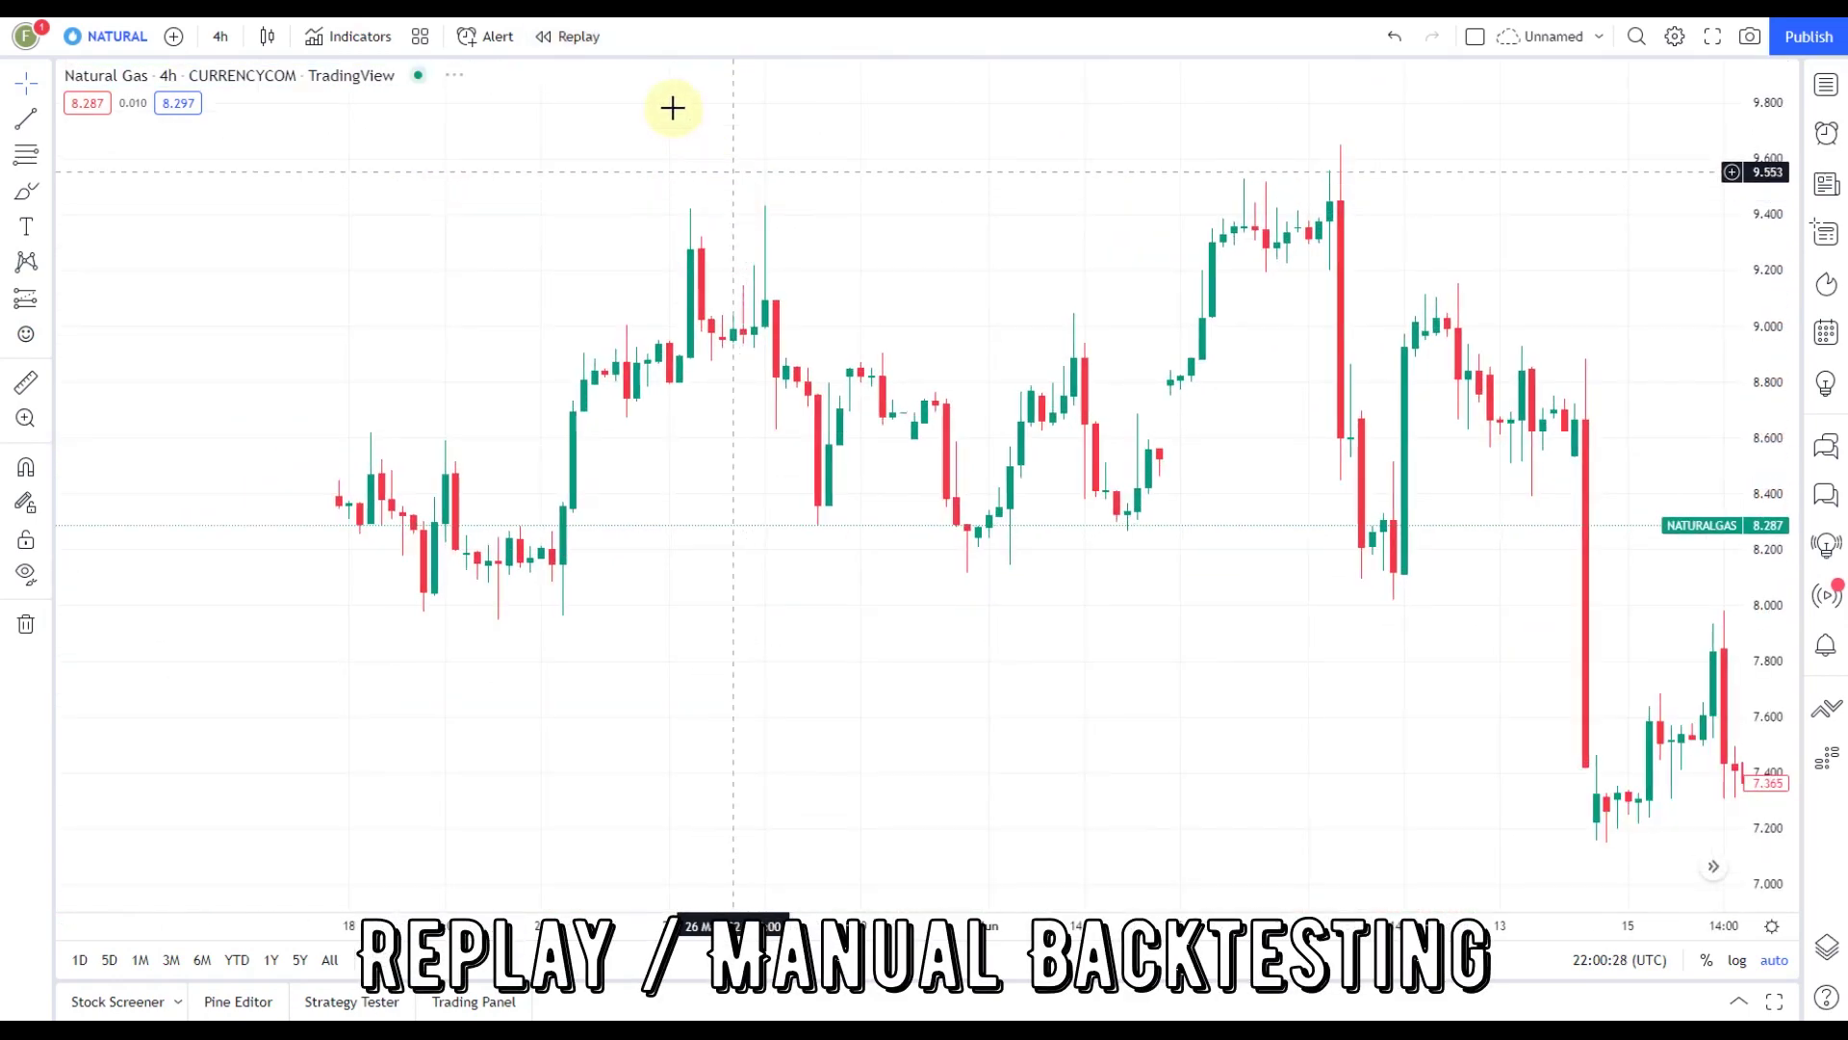
click(574, 37)
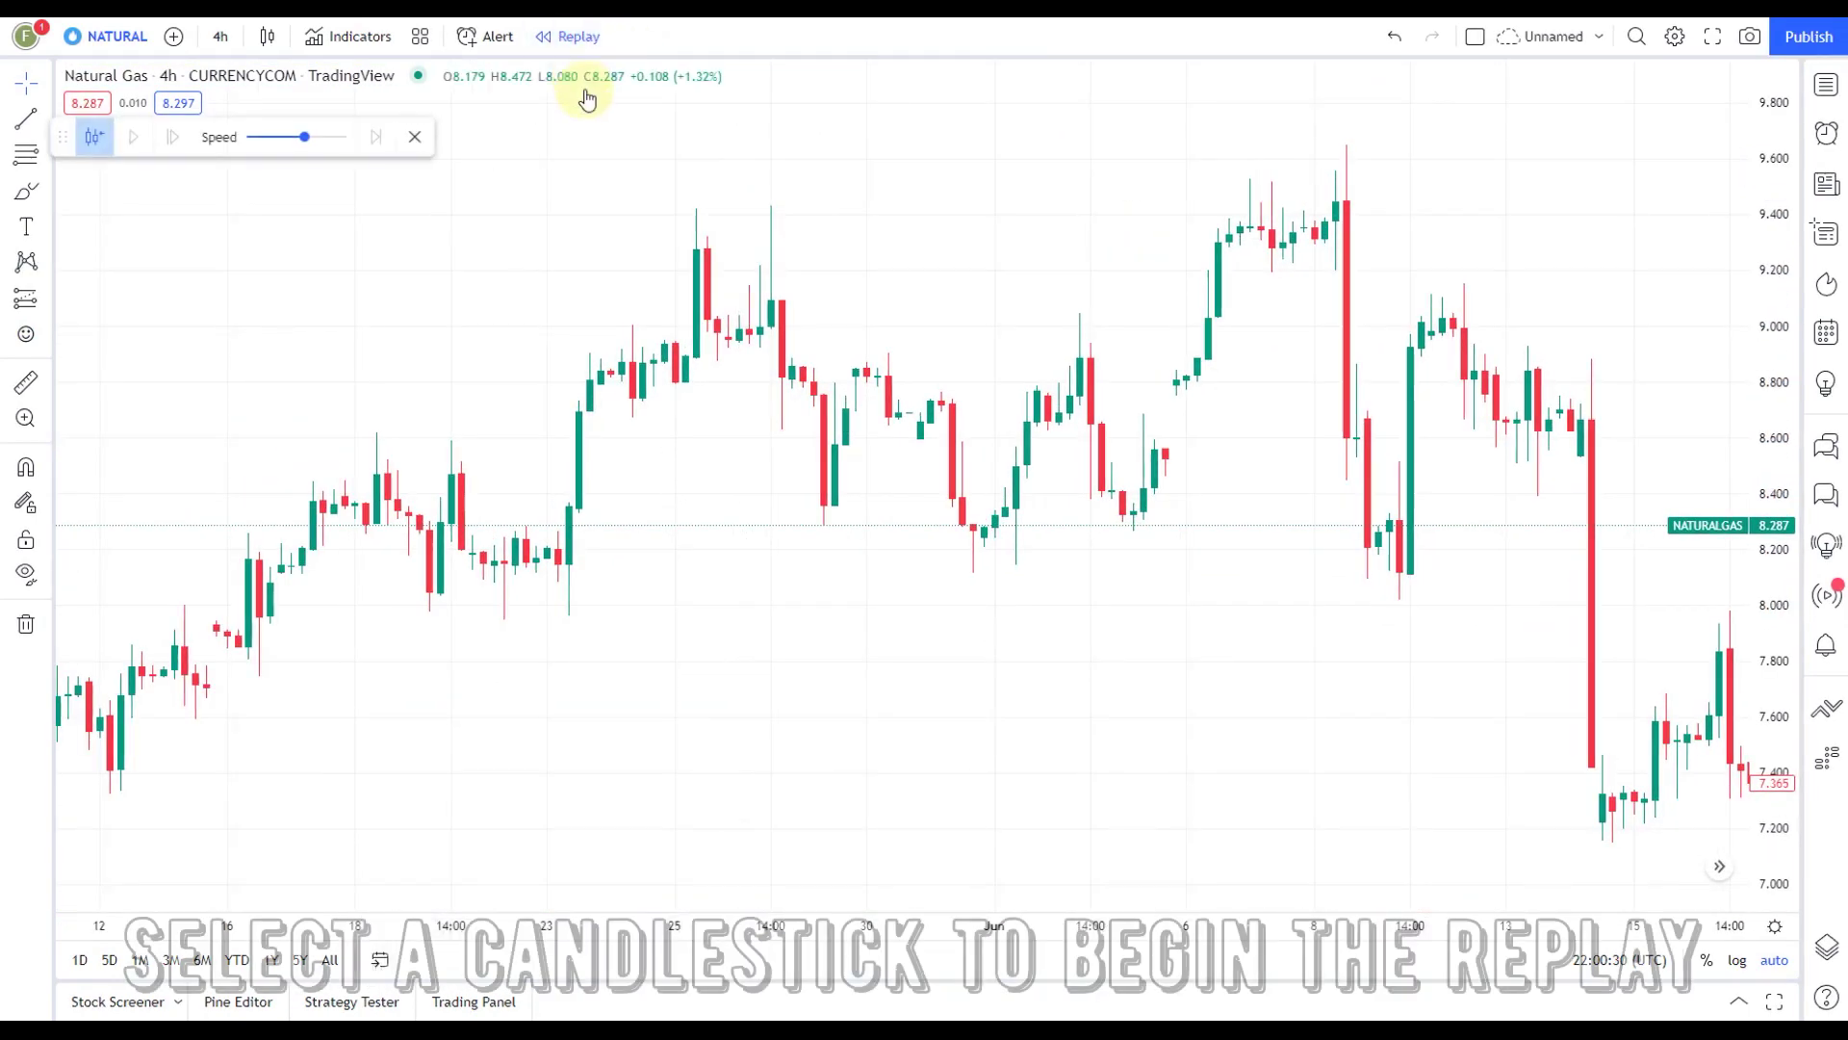
click(704, 266)
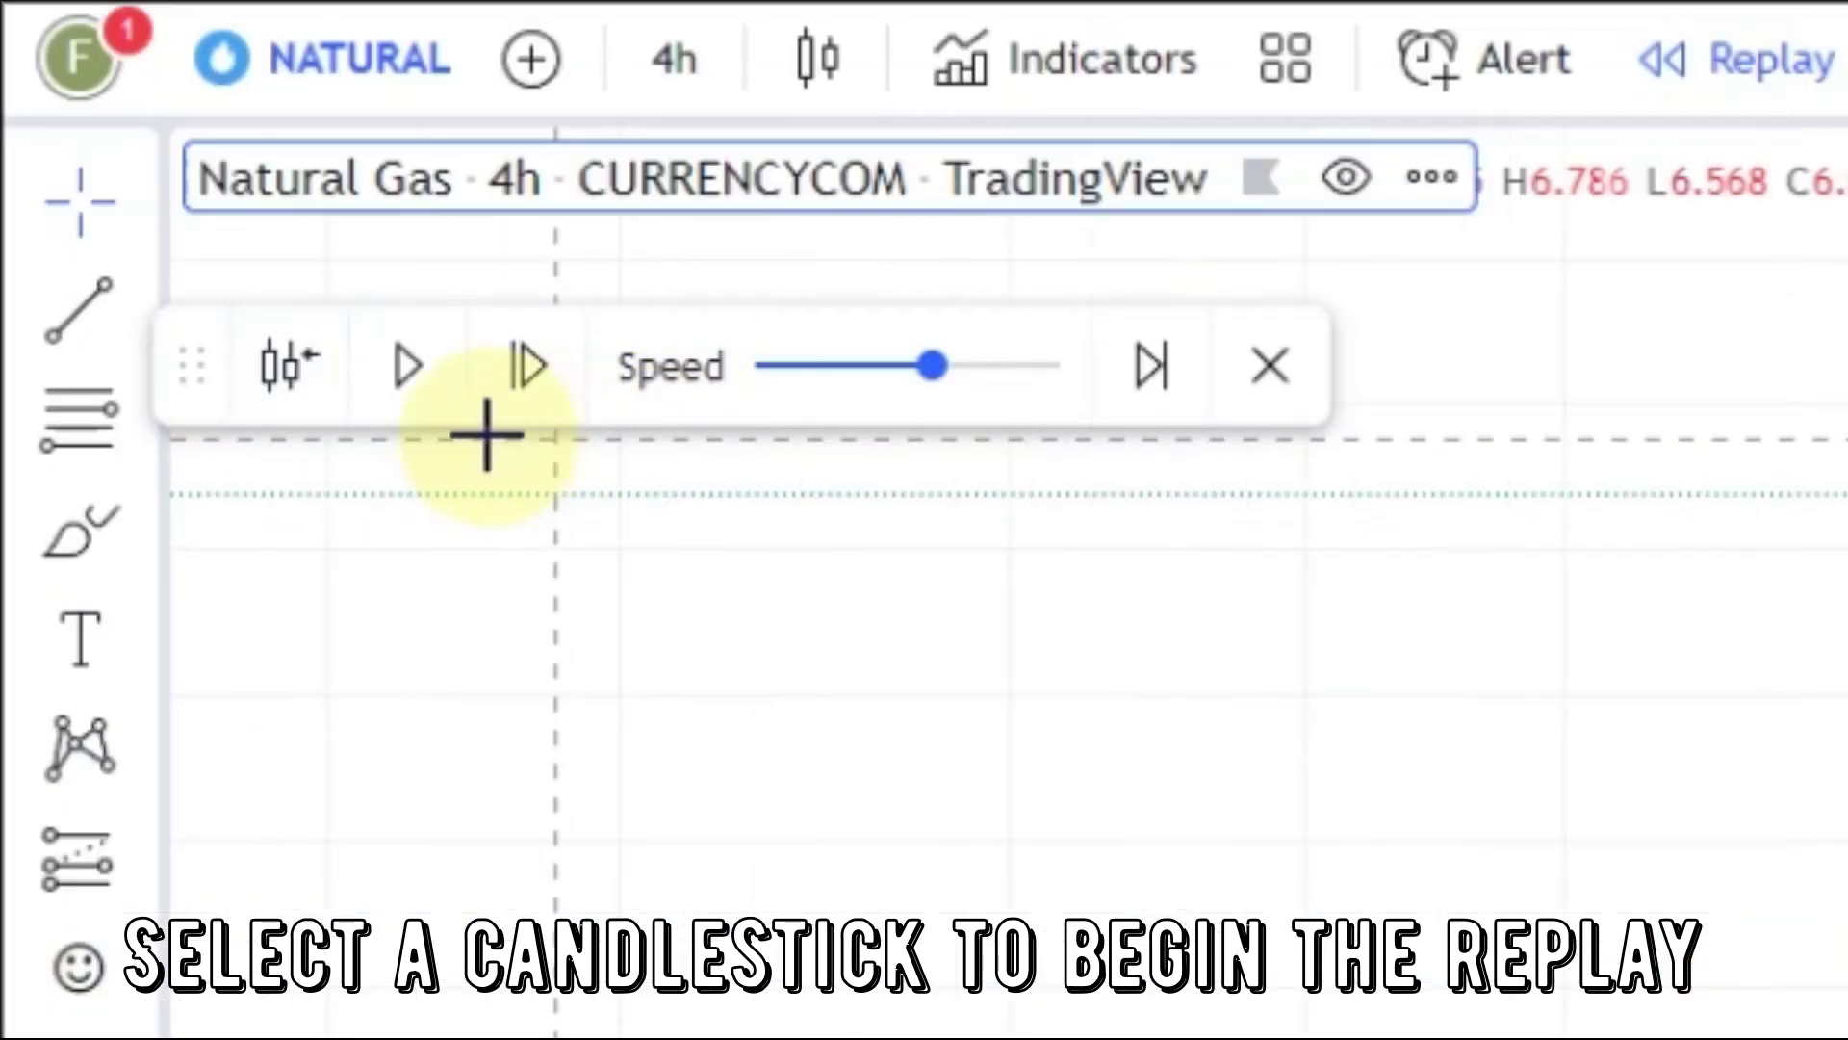
click(413, 368)
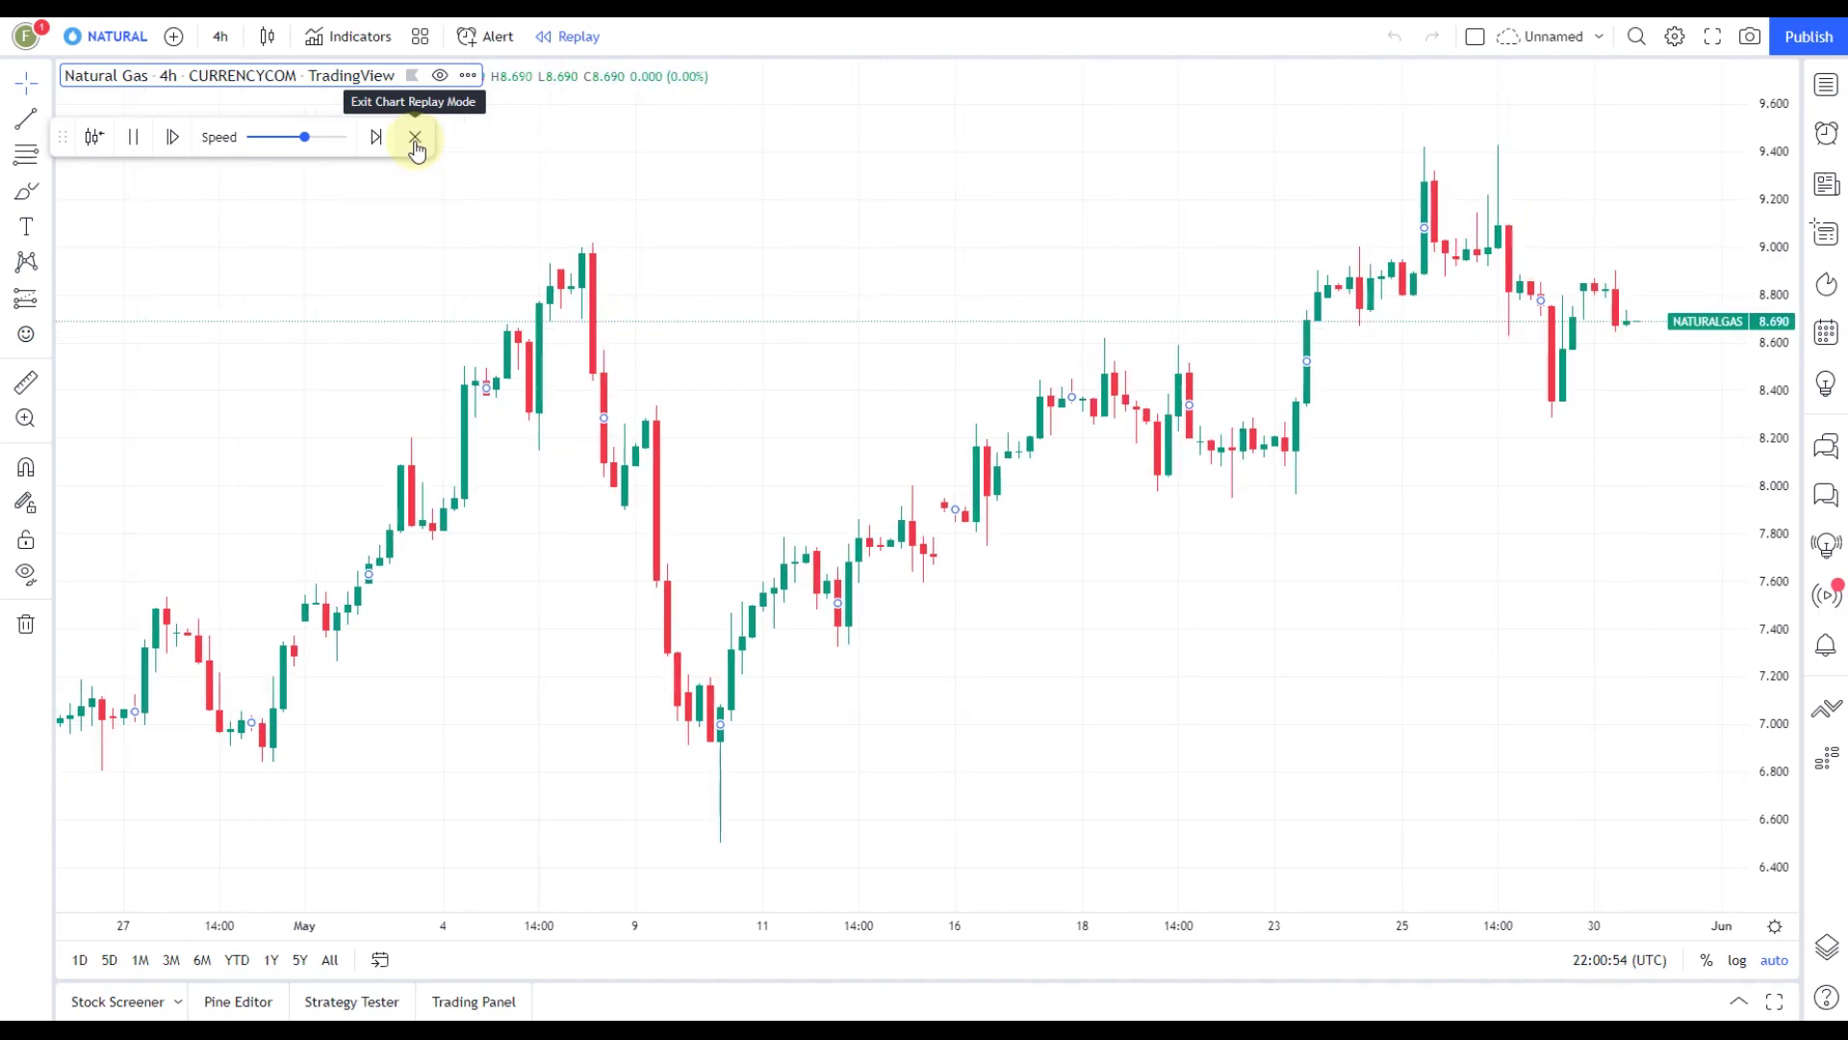
click(416, 139)
Draw a trend line from 14 Jun '22 at about 8.882 to the 26 Jul '22 high at about 9.399
click(26, 120)
drag(328, 269, 702, 639)
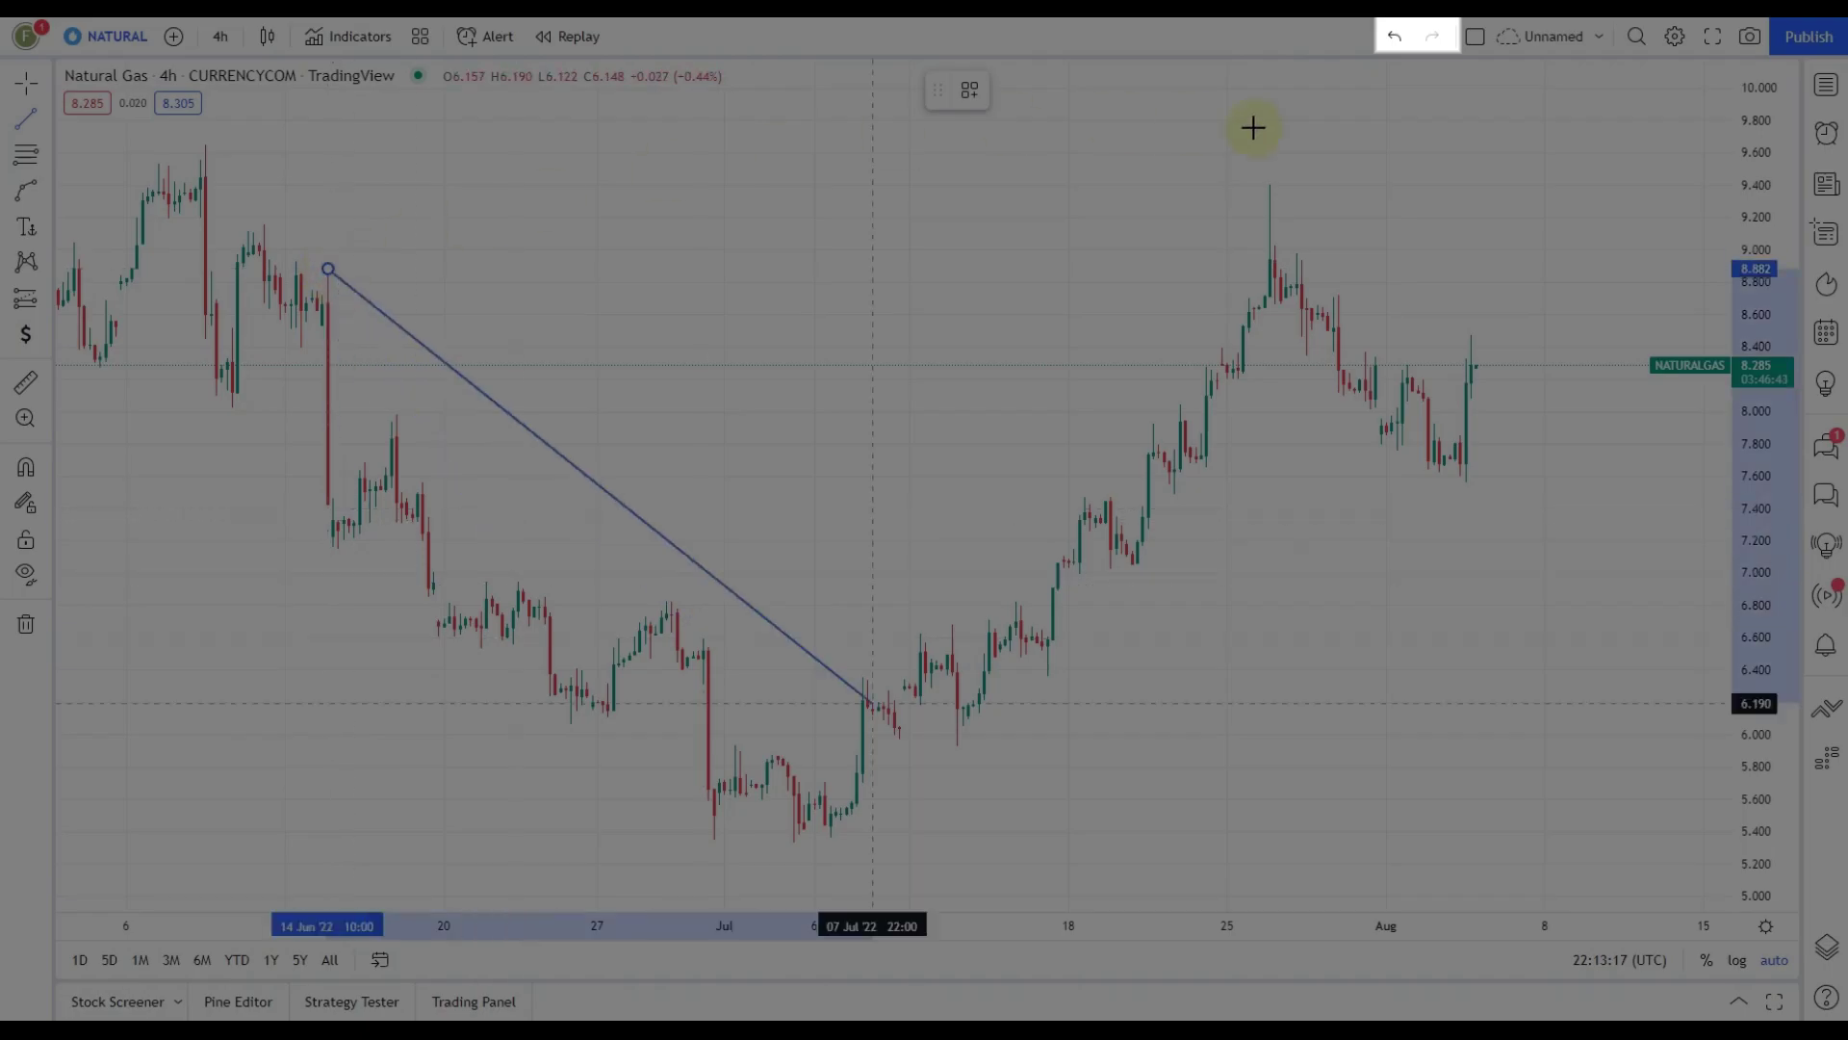
click(1269, 185)
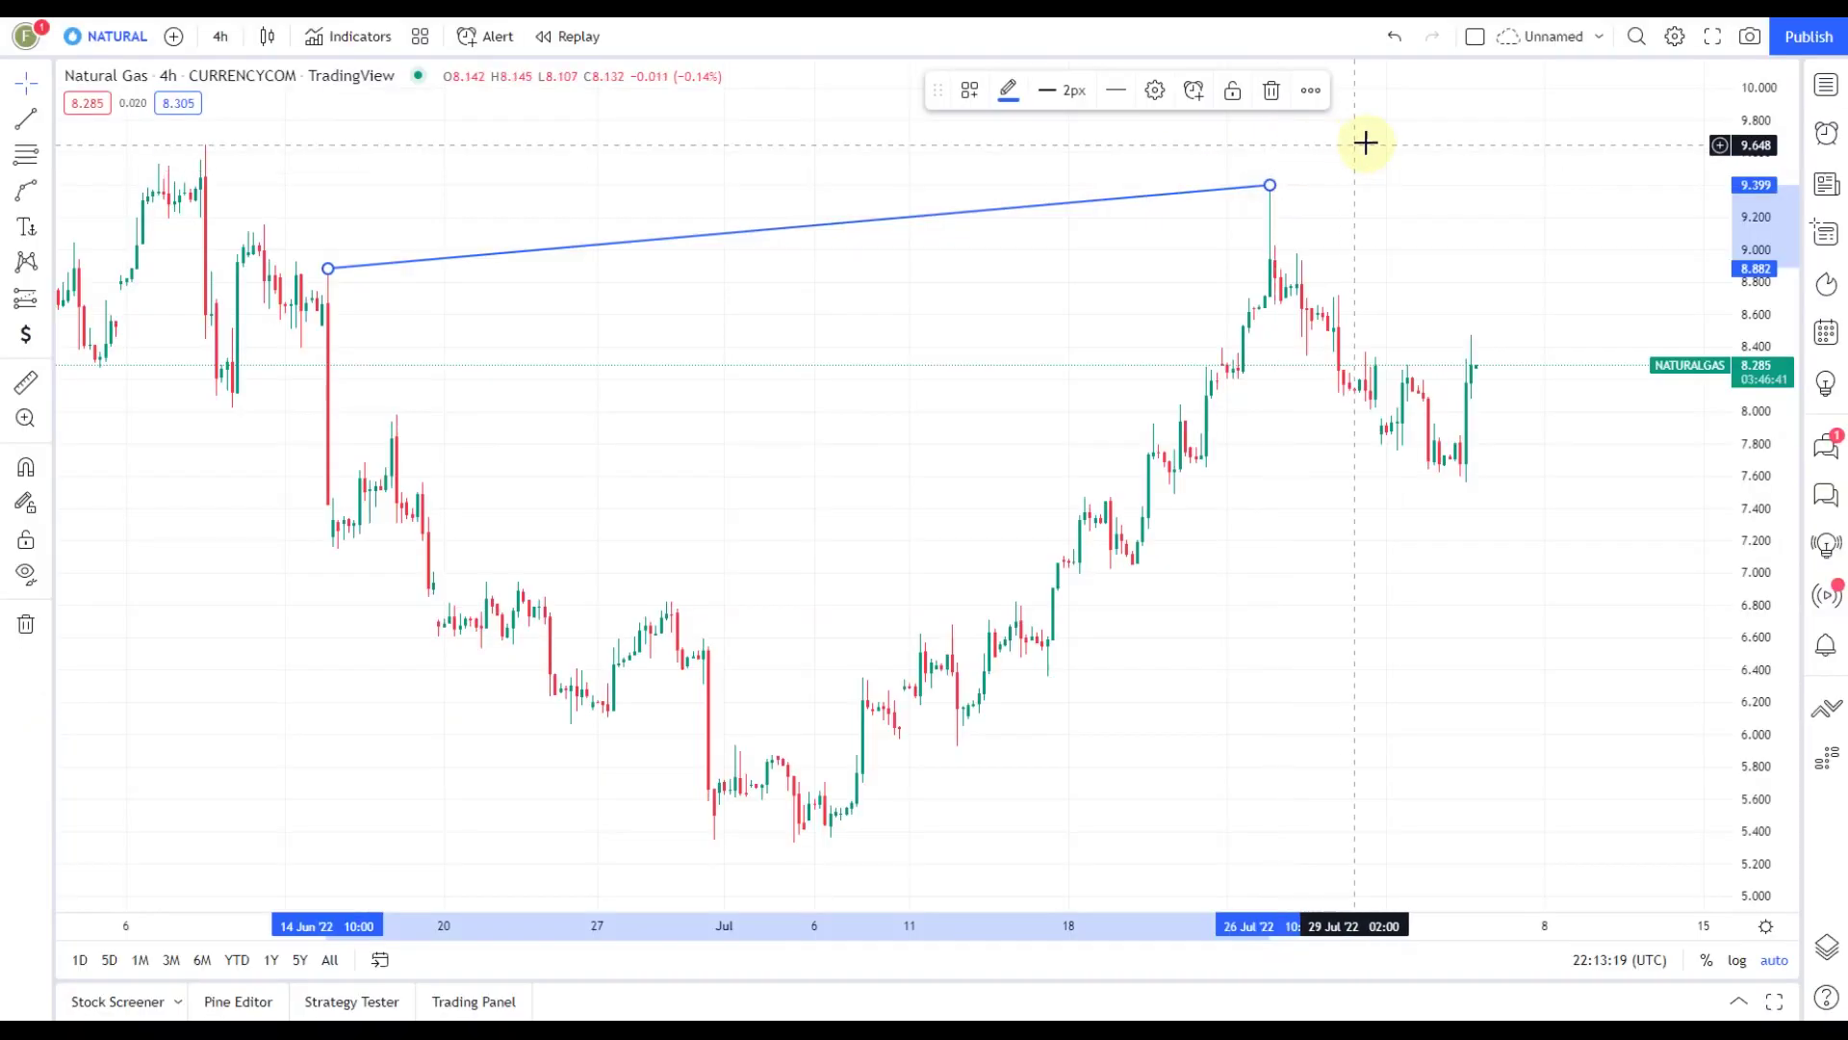
Undo the trend line and bring it back with redo
click(1394, 36)
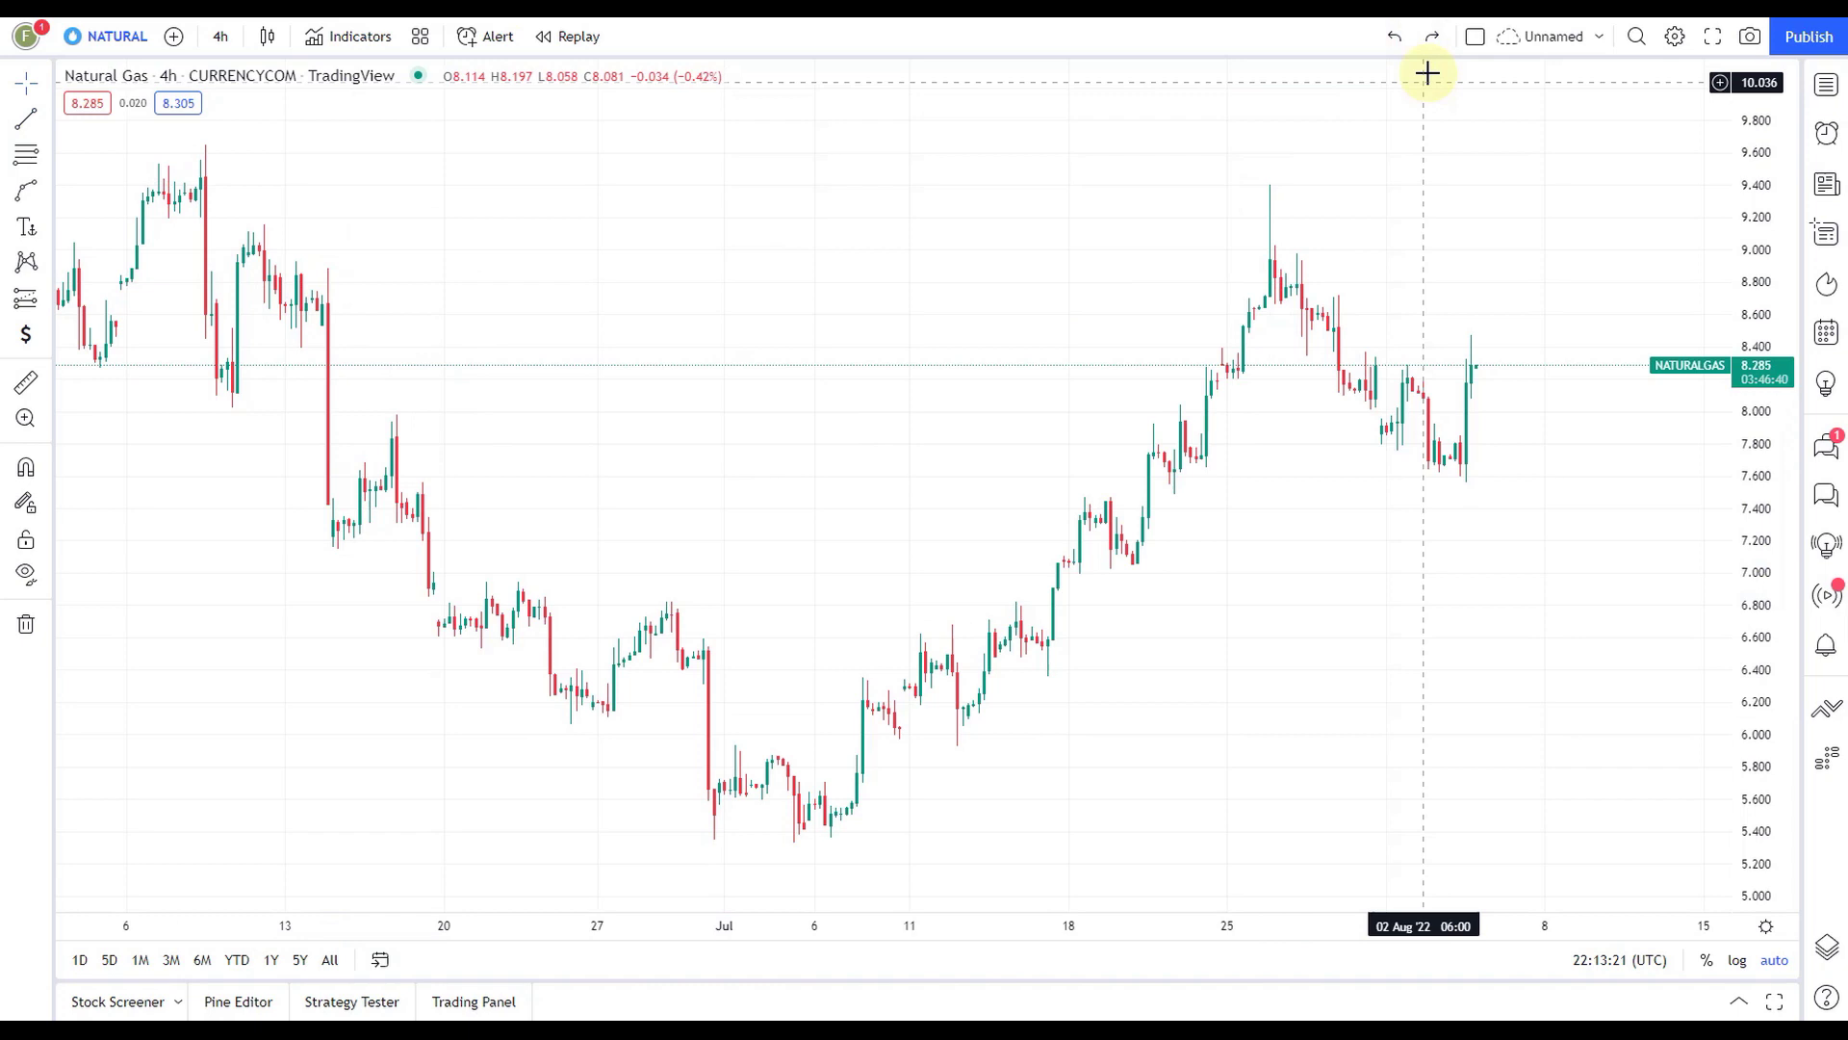
click(1433, 36)
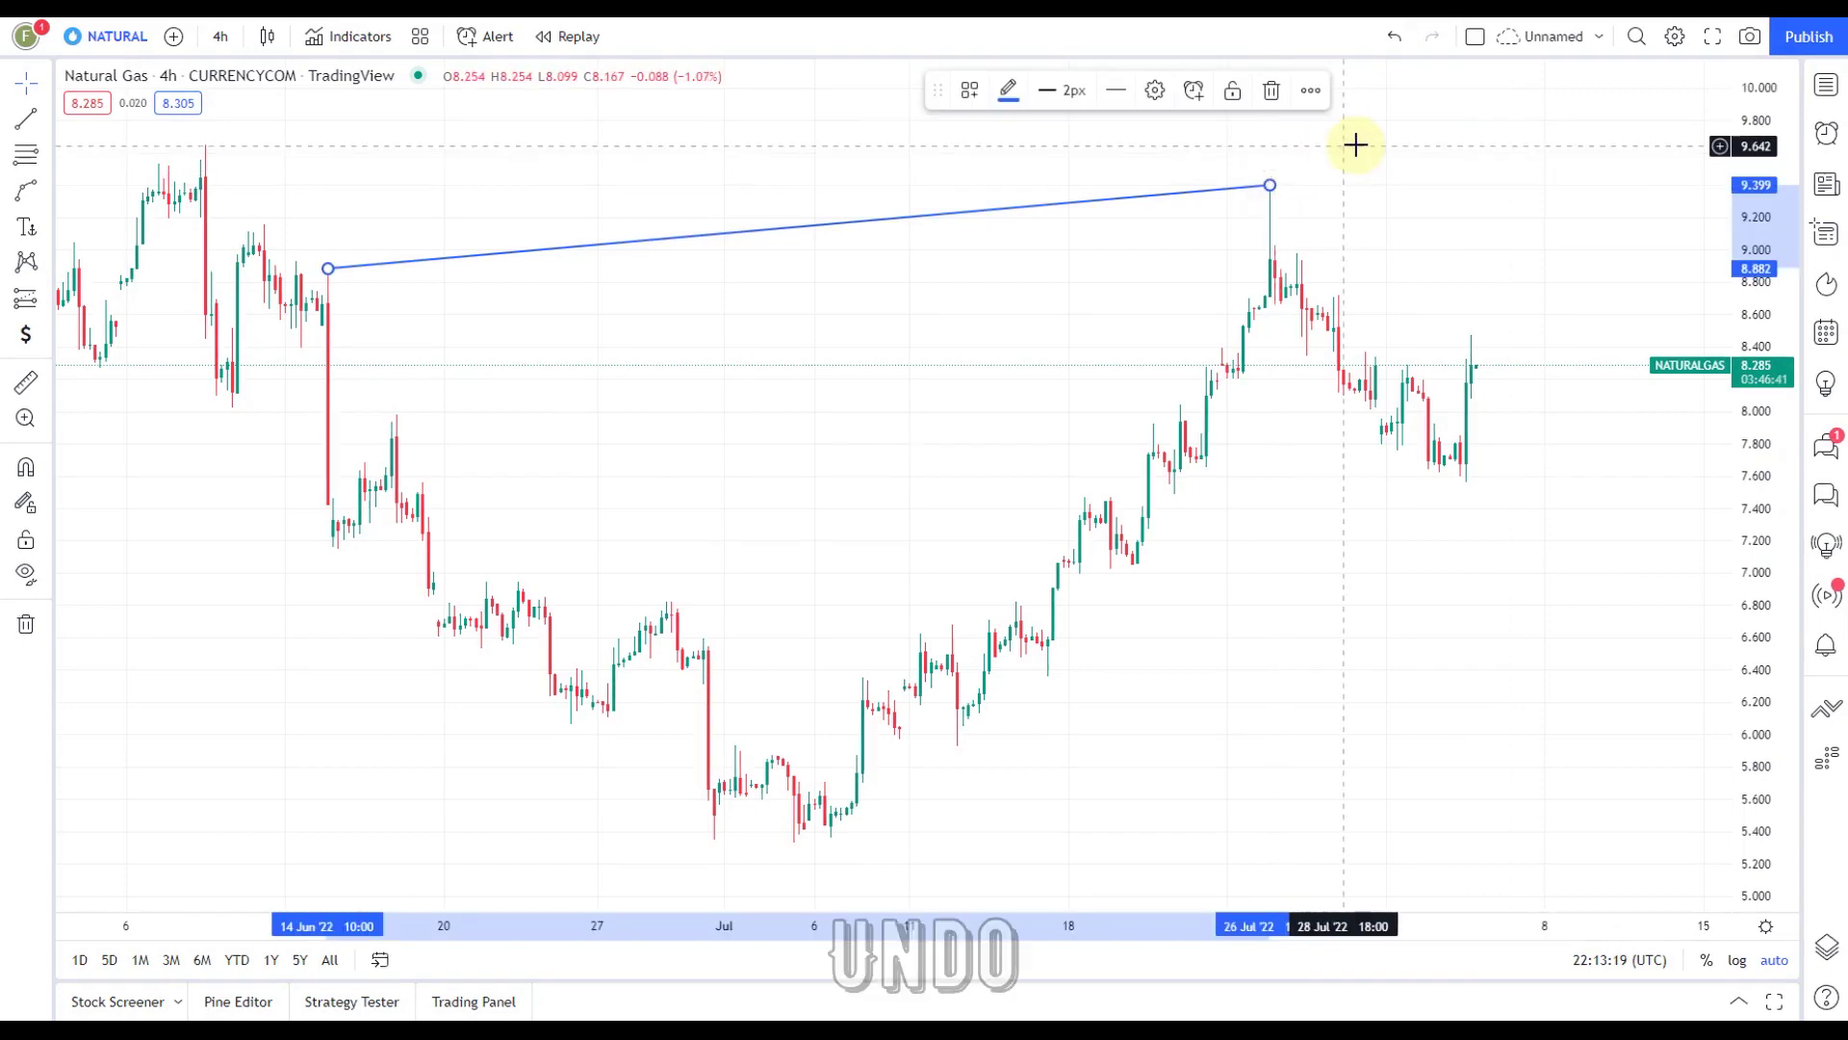
click(1395, 36)
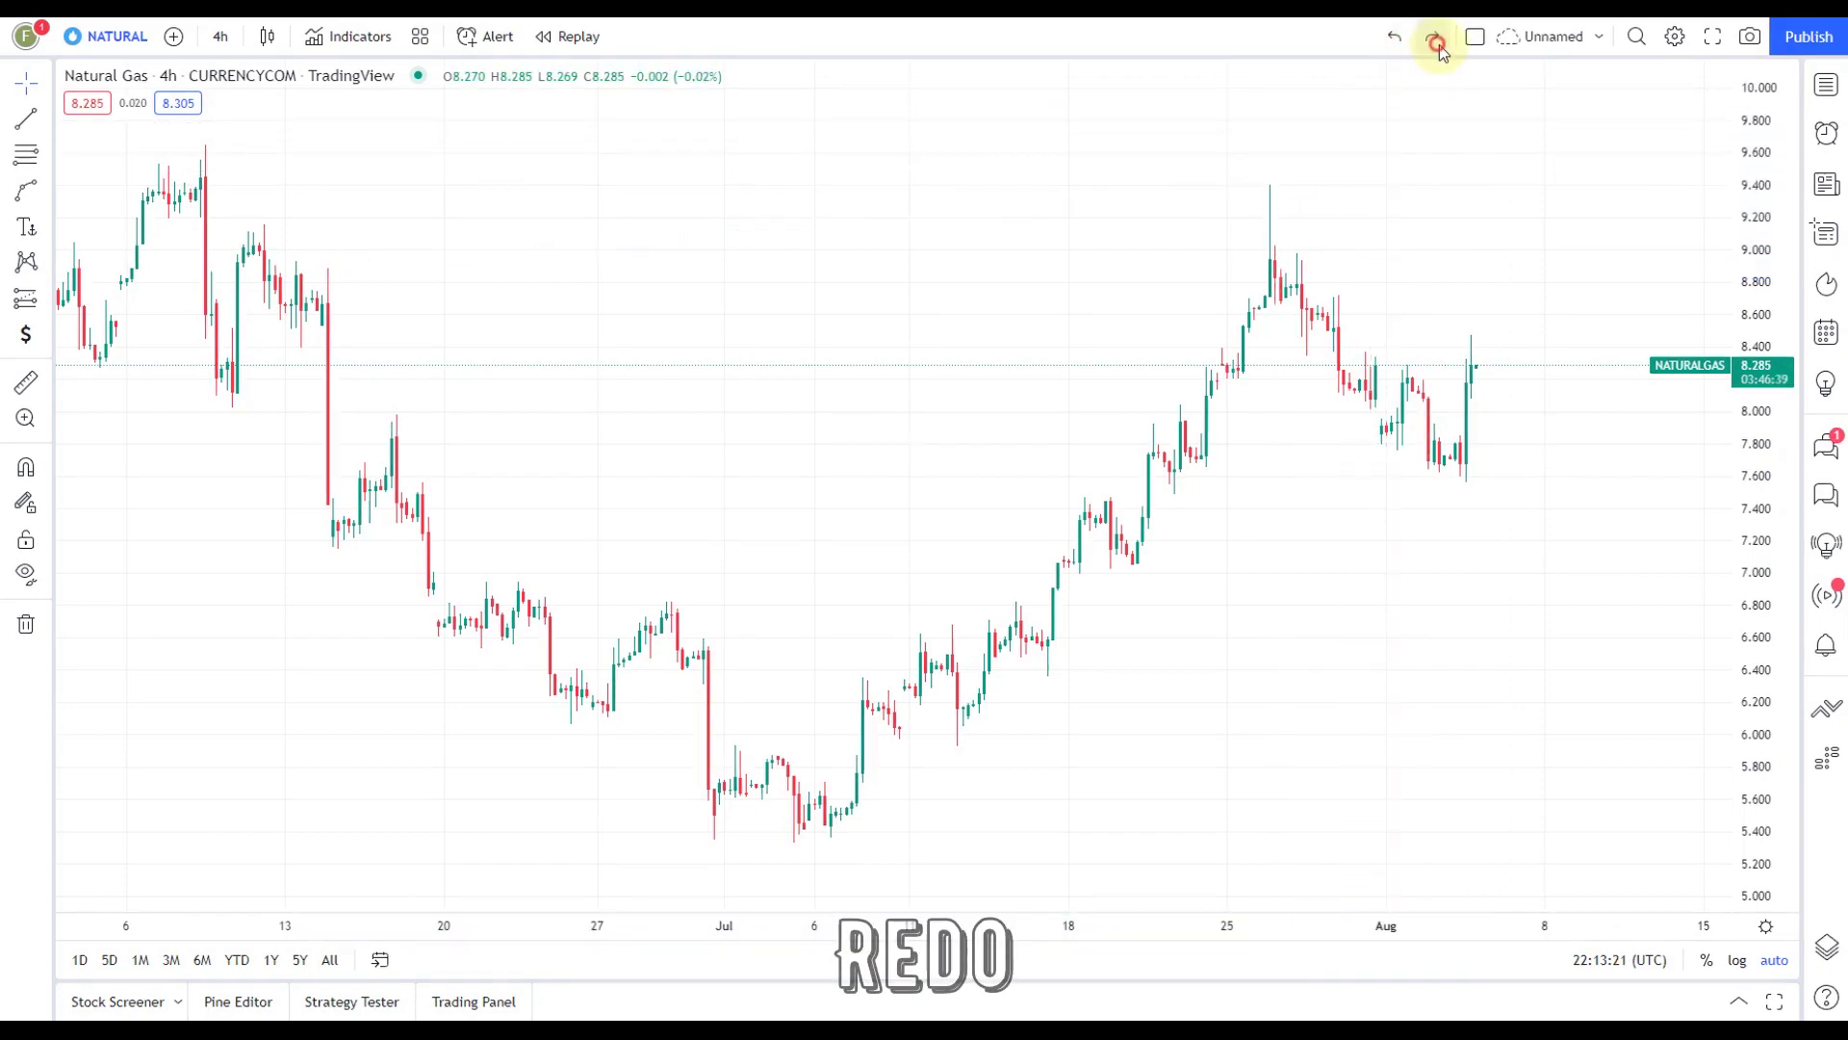
click(1433, 36)
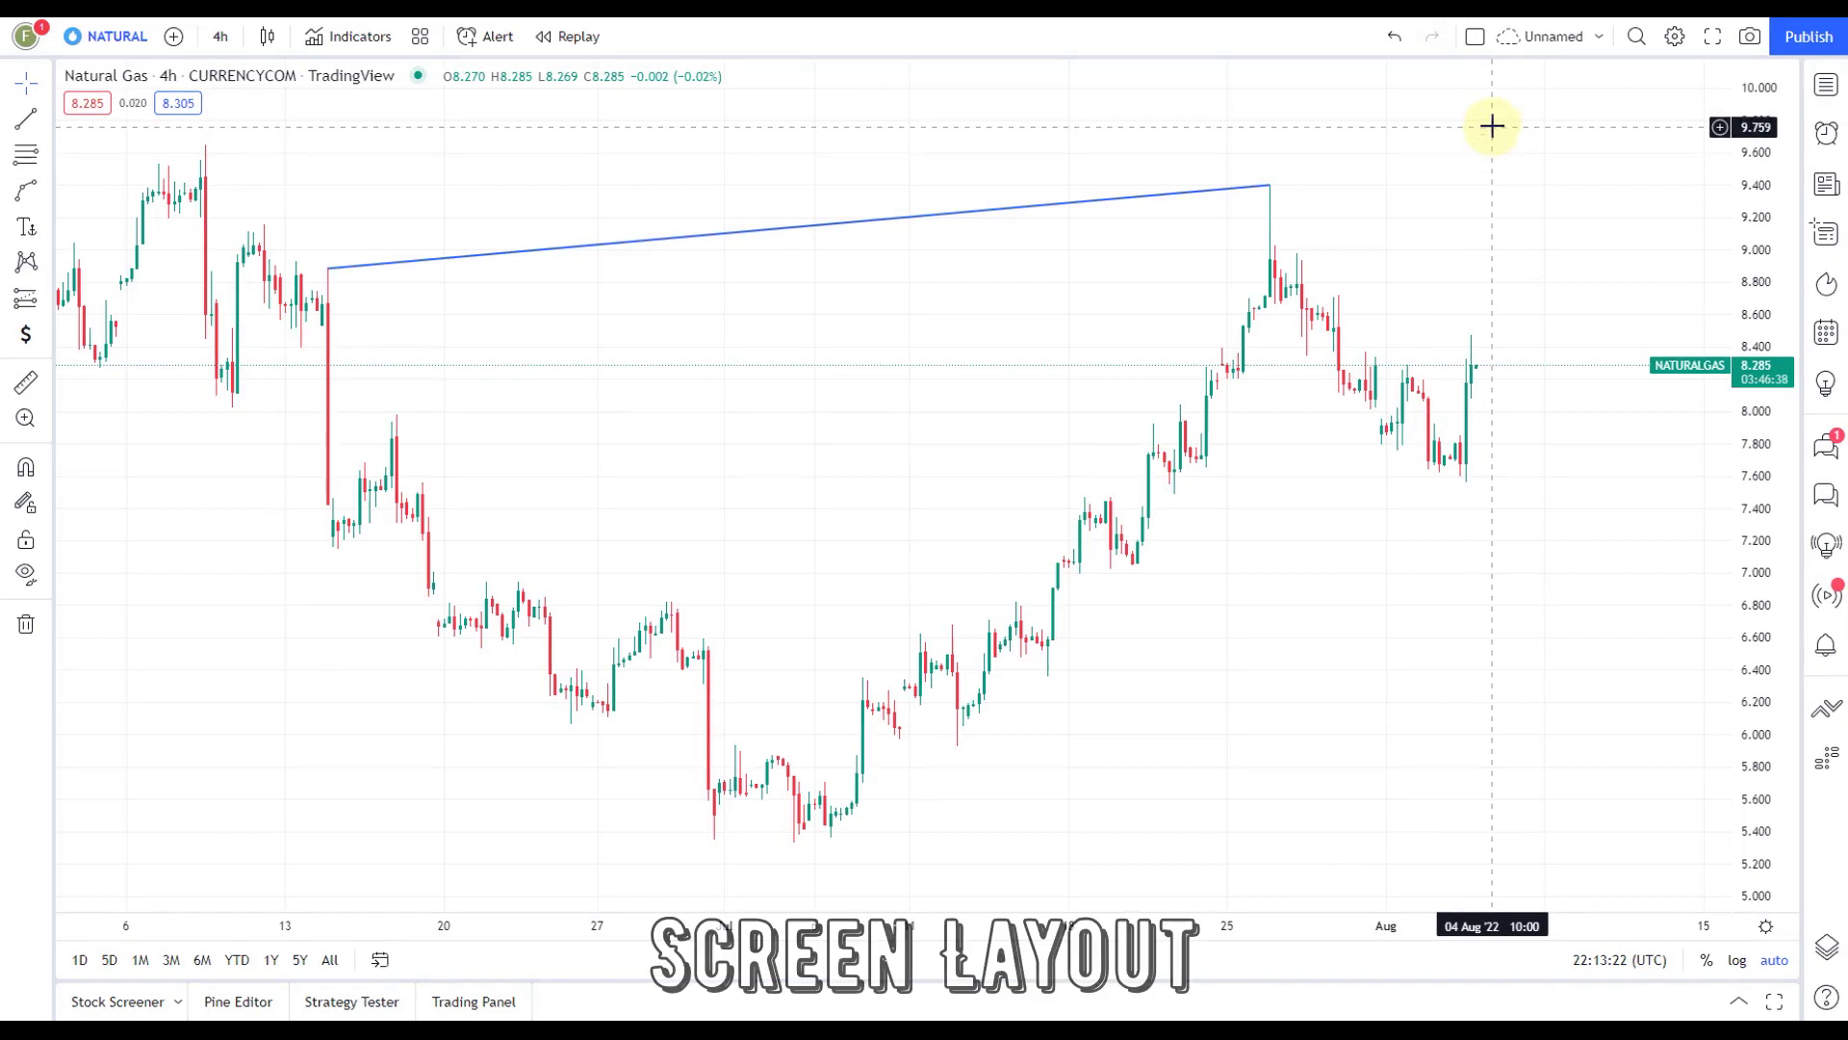
Split the screen into two side-by-side charts and switch the second chart to MCX crude oil futures
click(1483, 37)
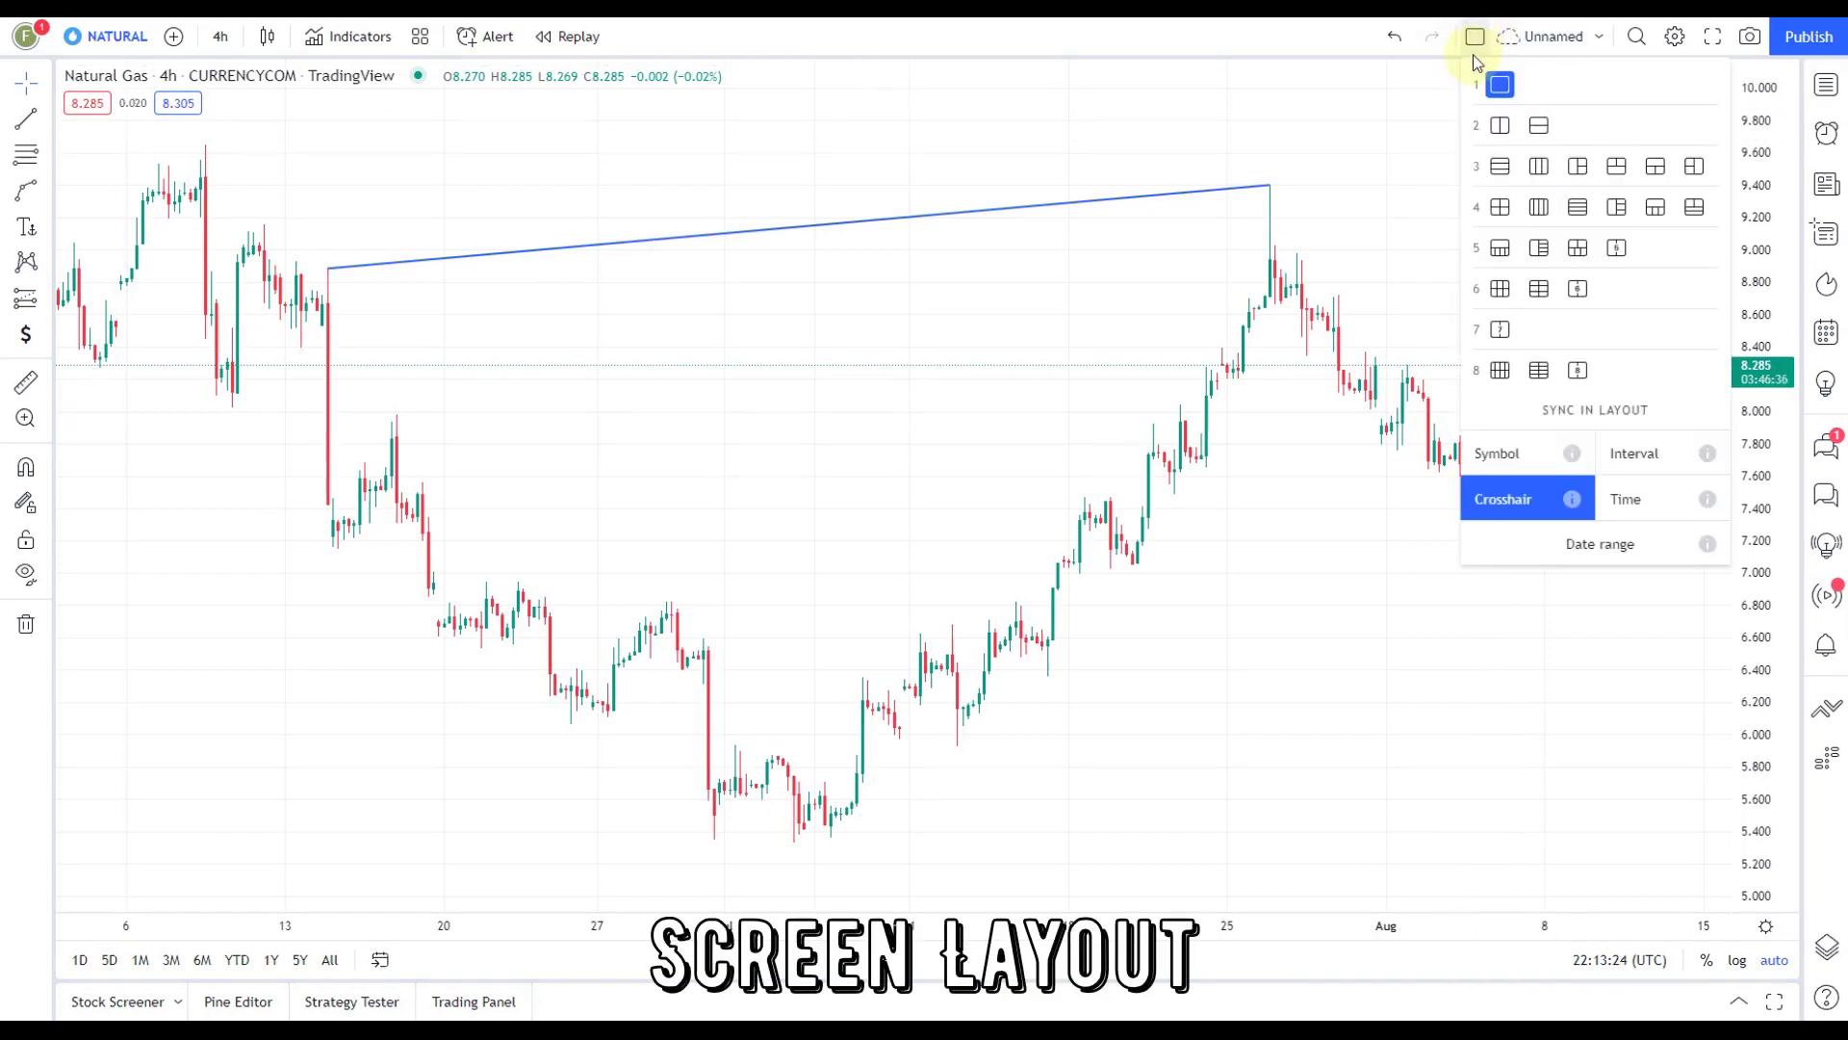
click(1494, 128)
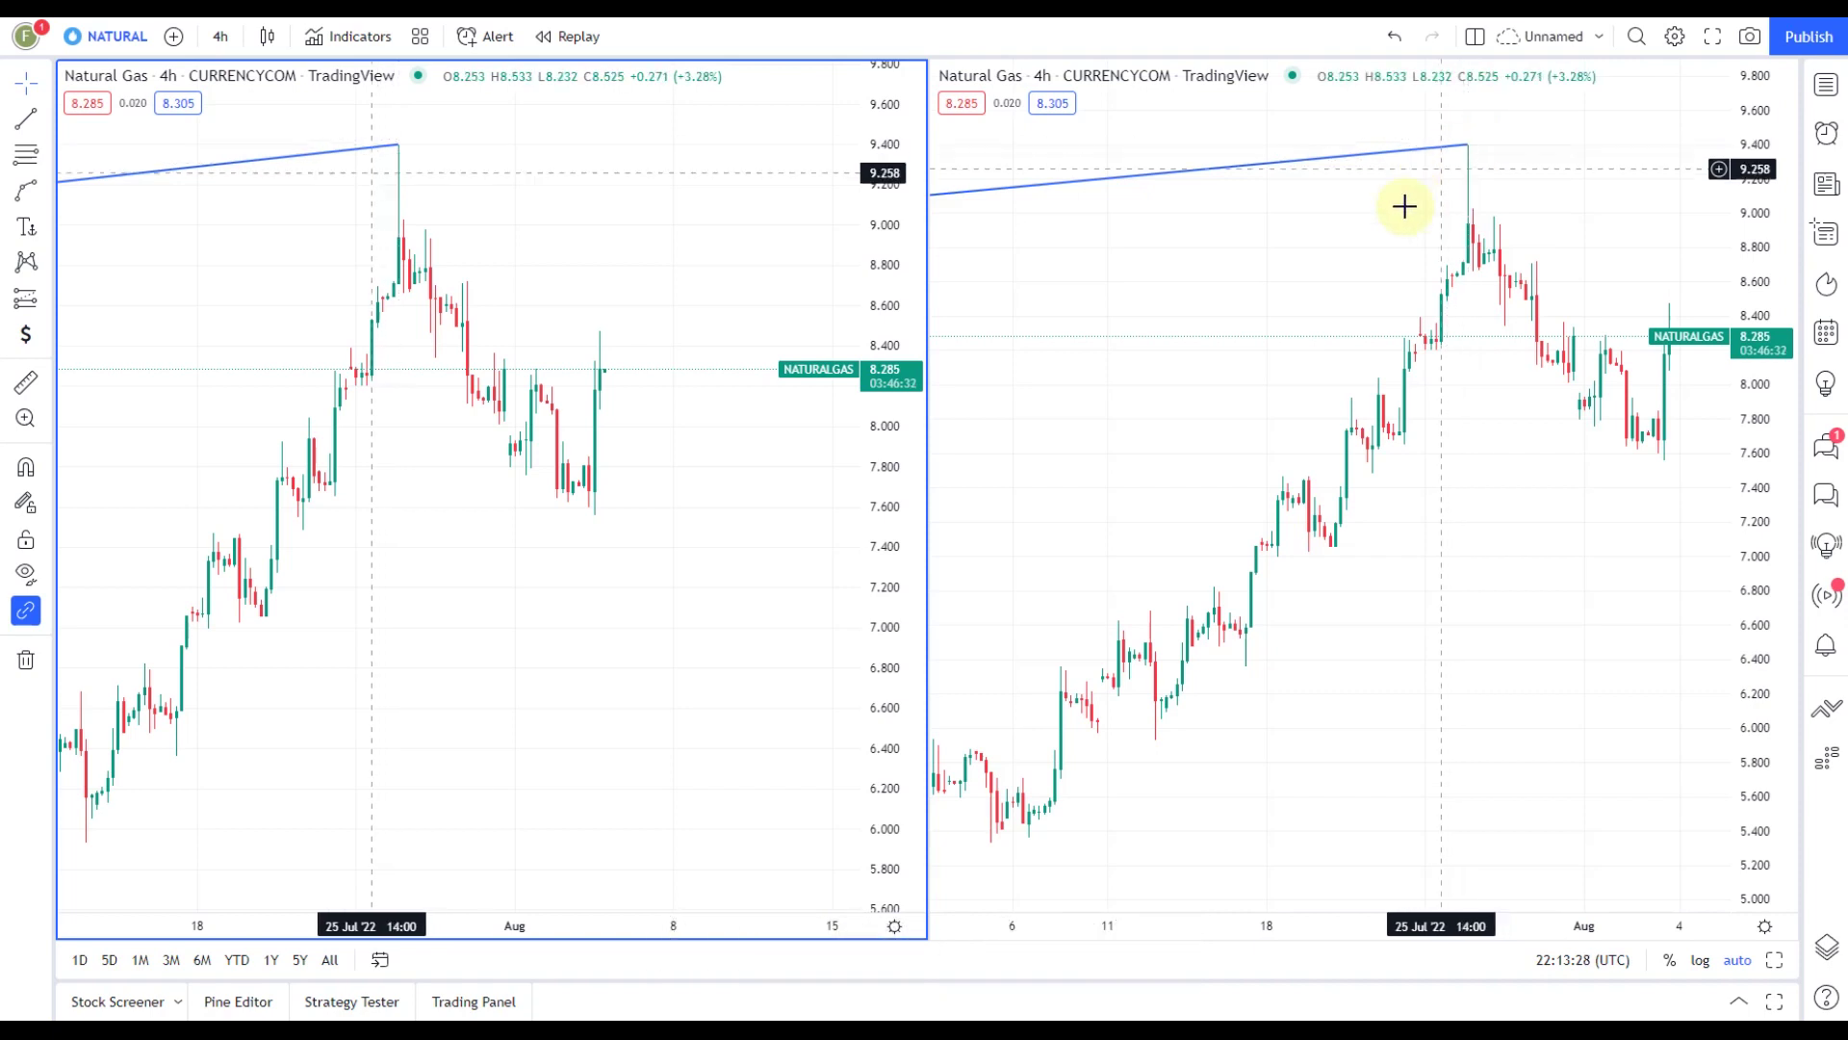
click(1377, 235)
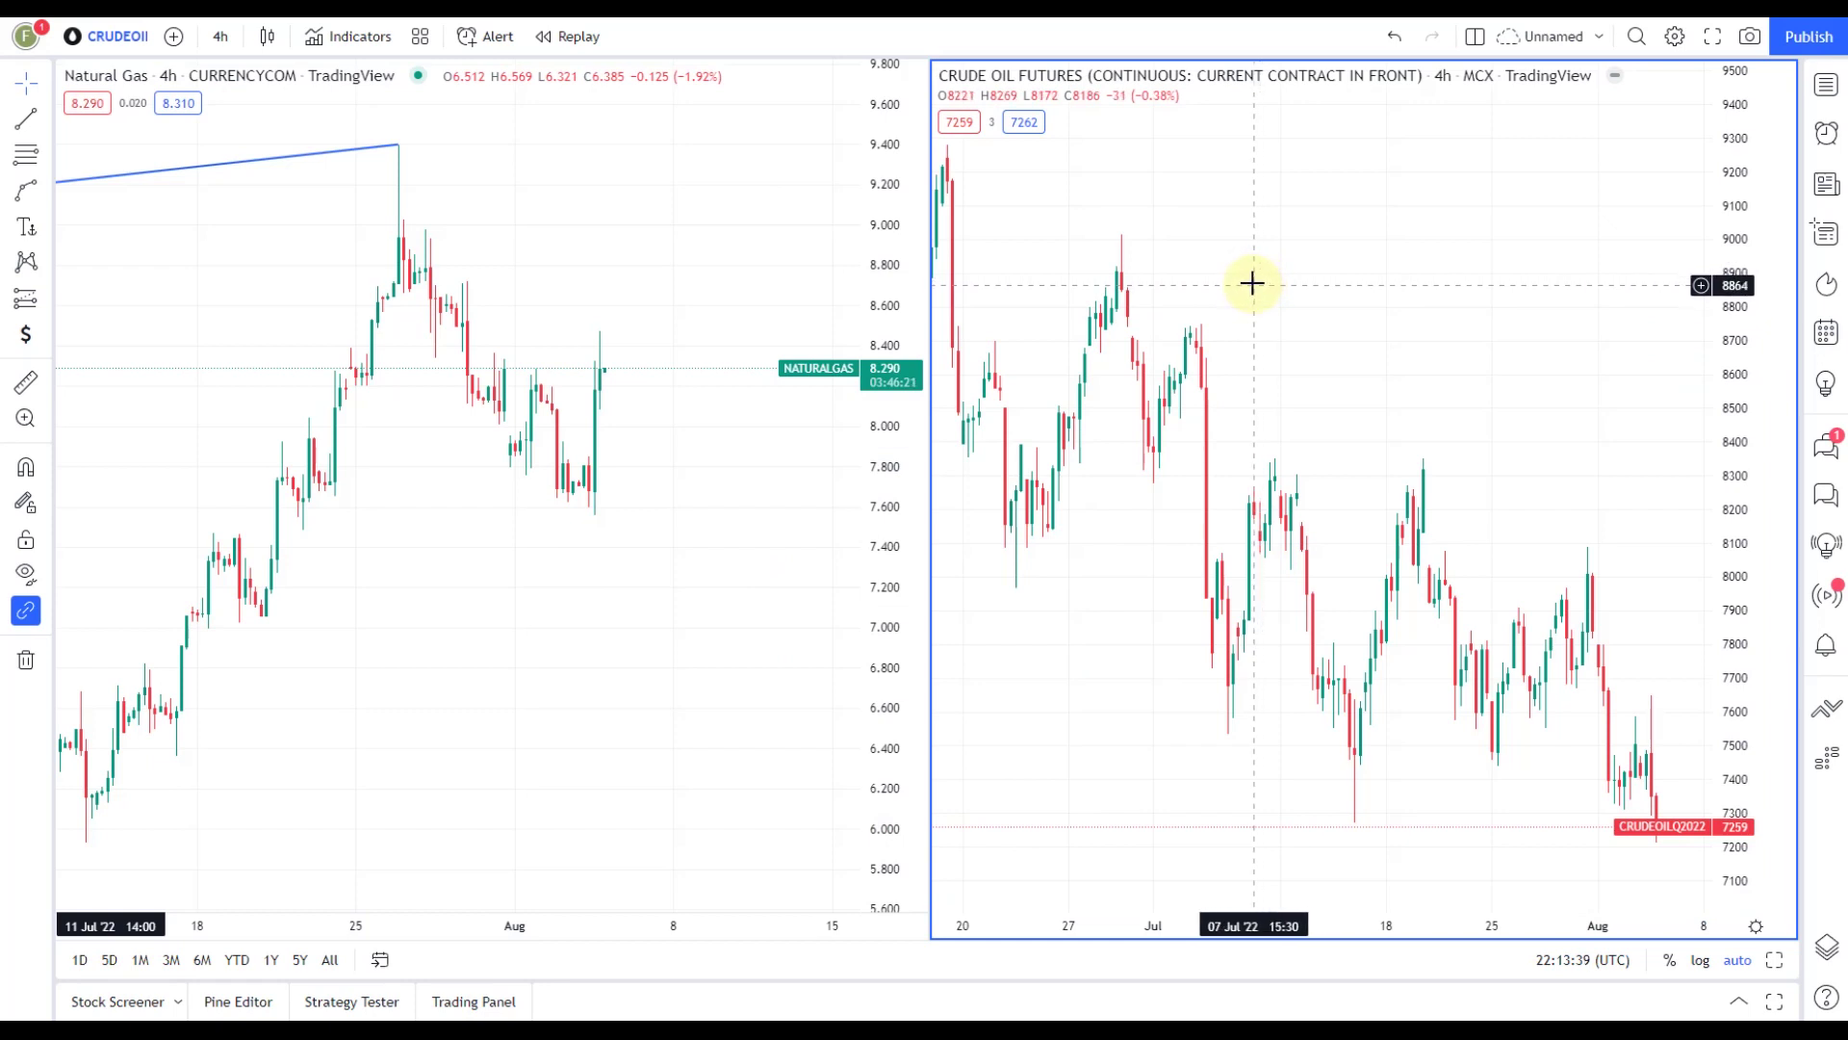
Change the screen layout in turn to three stacked charts, four columns and a six-chart grid, and return to a single chart
click(1475, 36)
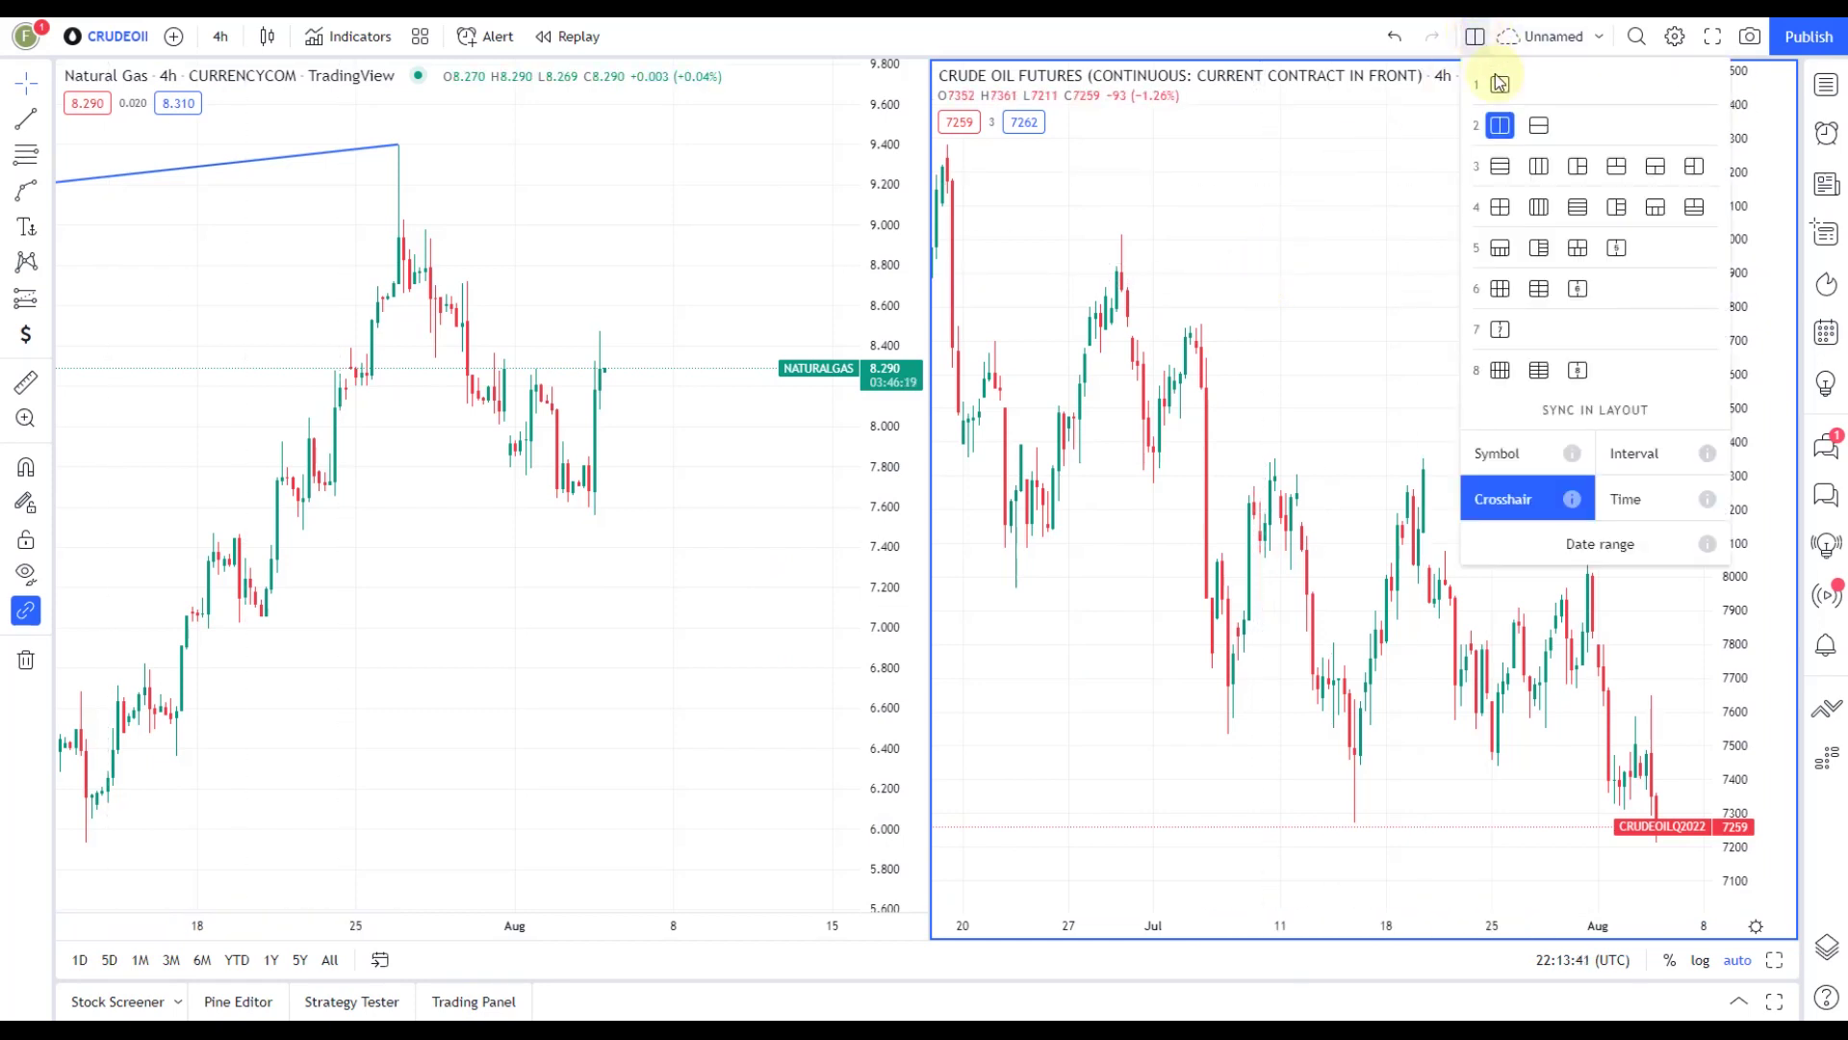
click(1503, 165)
click(1476, 37)
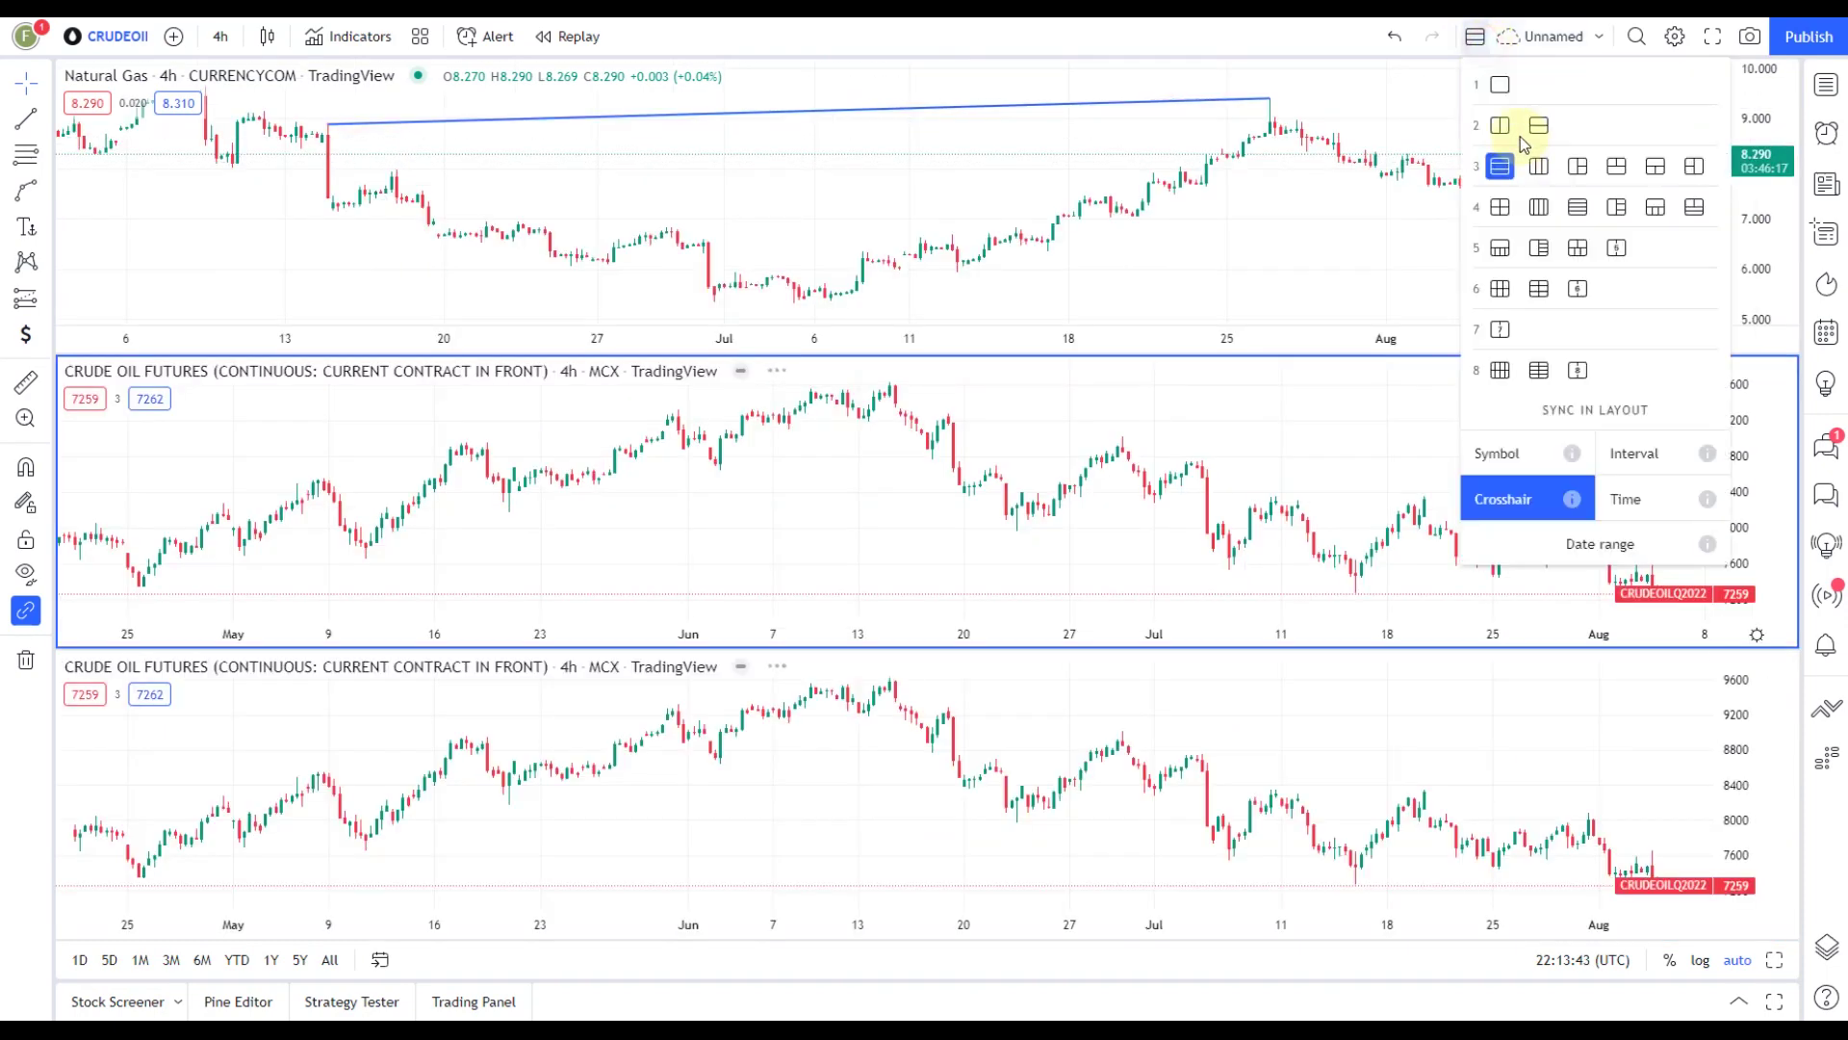
click(1538, 205)
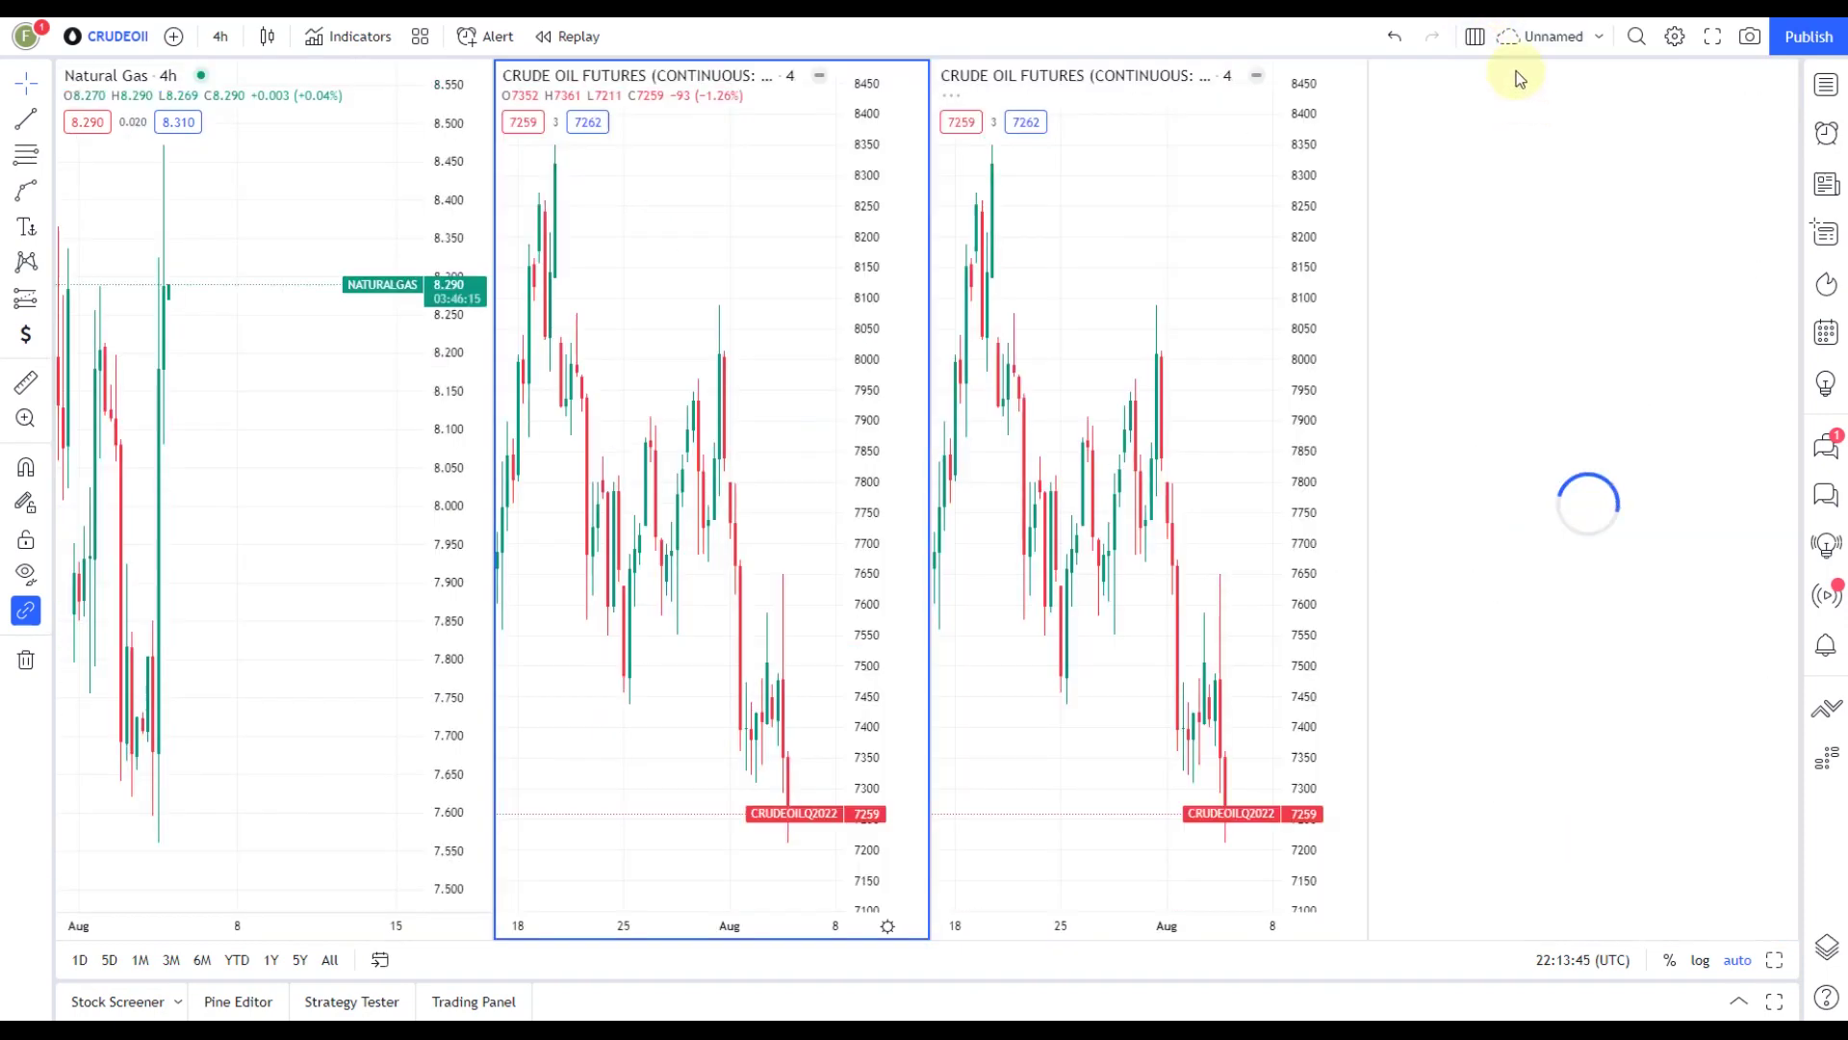
click(1475, 36)
click(1534, 288)
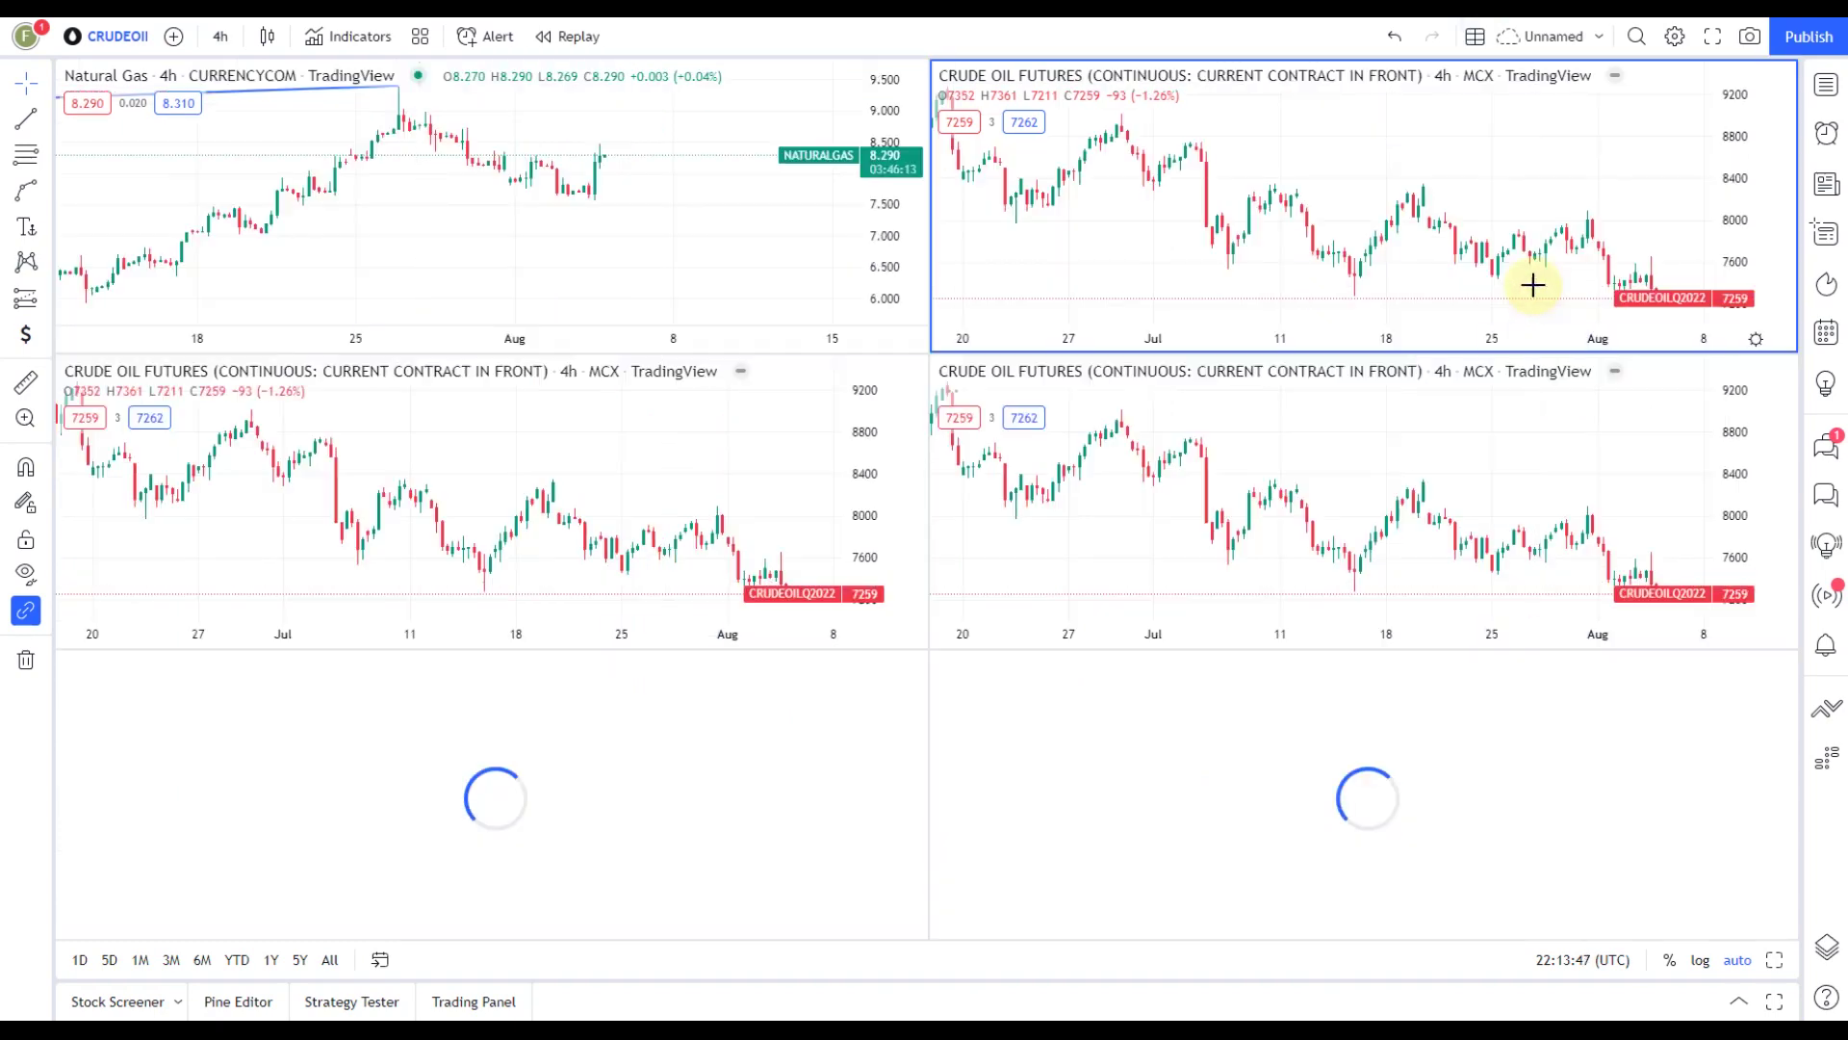
click(1478, 43)
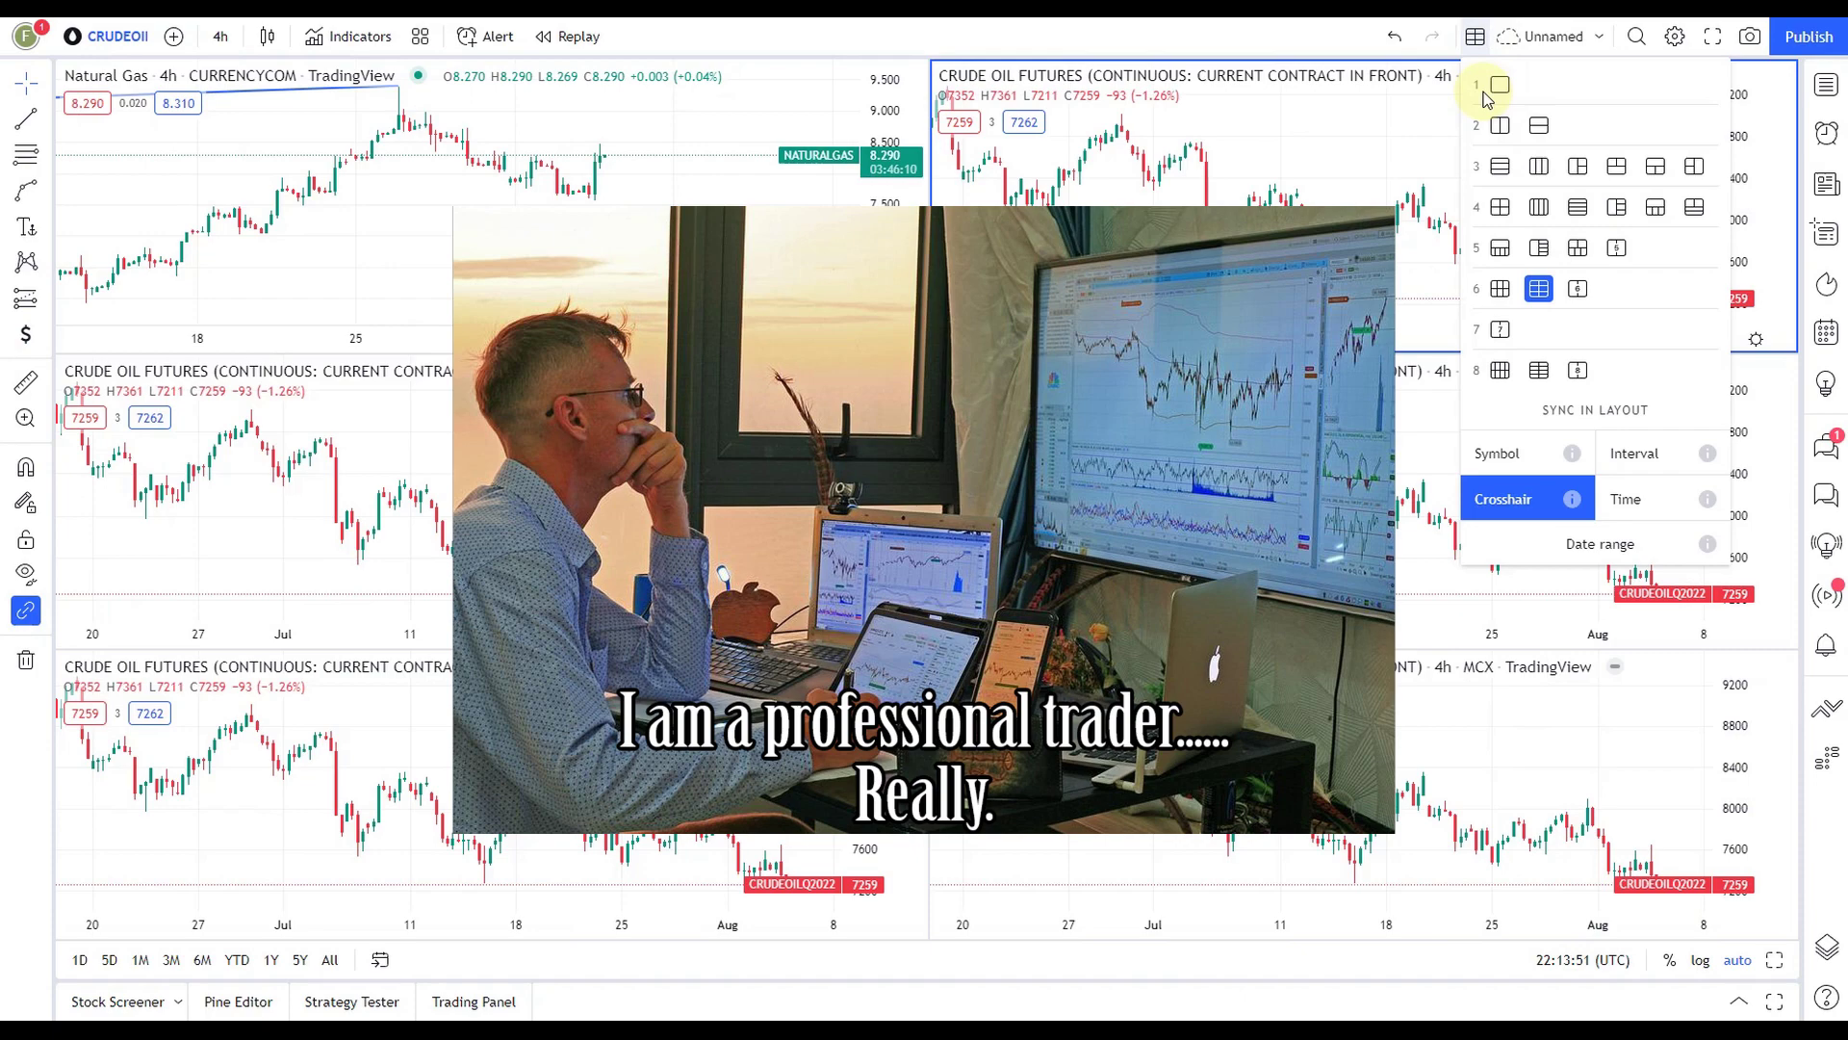
click(1501, 81)
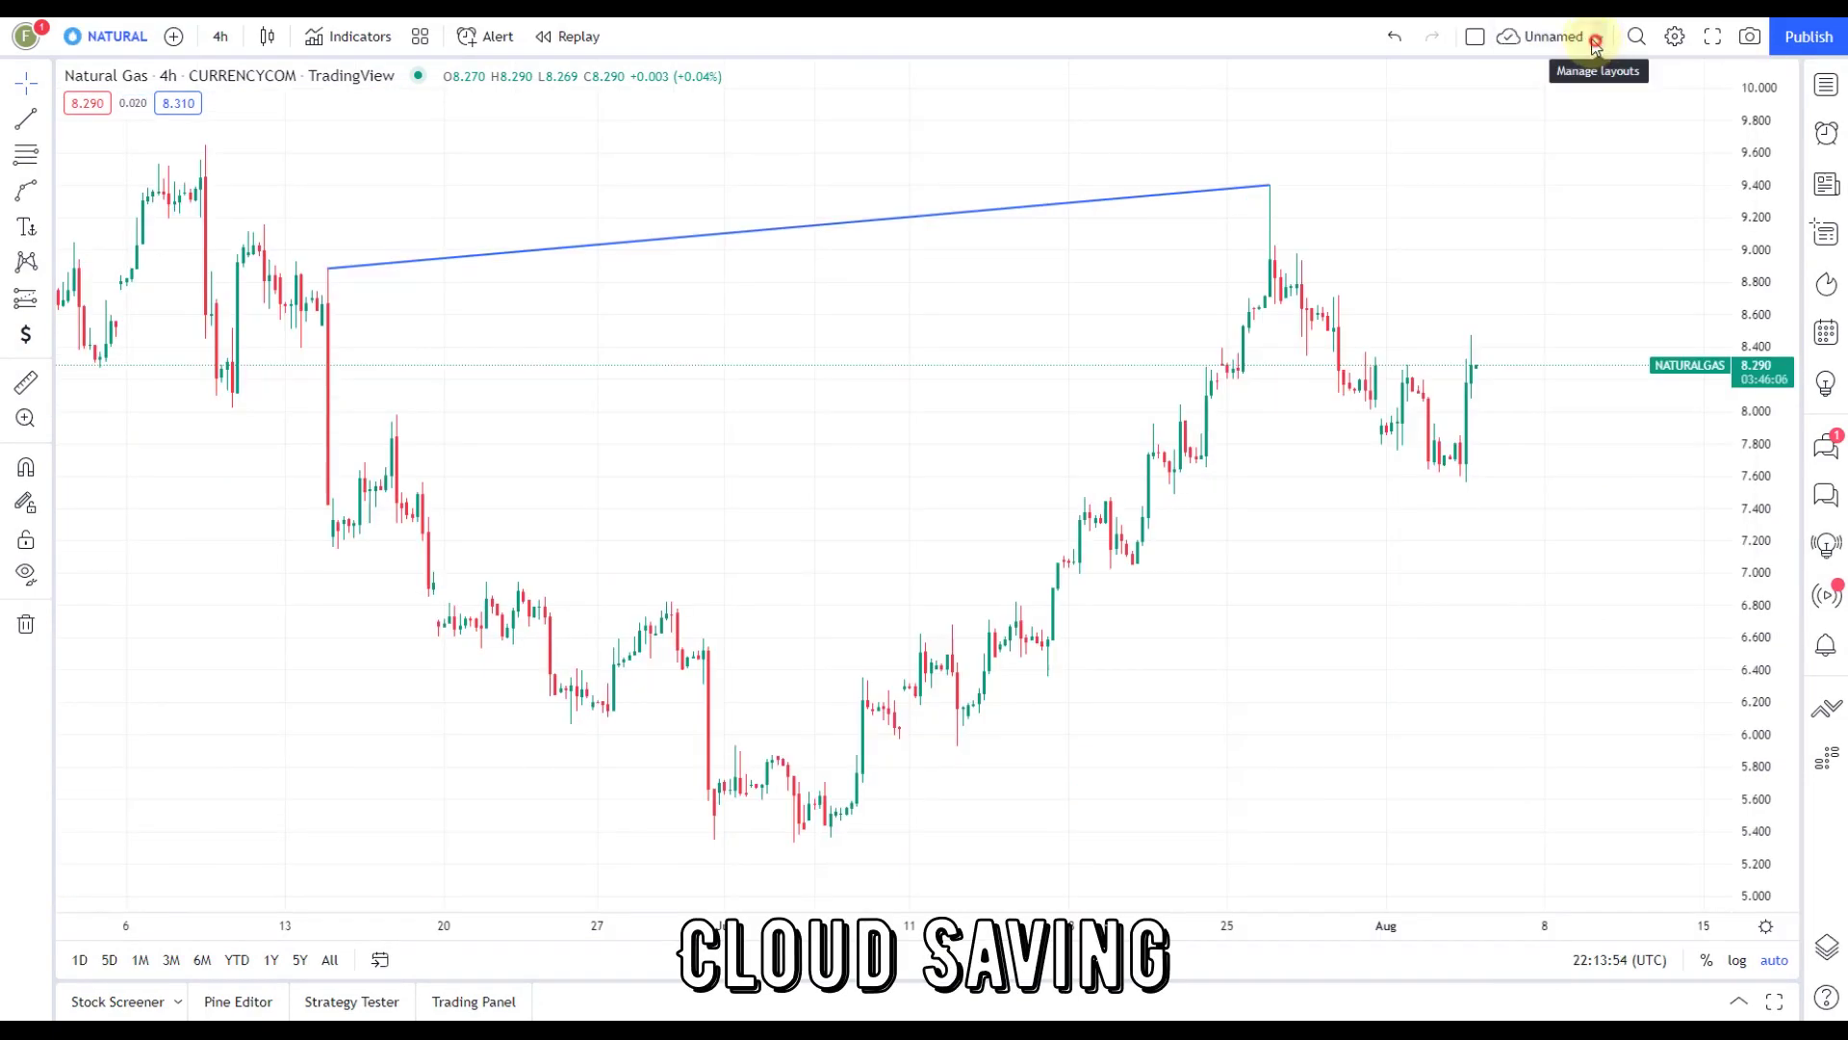
Open the options for managing saved chart layouts
click(1597, 42)
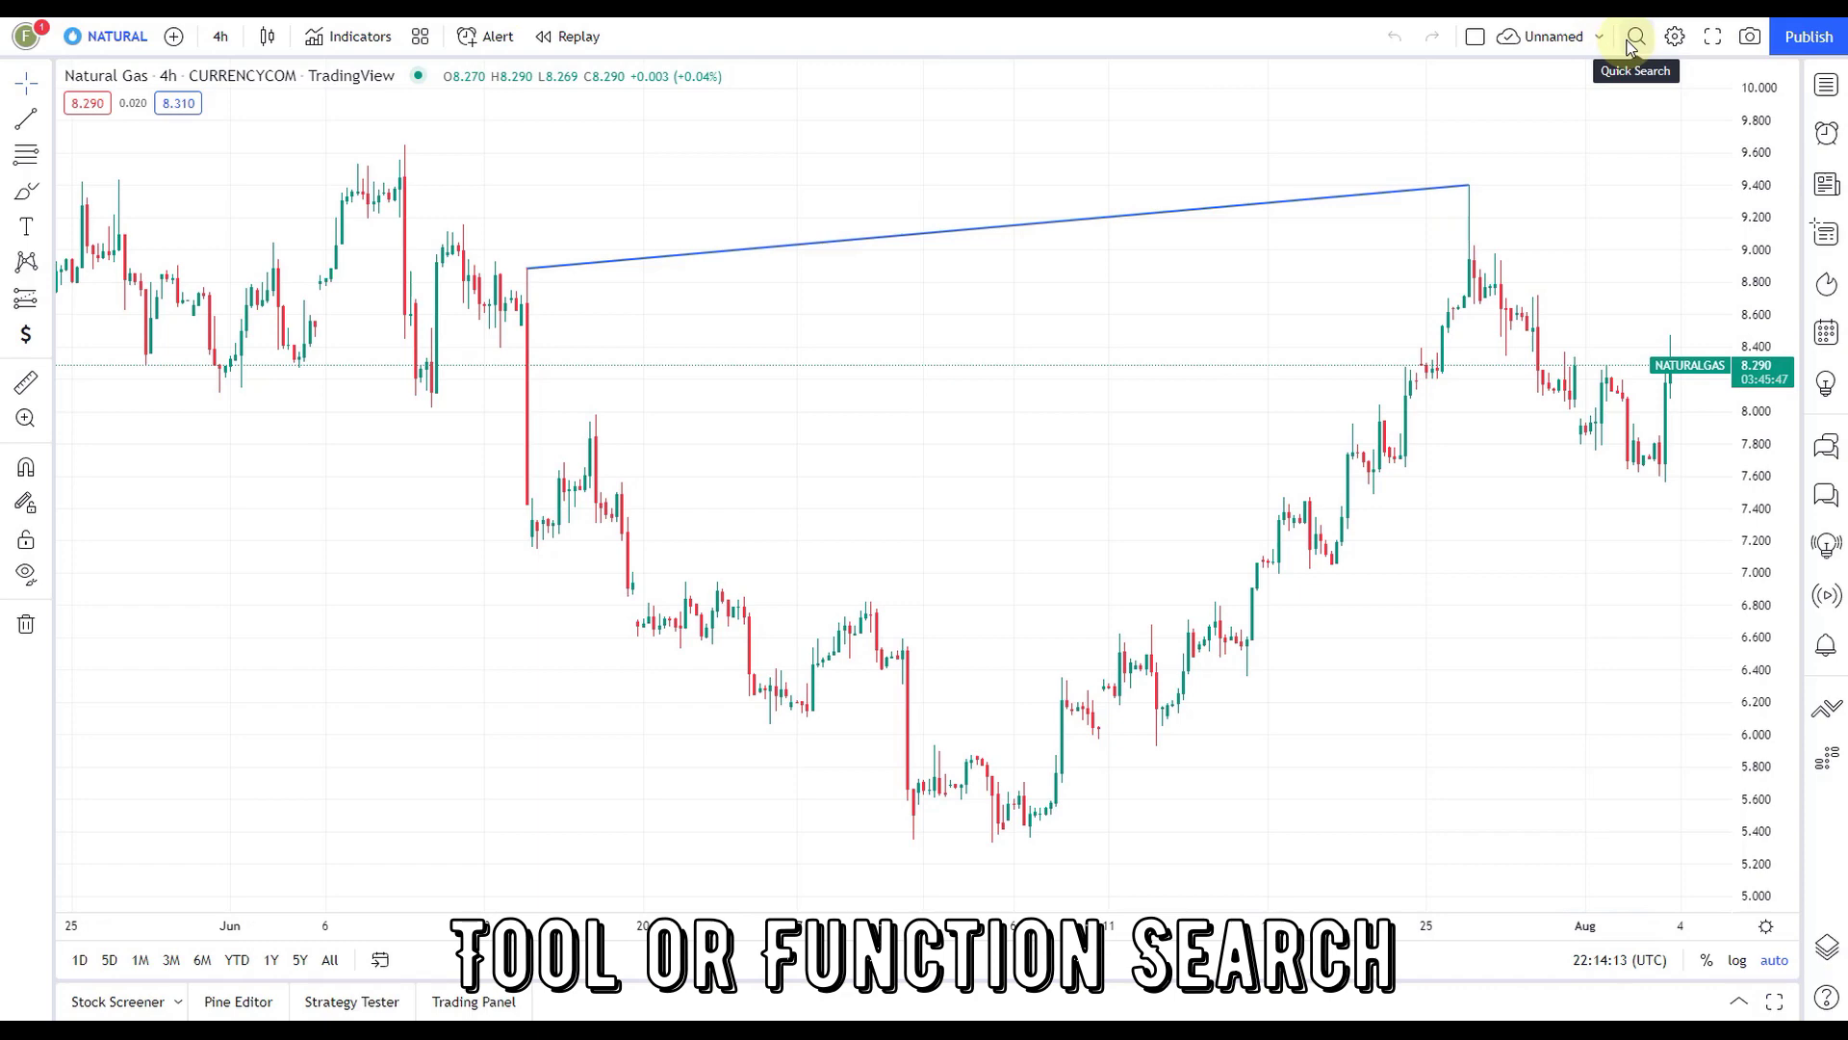
Search the tools and functions for fibo, and clear the query to search for fan
click(1635, 41)
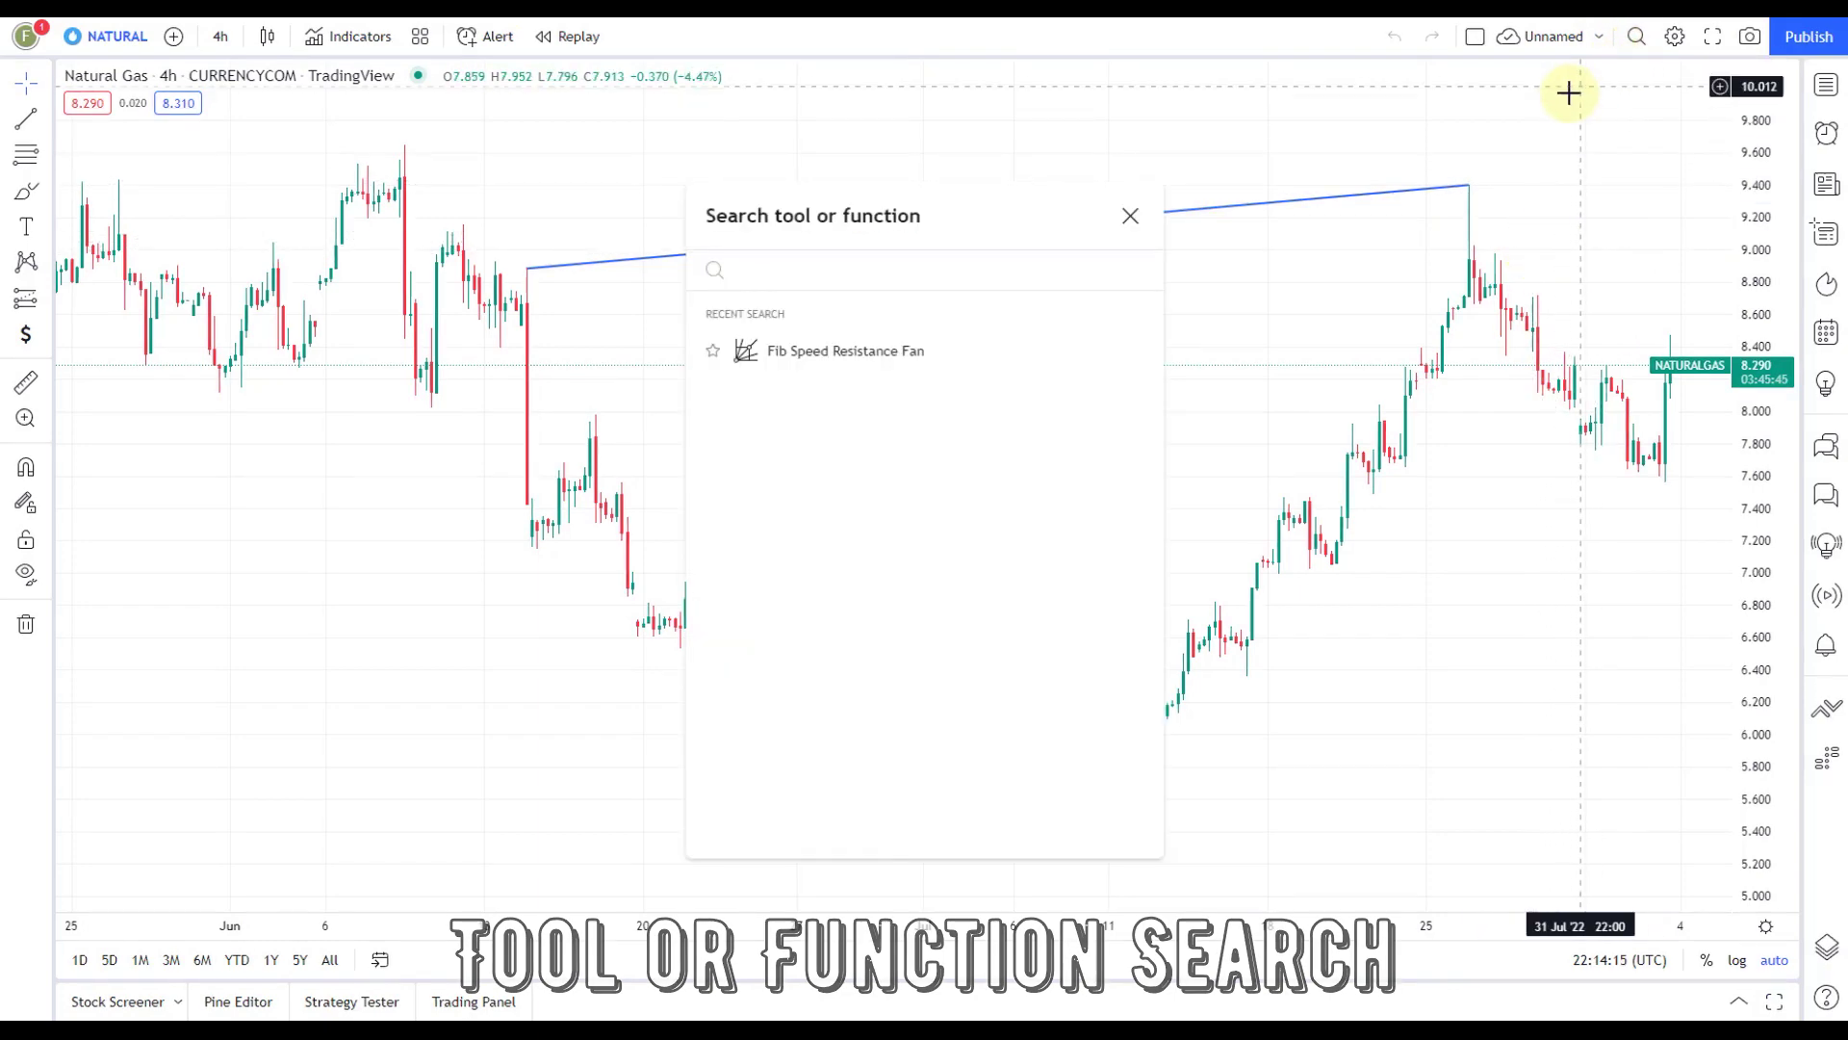
text(fibo)
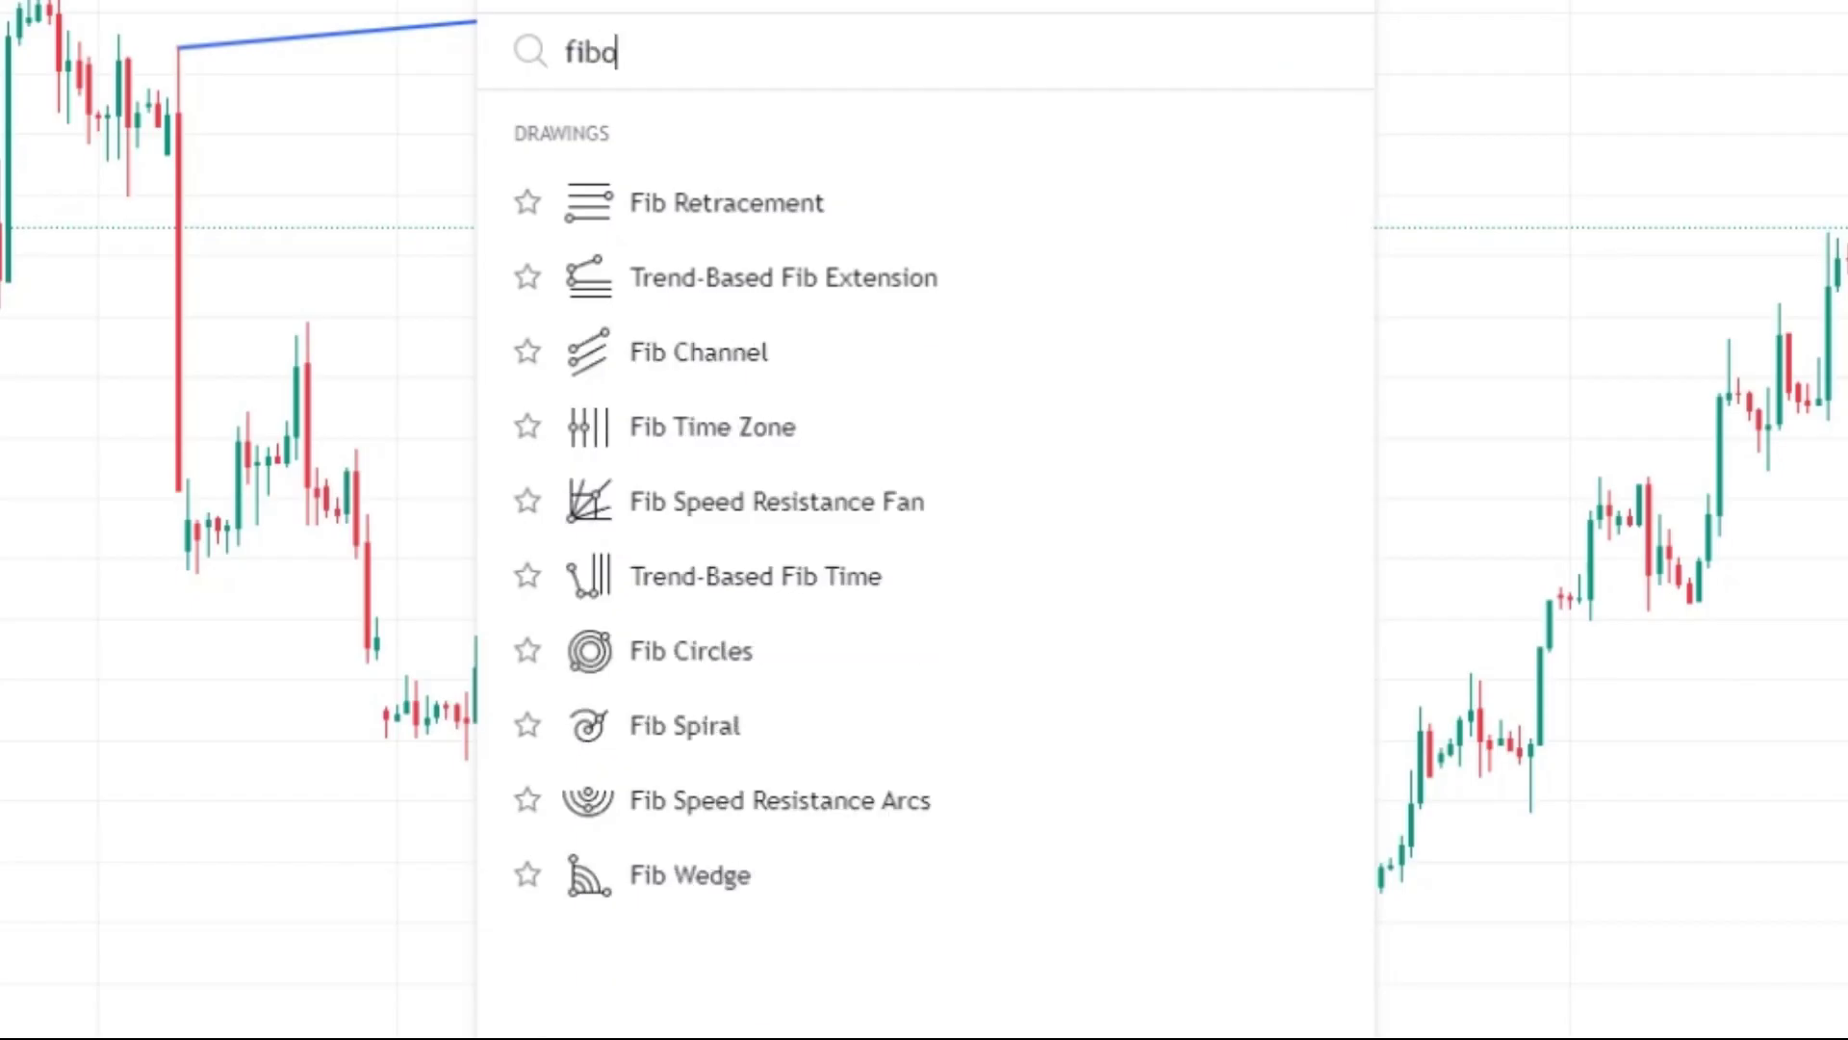
key(ctrl+a)
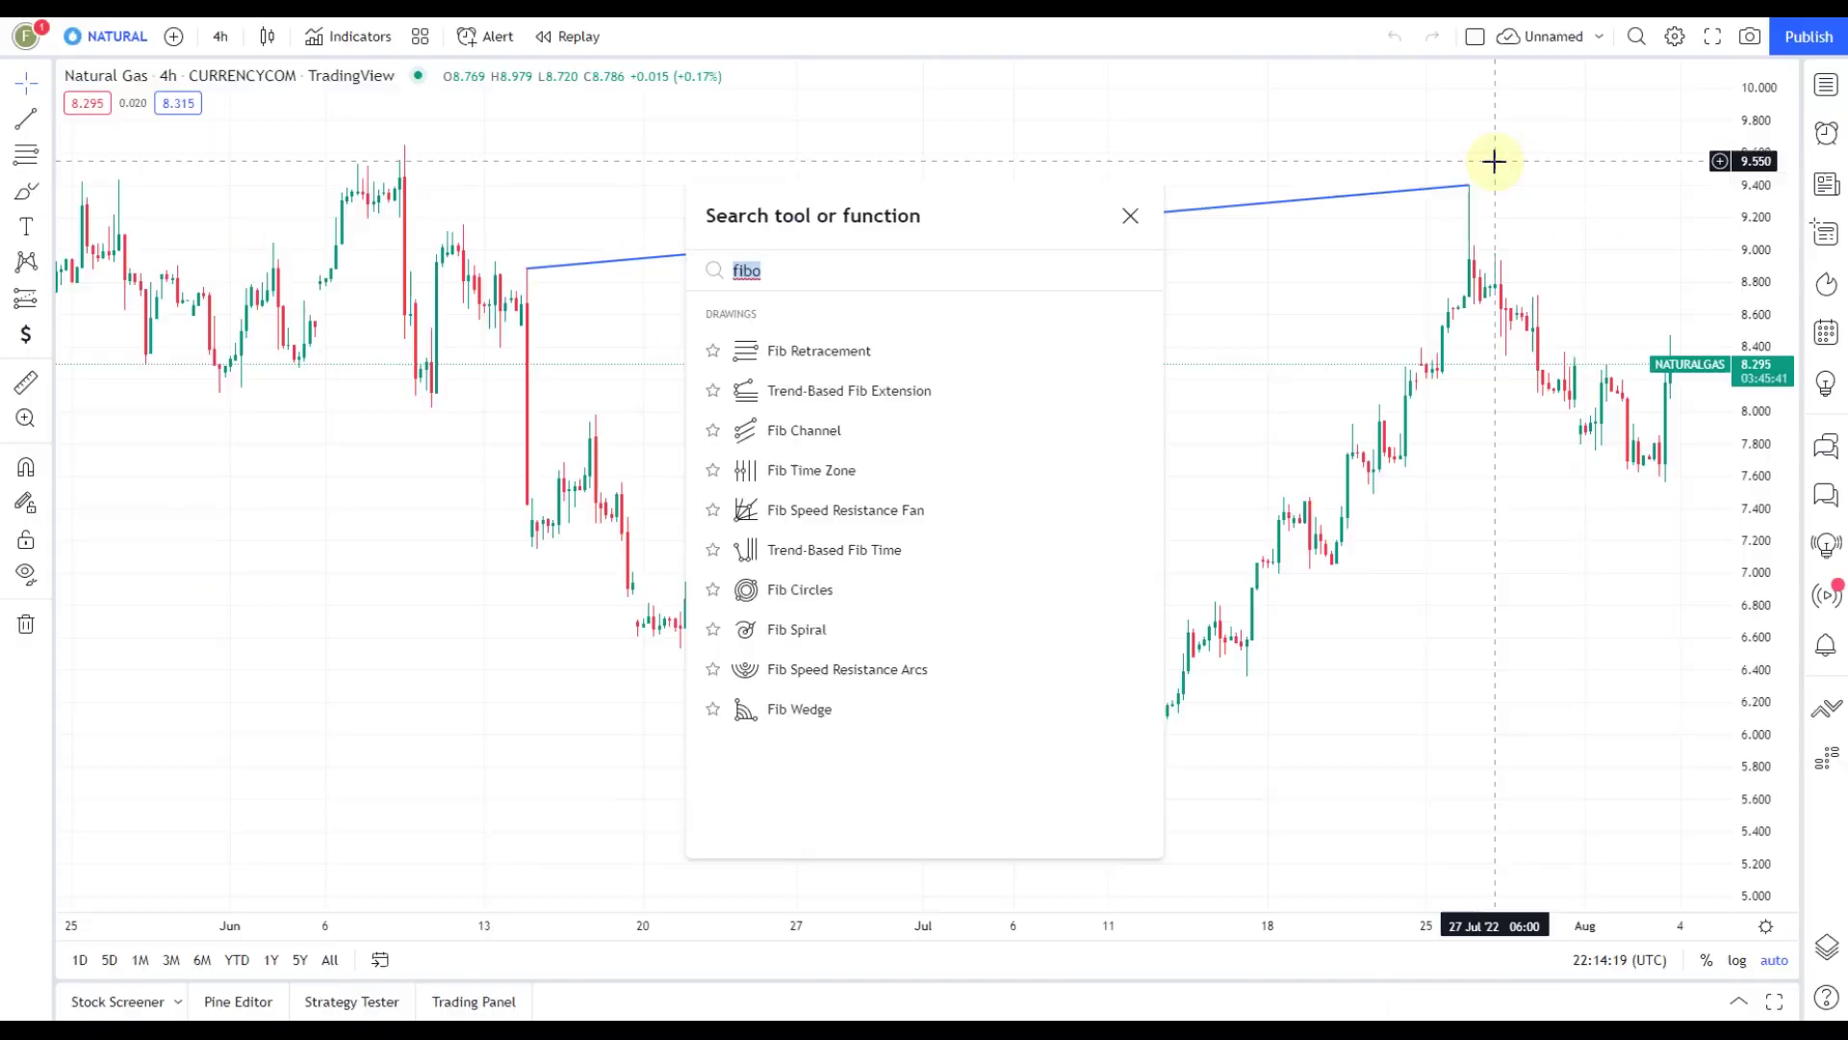
key(BackSpace)
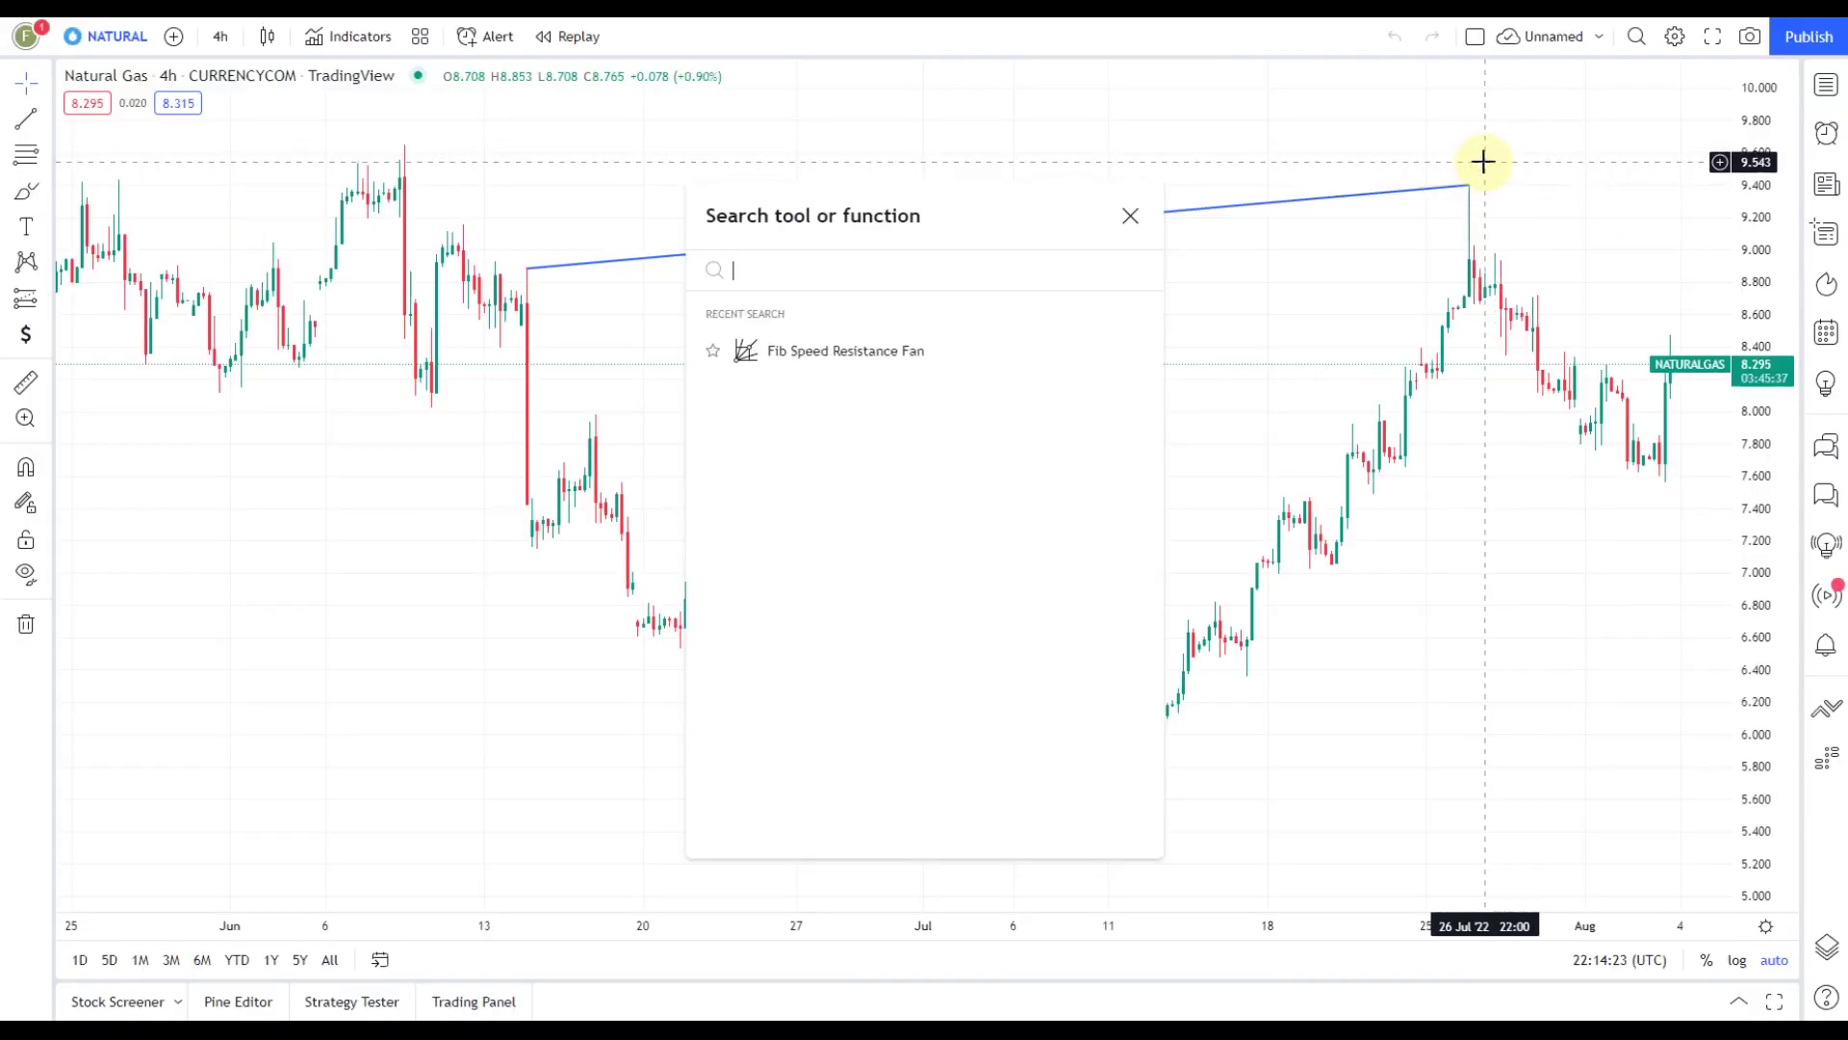
text(fan)
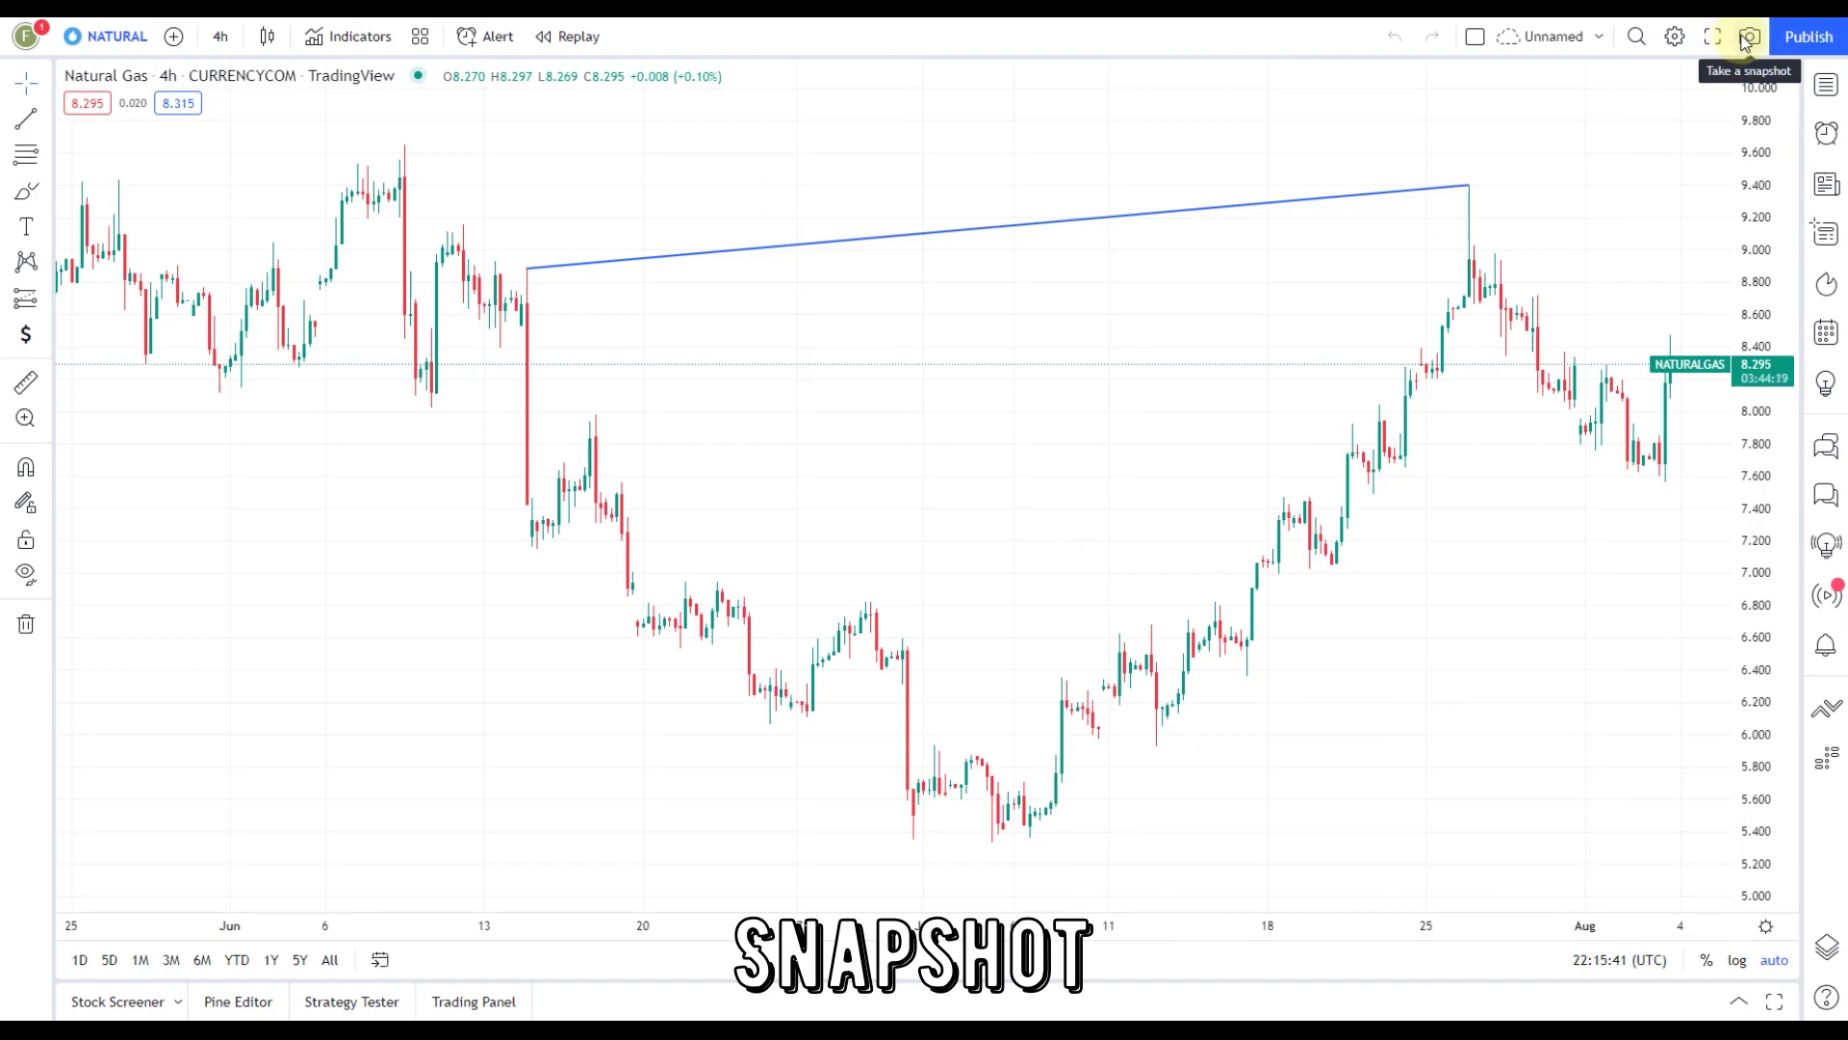
Take a snapshot of the Natural Gas chart and save it as an image file
click(1750, 39)
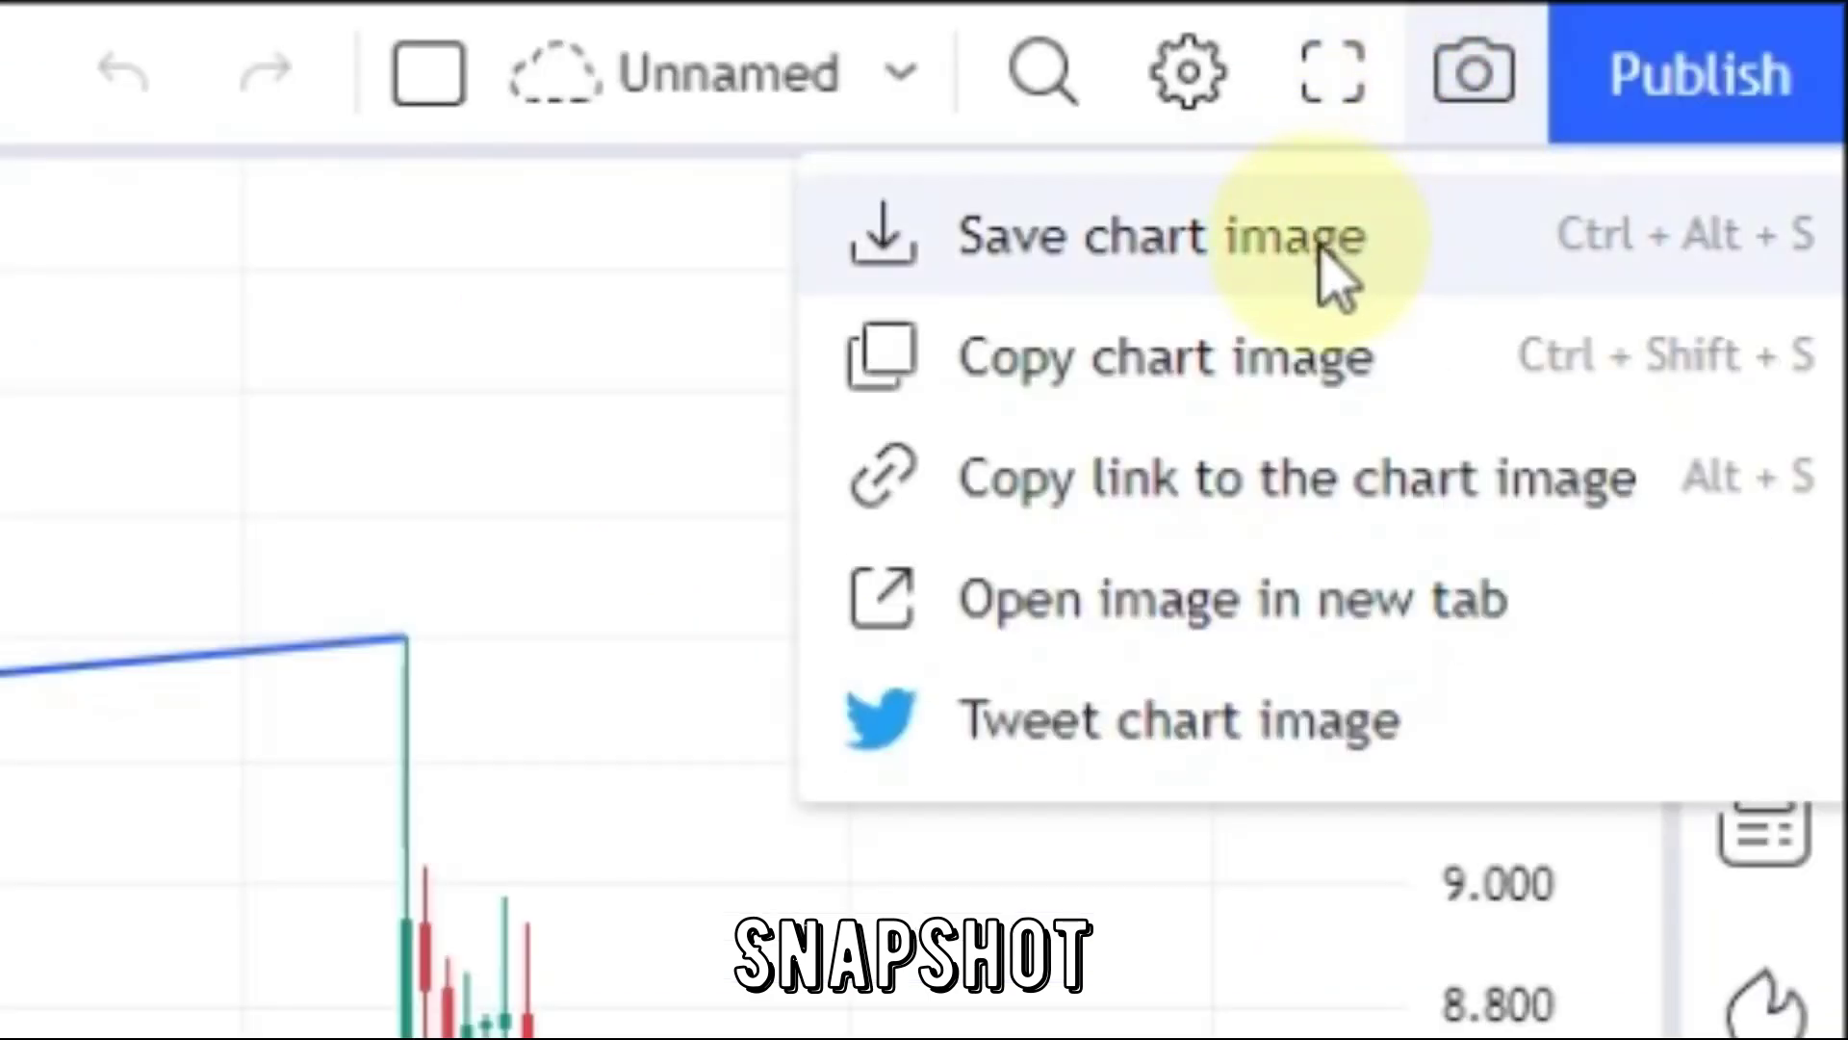
click(1323, 248)
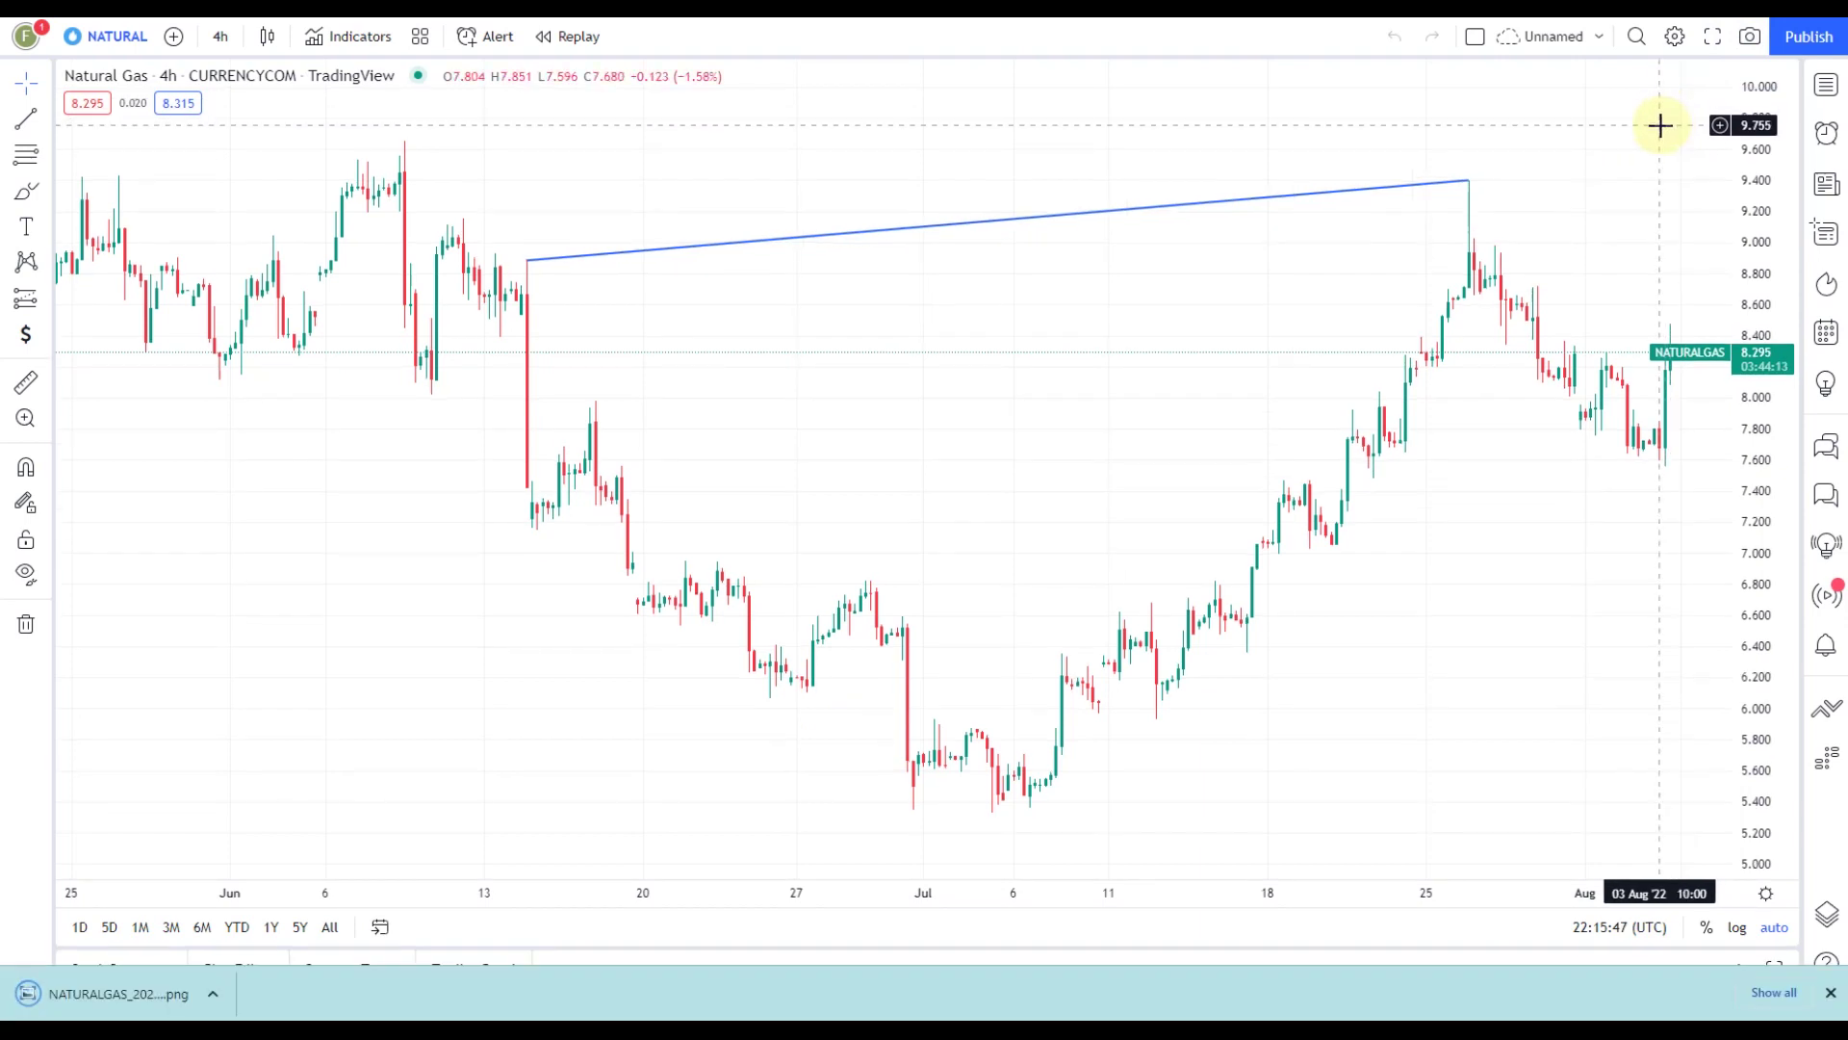
Publish a private idea titled "My idea is precious, please subscribe to my channel." with the description "Bitcoin to the moon."
click(1802, 36)
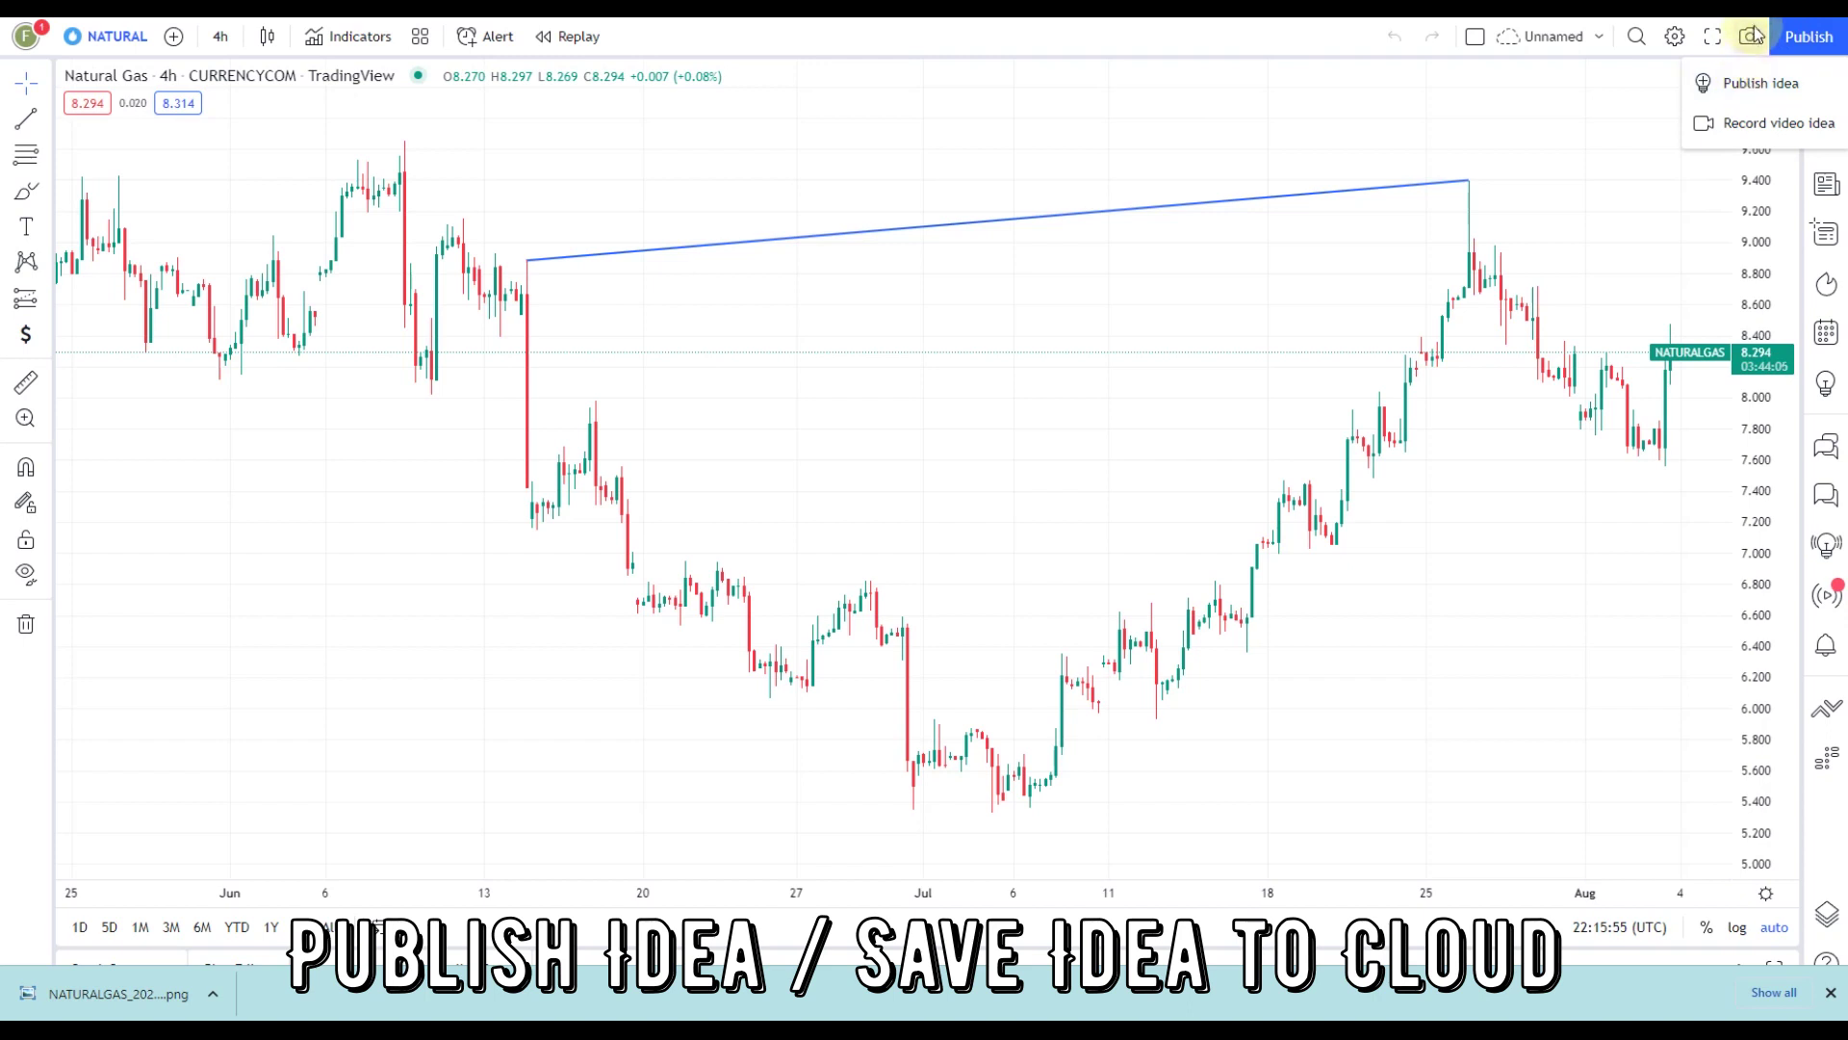
click(1724, 87)
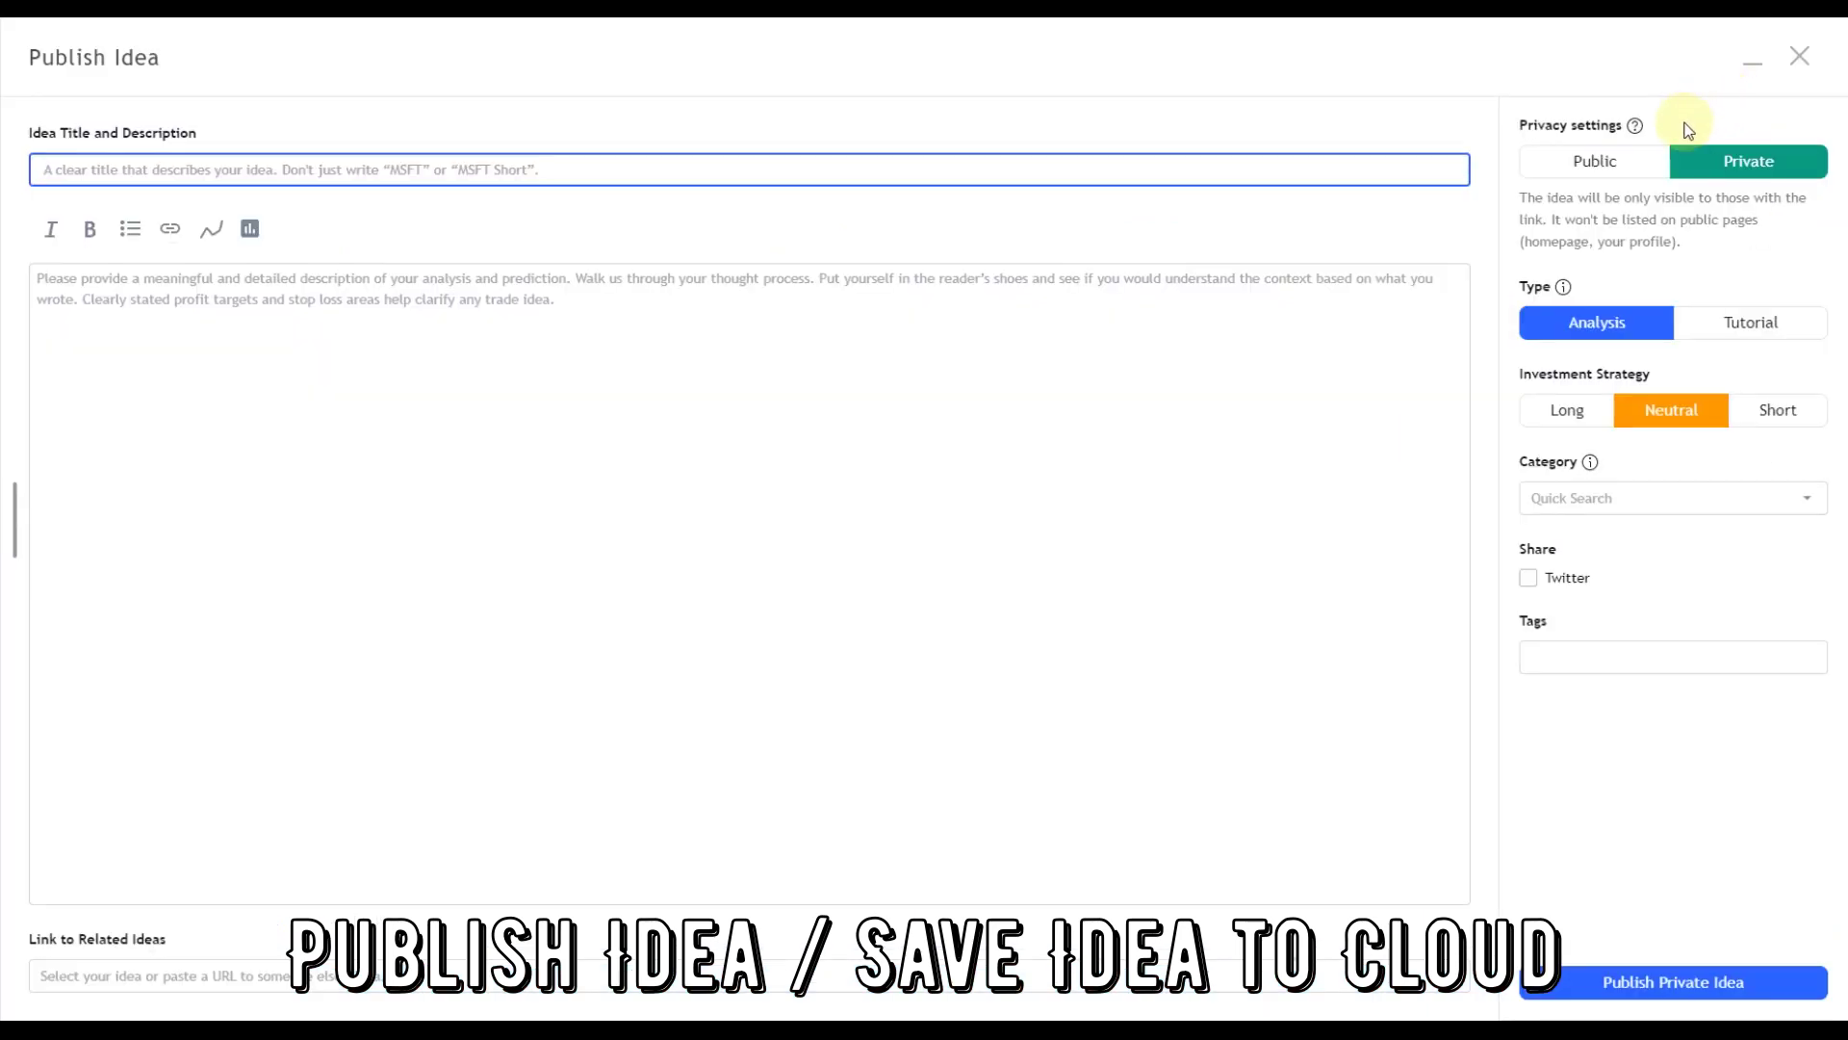
text(My idea is precu)
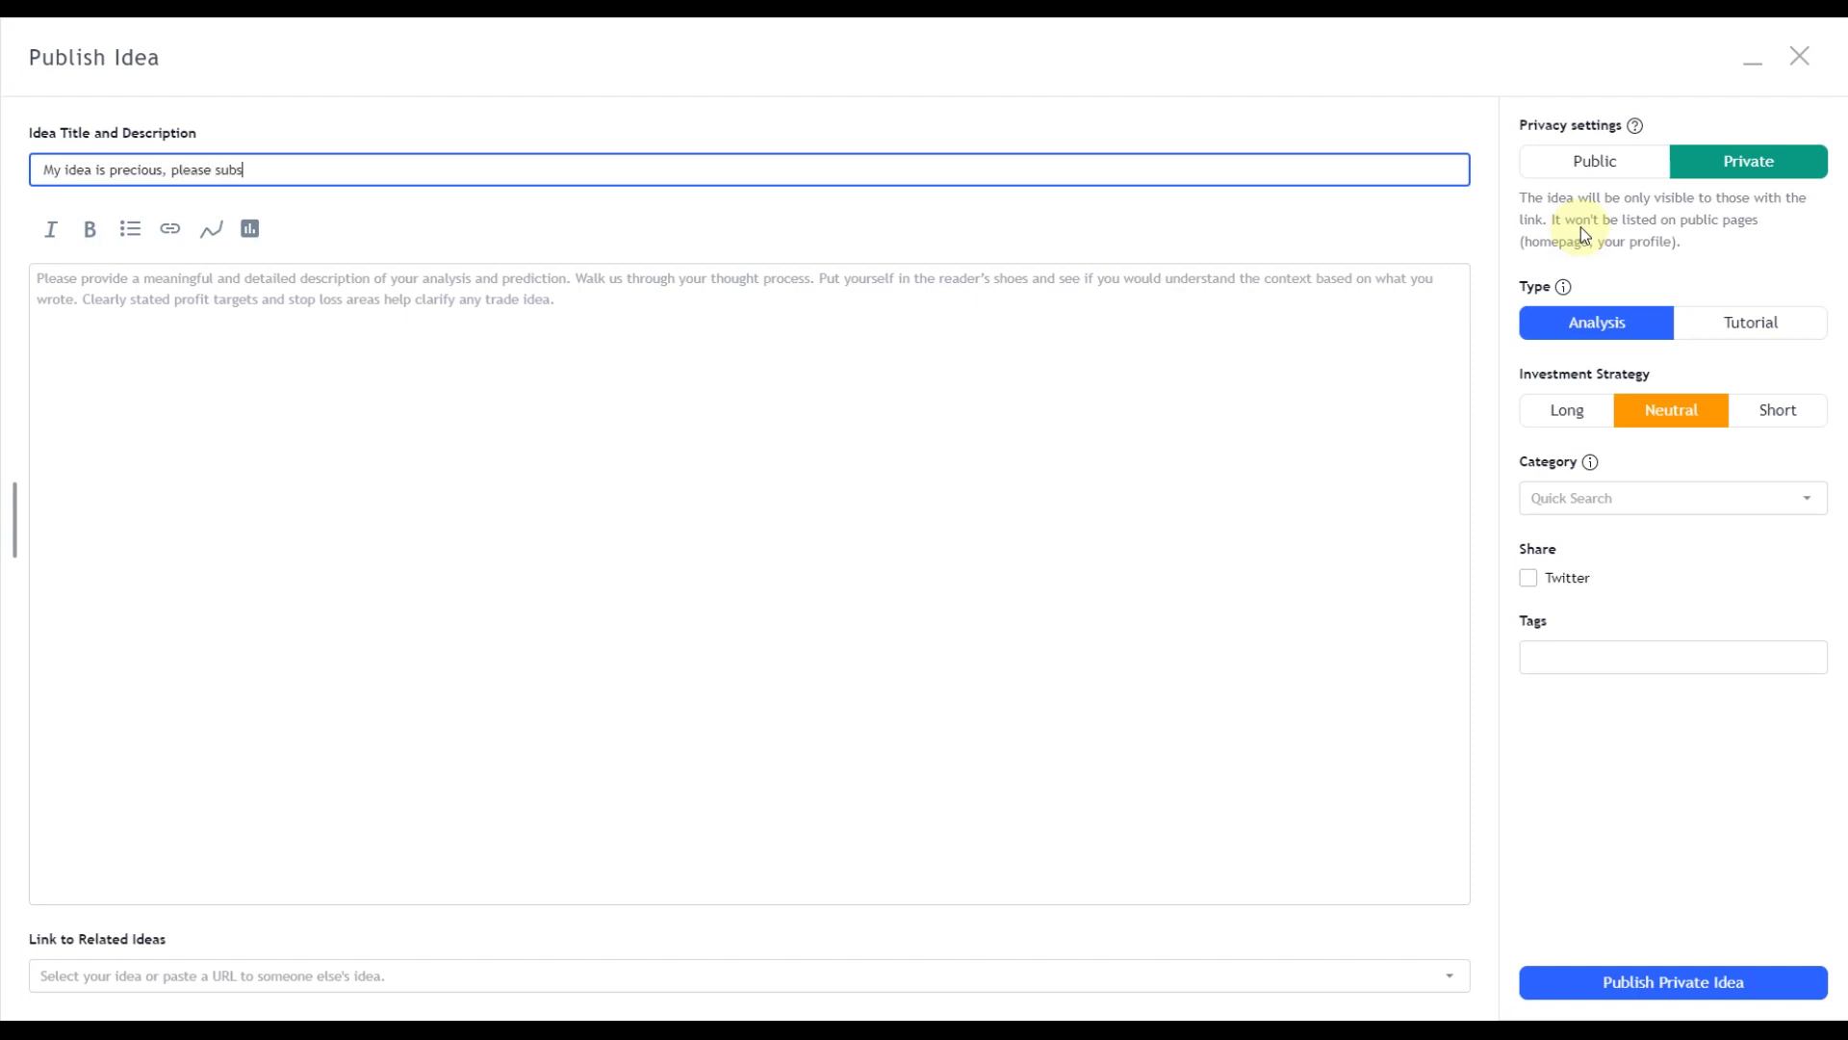
text(channel.)
click(1271, 458)
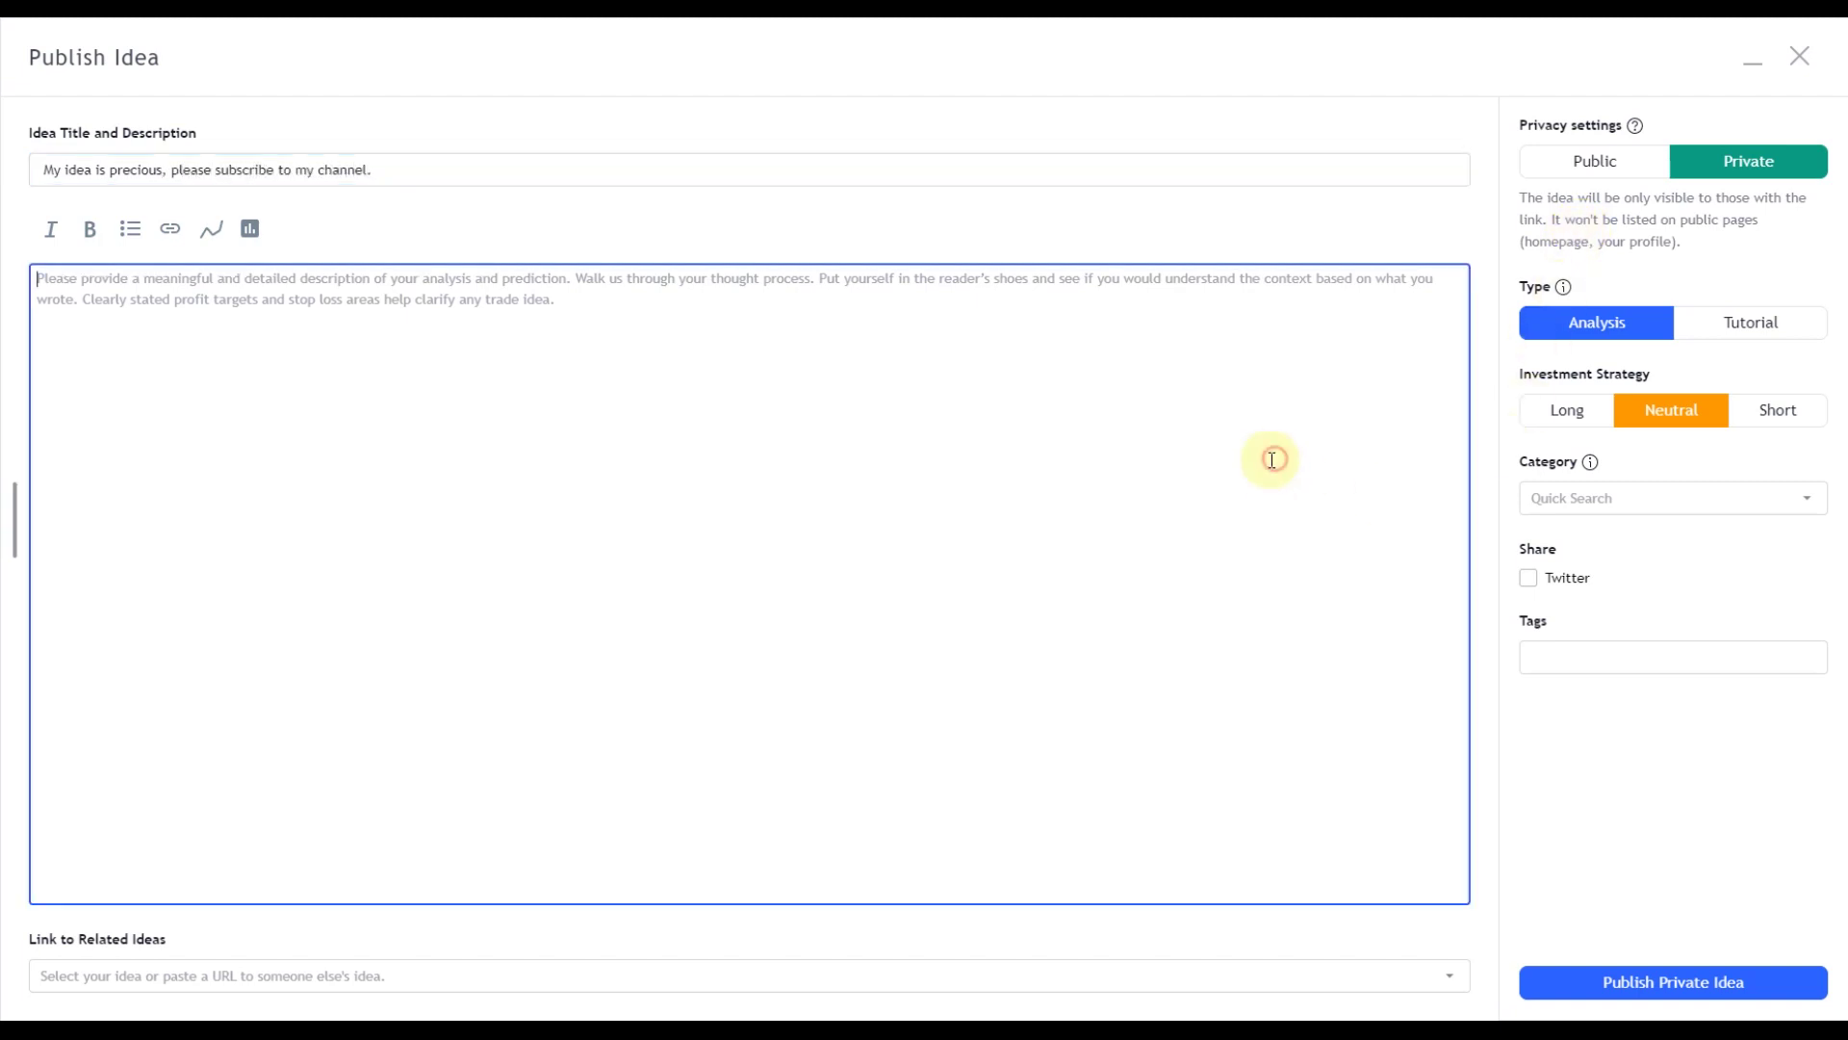
text(Bitcoin to the moon.)
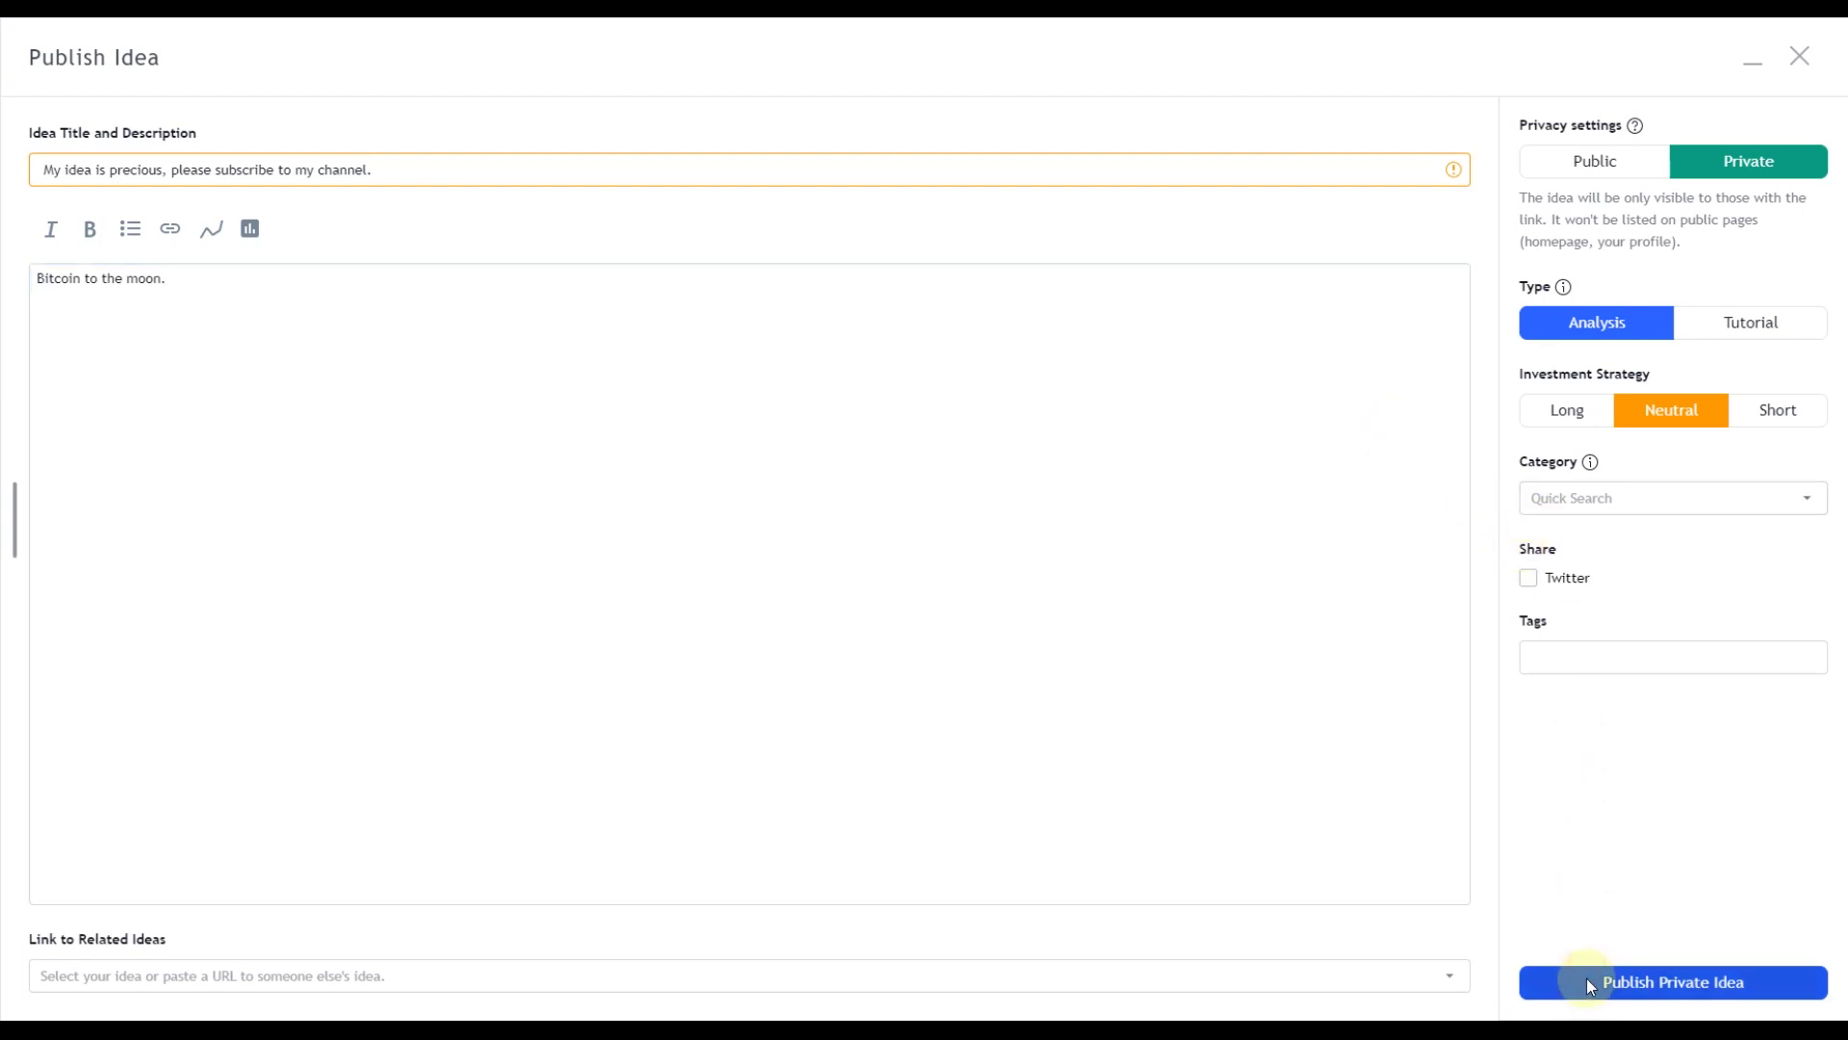
click(1586, 978)
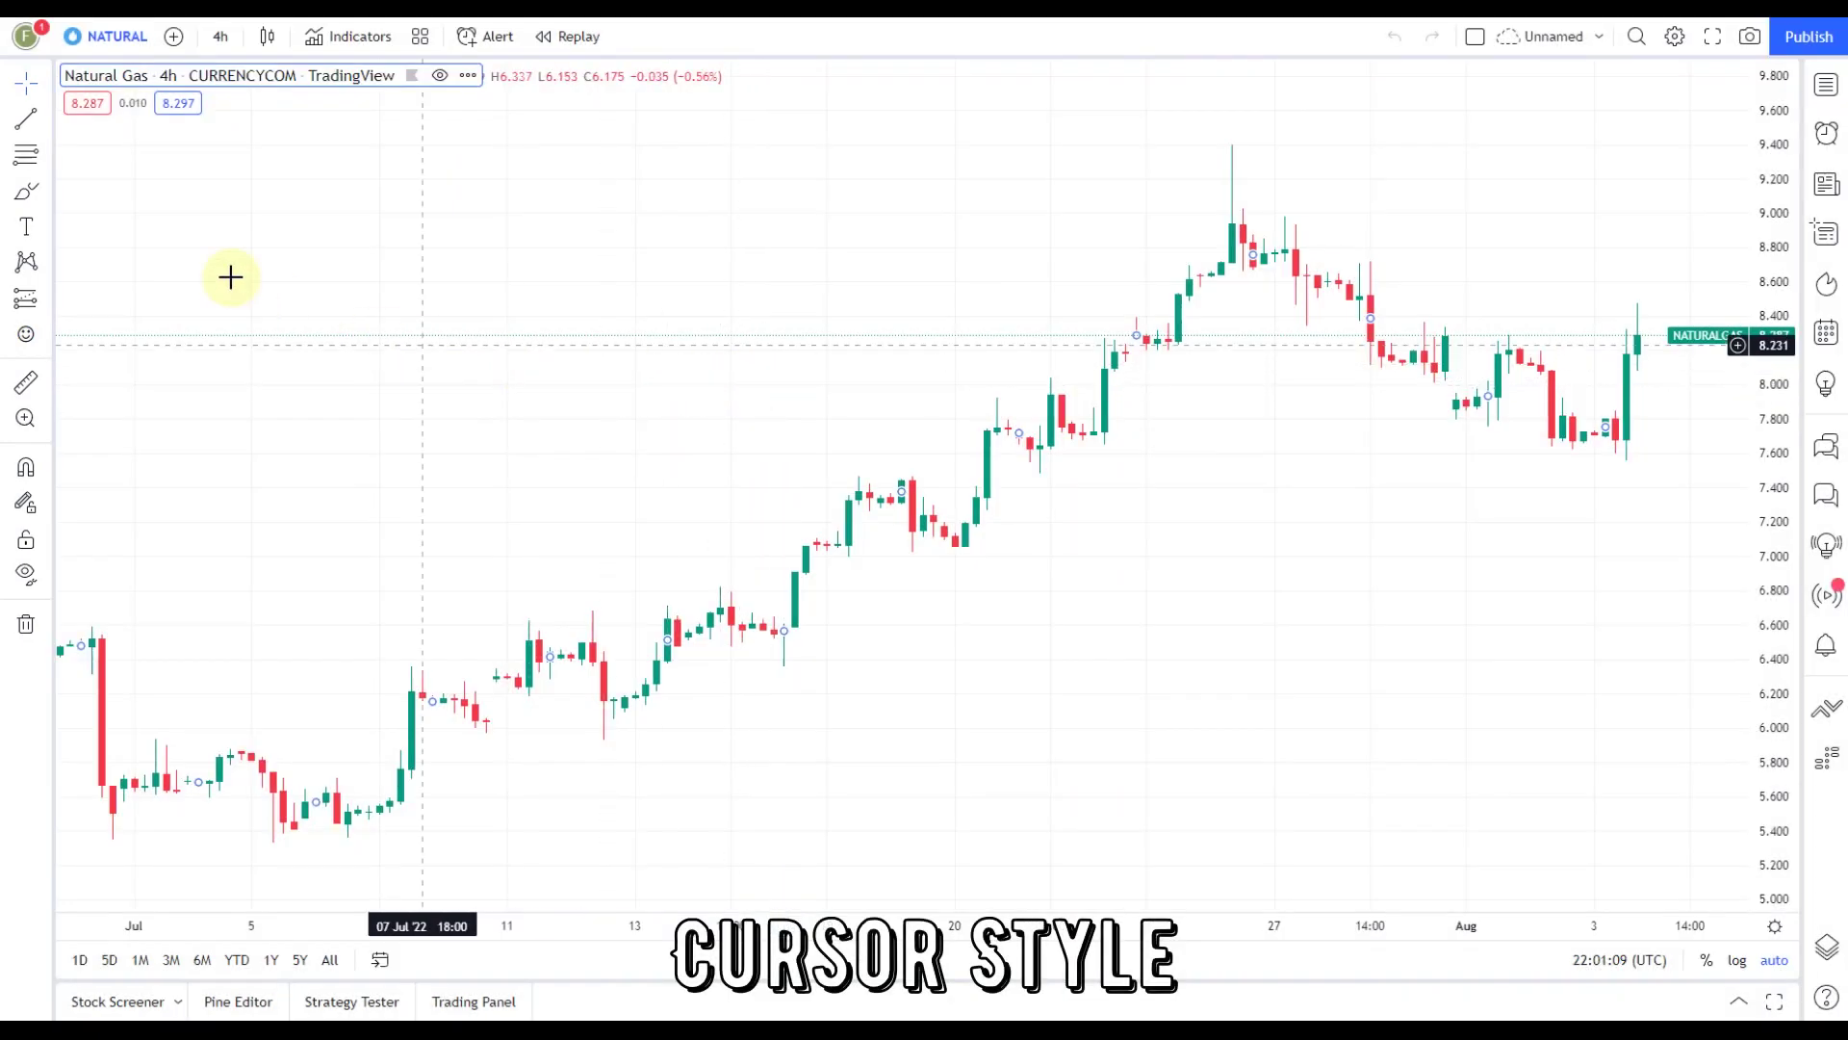
Draw a trend line above the candles from 6 Jul to 22 Jul, and remove it with the Eraser cursor
click(42, 90)
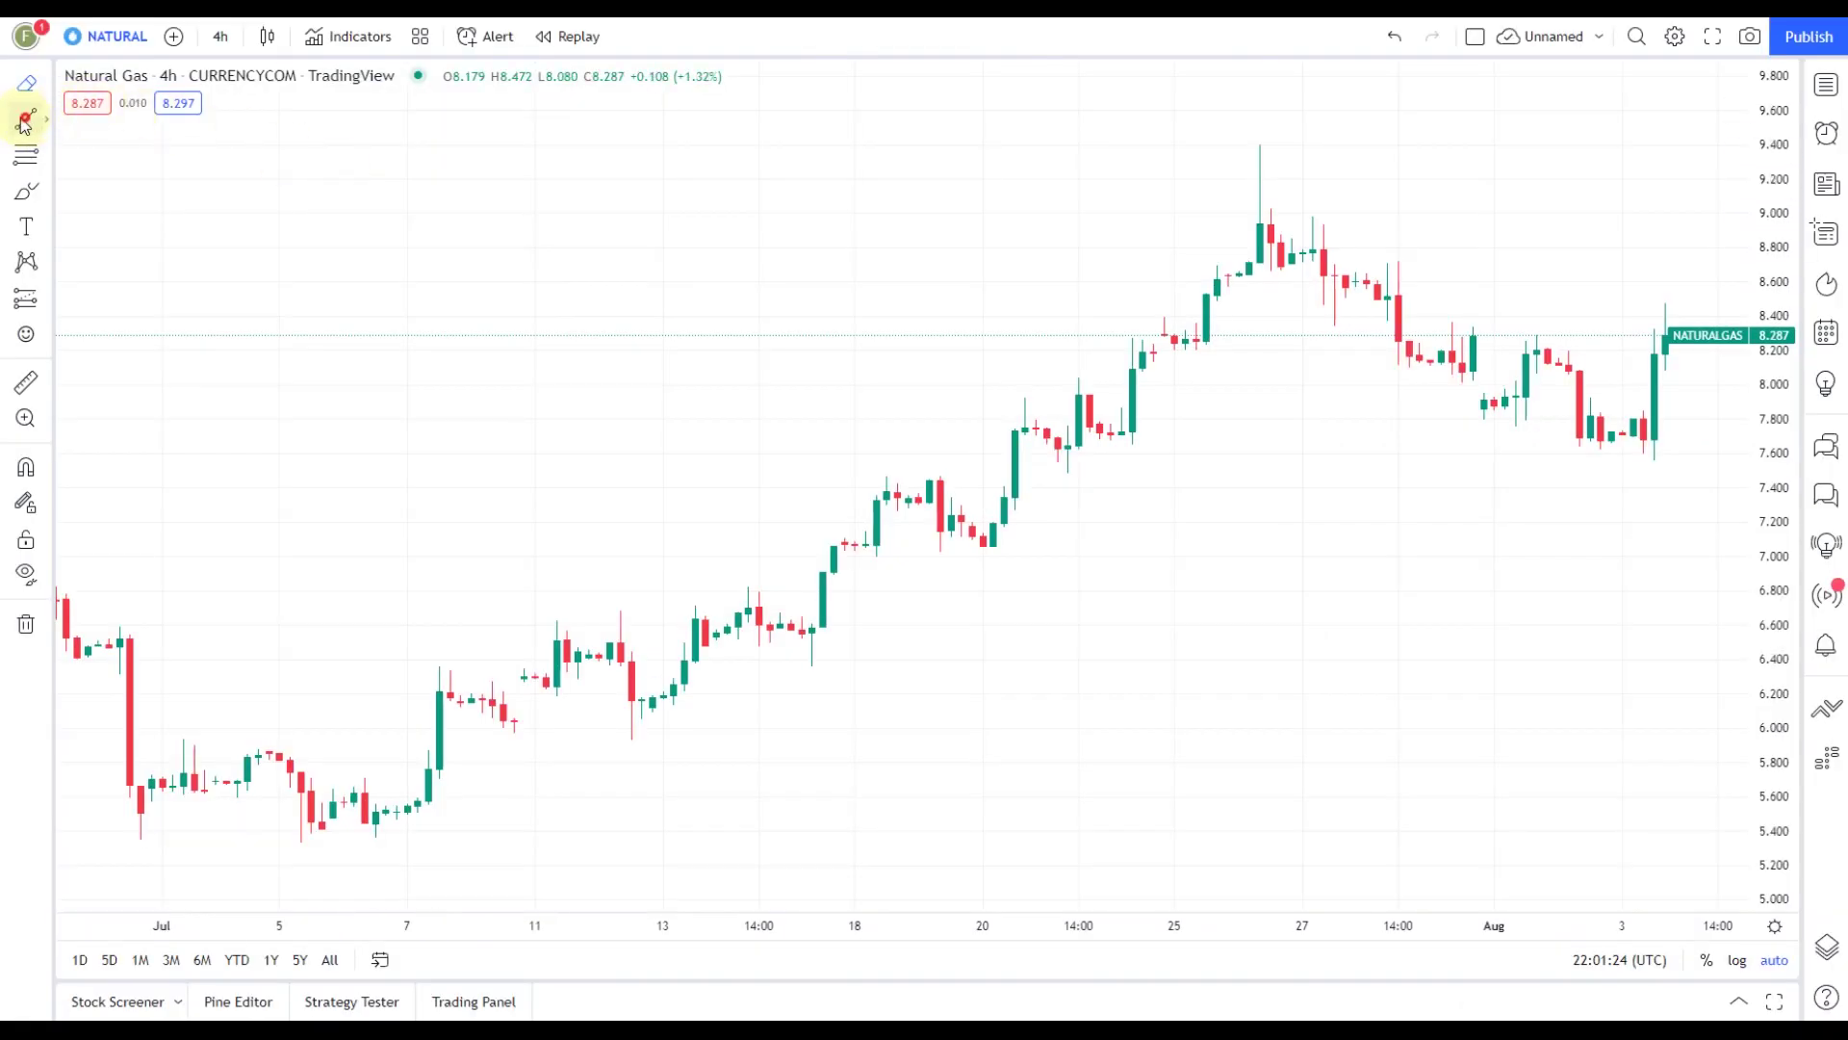
click(365, 430)
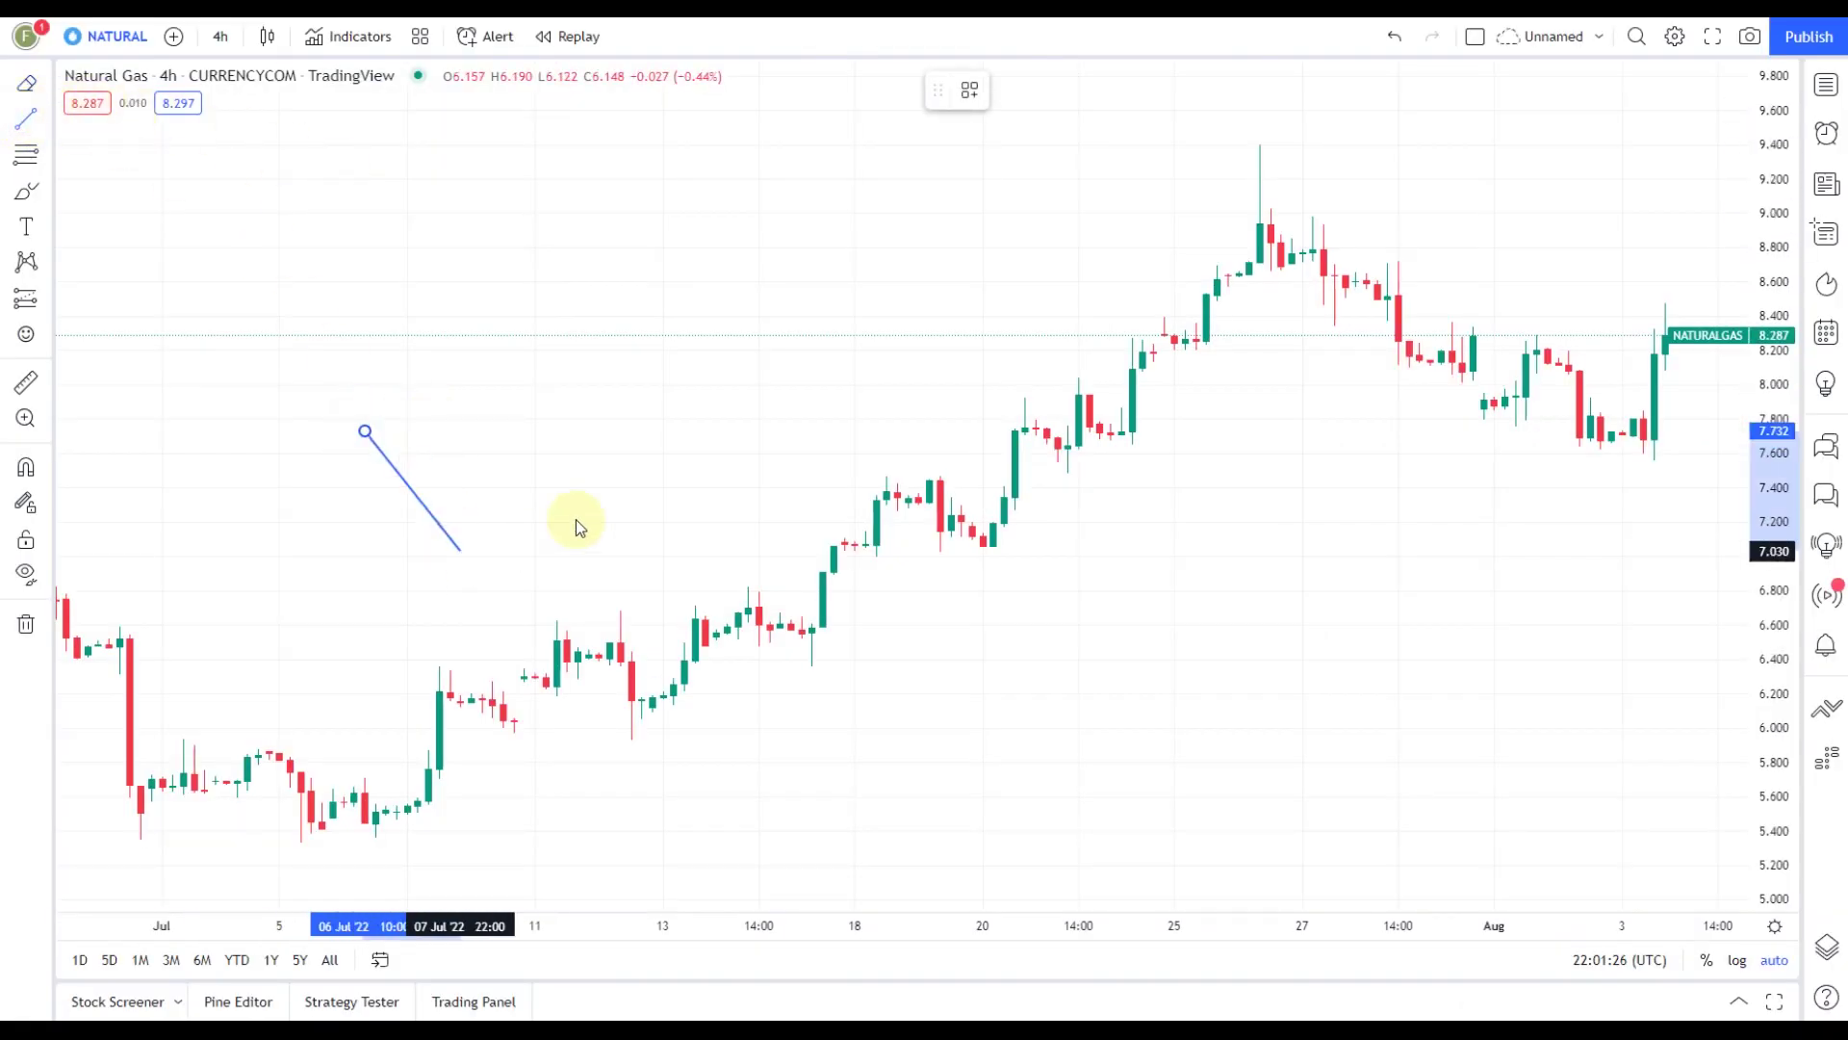
click(1110, 362)
click(45, 83)
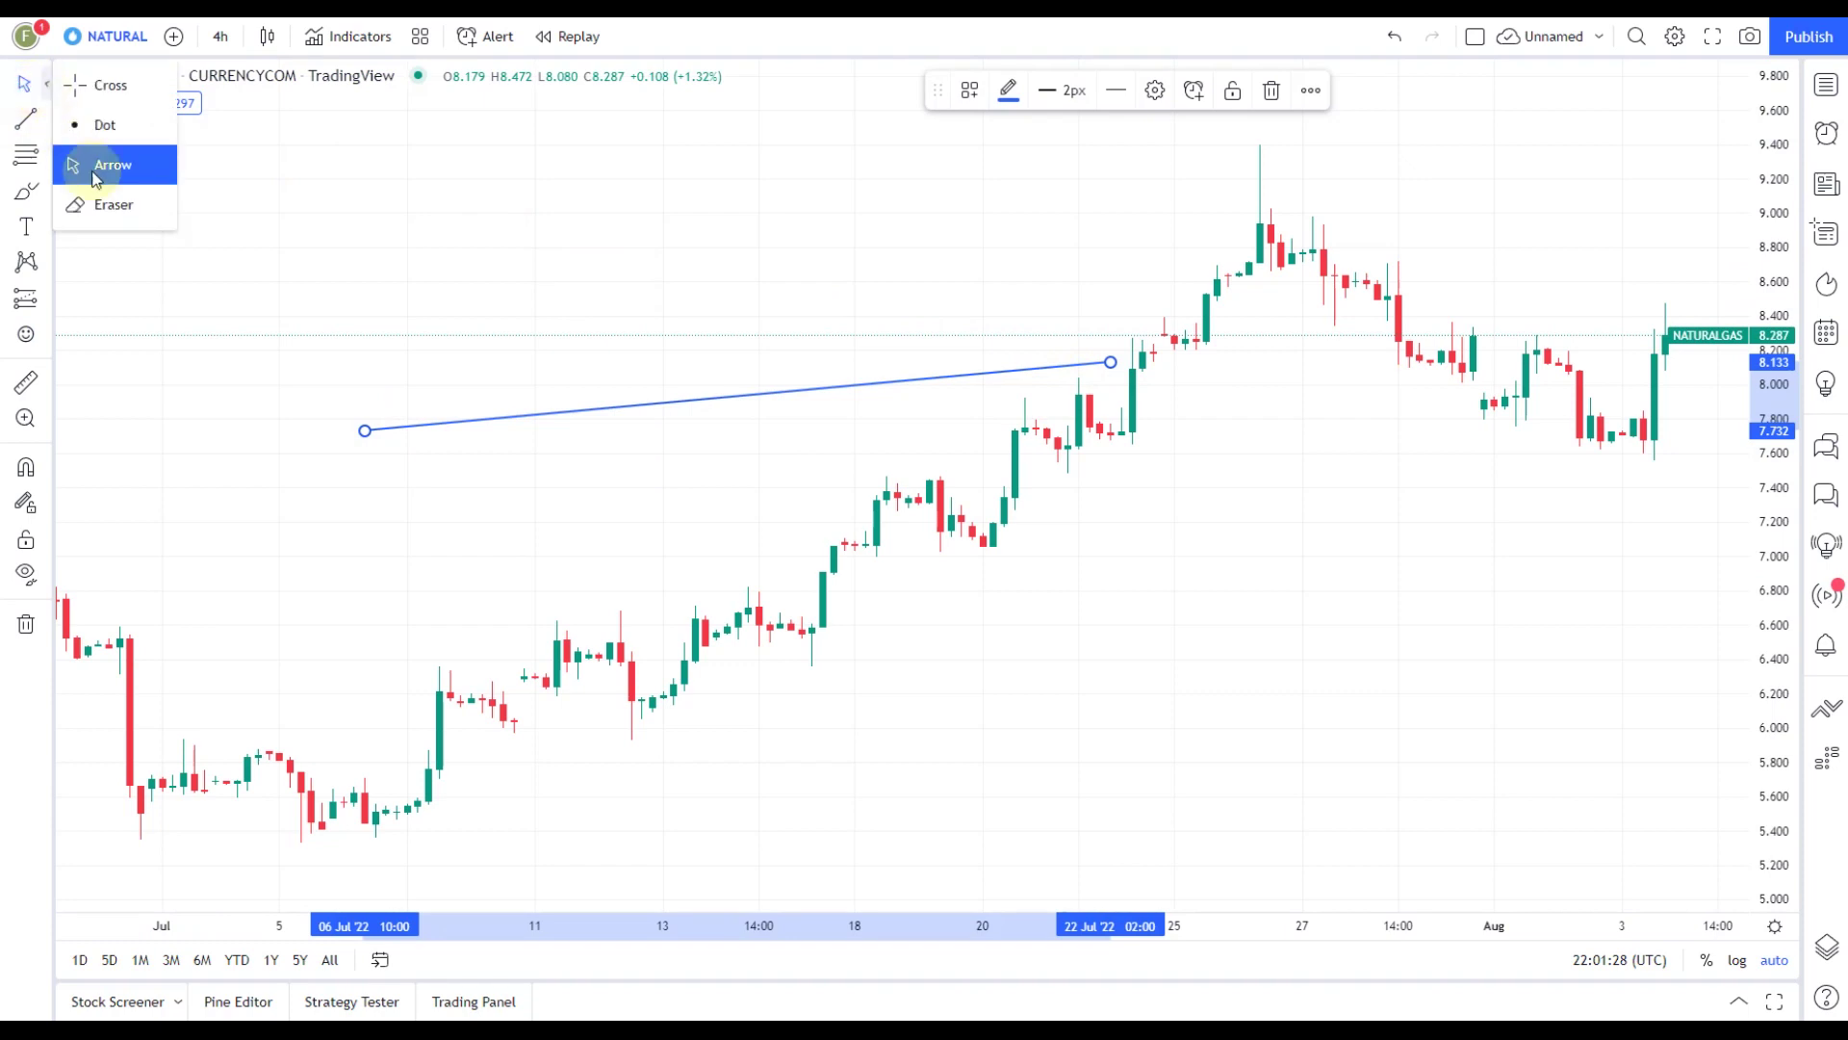
click(114, 205)
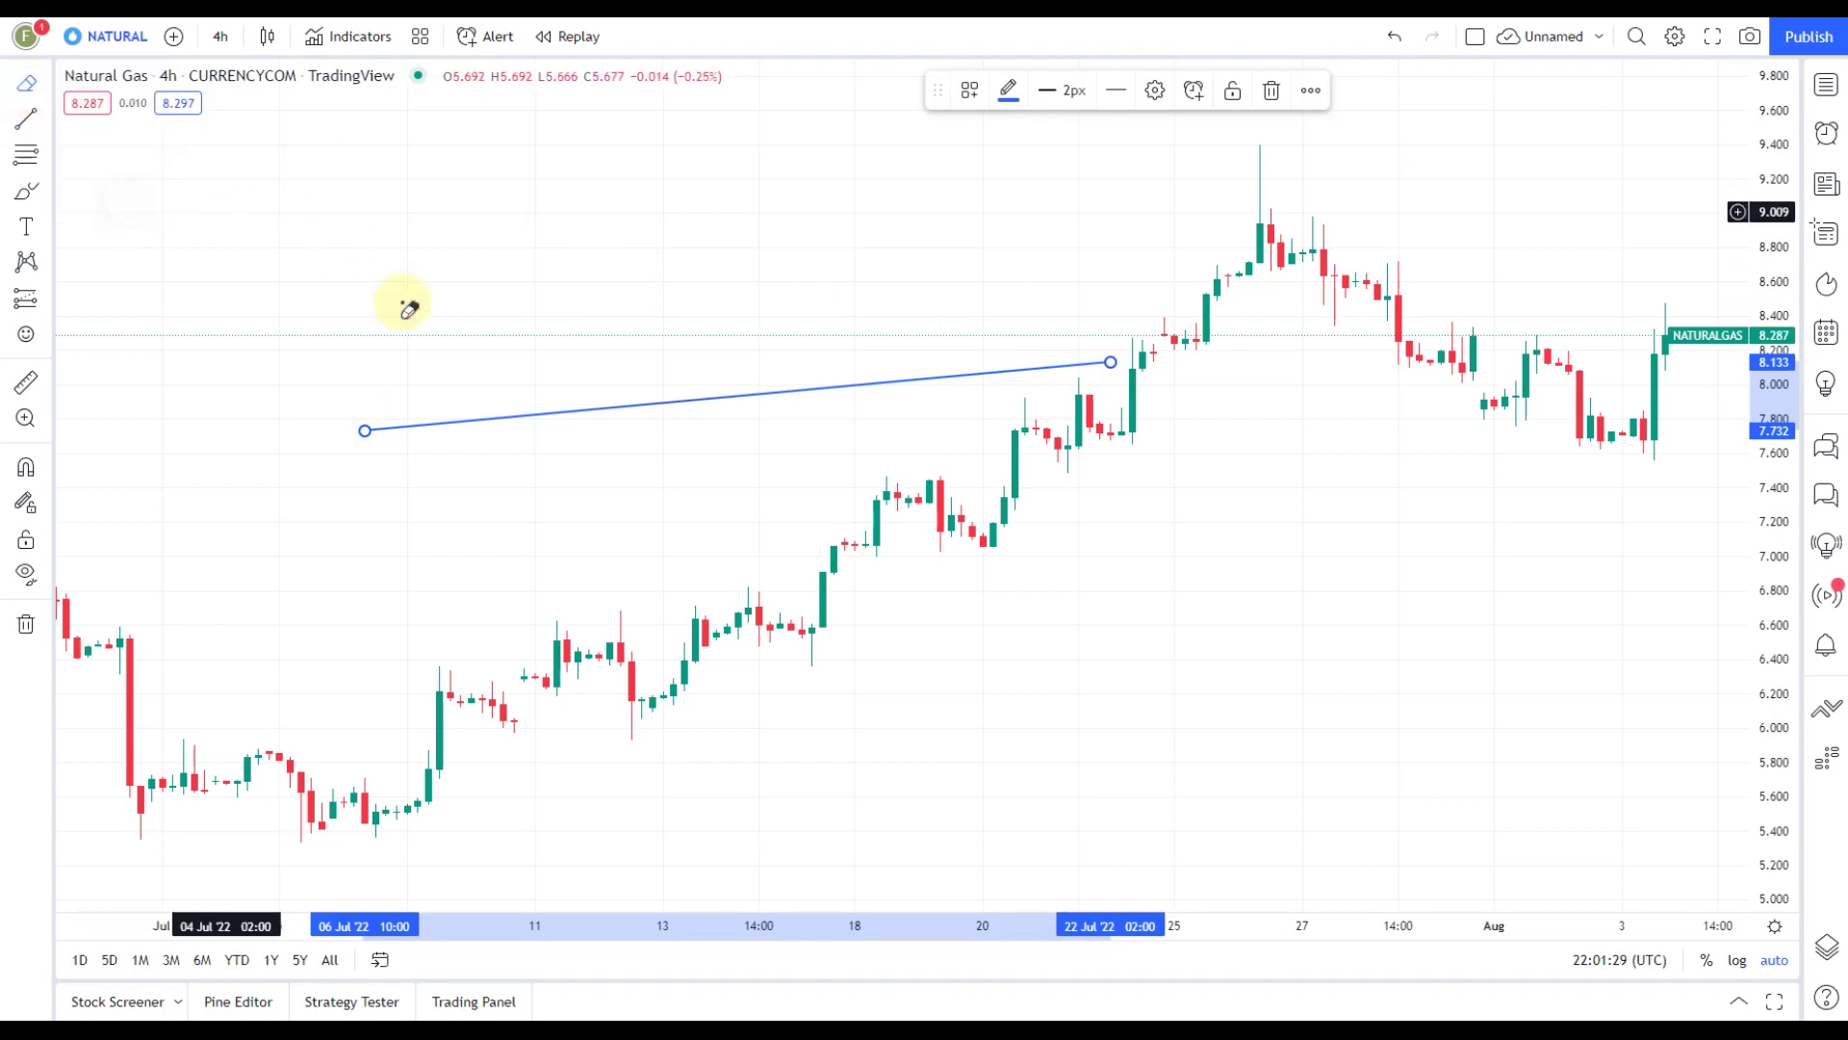
click(450, 428)
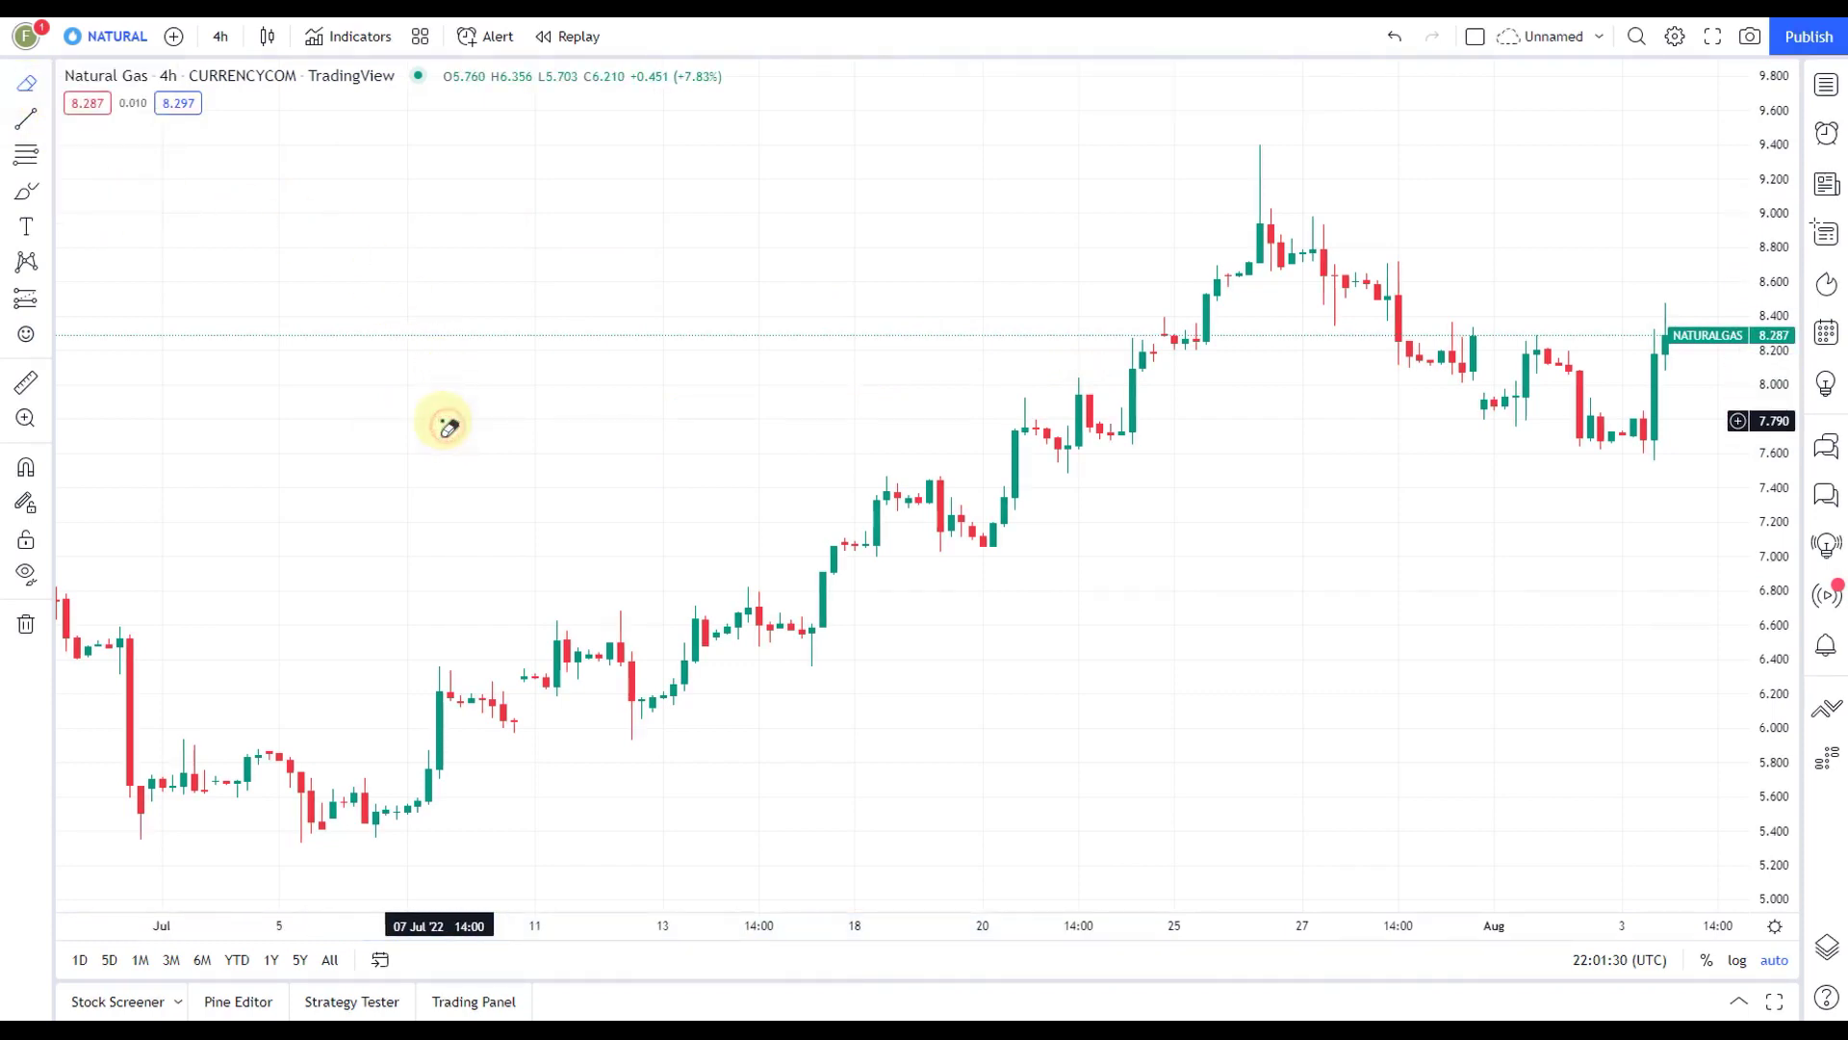
Draw a Parallel Channel around the uptrend from the 7 Jul high to the 26 Jul peak, and remove it
click(45, 119)
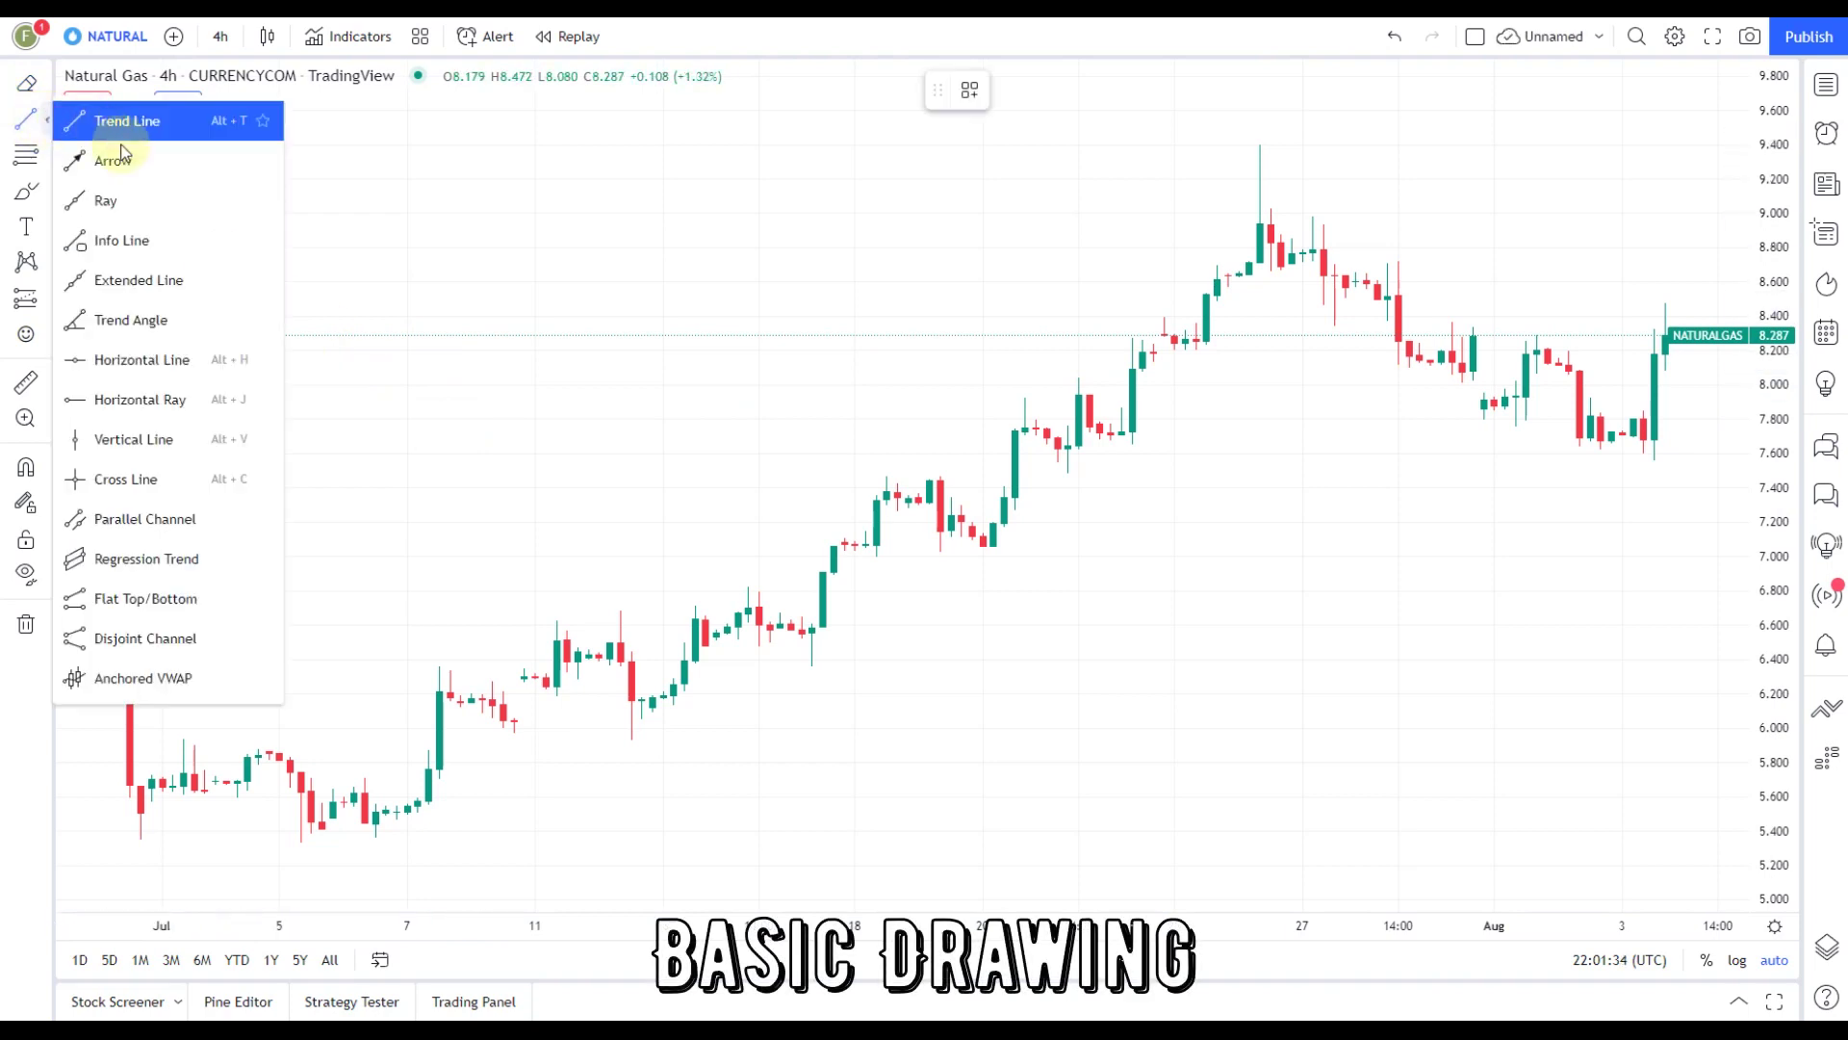
click(204, 521)
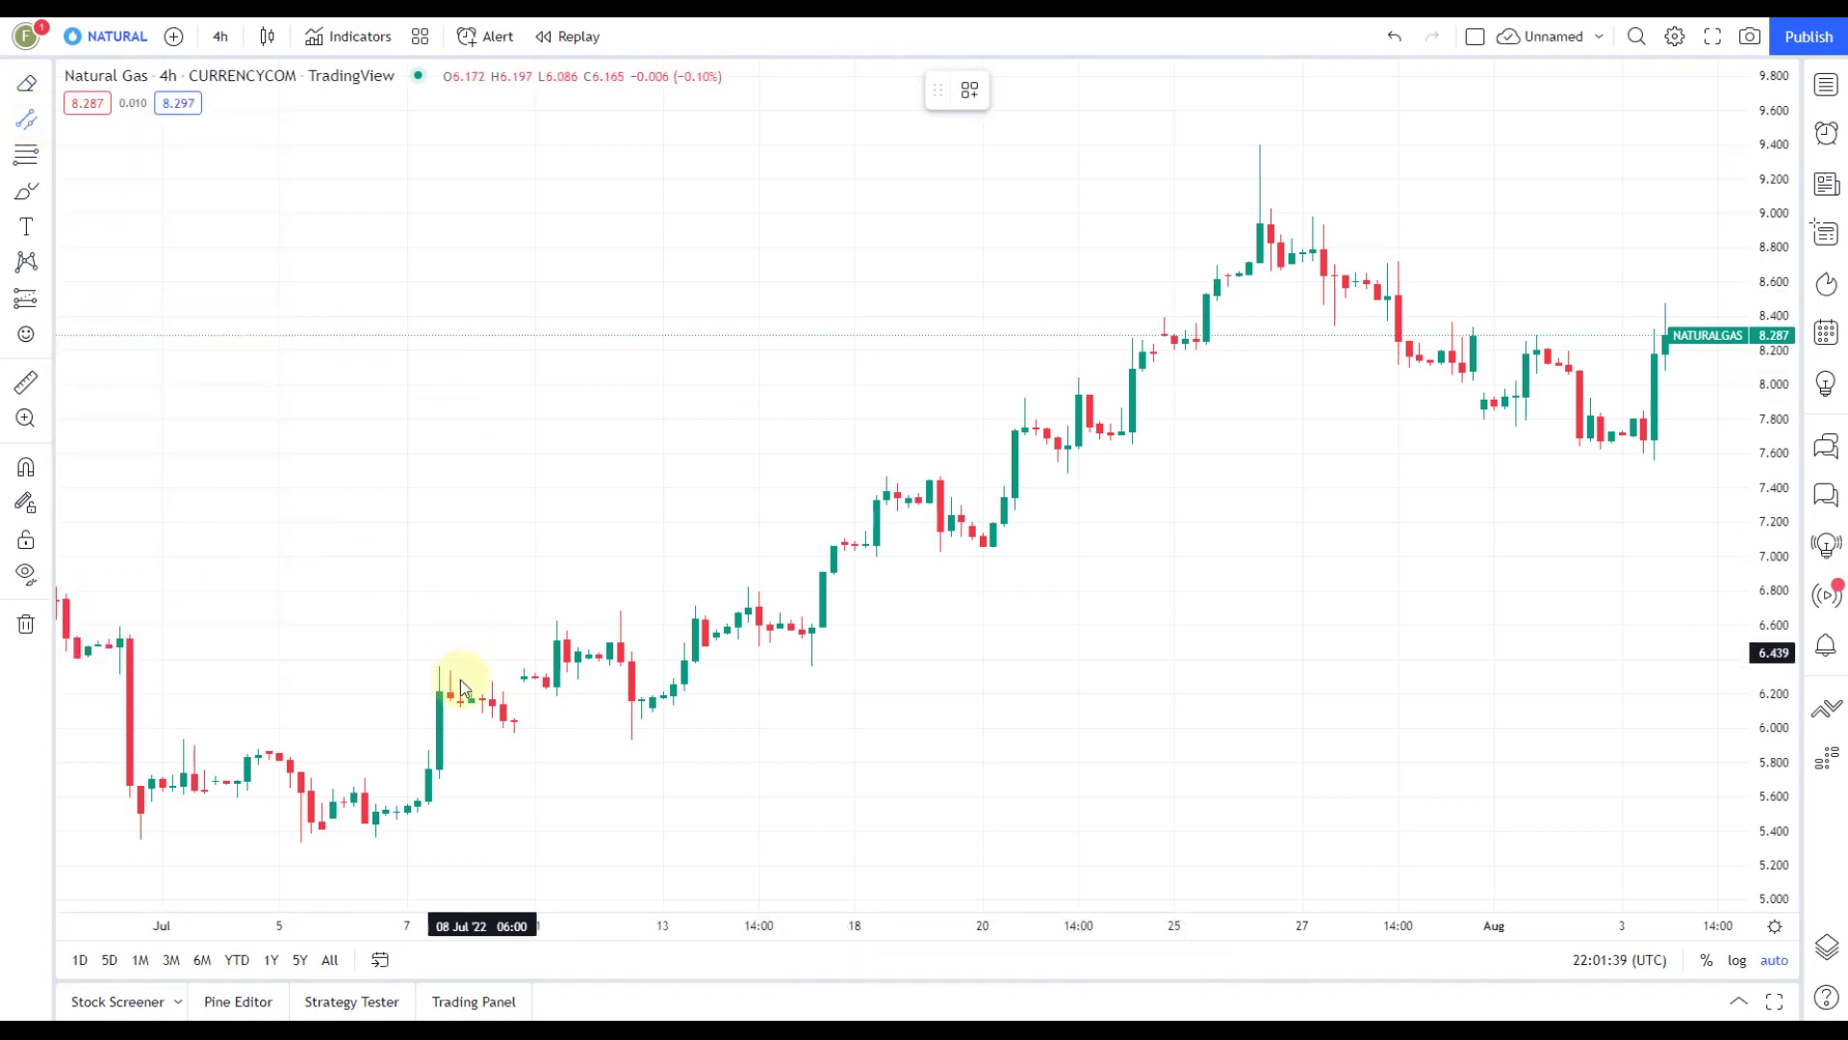
click(1259, 146)
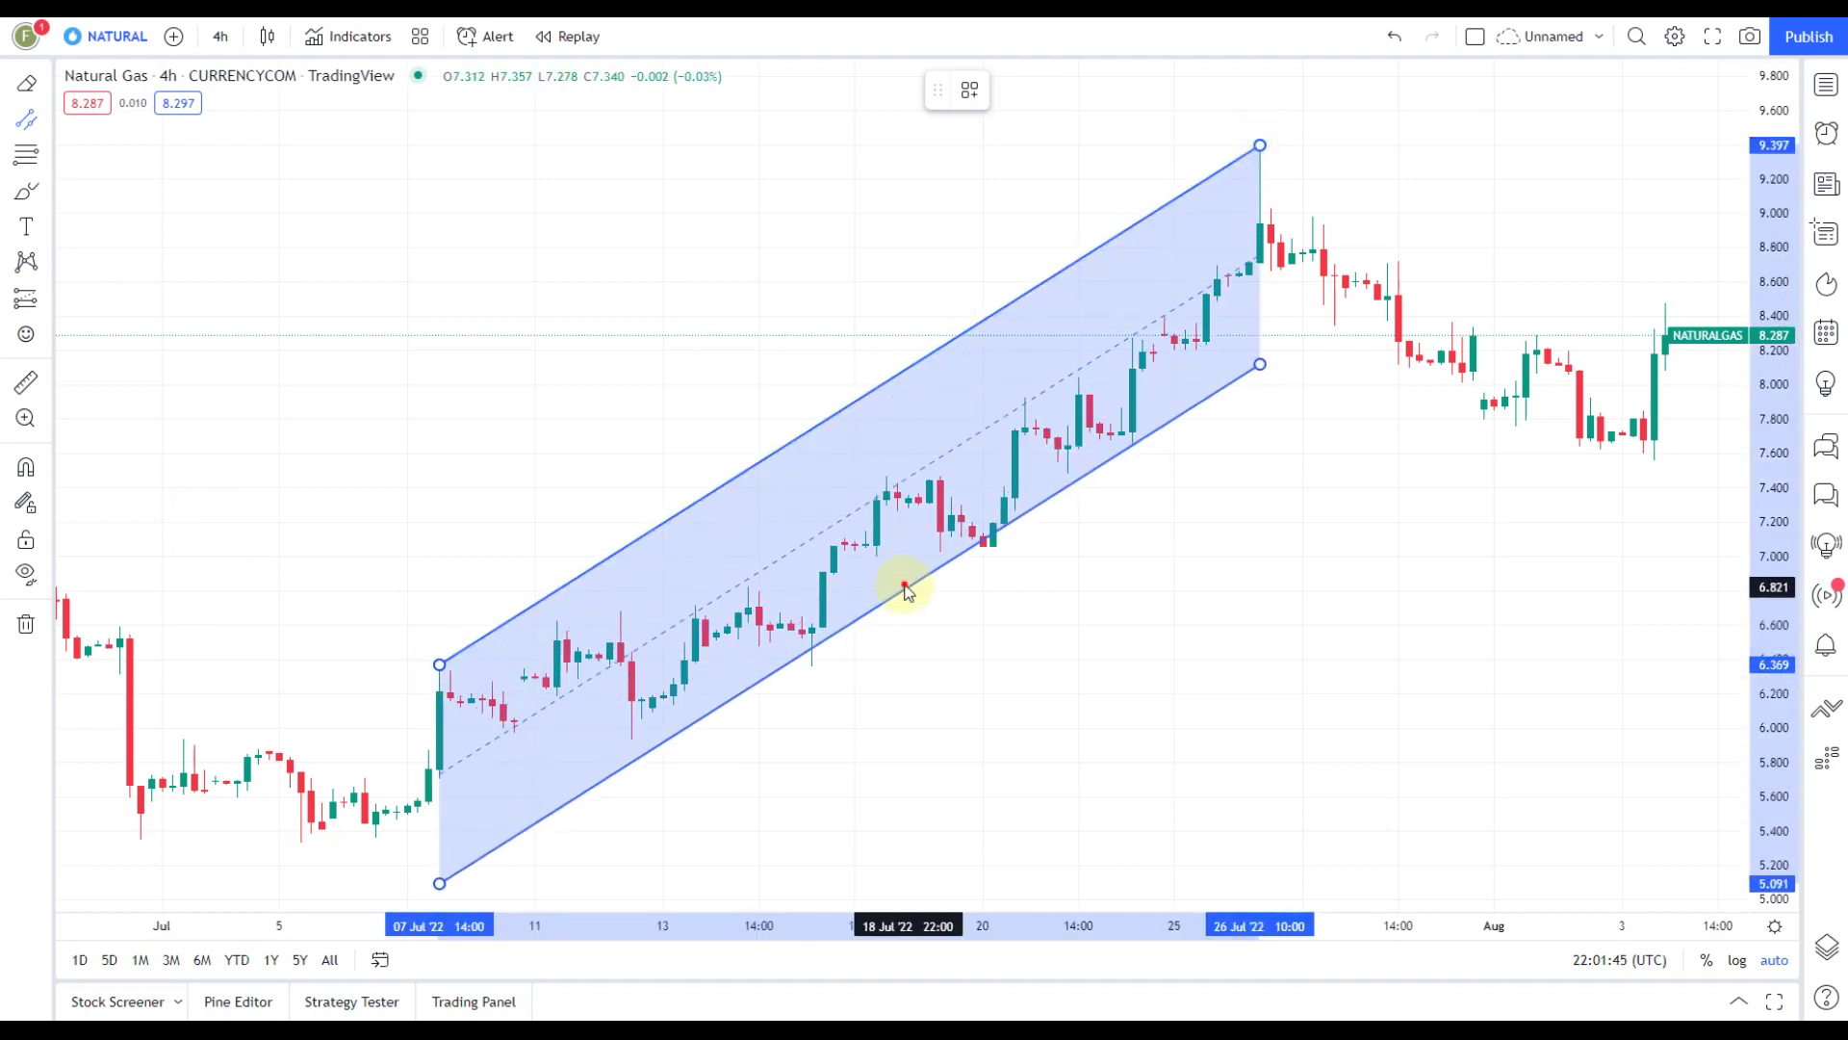
click(904, 586)
click(1310, 90)
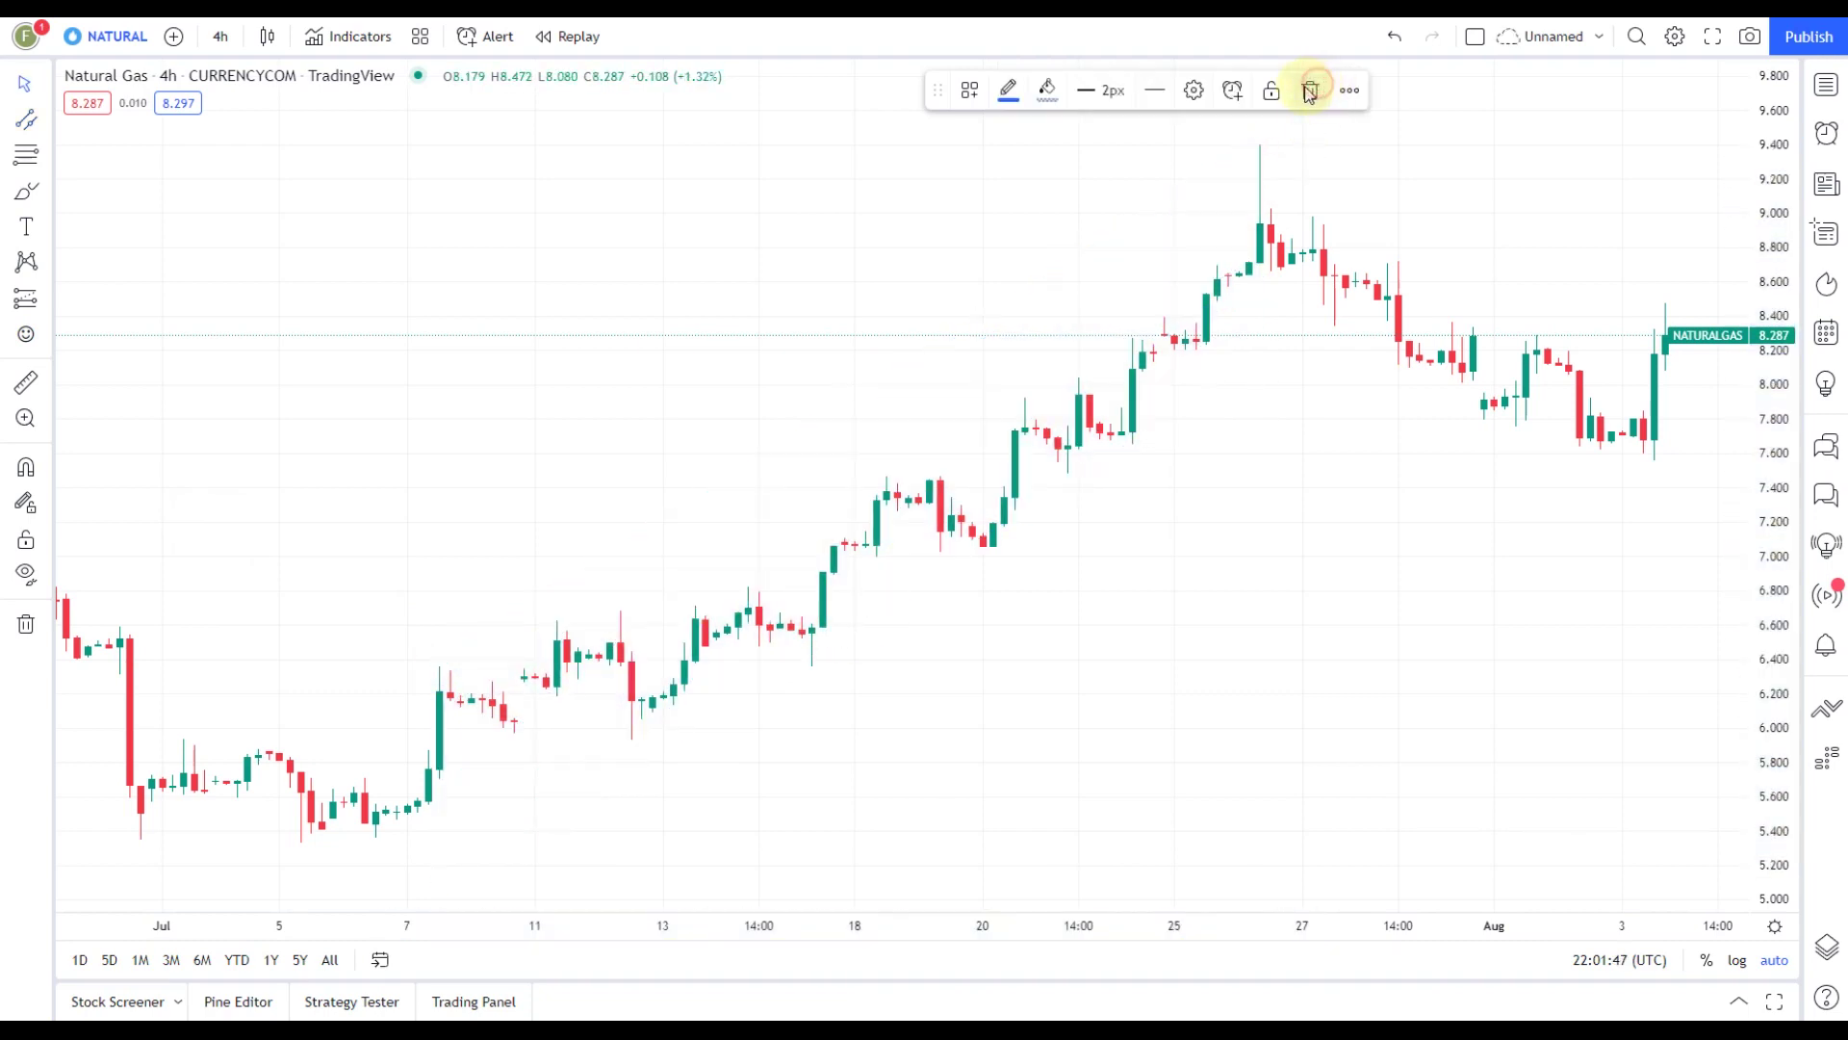
Browse the Fibonacci and Gann drawing tools, and make several freehand strokes on the chart with the Highlighter
click(45, 157)
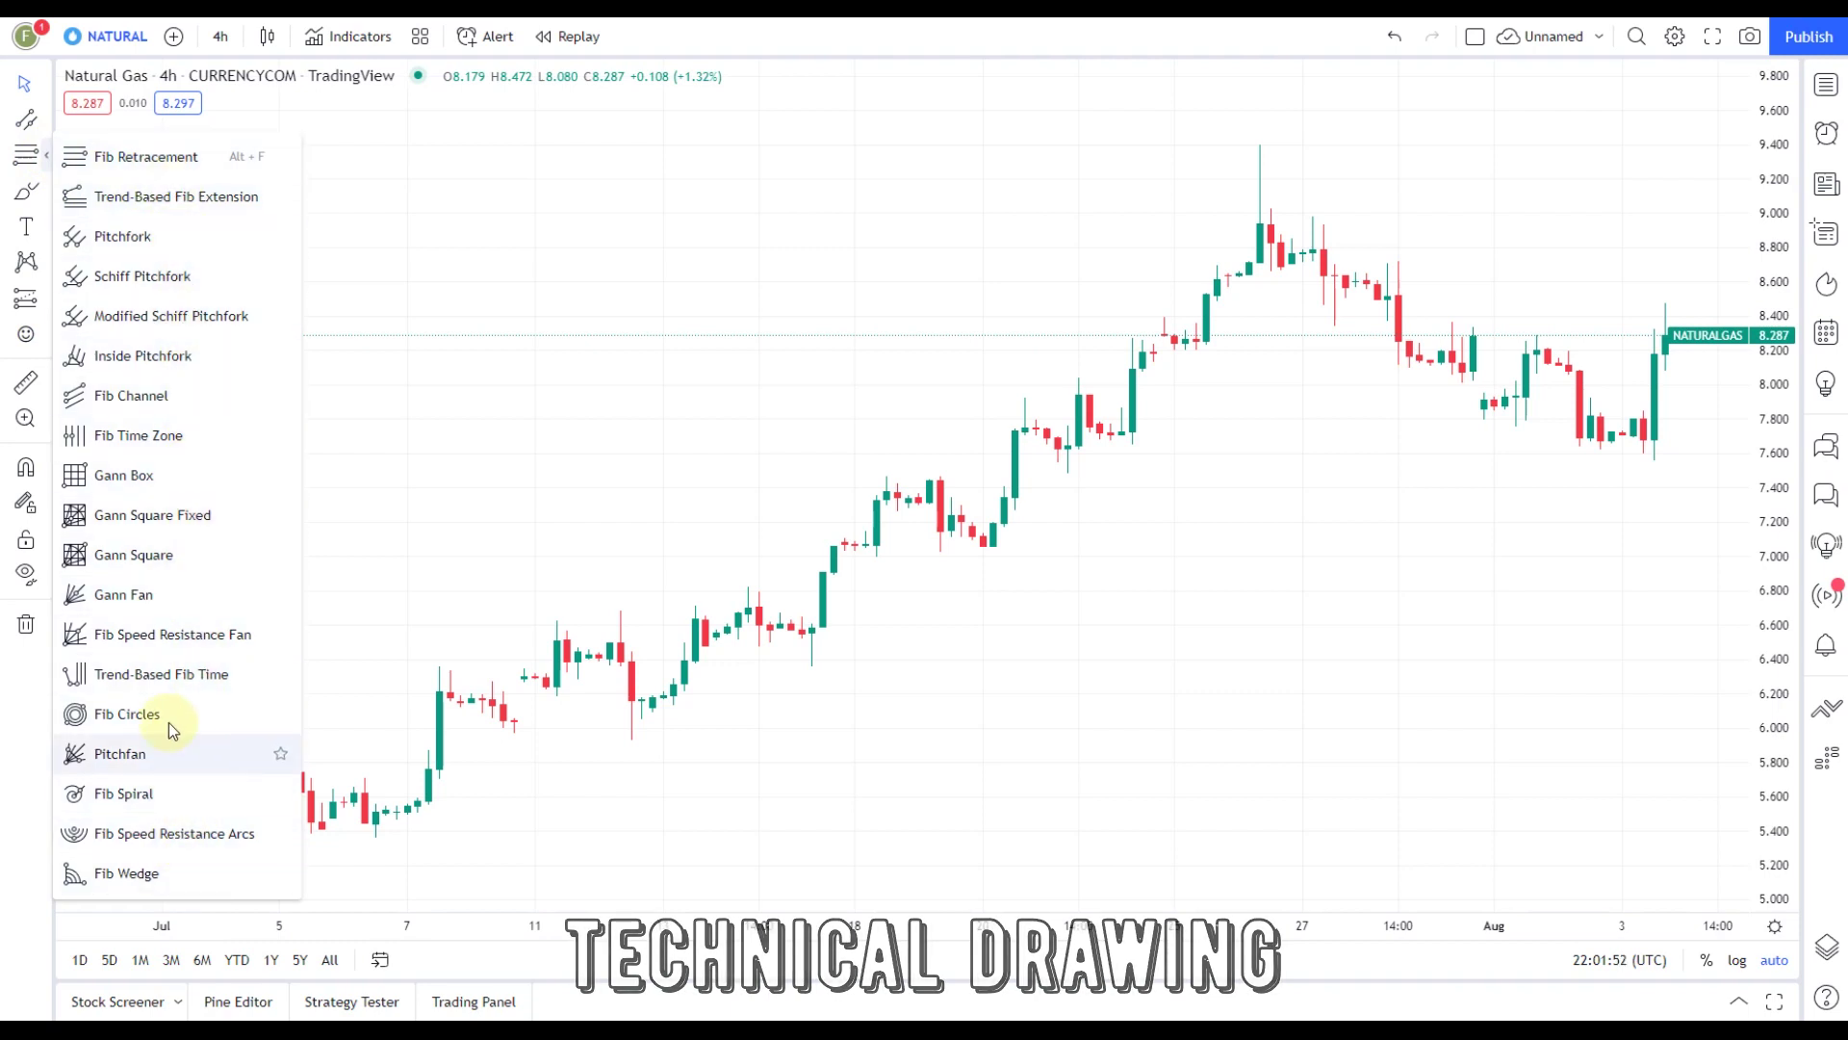
click(46, 194)
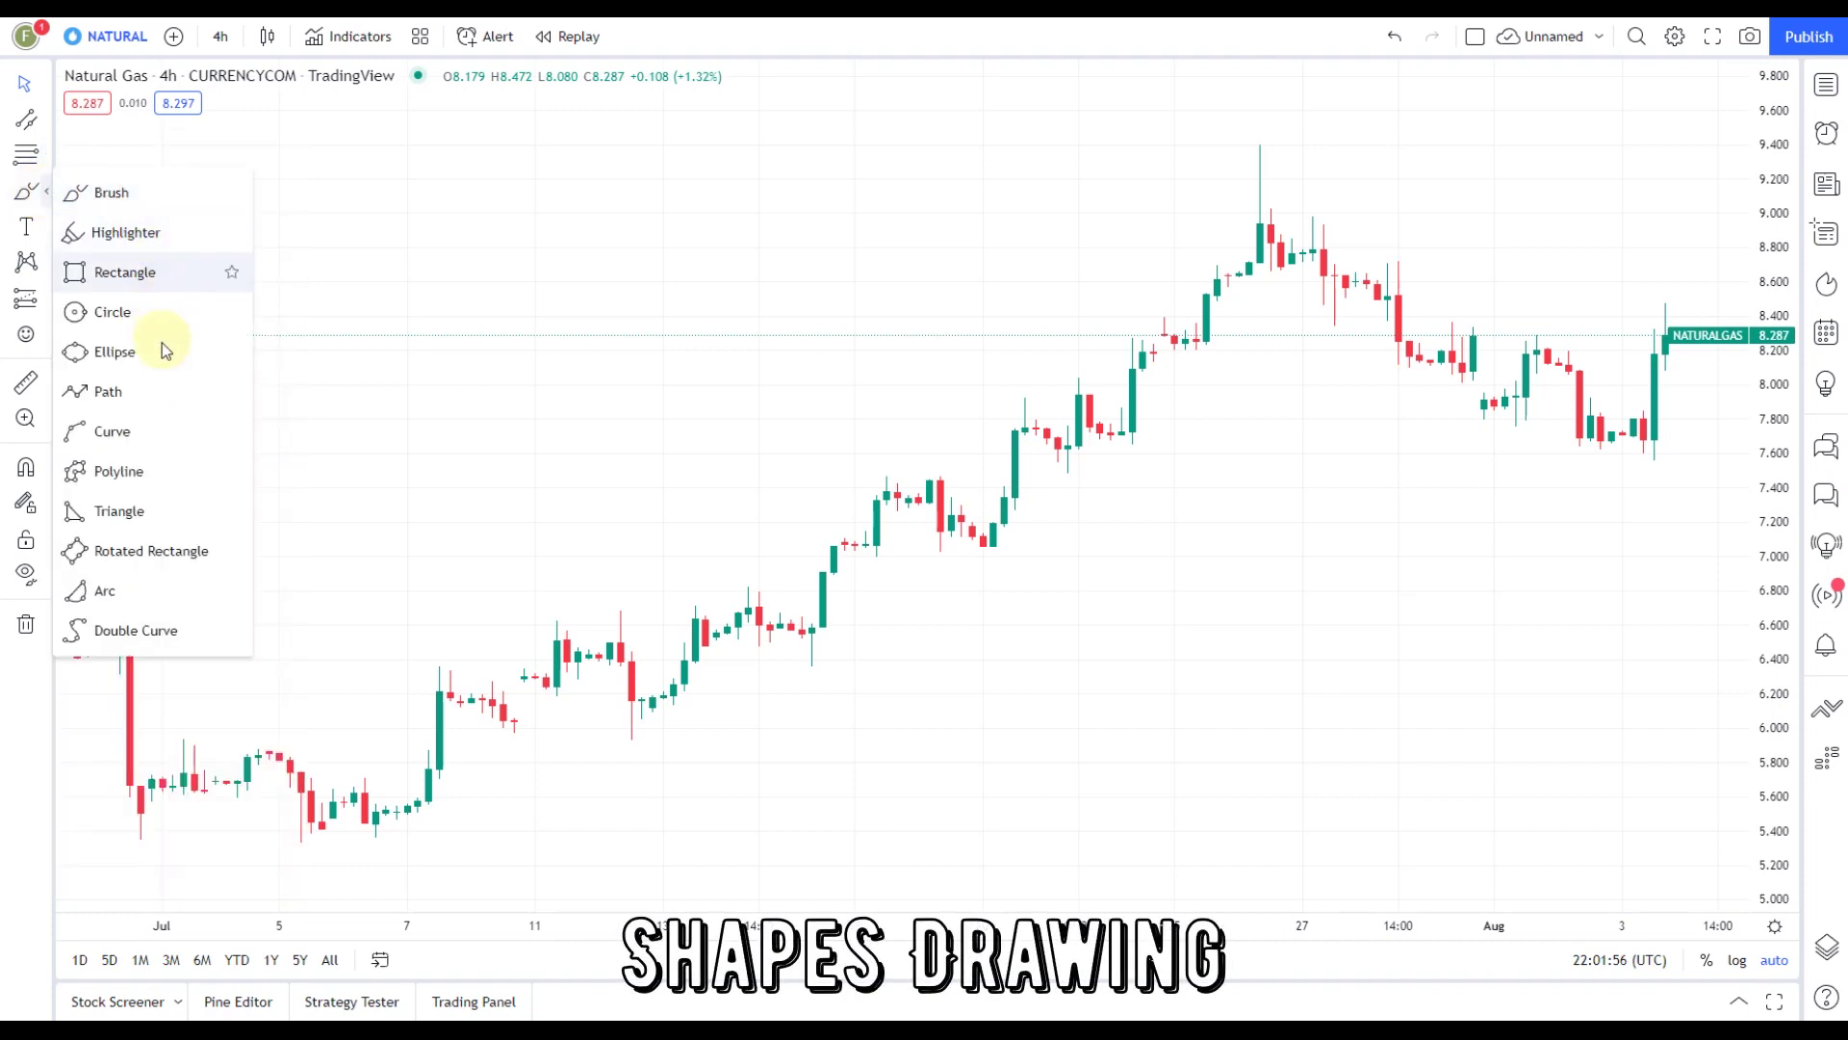
click(140, 235)
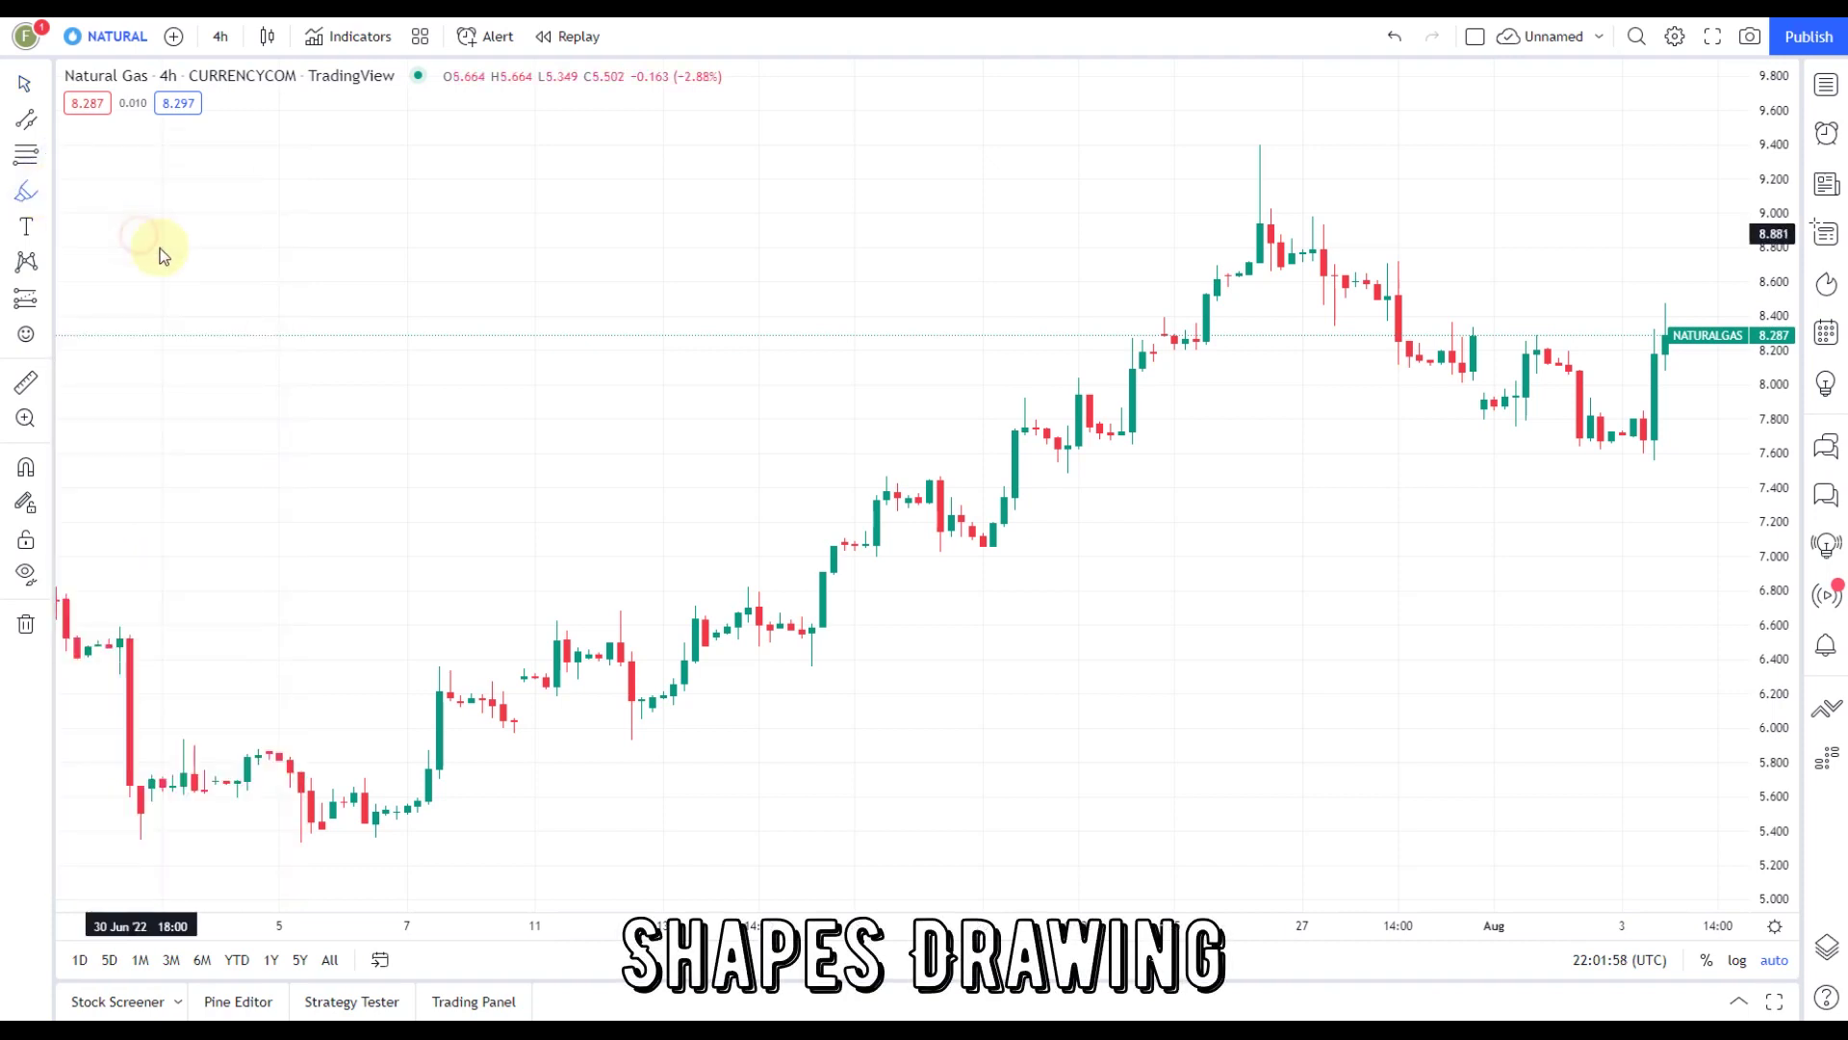
drag(959, 509, 1148, 376)
drag(470, 275, 481, 358)
mouse_move(486, 327)
mouse_down()
mouse_move(610, 256)
mouse_move(616, 317)
mouse_up()
mouse_move(520, 438)
mouse_down()
mouse_move(615, 434)
mouse_move(685, 391)
mouse_up()
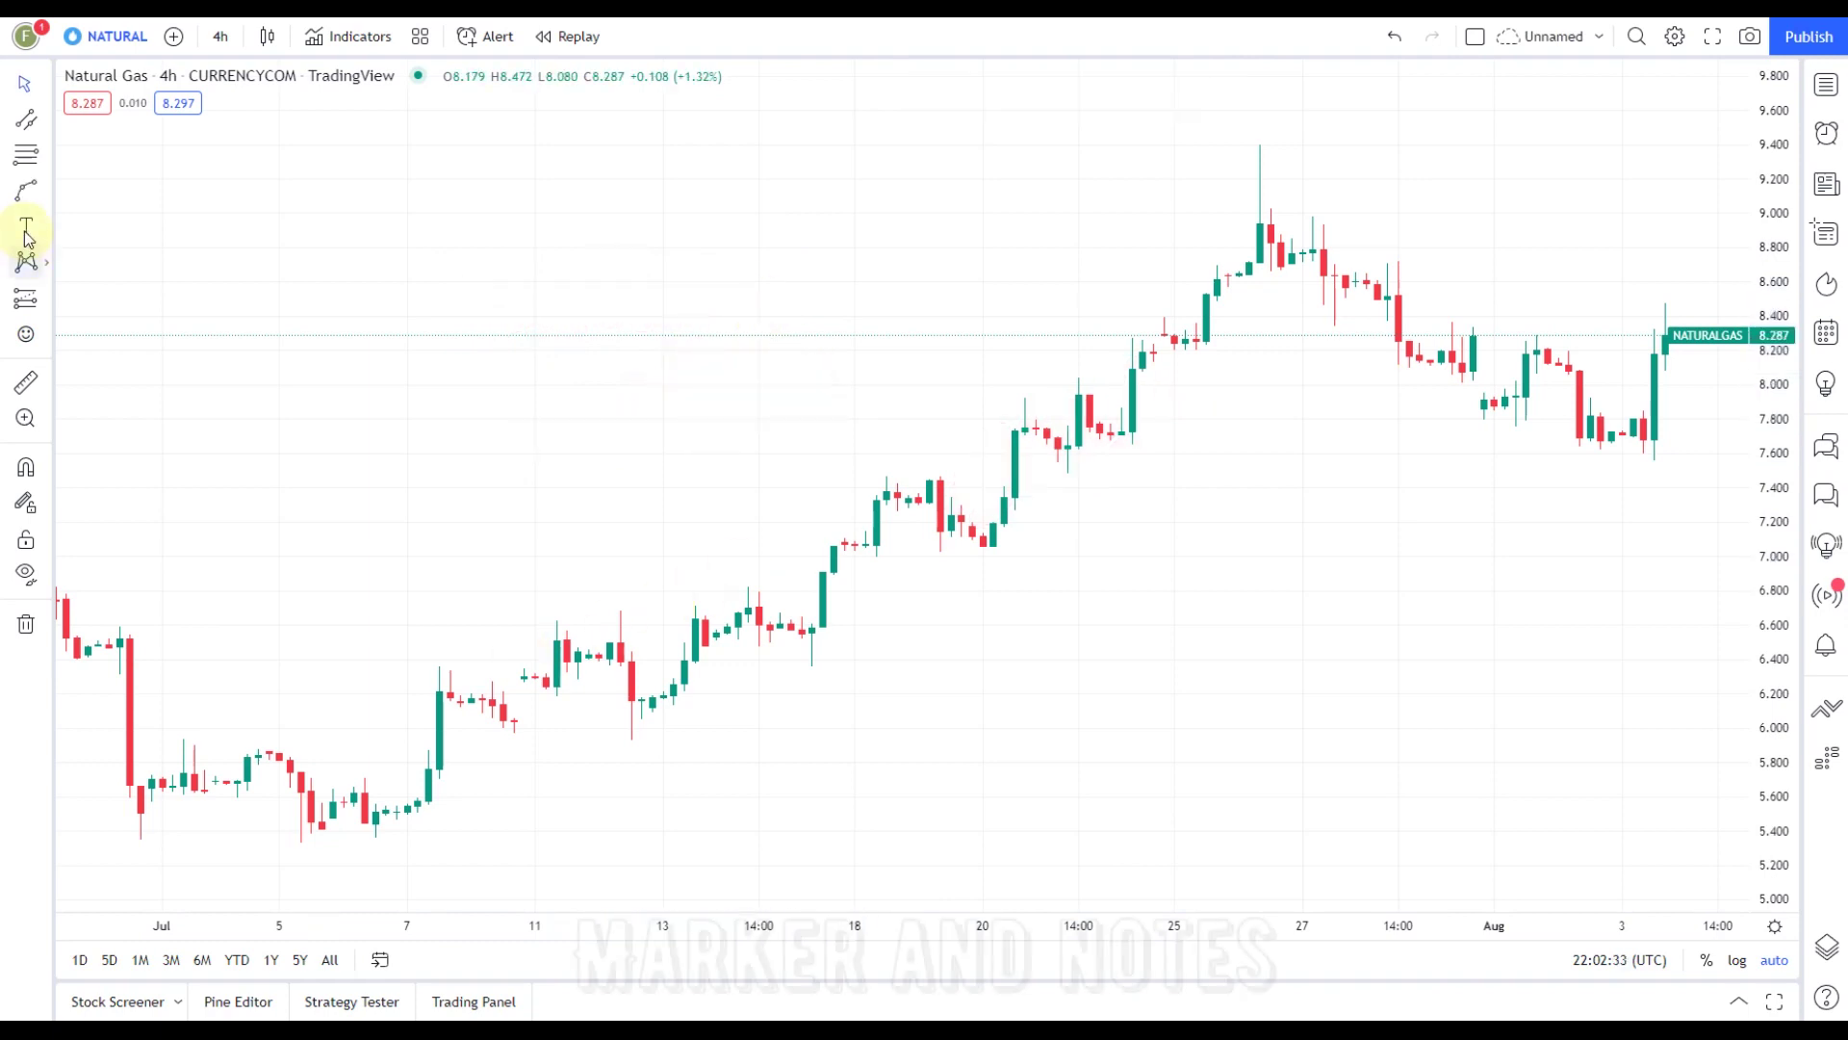
Place a text note reading "hello!" above the candles around 21 Jul, and open the list of pattern drawing tools
click(43, 228)
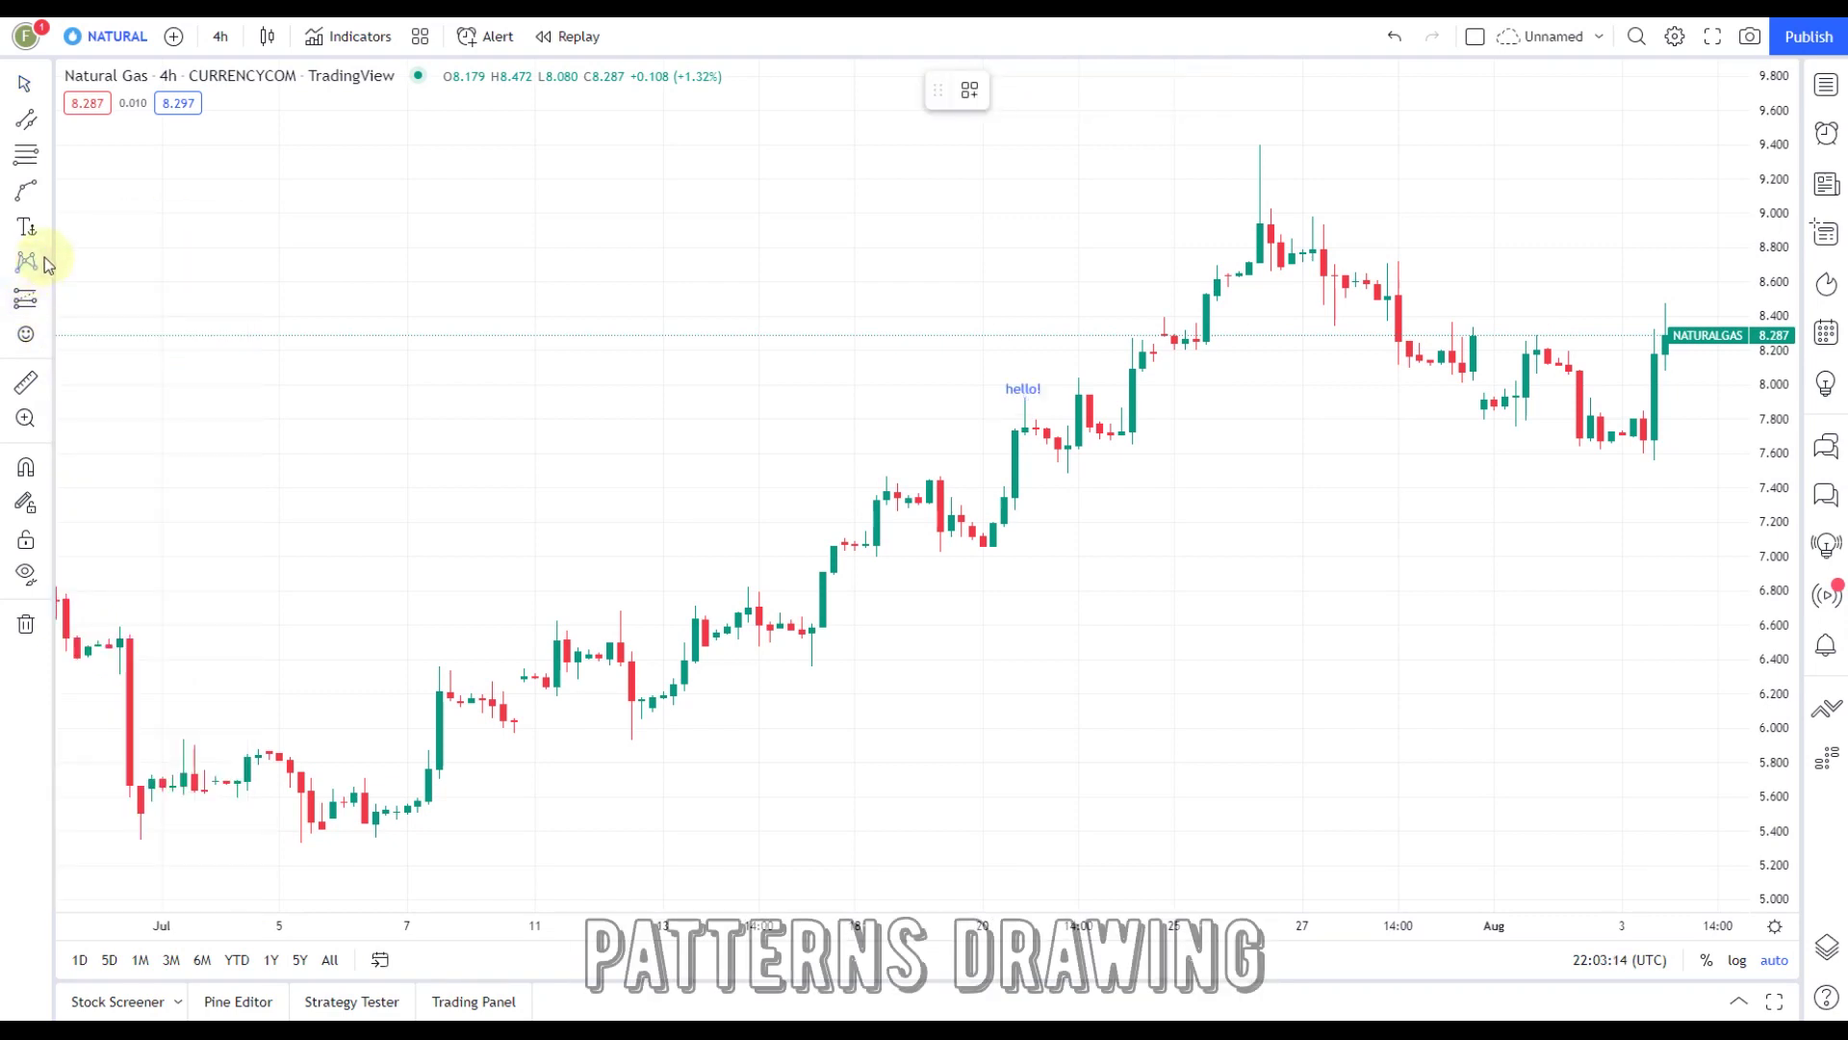
click(48, 266)
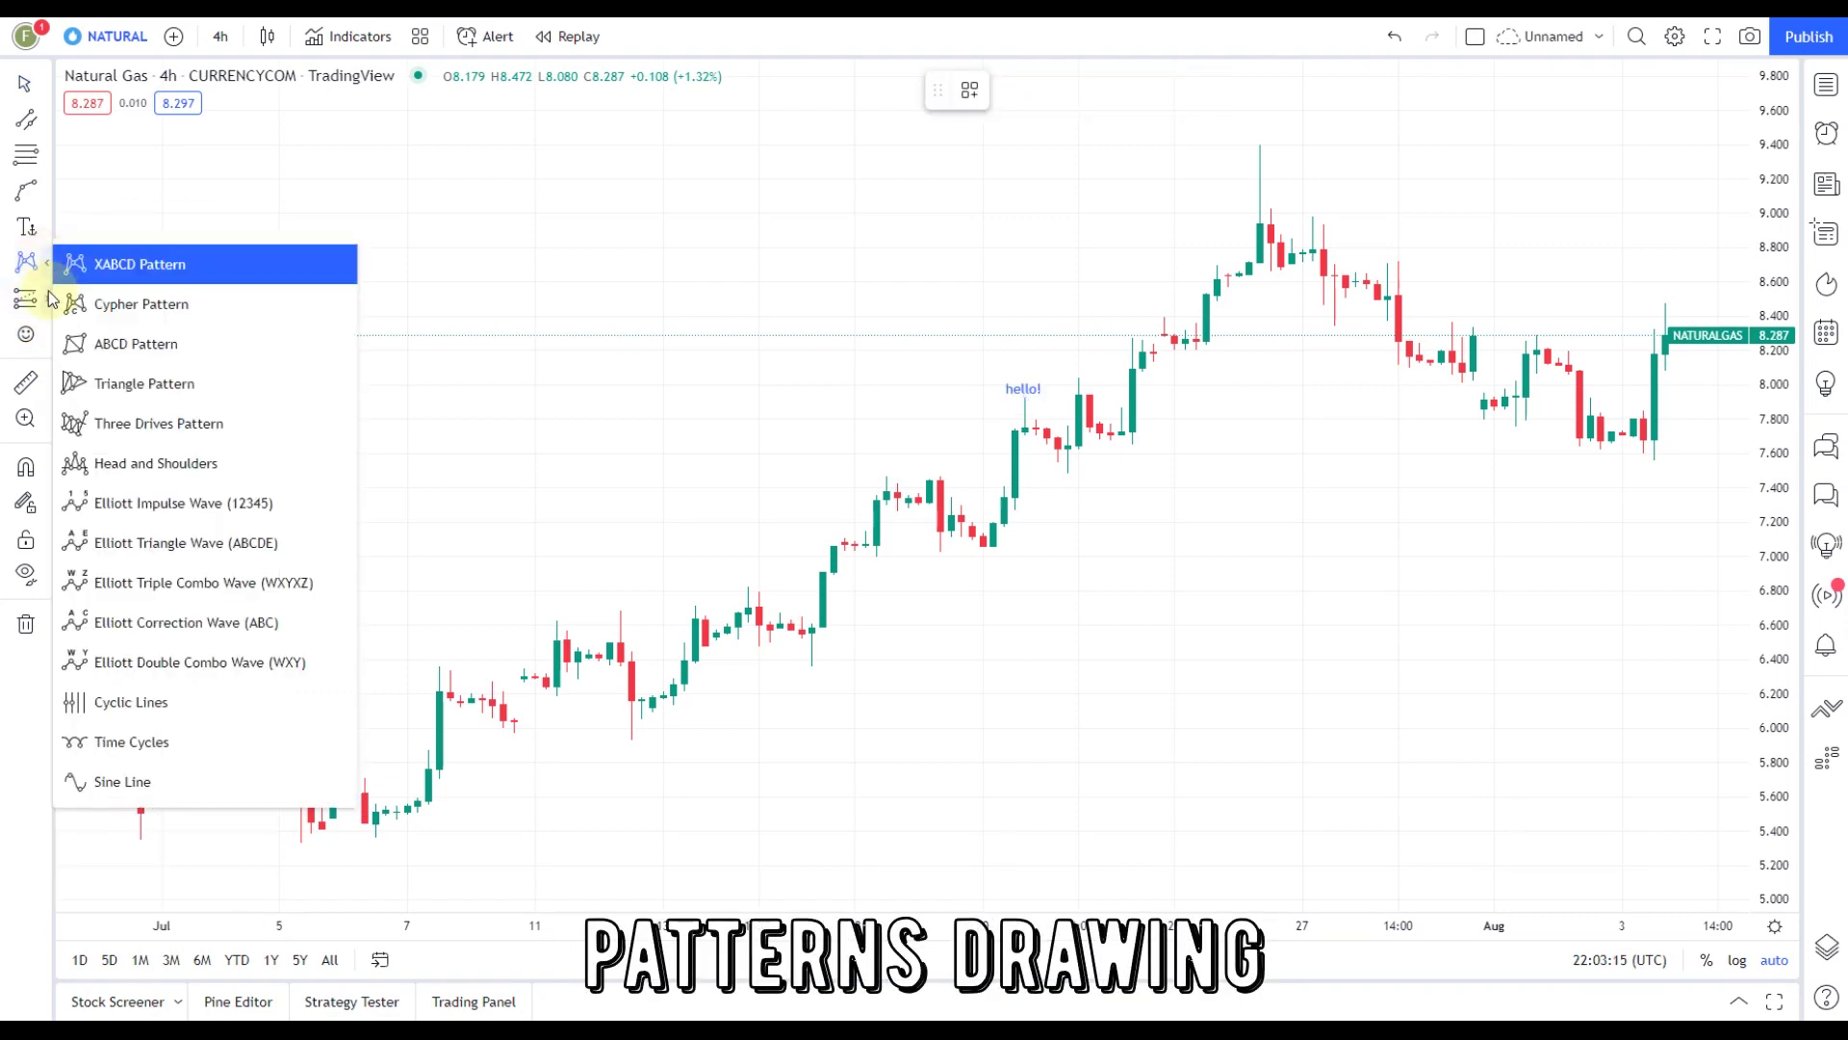
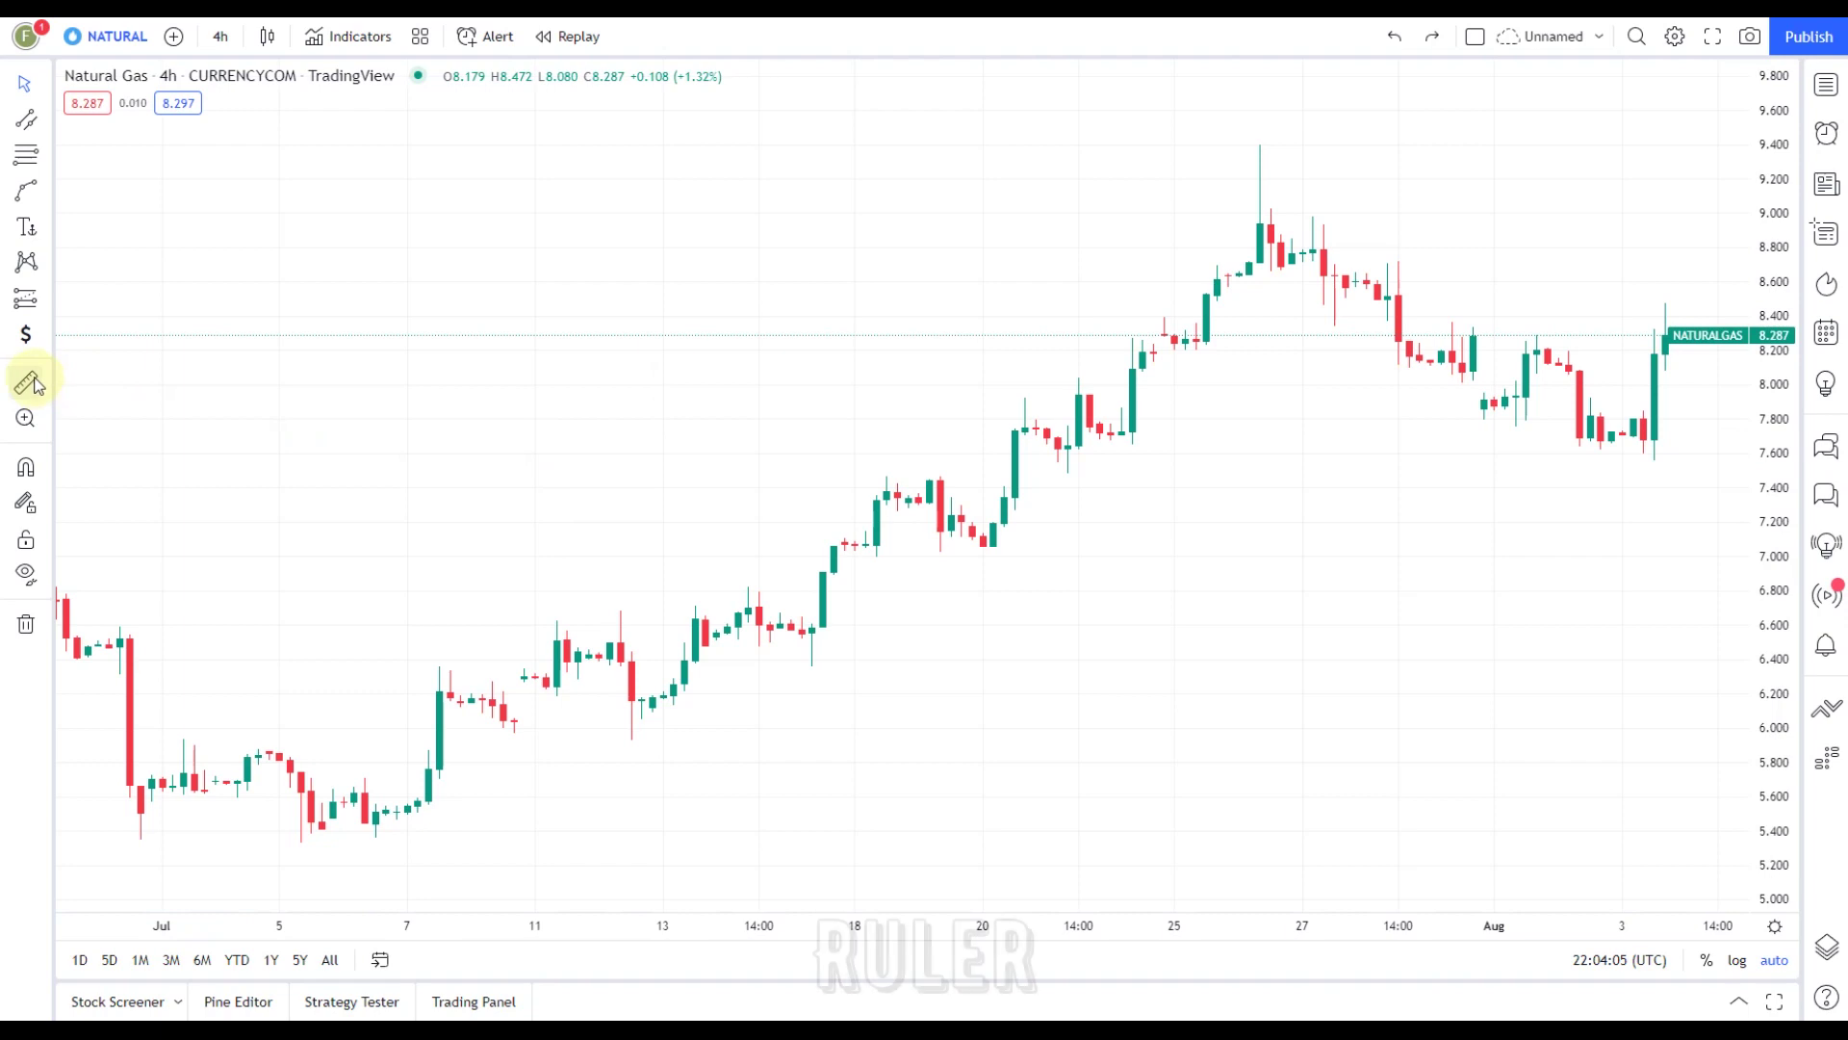
Measure the price move from the 15 Jul low to the 26 Jul peak, and again from the 7 Jul high to that peak
click(811, 661)
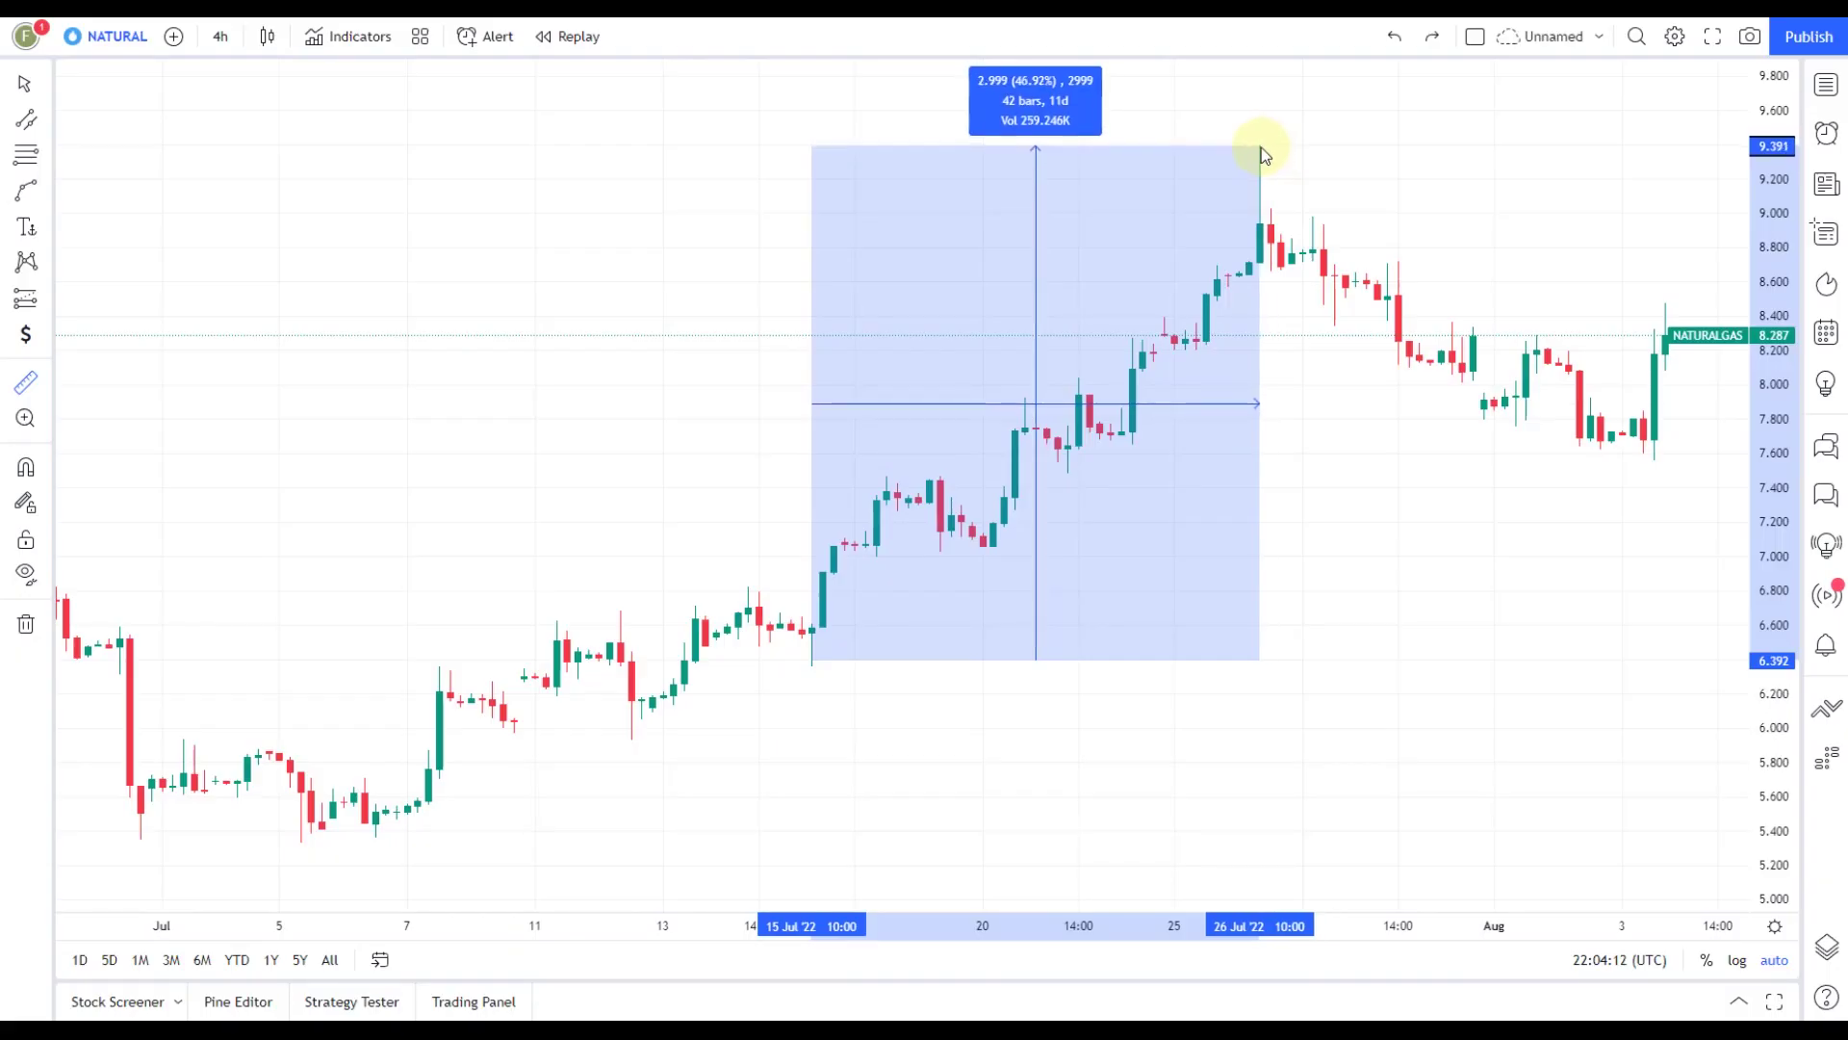
click(1262, 151)
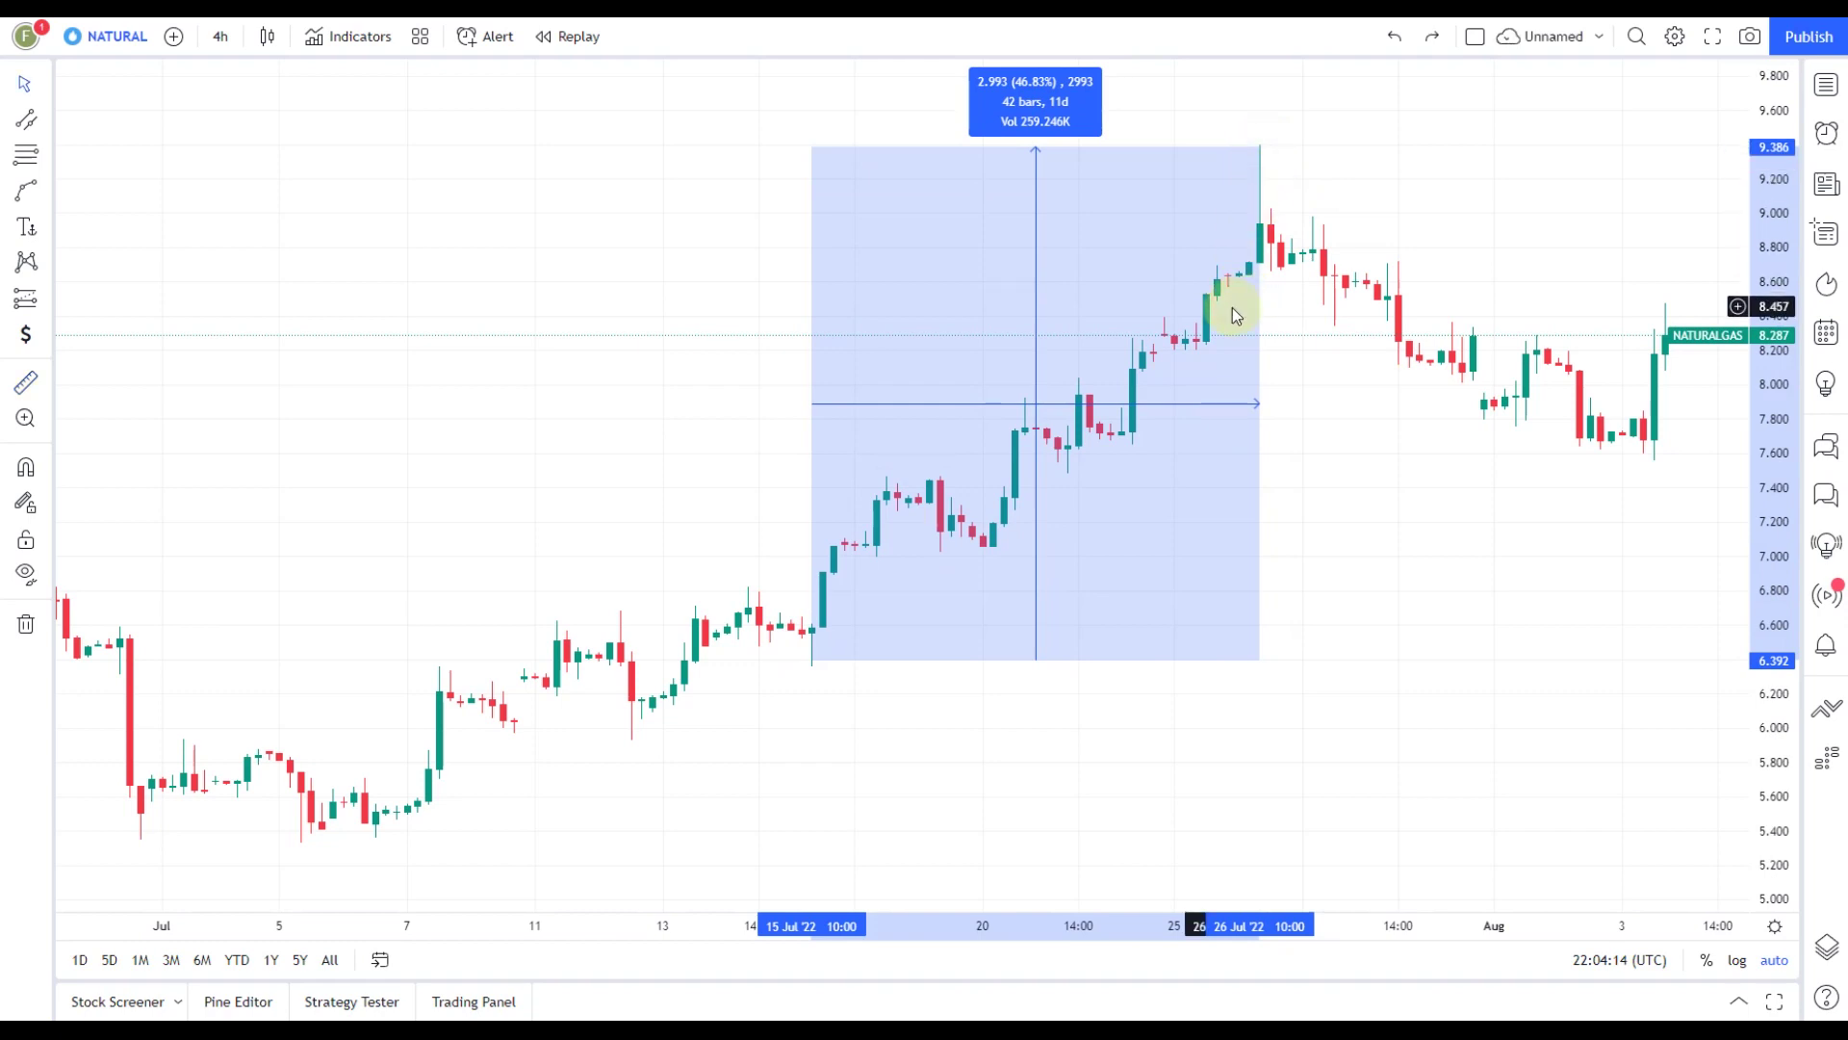
click(1321, 517)
shift+click(438, 666)
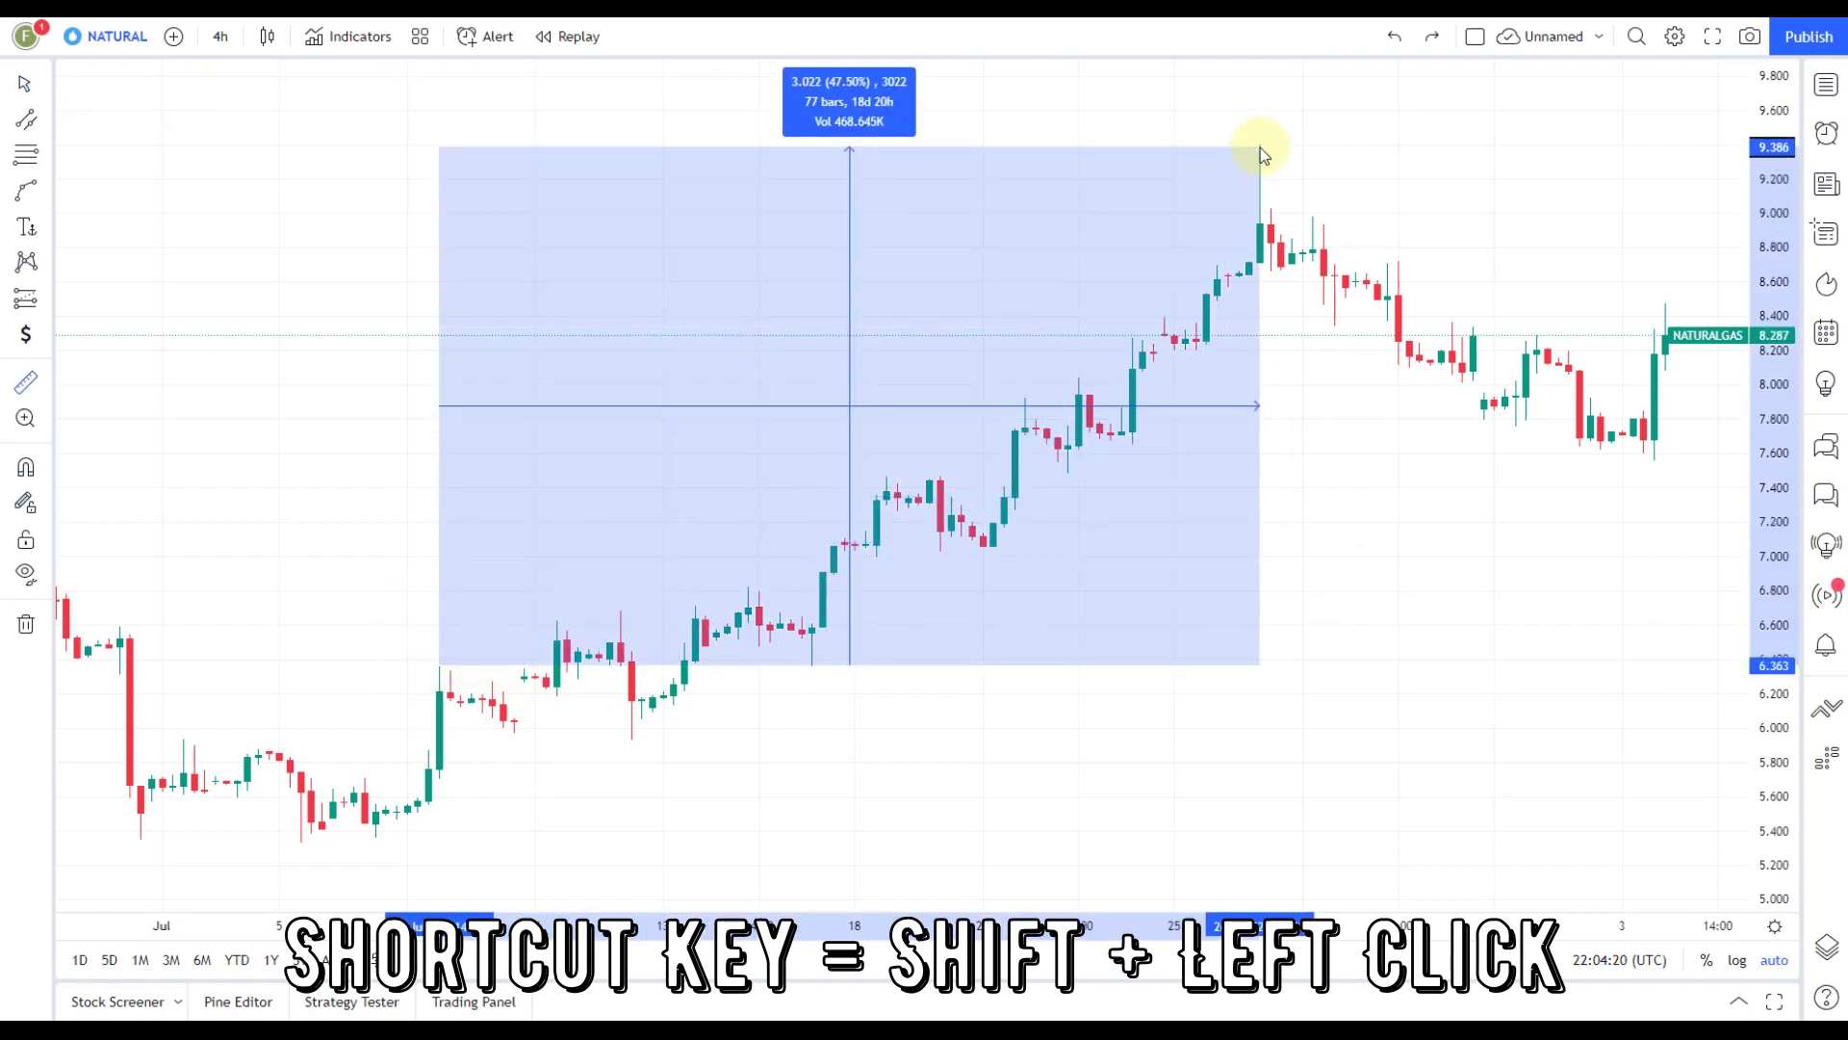
click(1259, 147)
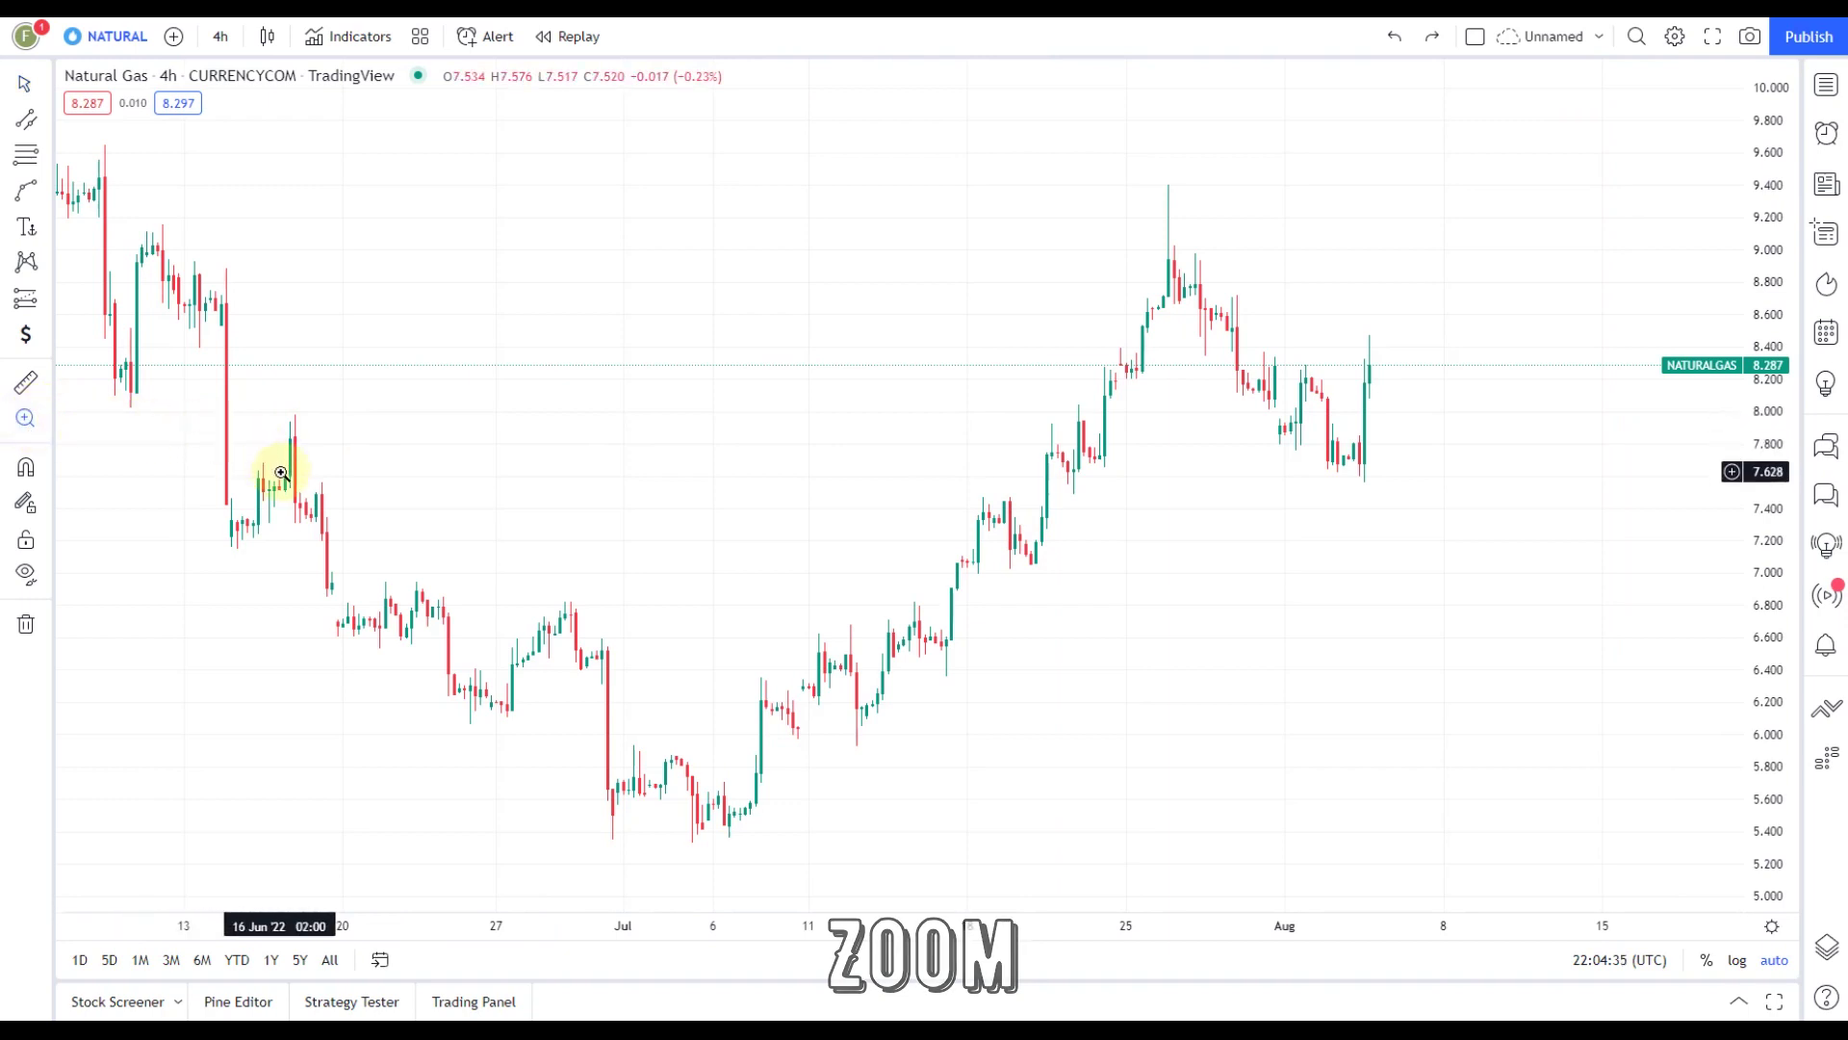
Zoom in on the chart area between 16 Jun and about 12 Jul with the Zoom In tool
drag(279, 473, 844, 845)
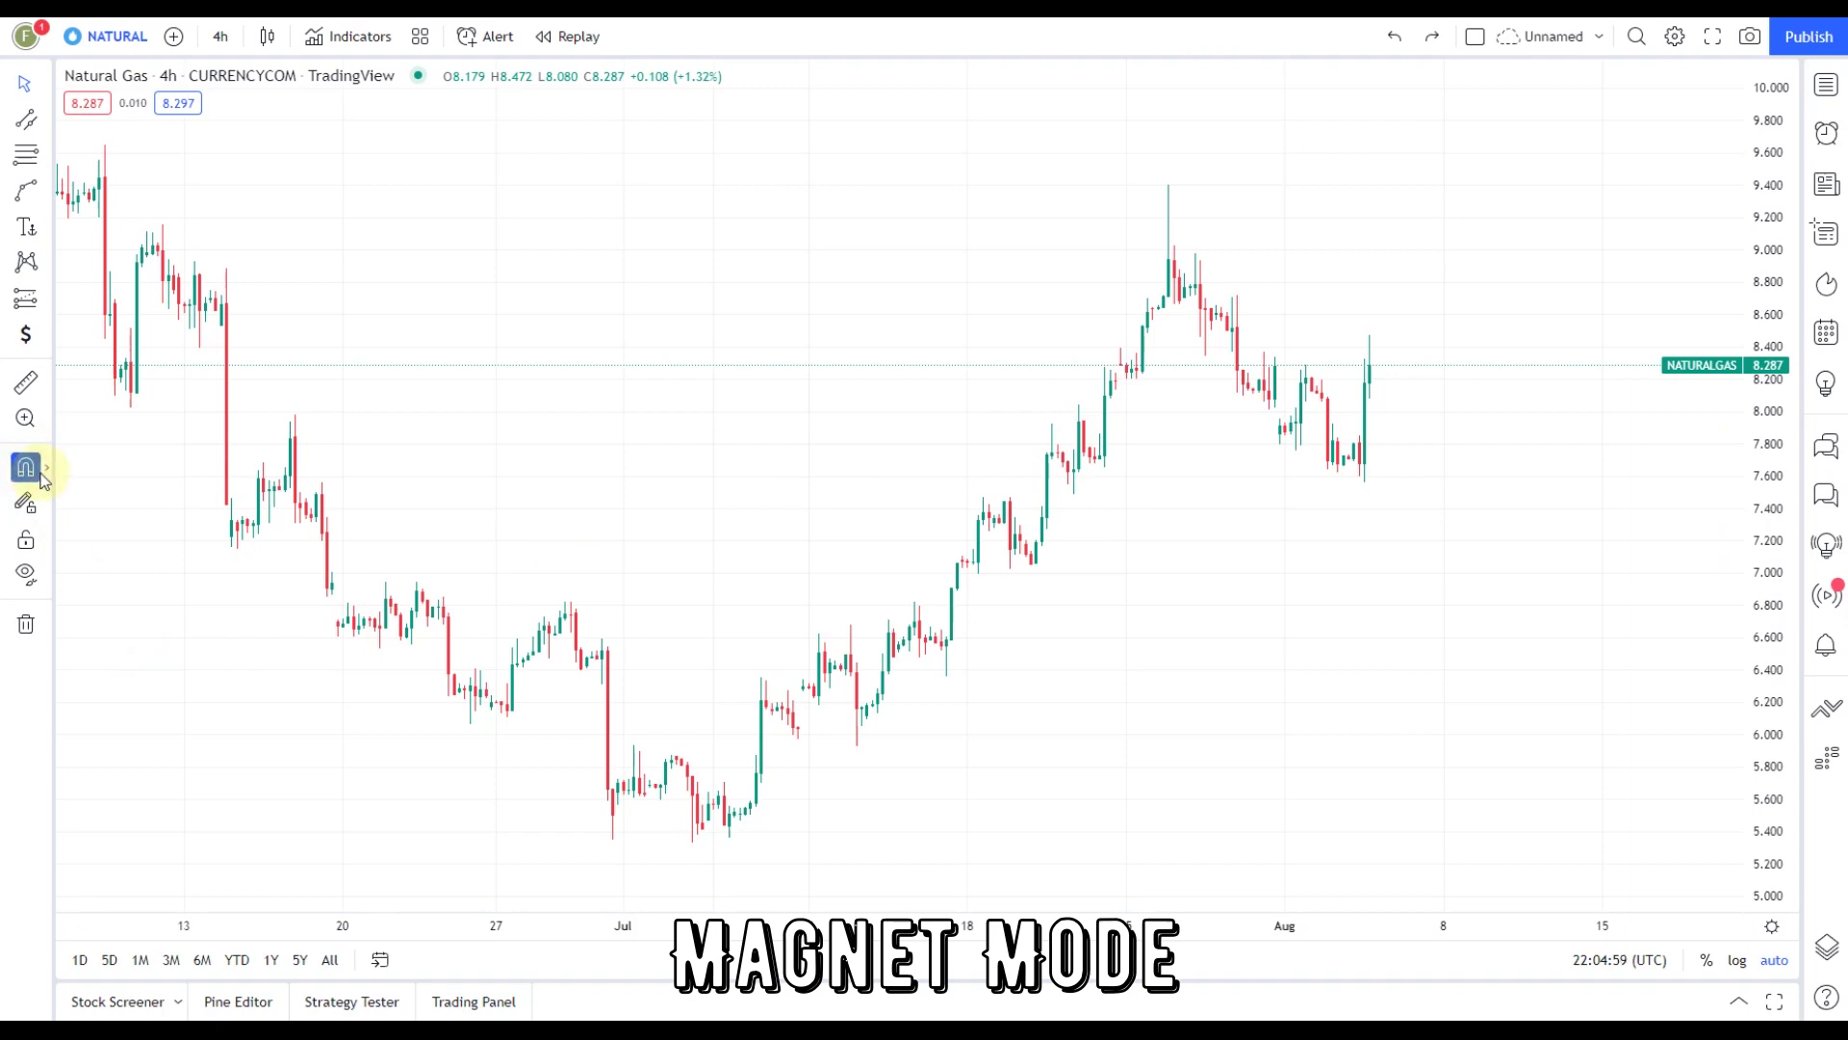
With Weak Magnet mode on, draw a trend line snapped from the 29 Jun high to the 26 Jul peak
click(45, 472)
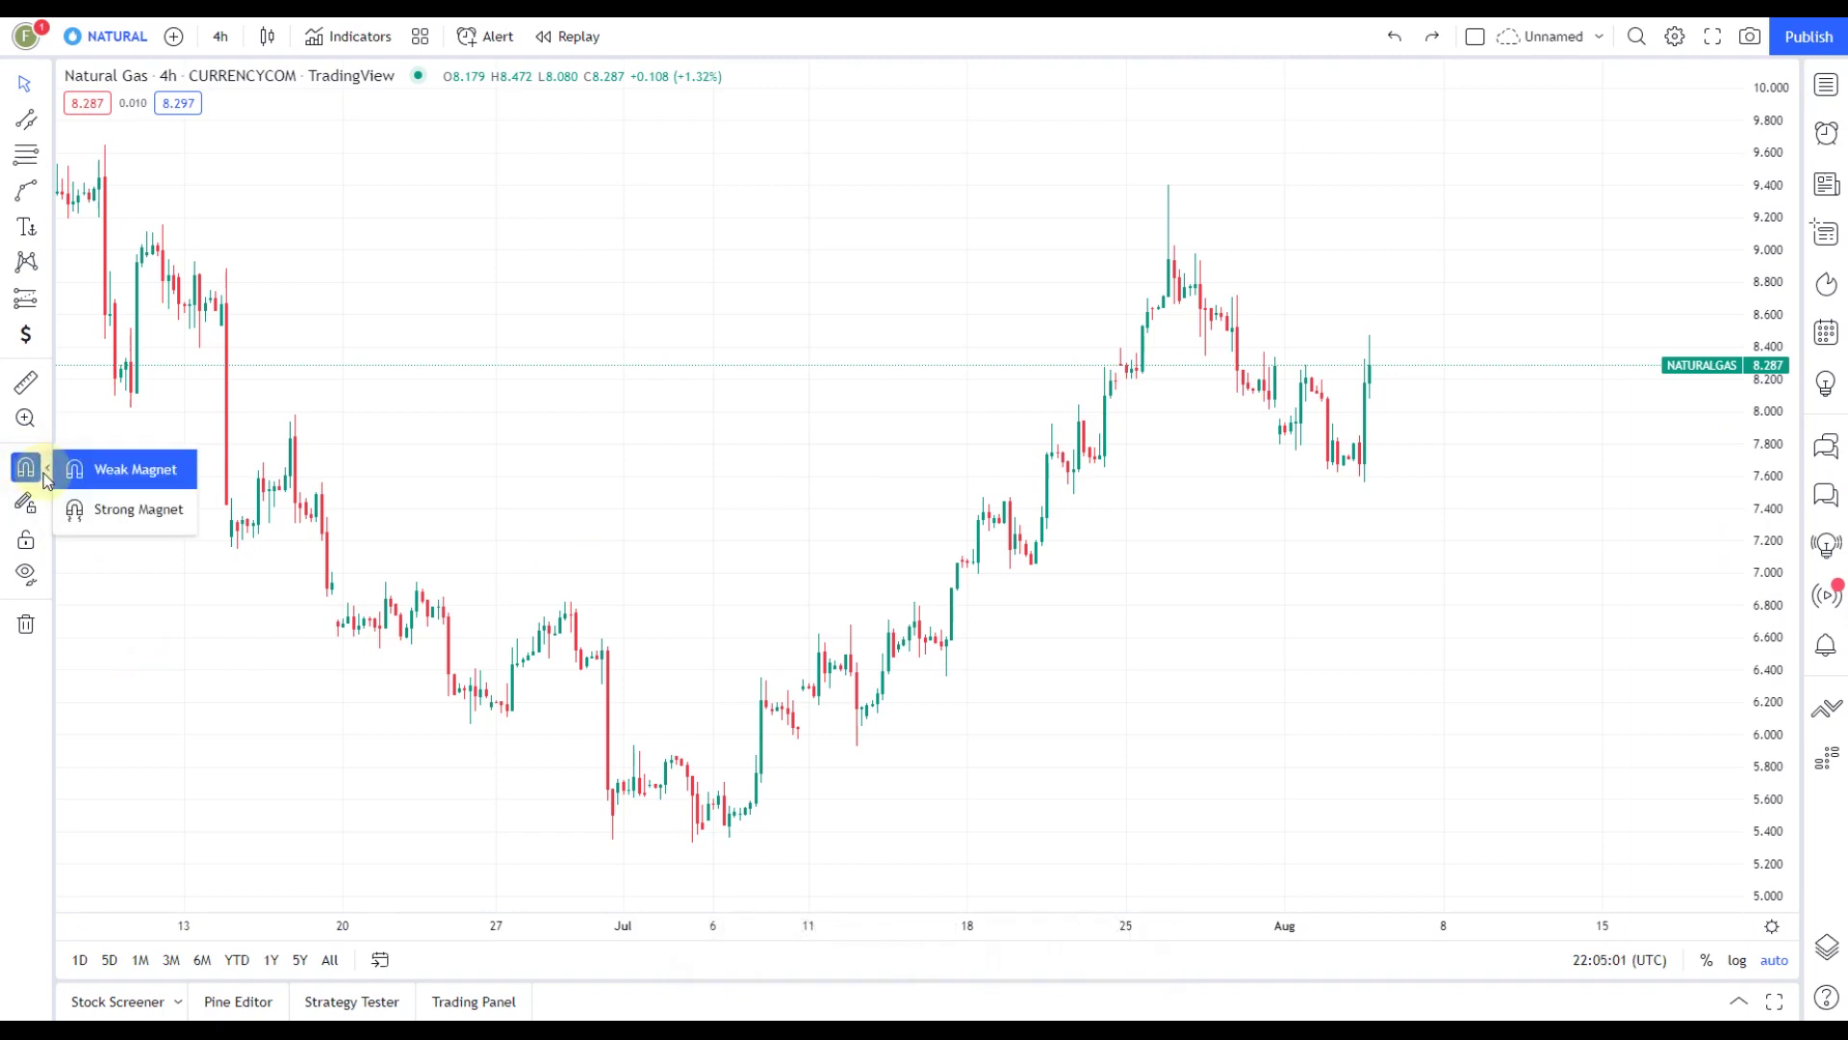
click(99, 235)
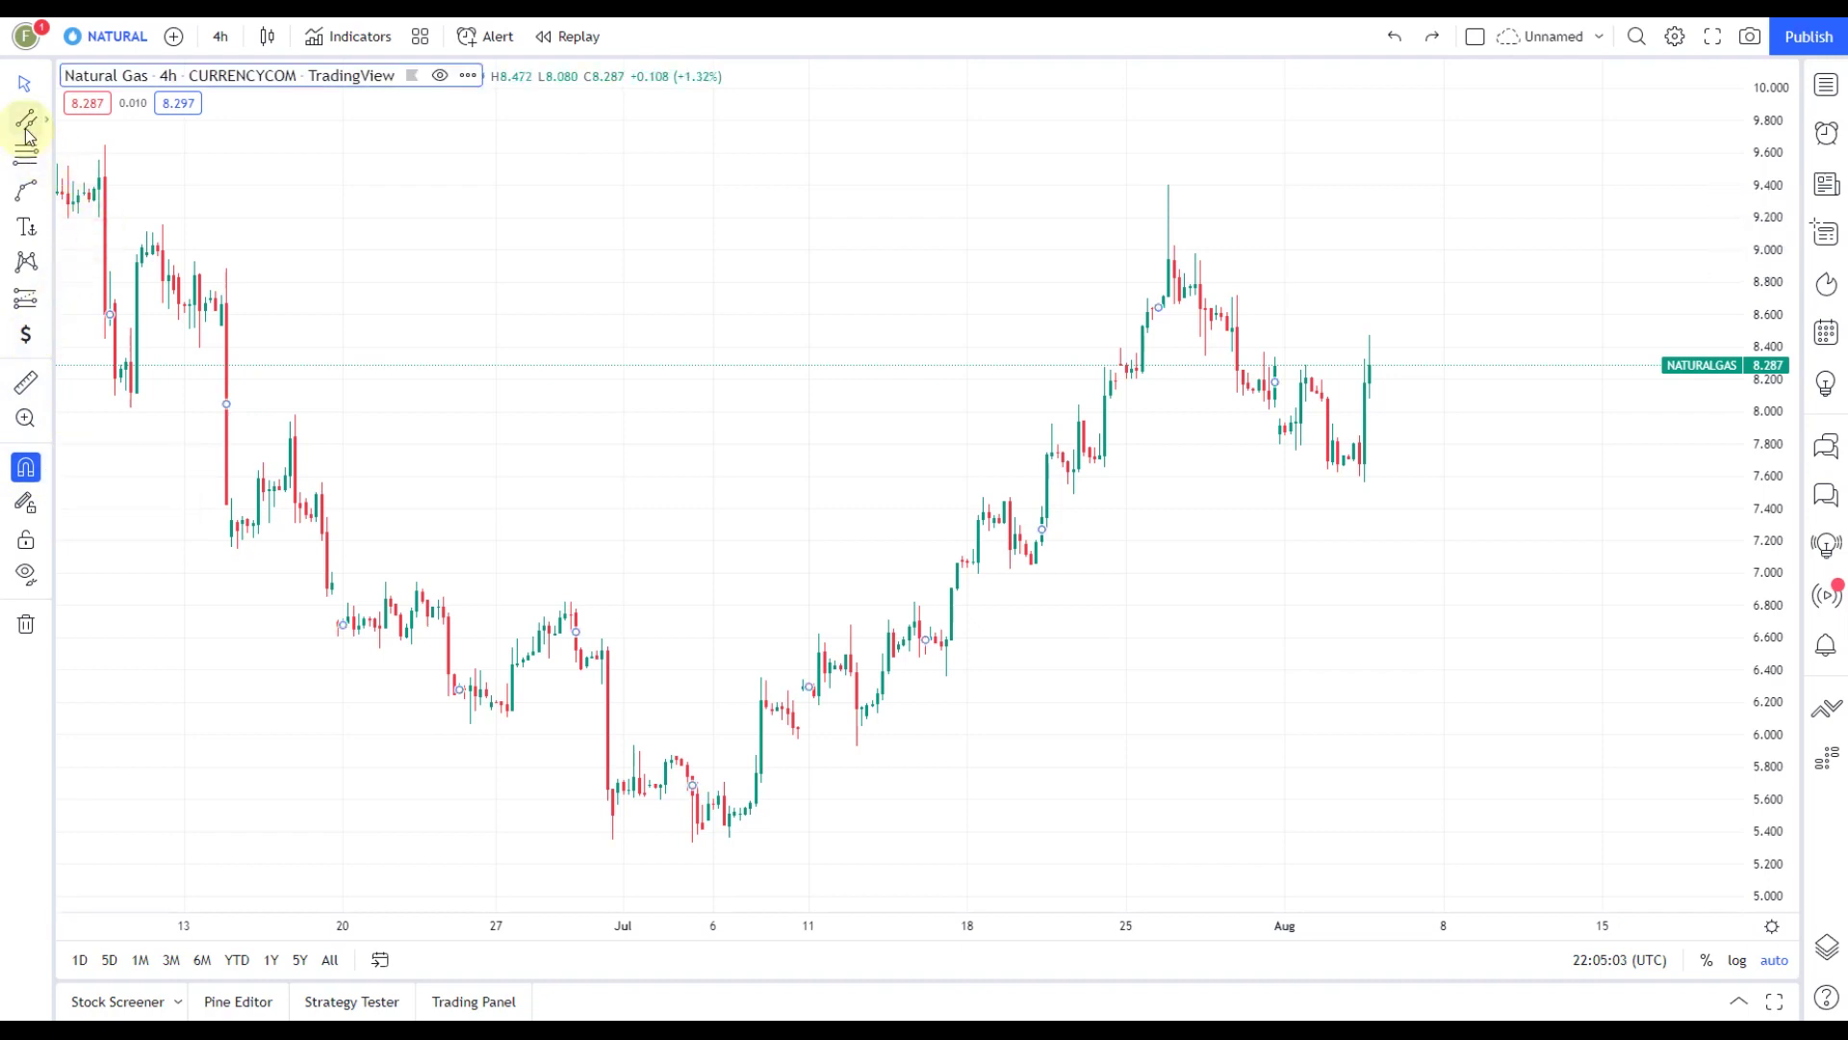
click(32, 130)
click(46, 122)
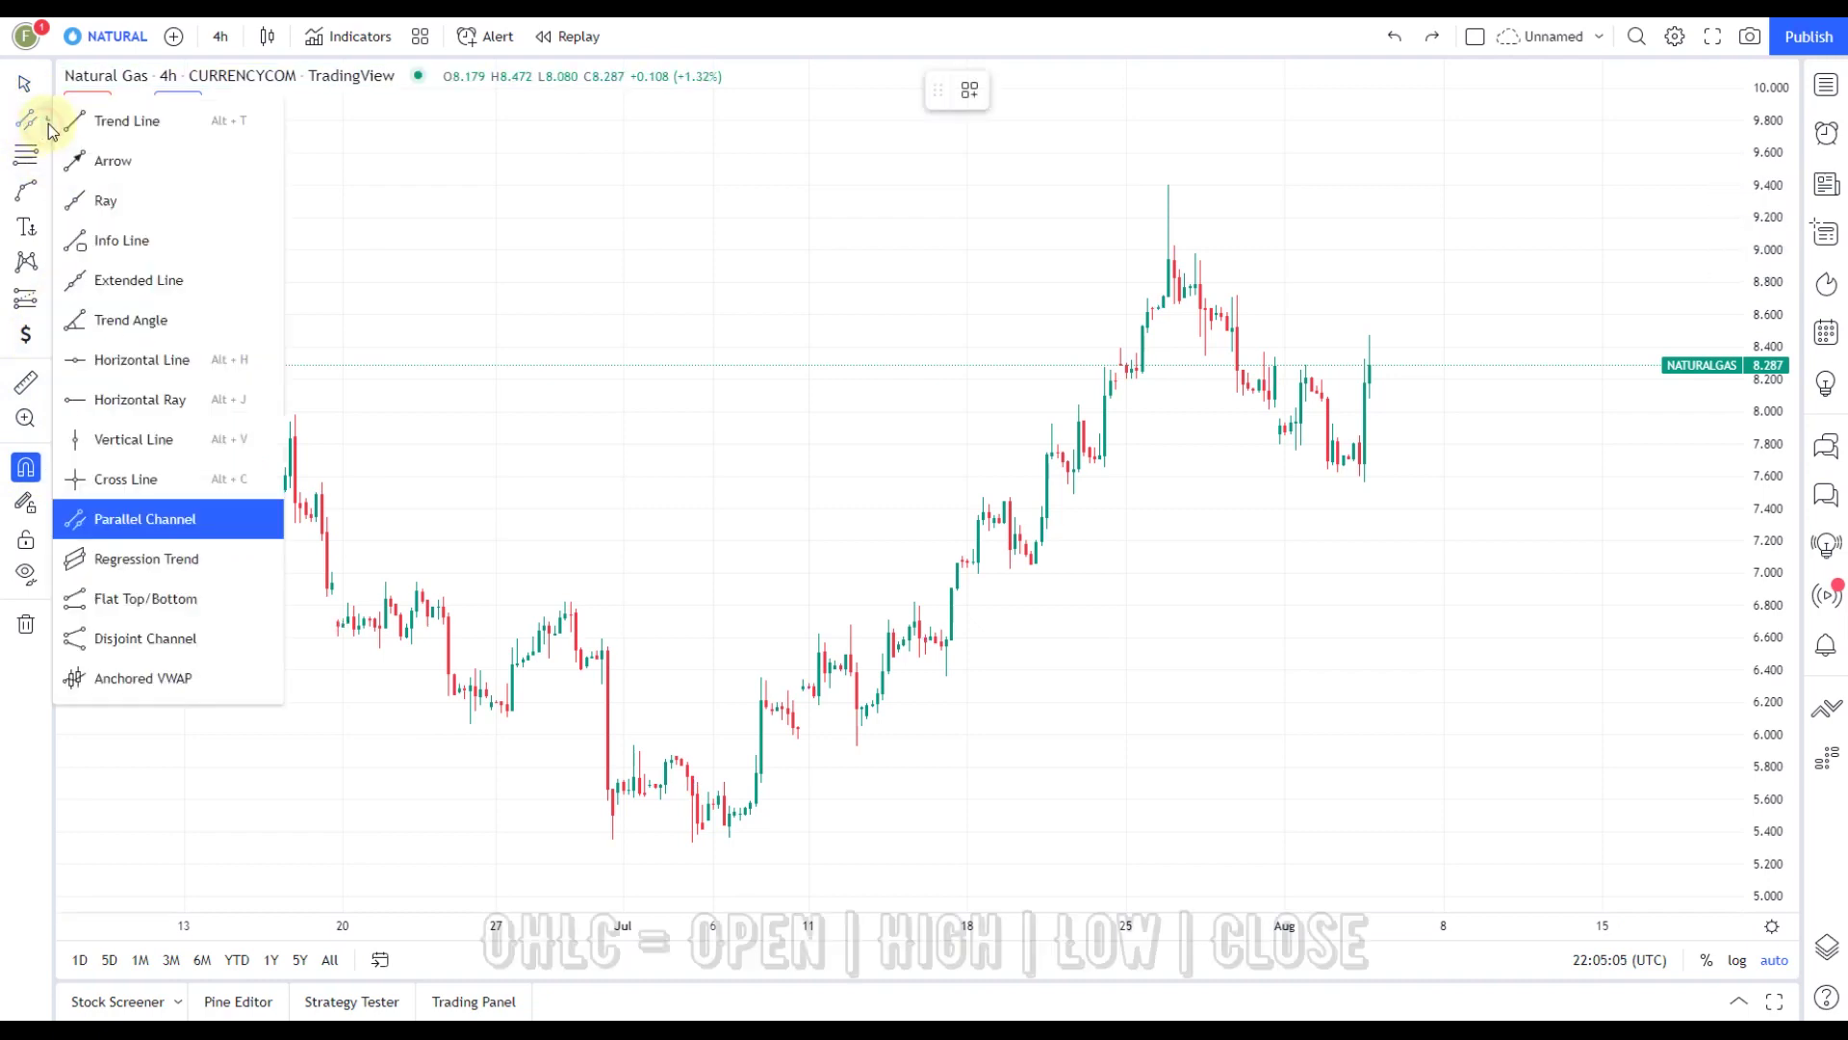
click(82, 131)
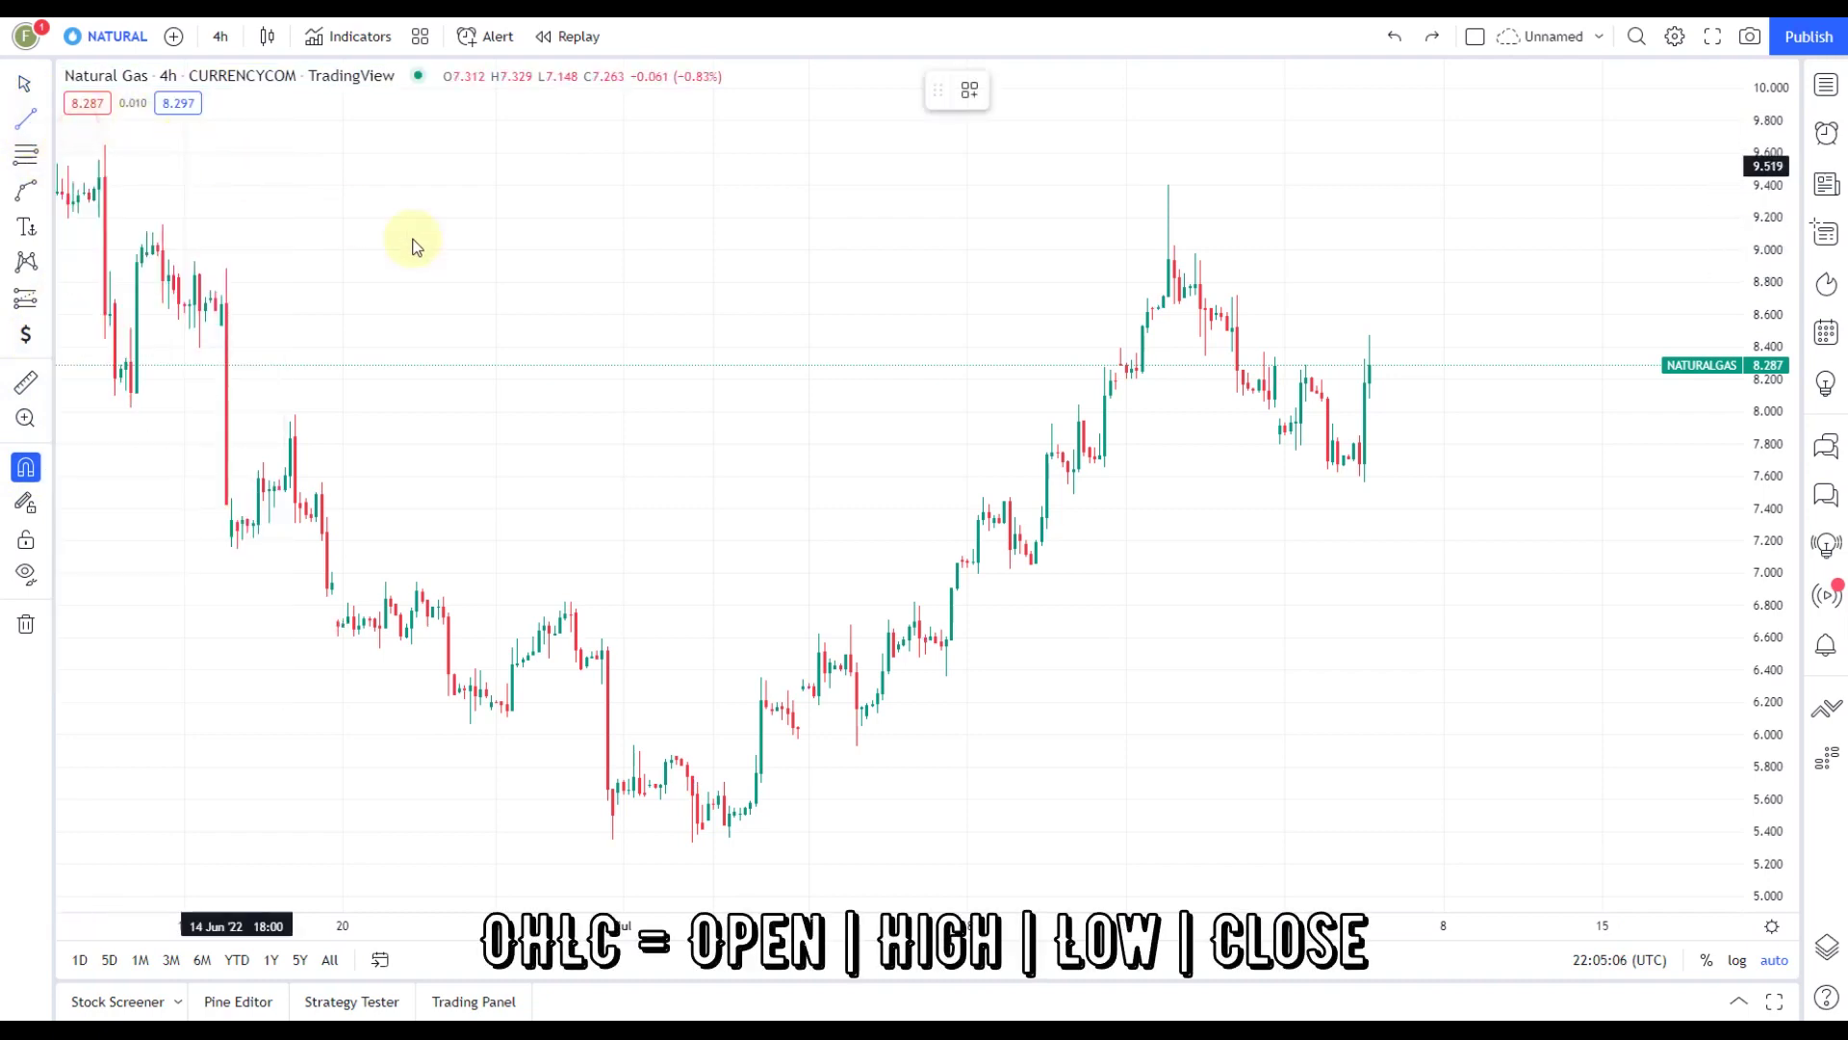
click(572, 605)
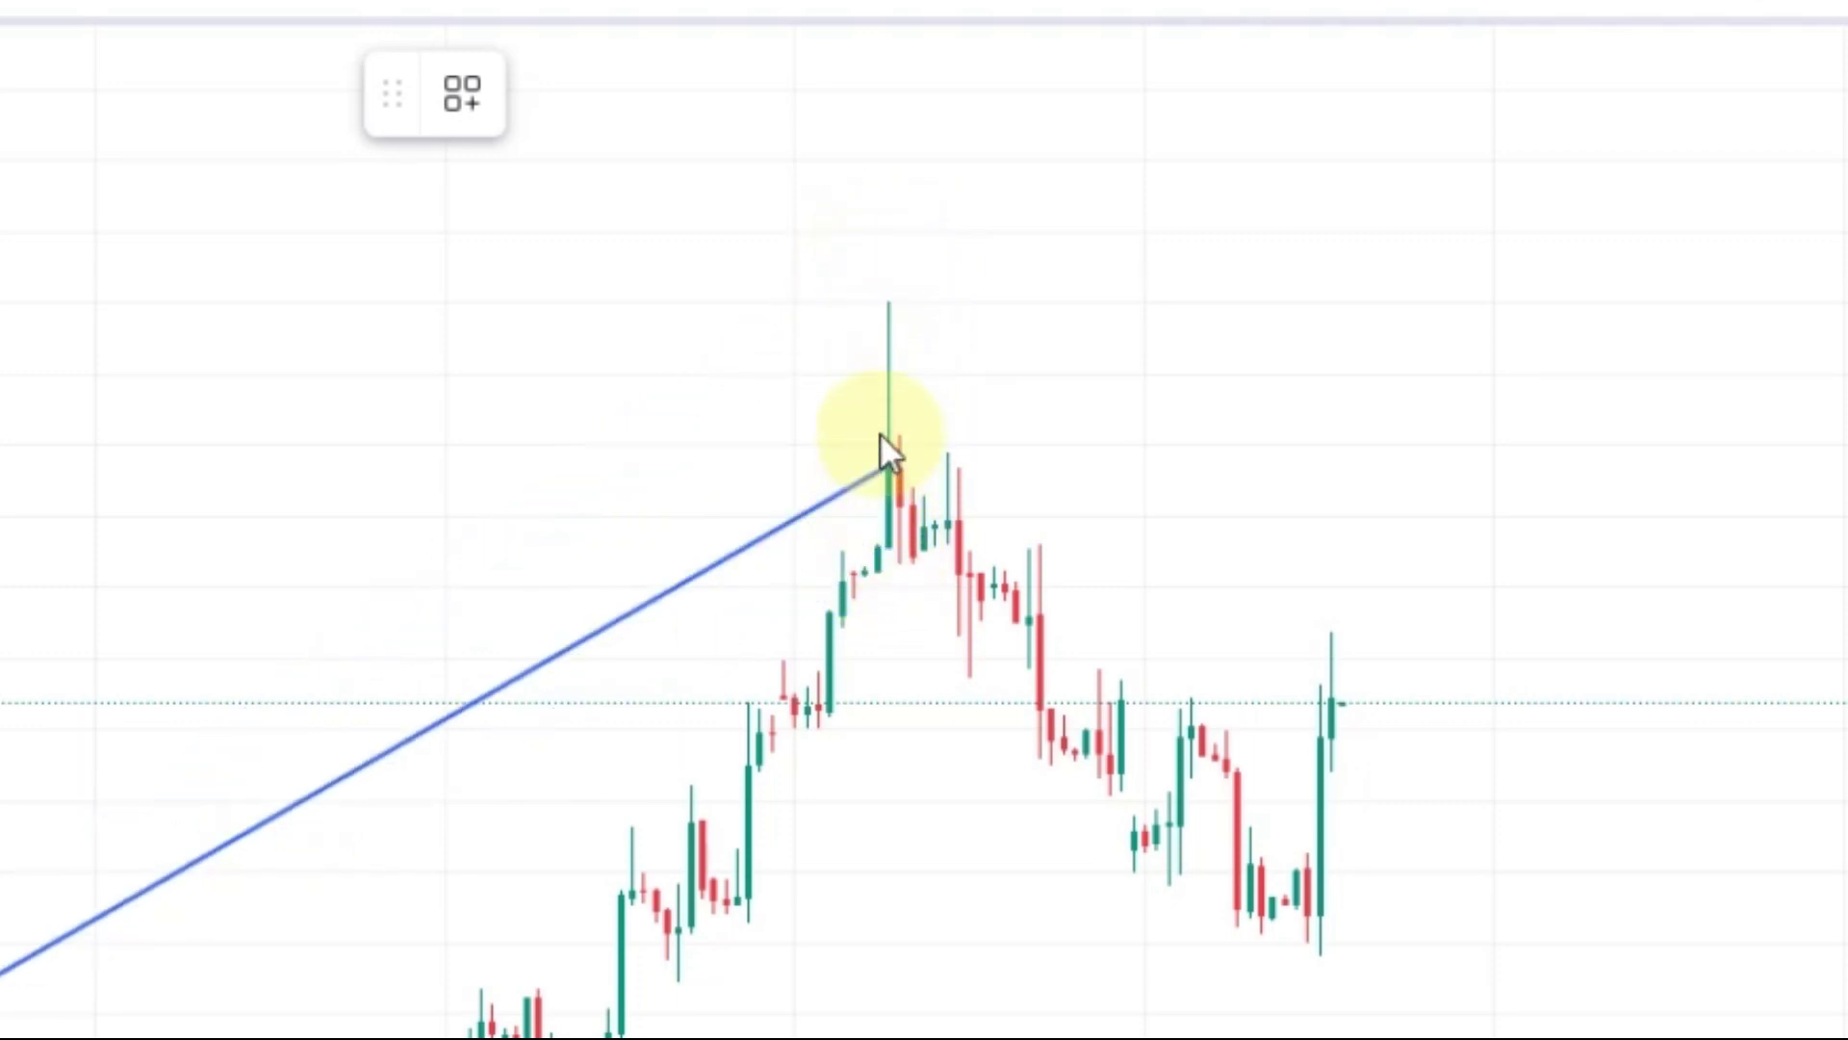
click(889, 306)
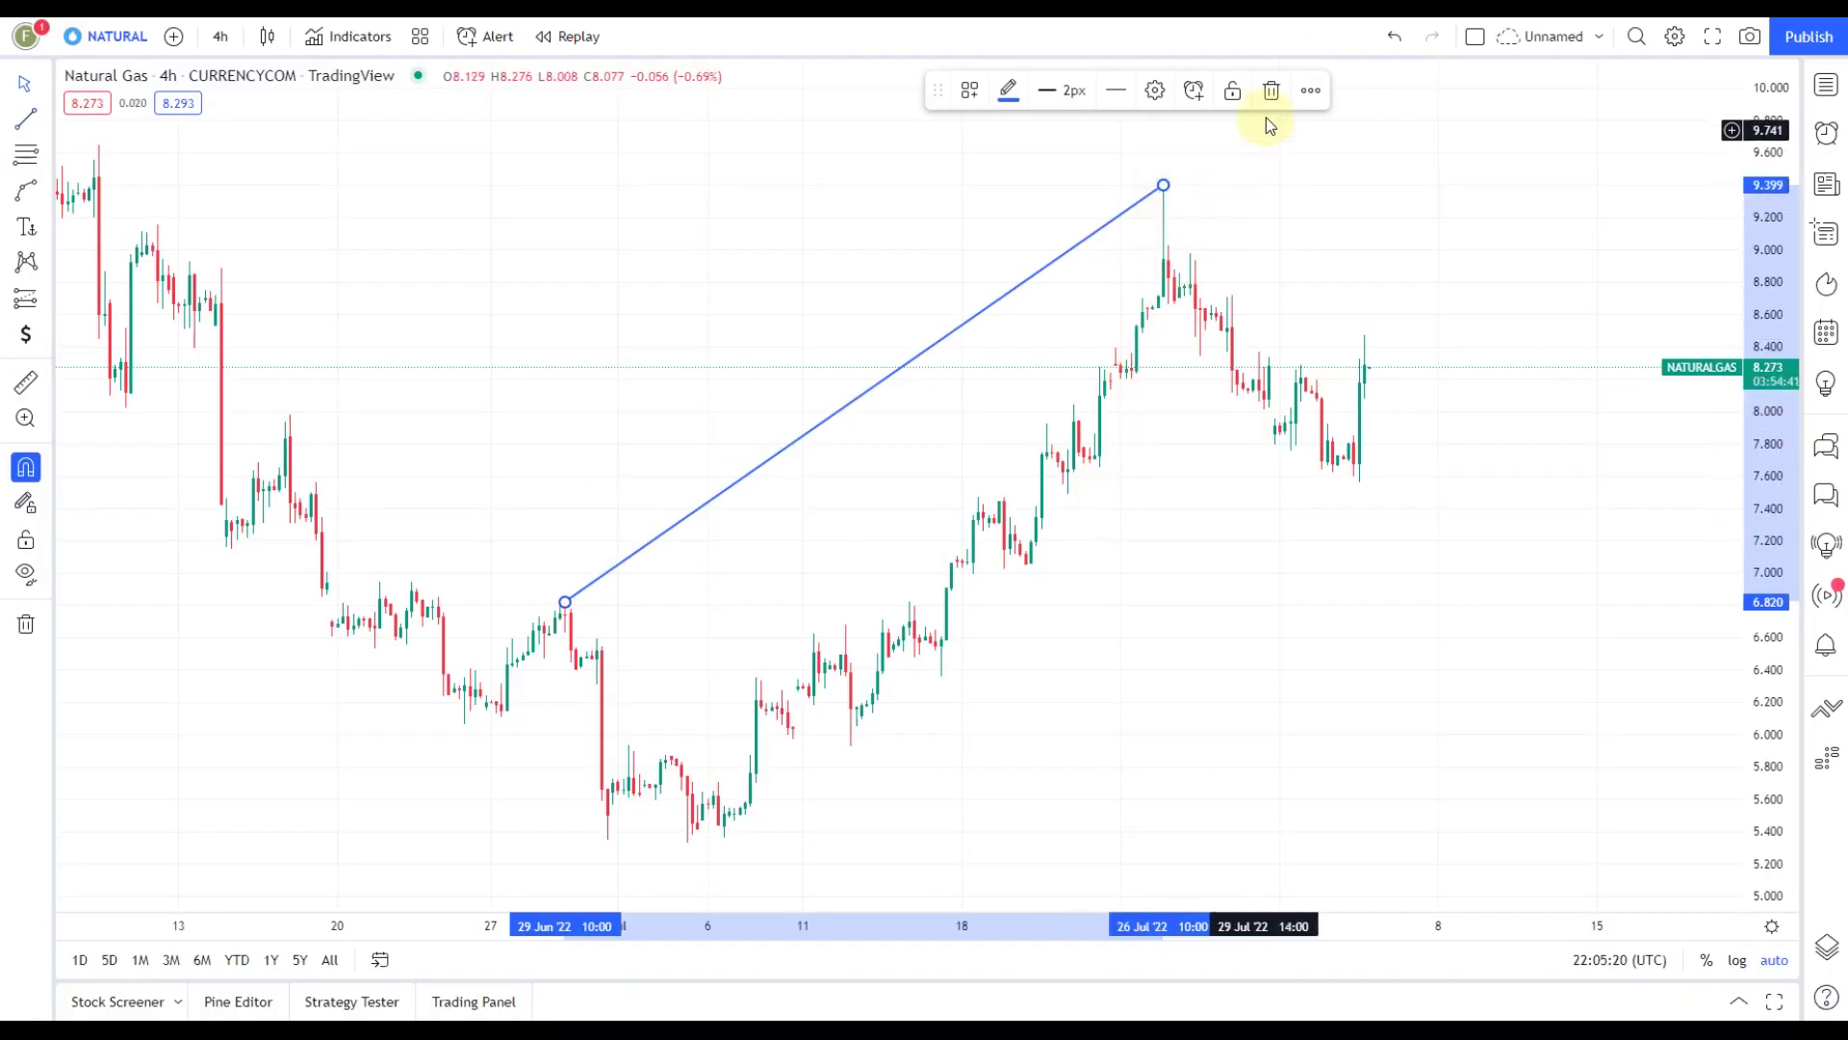
Remove the magnet-snapped trend line, and turn off magnet mode
click(1270, 90)
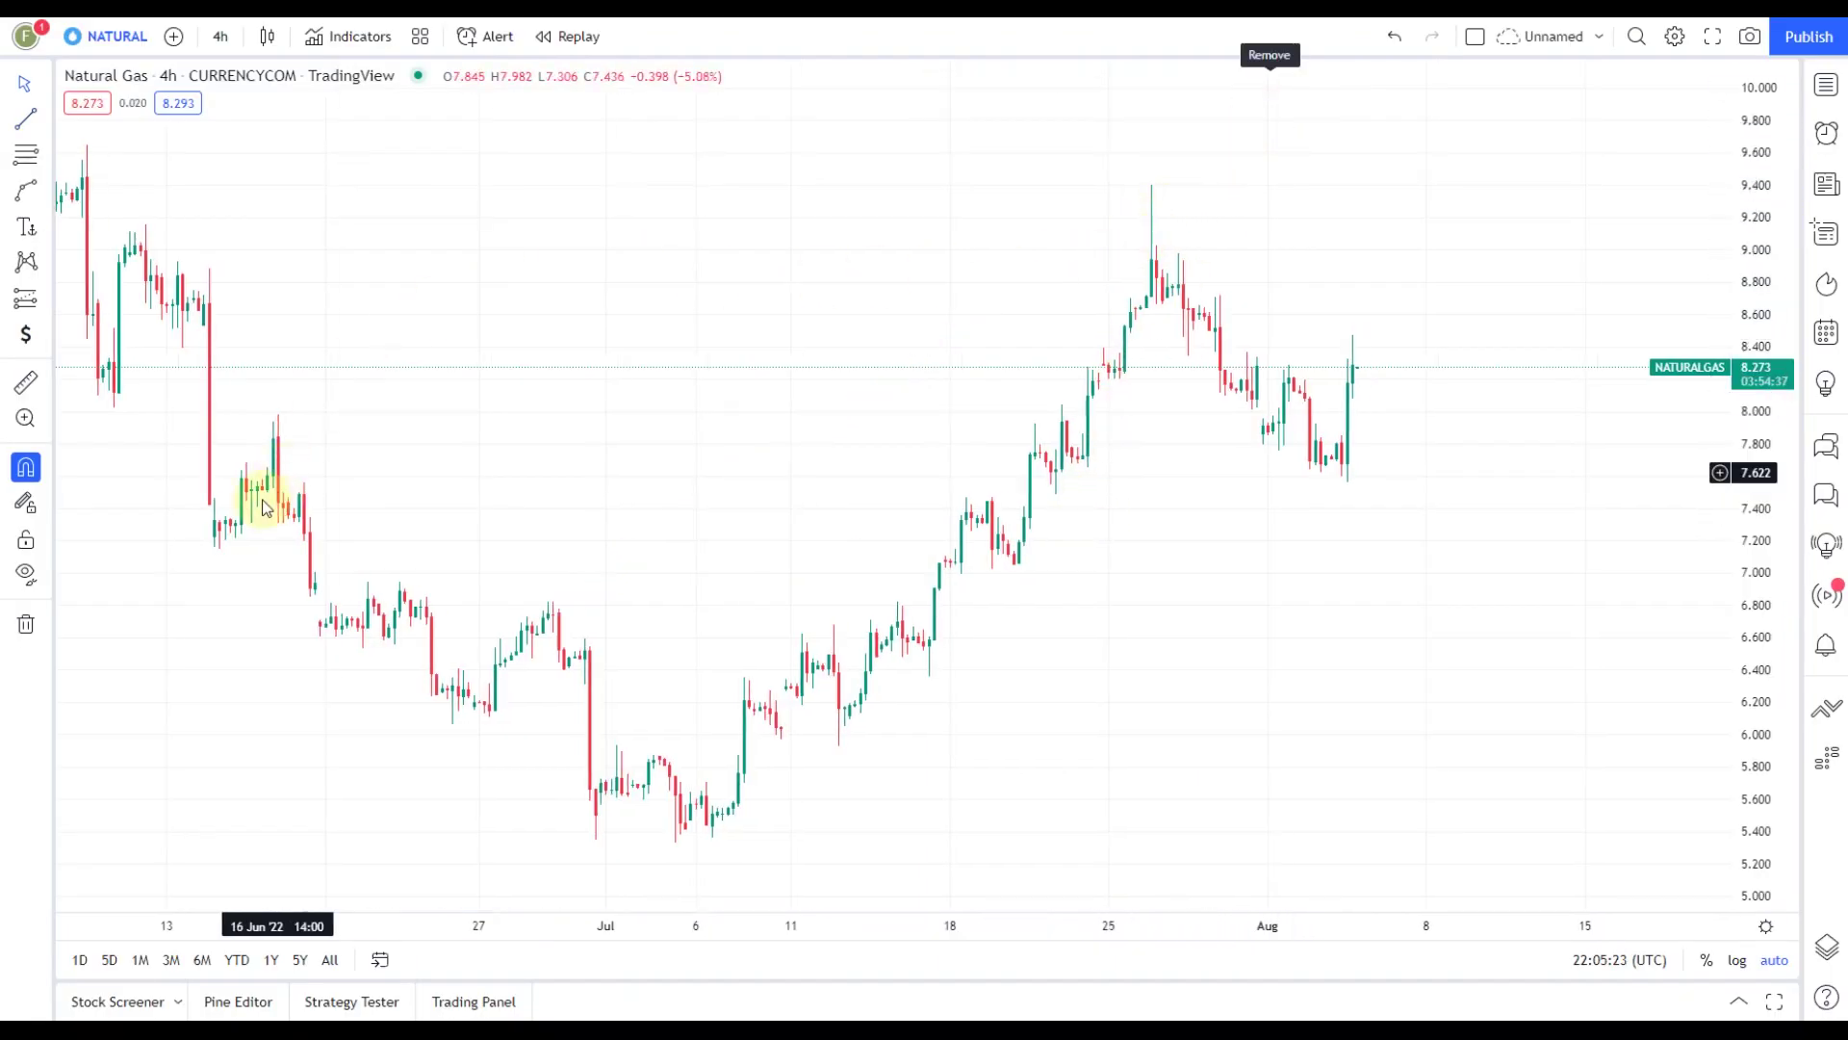
click(26, 467)
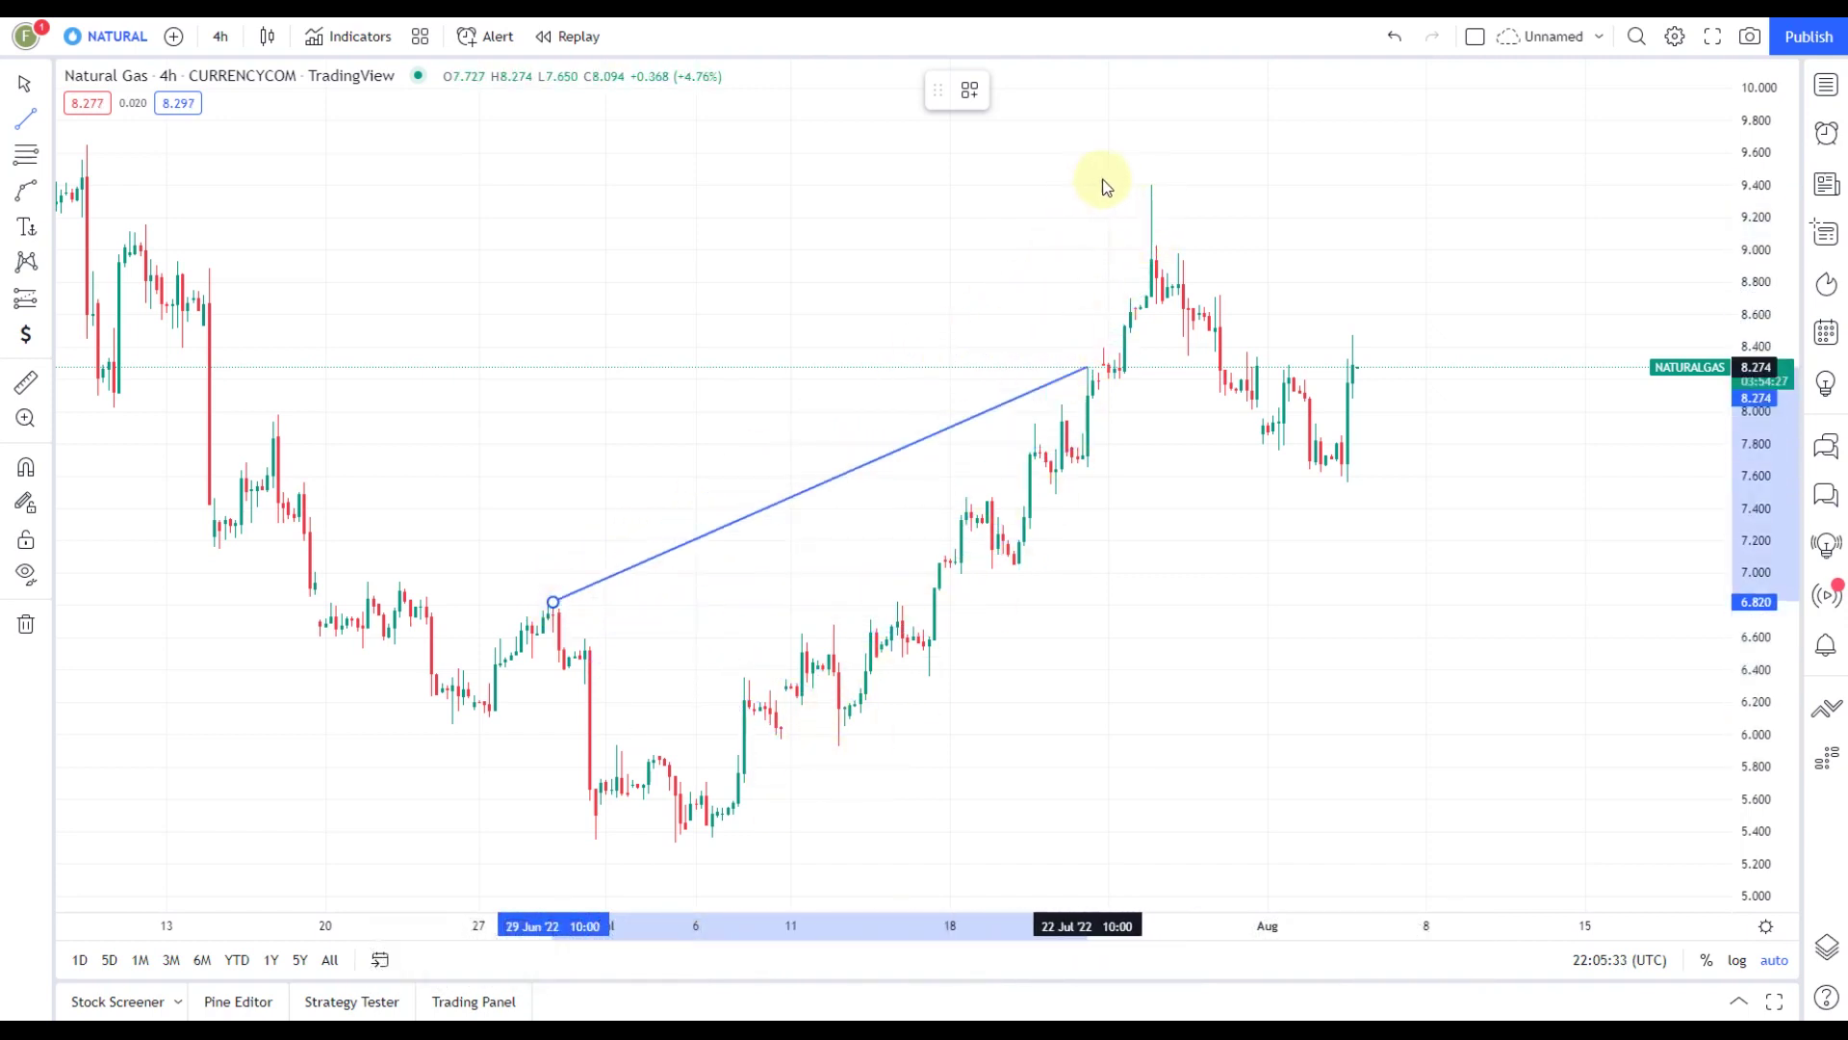
Turn on Stay in Drawing Mode and draw a series of trend lines across the chart, starting from 20 Jun
key(Escape)
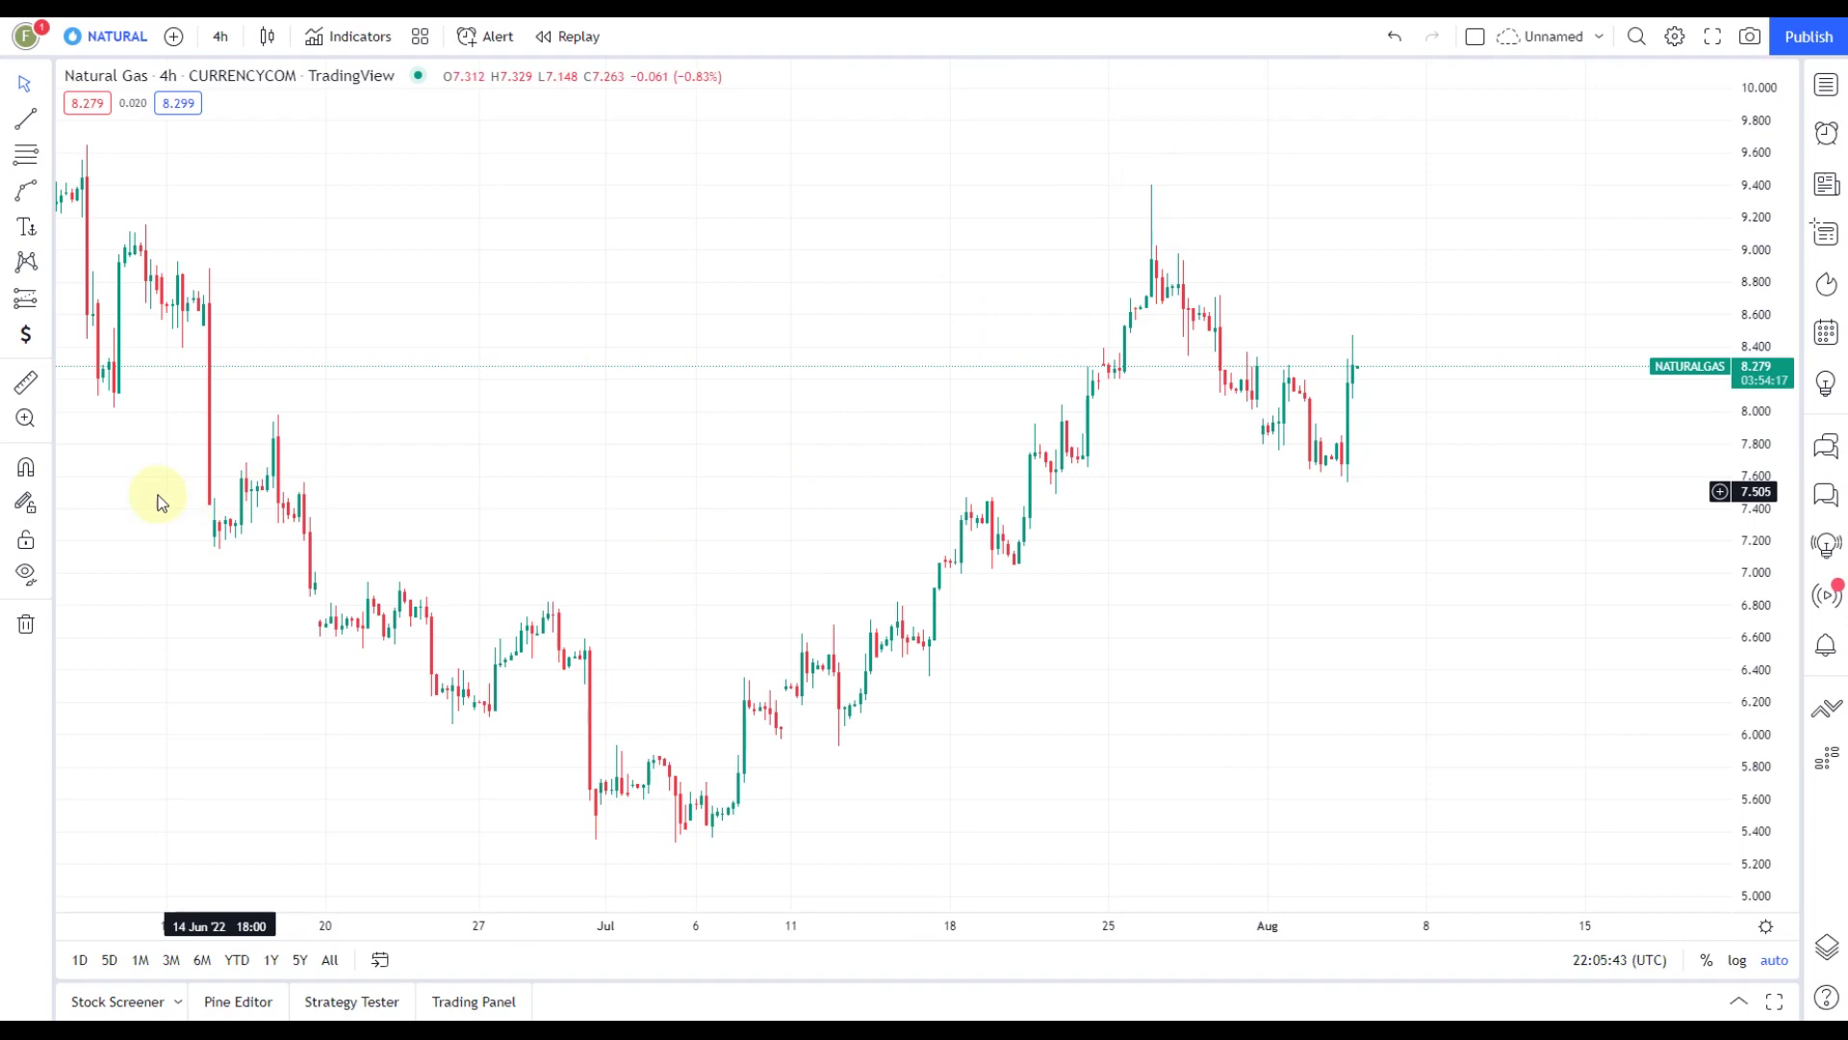
click(28, 503)
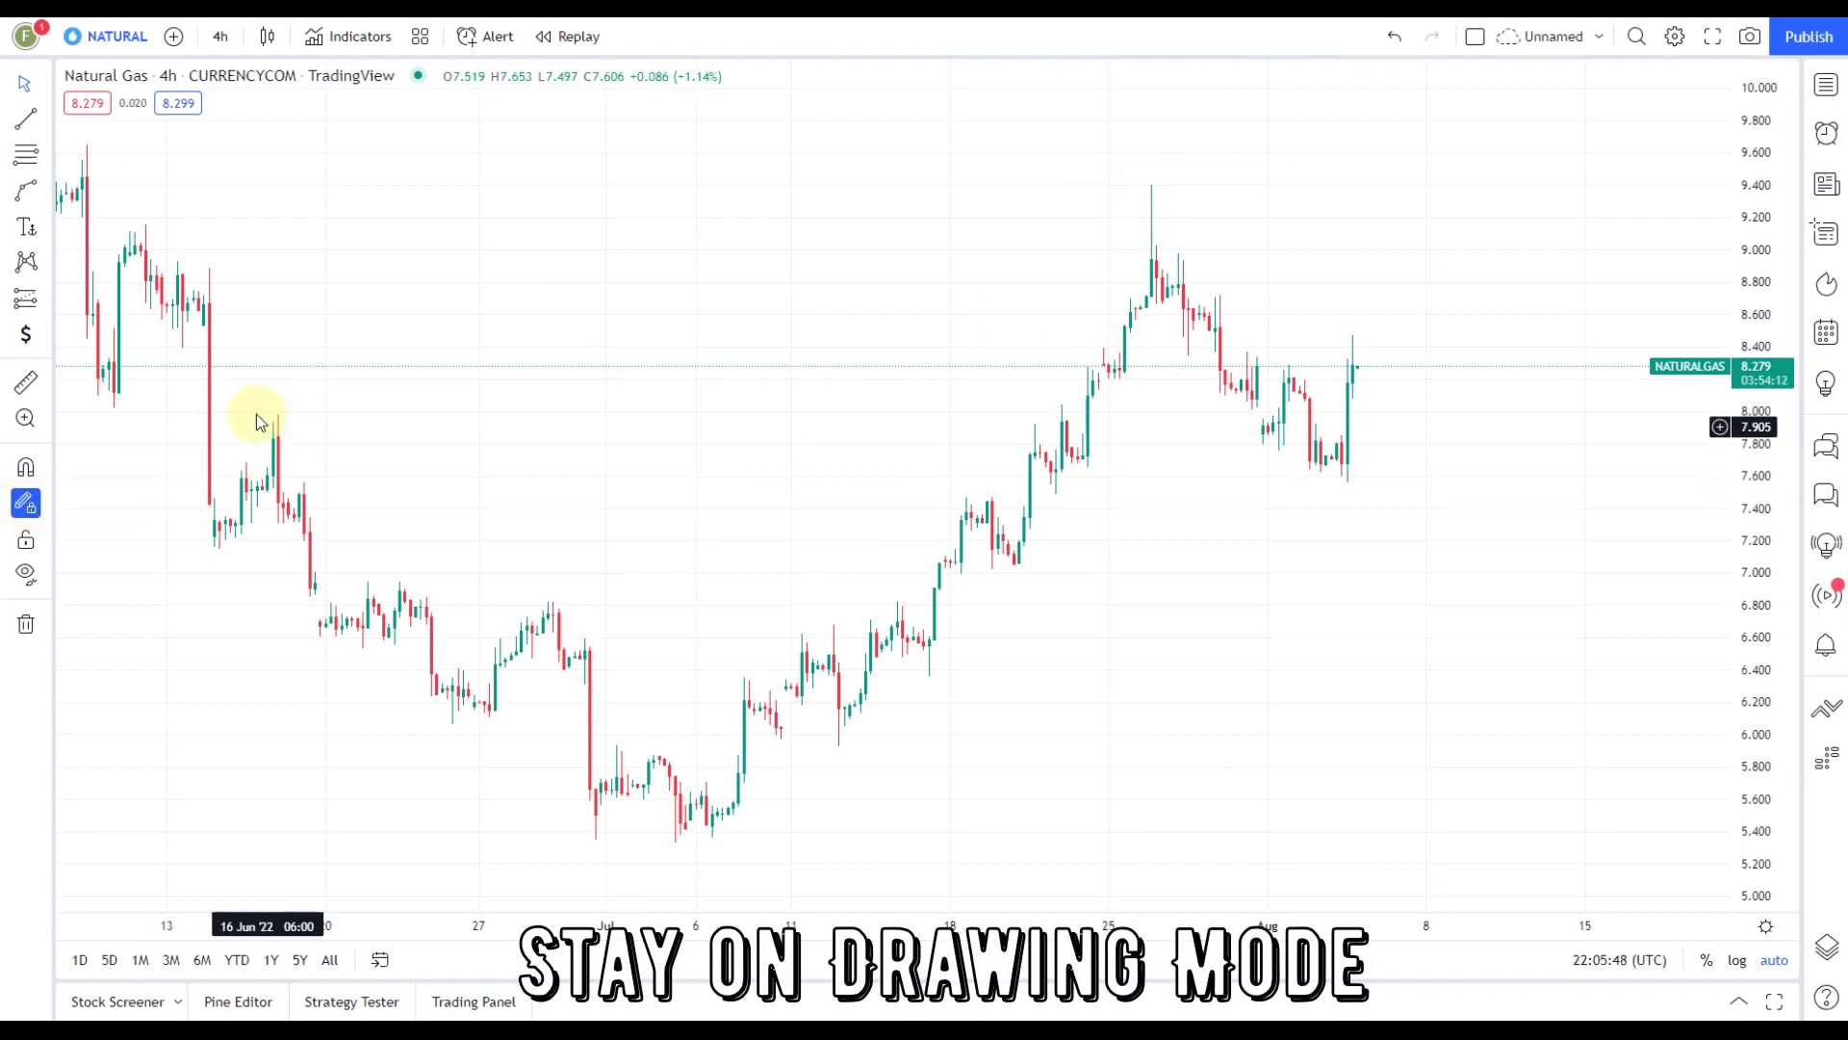
click(26, 118)
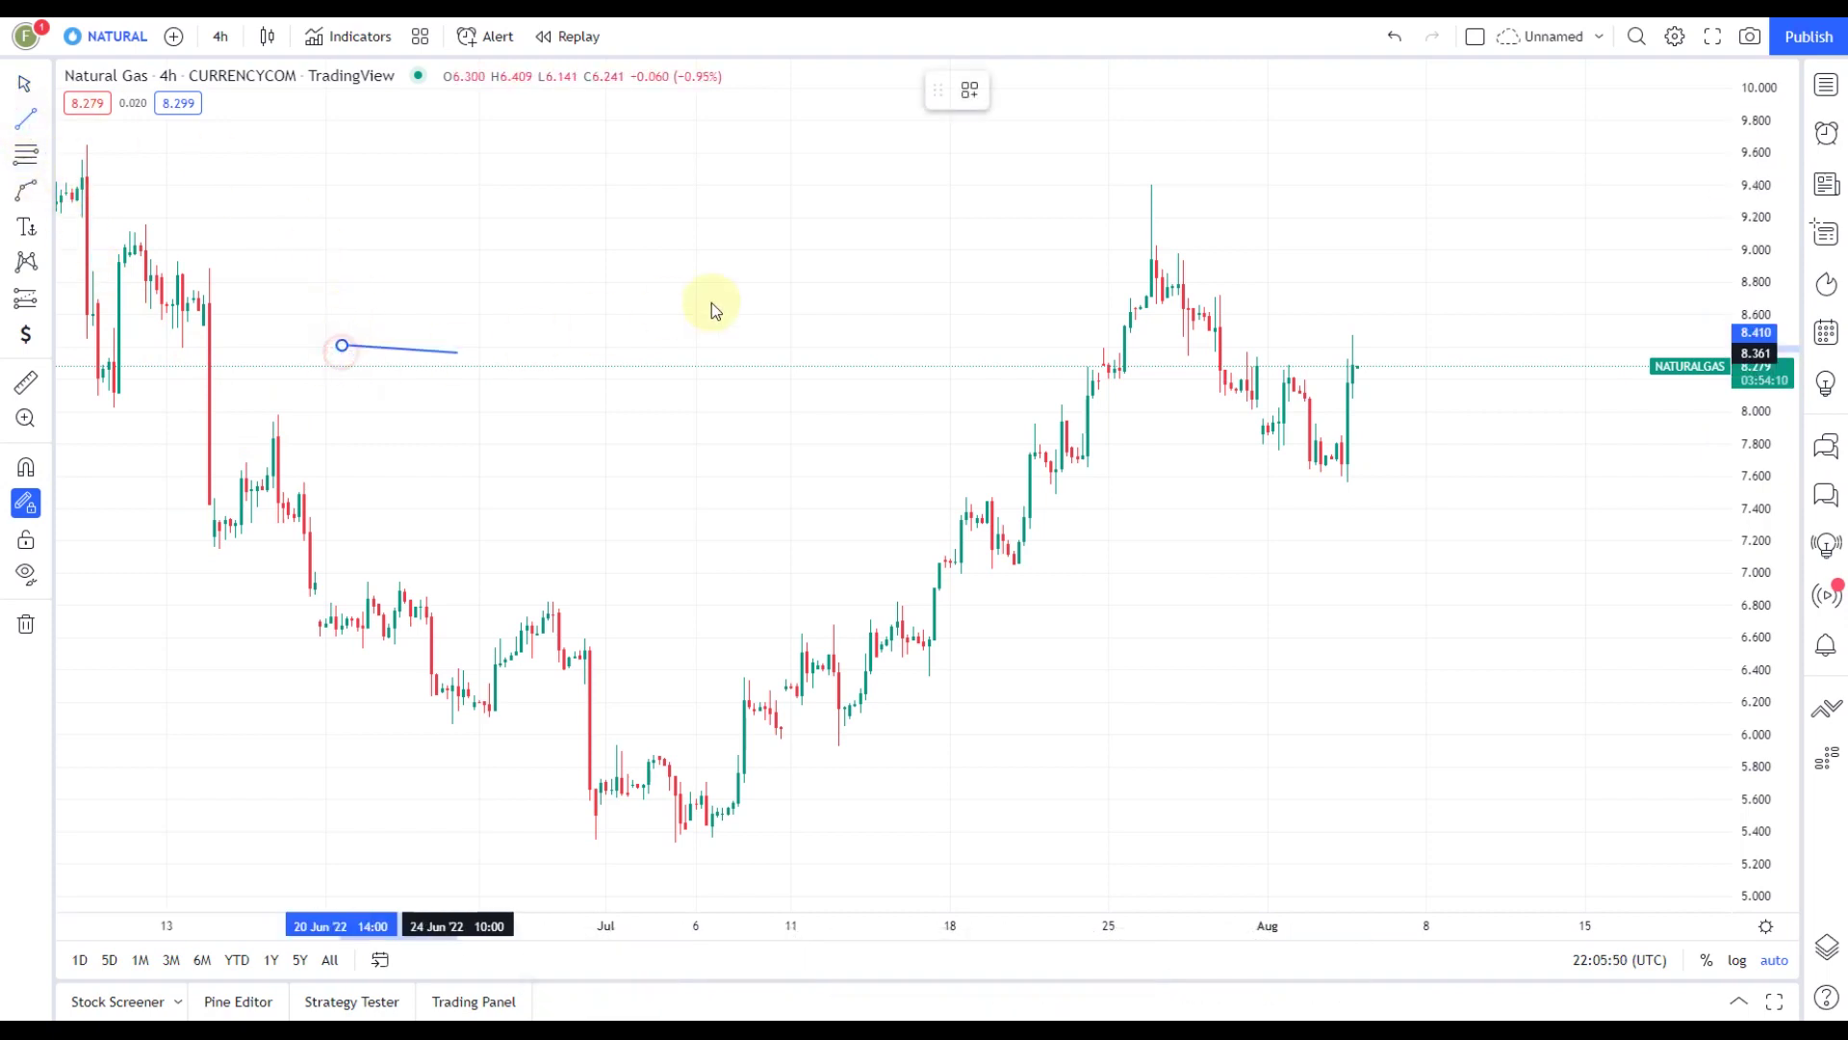
click(605, 421)
click(717, 224)
click(754, 353)
click(664, 575)
click(772, 464)
click(887, 317)
click(950, 453)
click(924, 661)
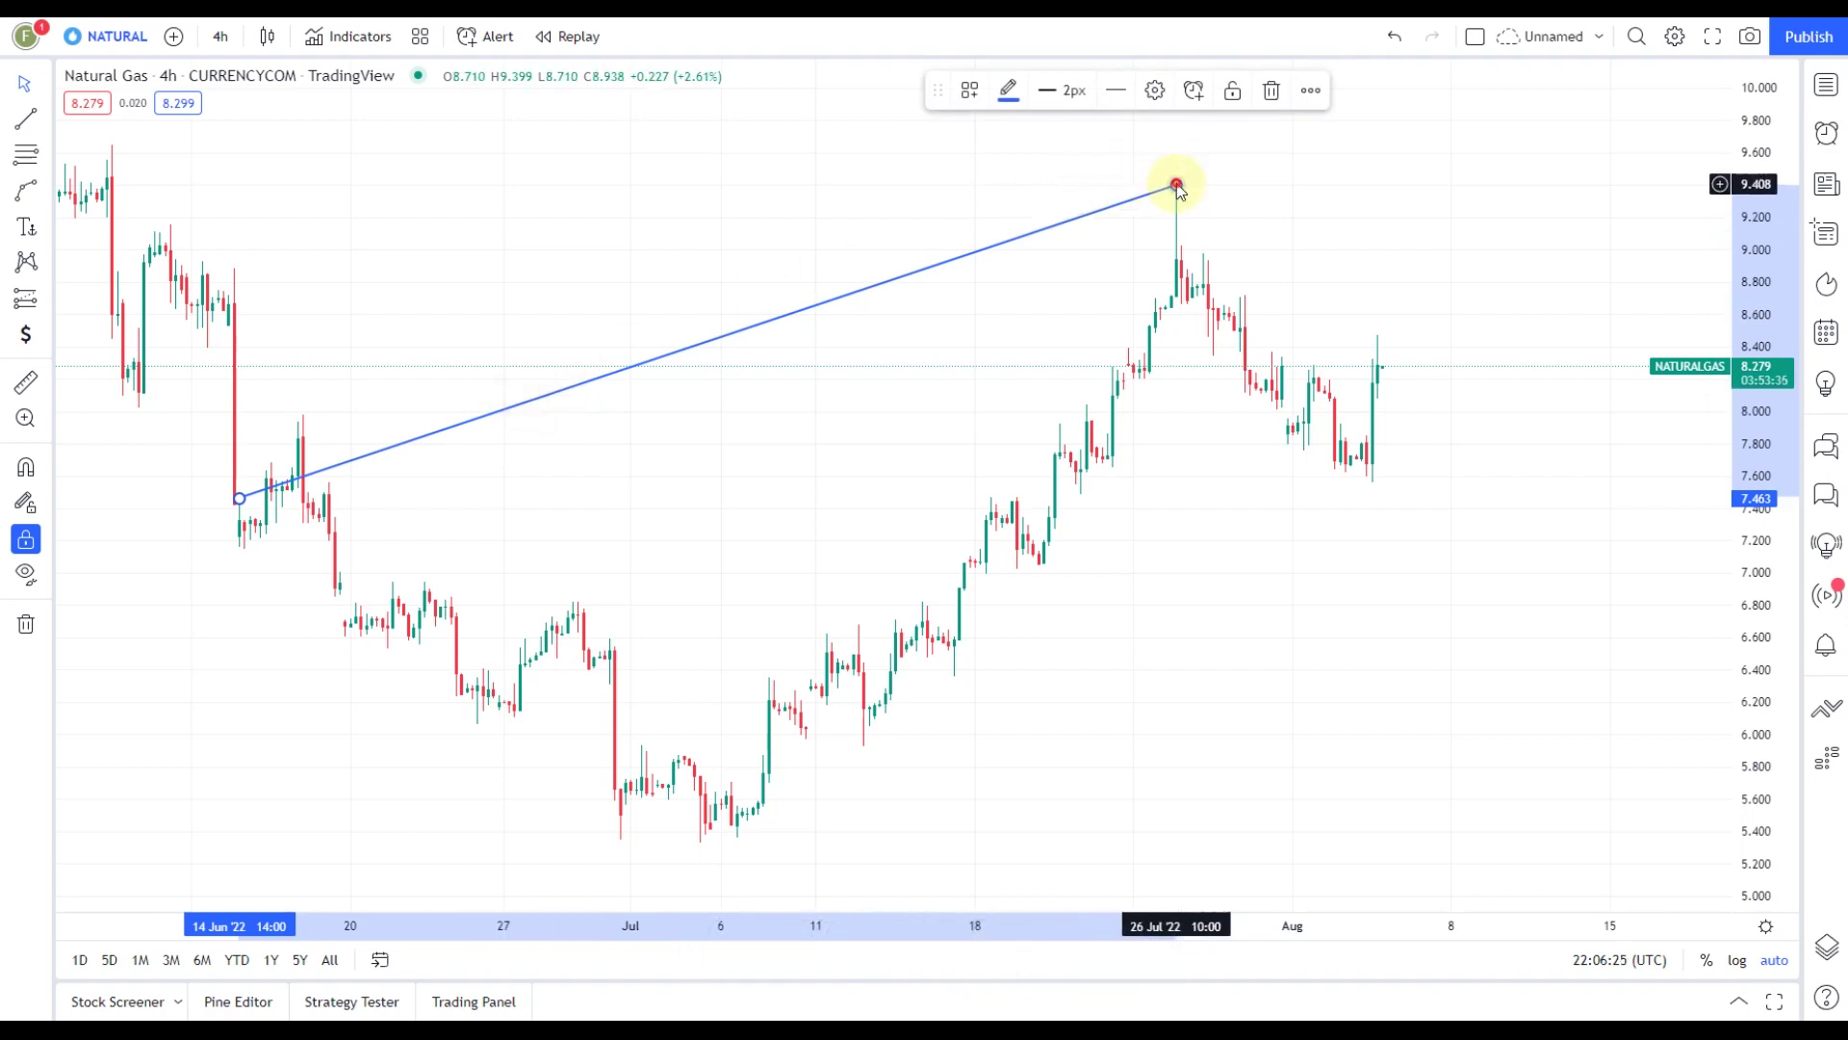
With all drawings locked, try to move both ends of the 14 Jun to 26 Jul trend line, and remove the line
drag(1180, 289, 1184, 186)
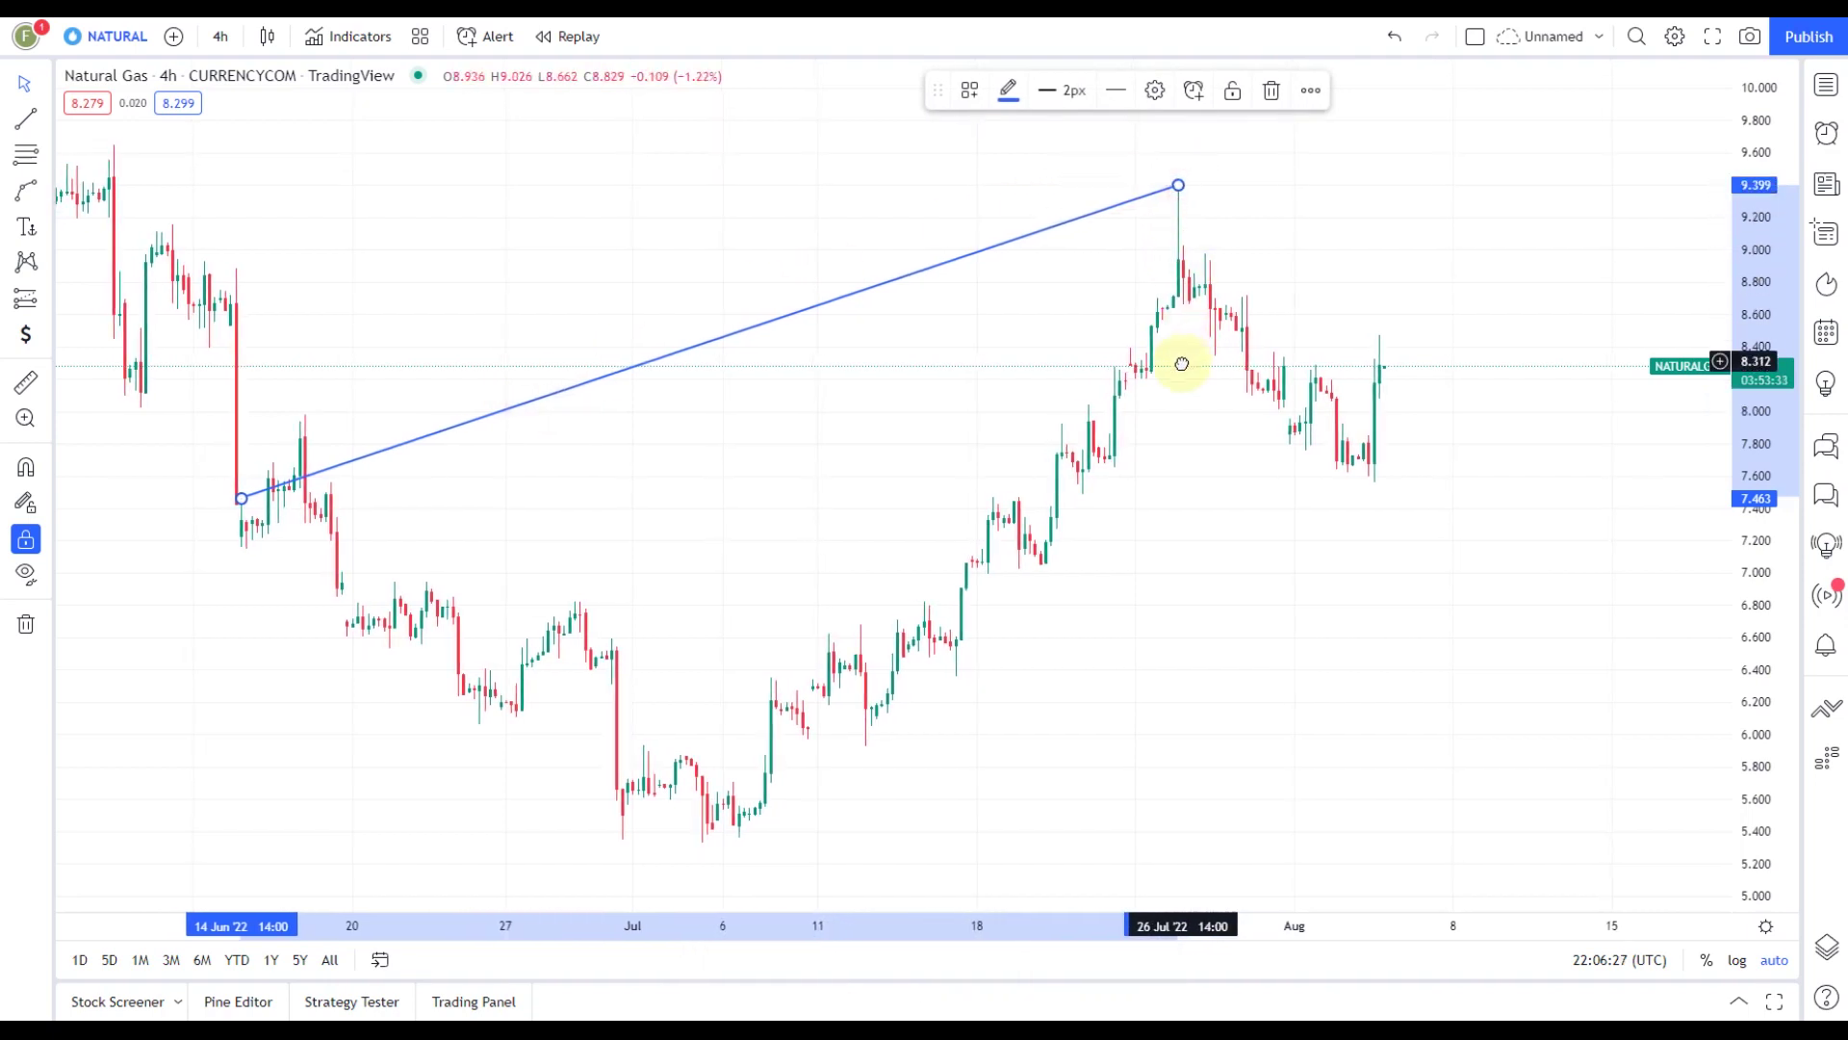
drag(238, 498, 247, 499)
drag(296, 600, 330, 495)
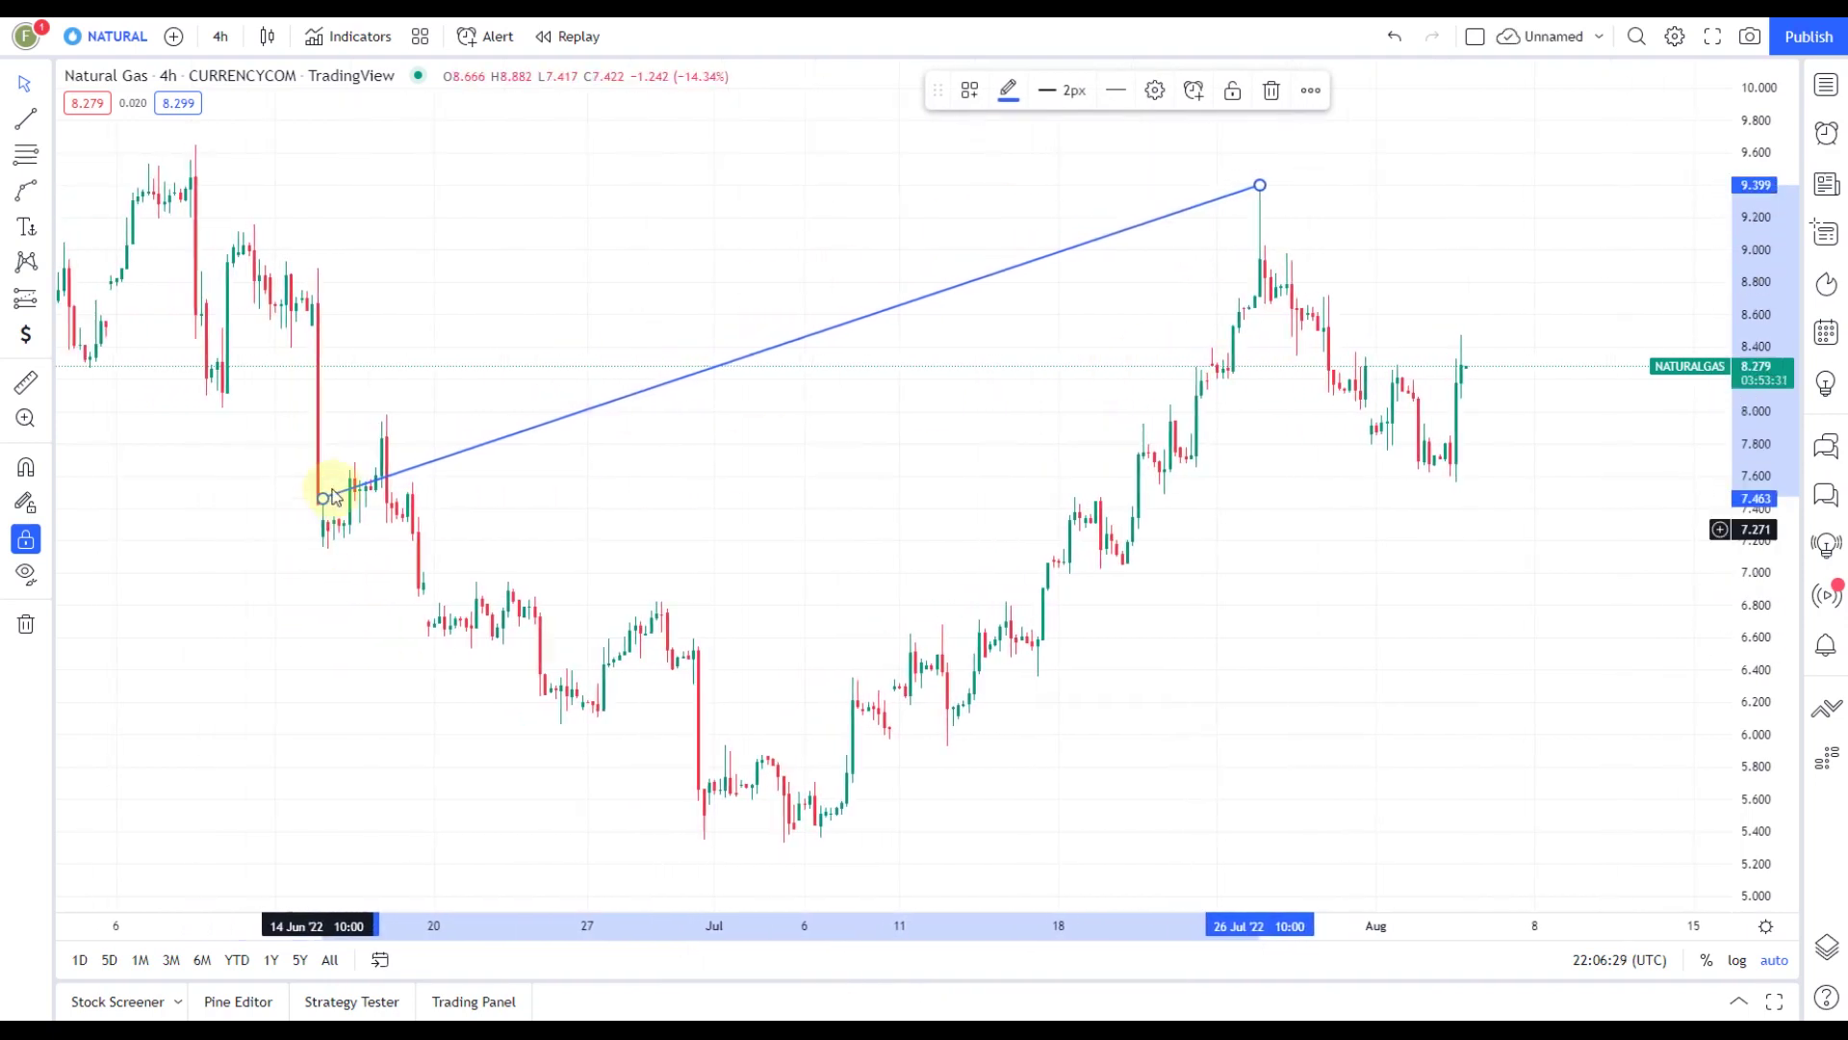
click(1270, 90)
Draw a trend line from the 10 Jun high at about 9.155 to 26 Jul at about 9.026
key(alt+t)
click(269, 225)
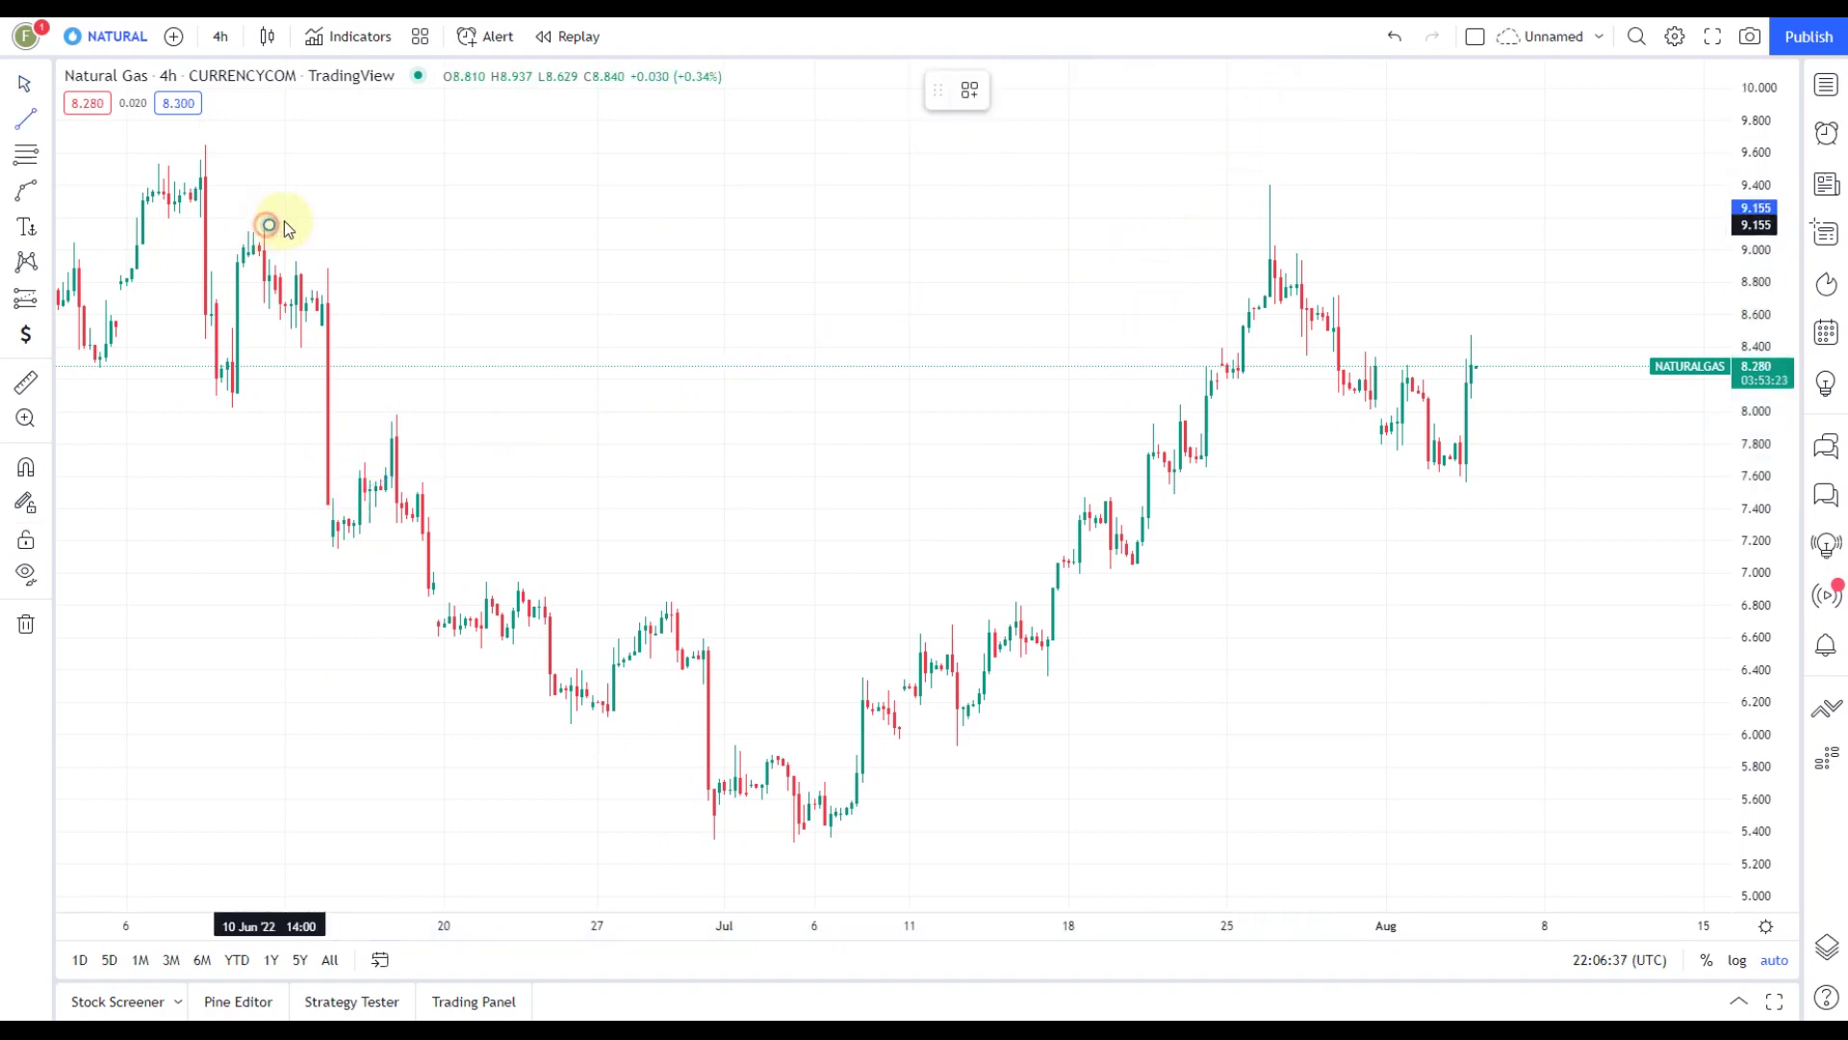
click(1273, 191)
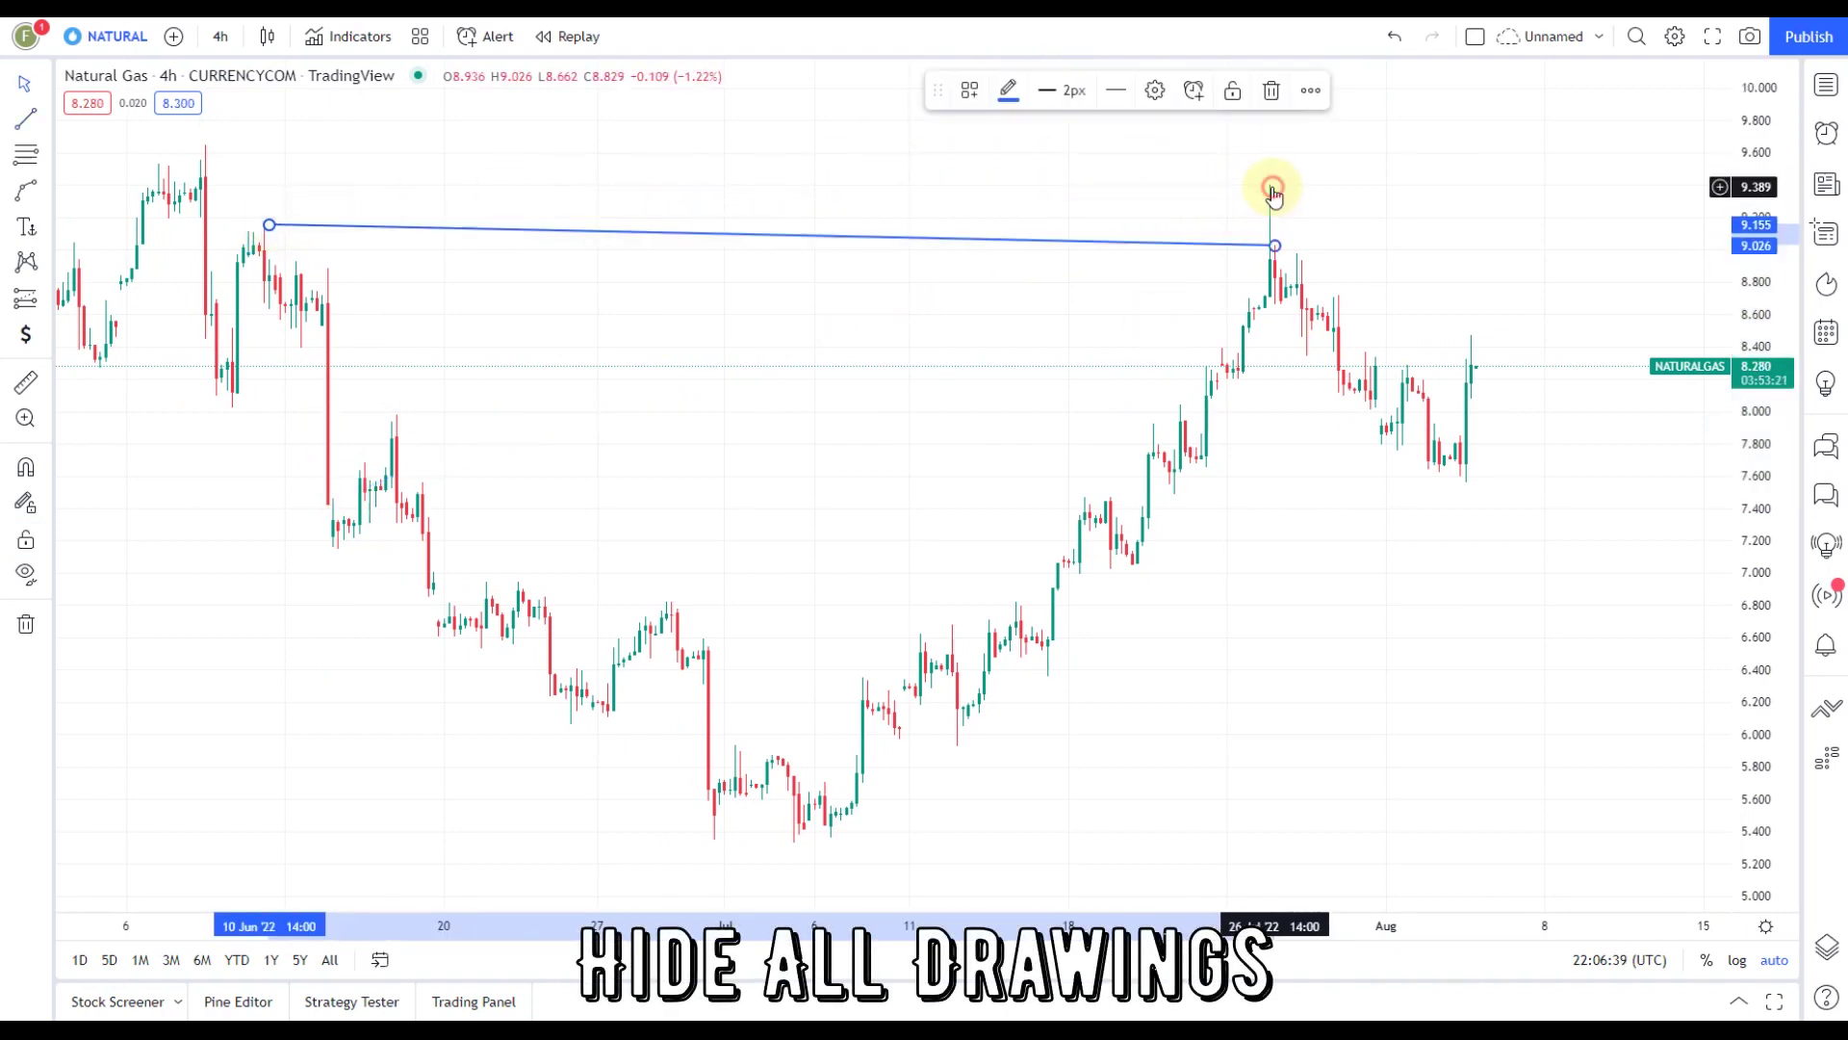
Hide all drawings on the chart and show them again, twice in a row
click(26, 574)
click(26, 574)
click(26, 574)
click(26, 574)
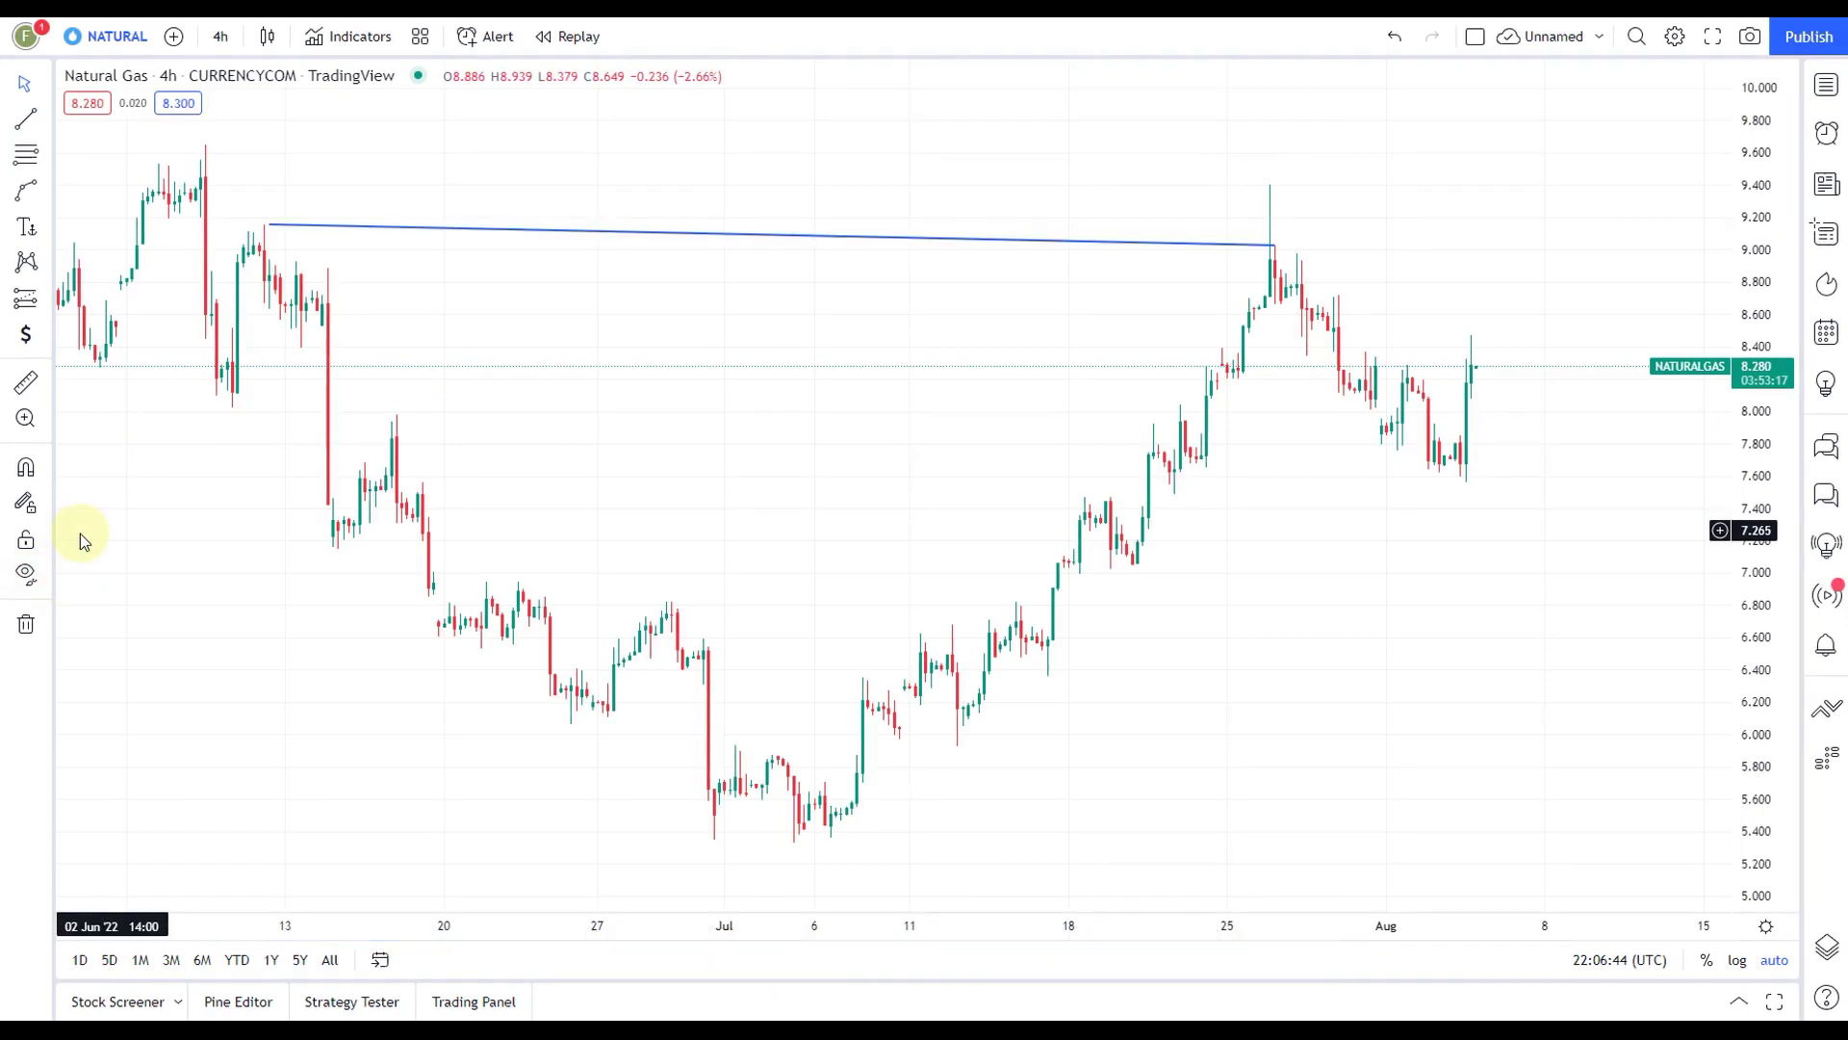
Undo the last trend line, and clear all drawings and indicators from the chart
key(ctrl+z)
click(27, 625)
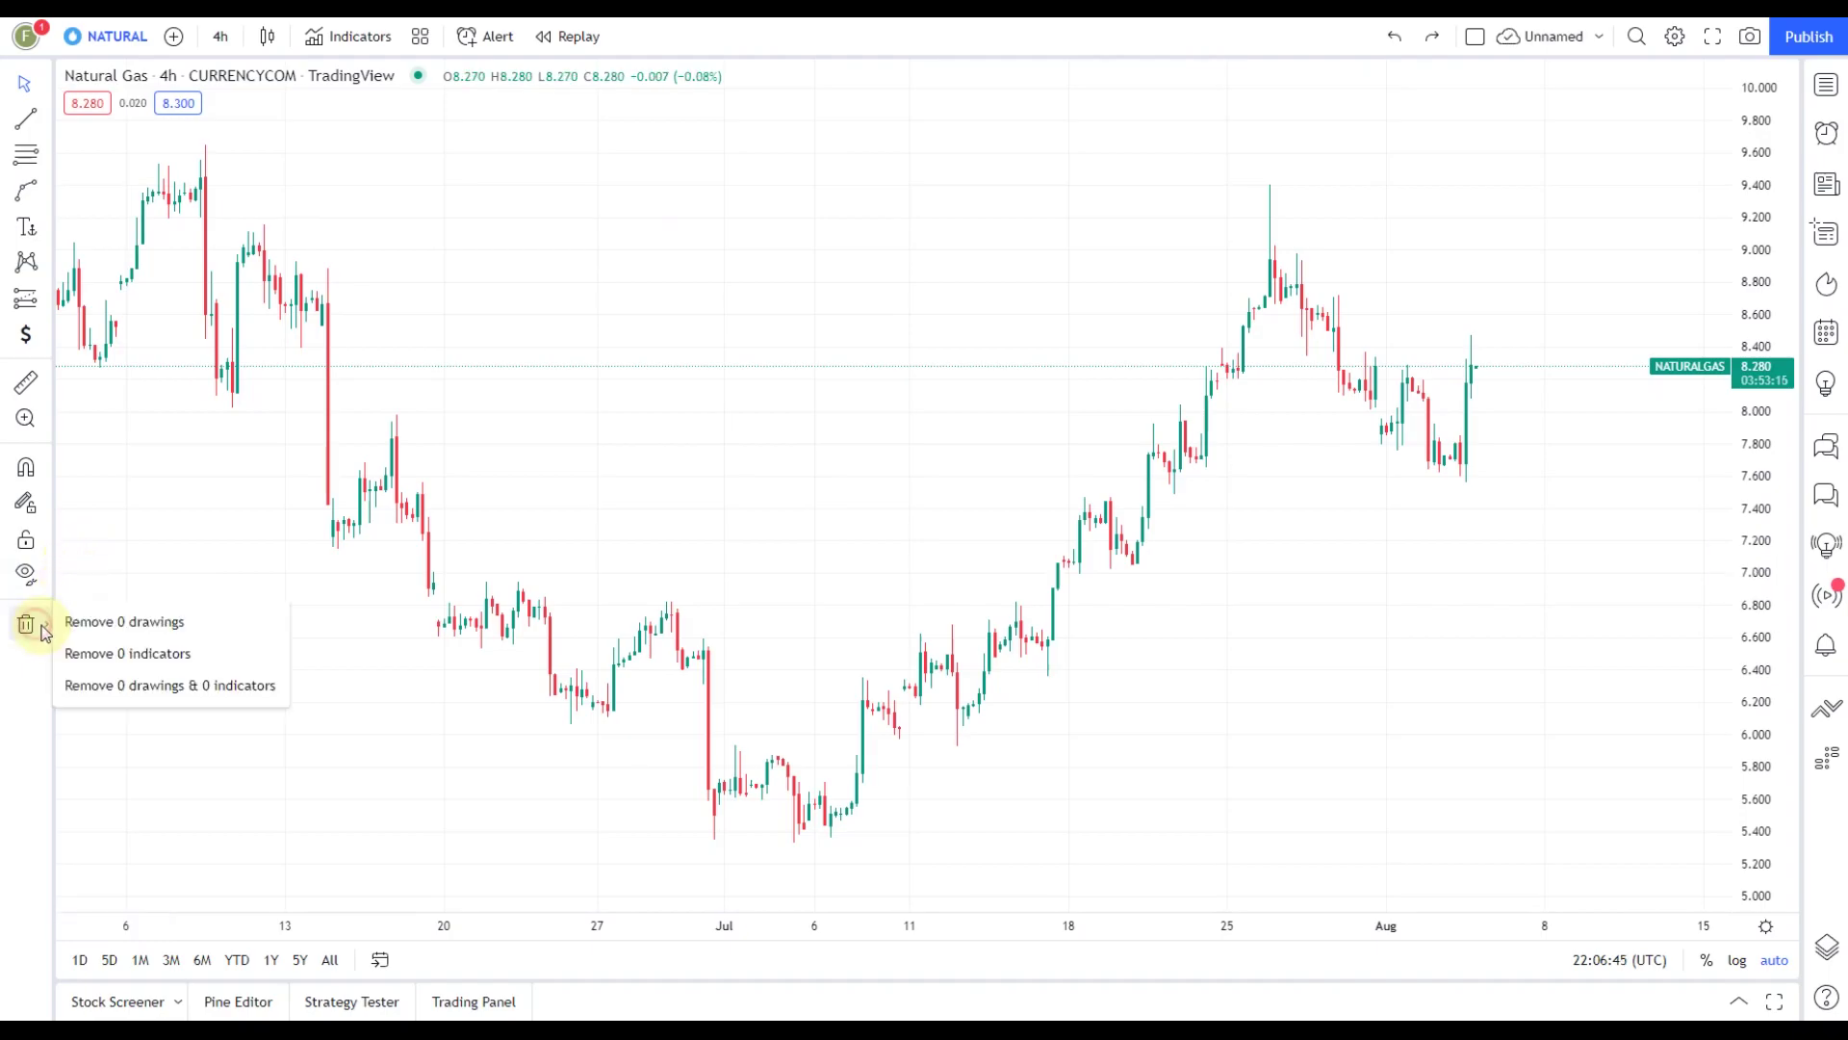
click(47, 626)
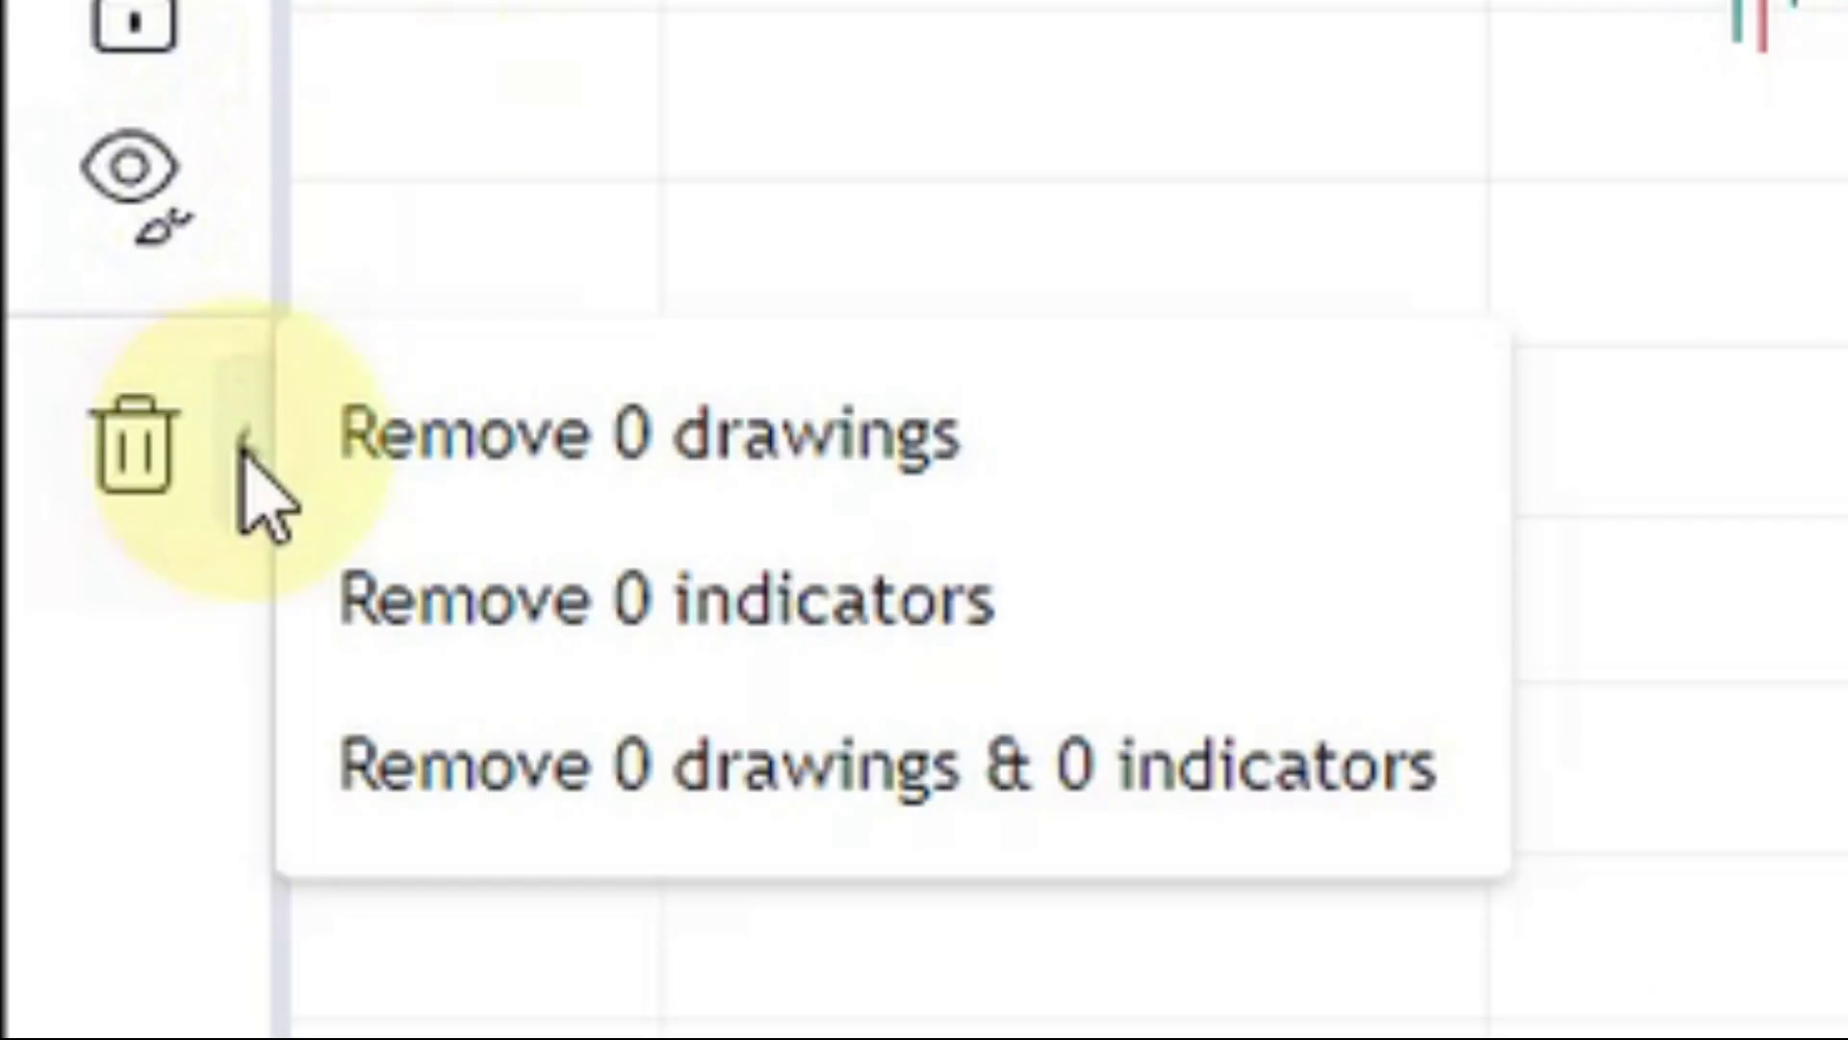
click(563, 765)
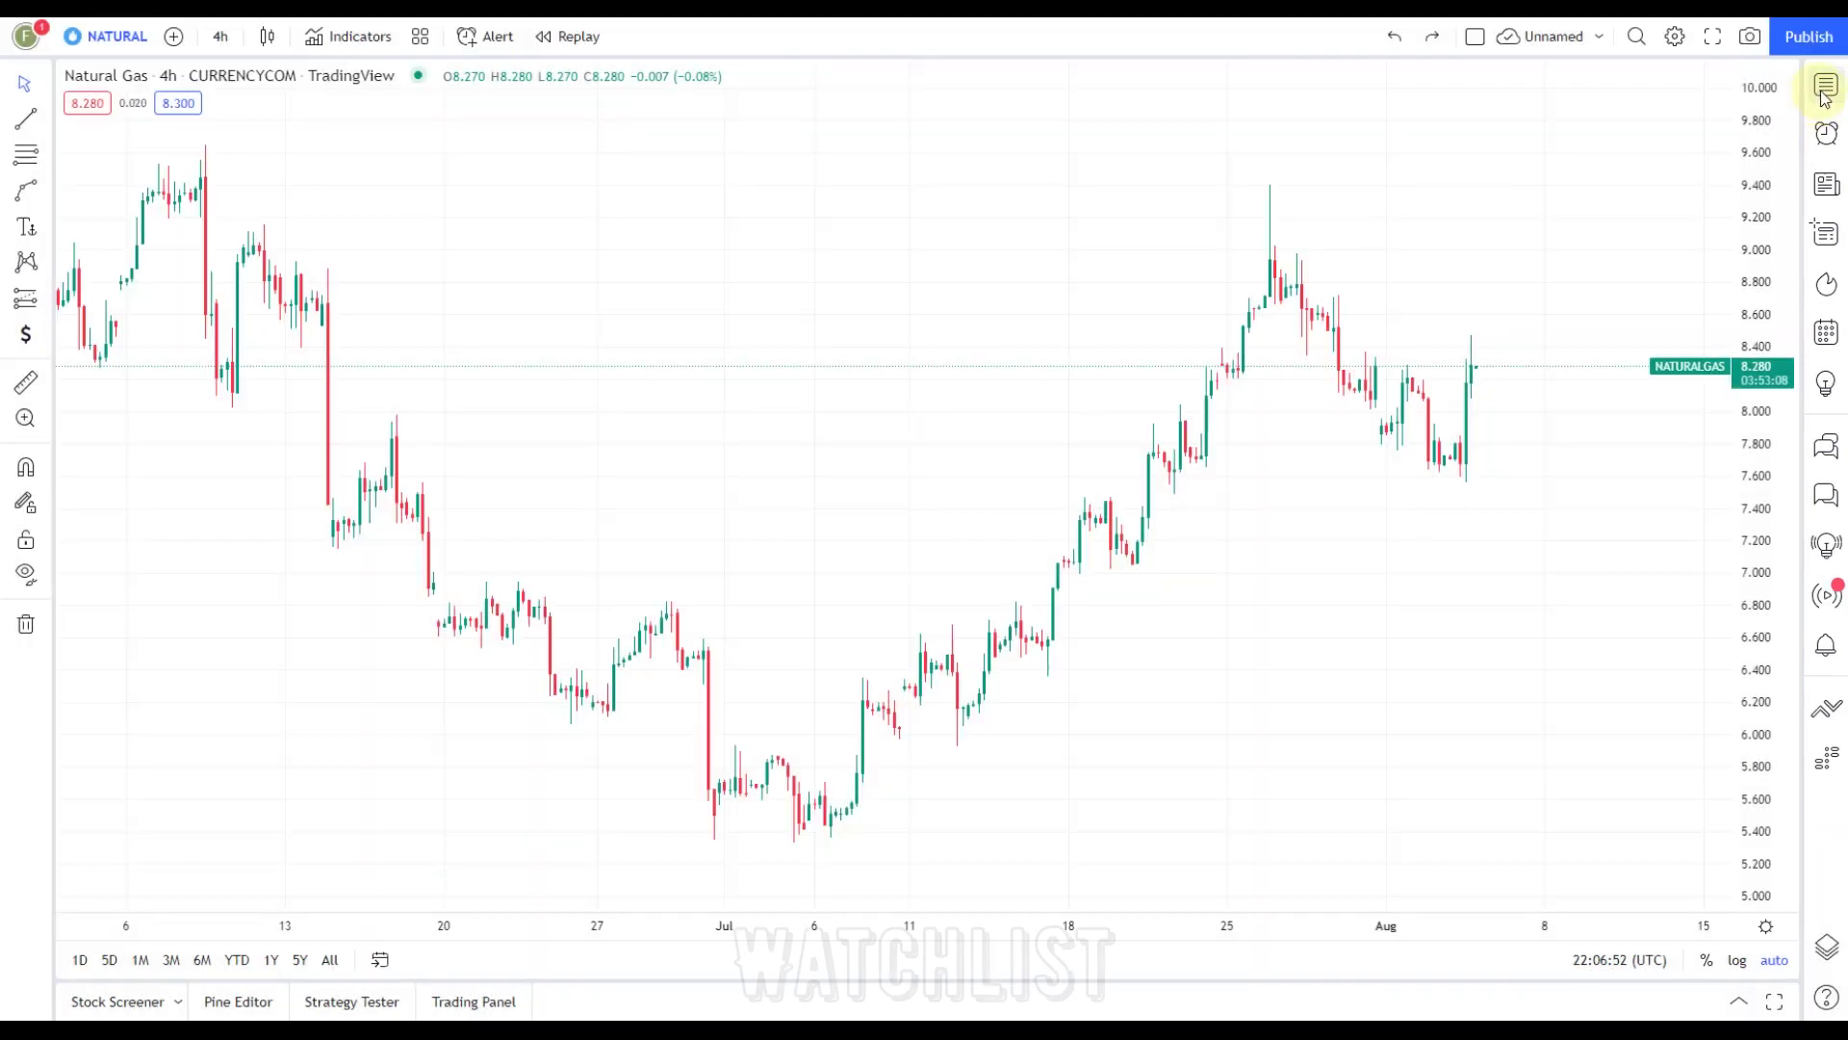
Open the watchlist and remove its symbols until only the Bitcoin futures BTC1! is left, with BTC1! on the chart
click(1822, 92)
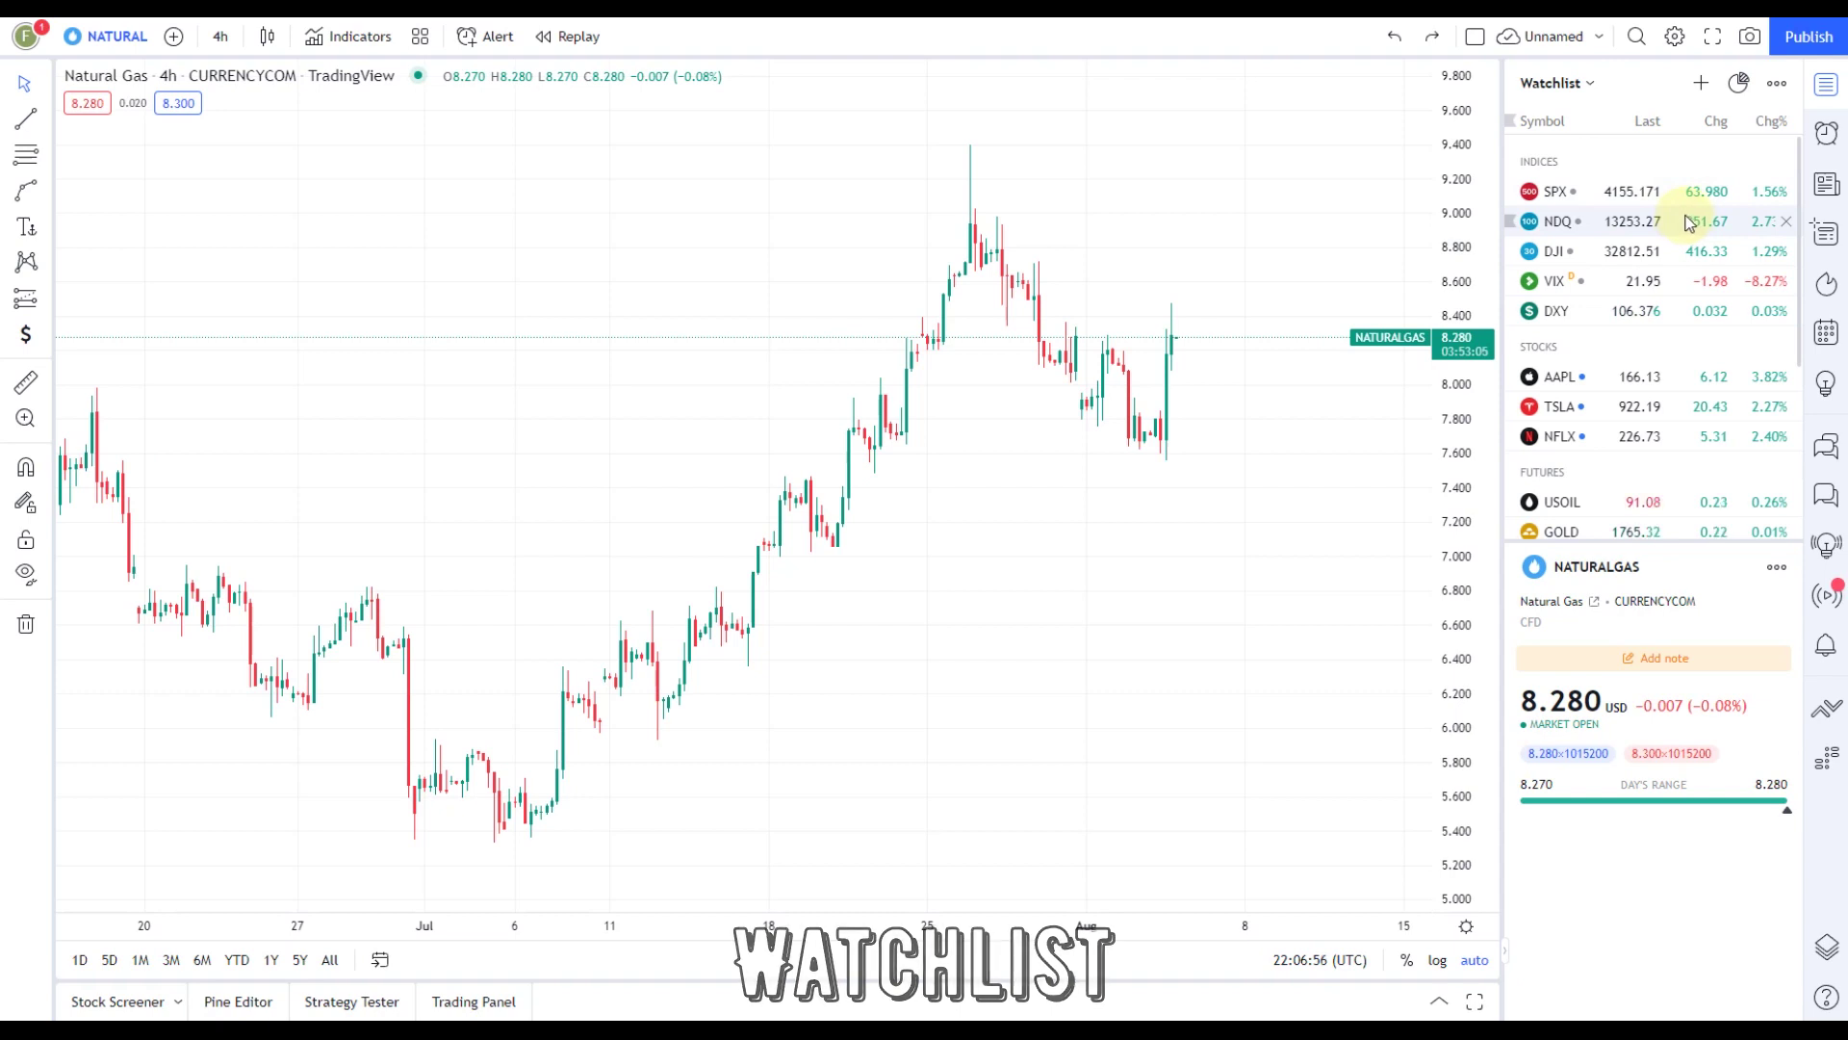
scroll(1636, 494, down, 3)
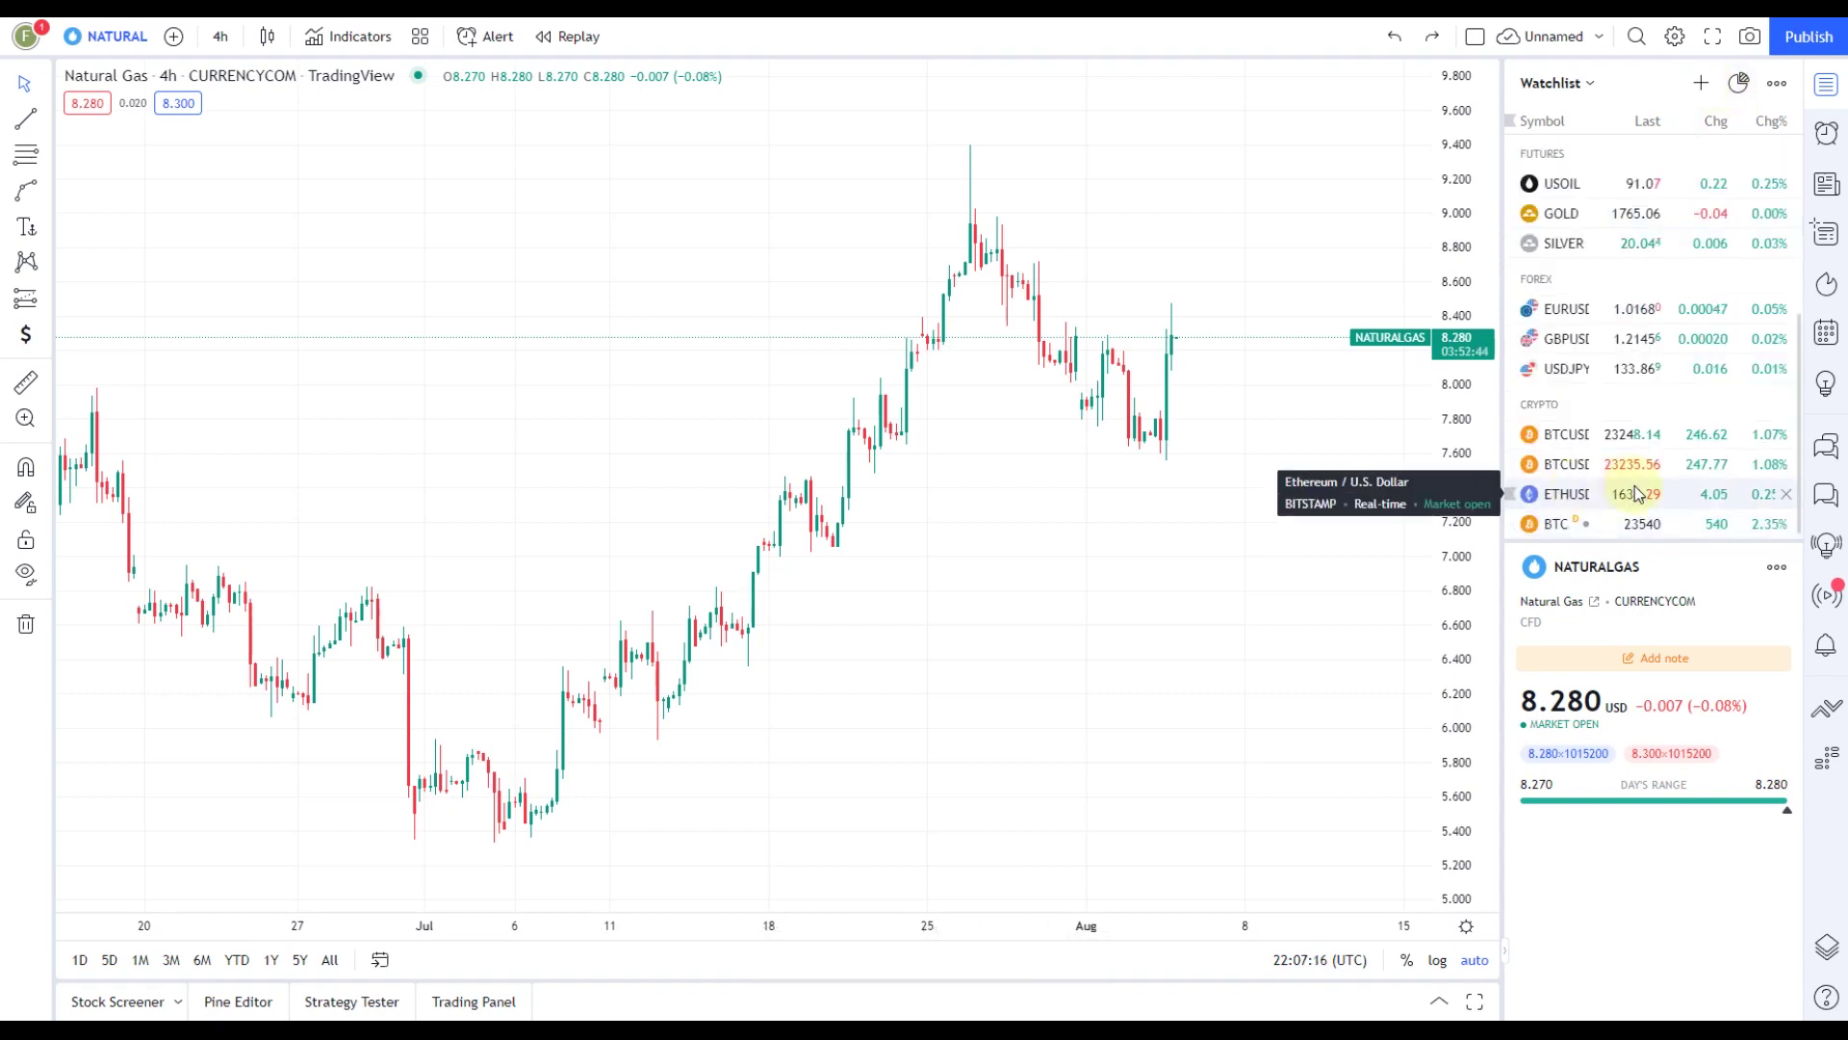
click(1785, 494)
click(1786, 491)
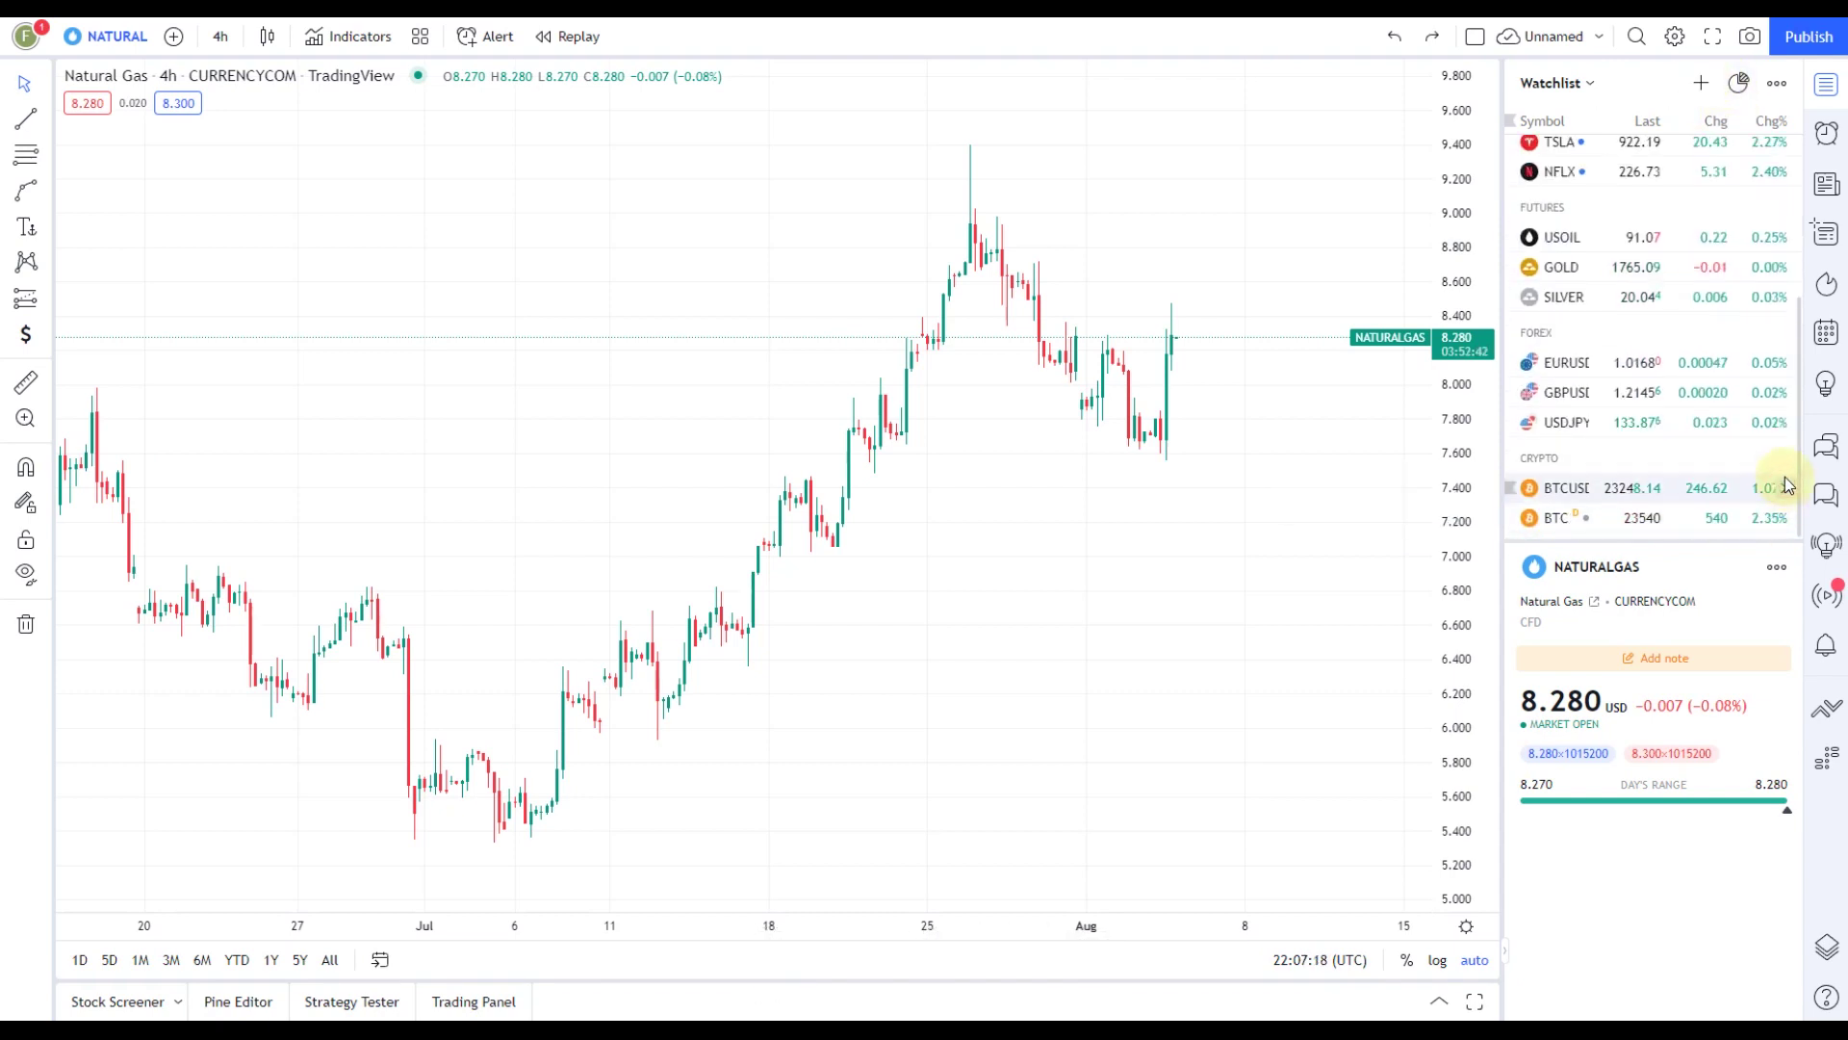
click(1785, 491)
click(1787, 452)
click(1788, 452)
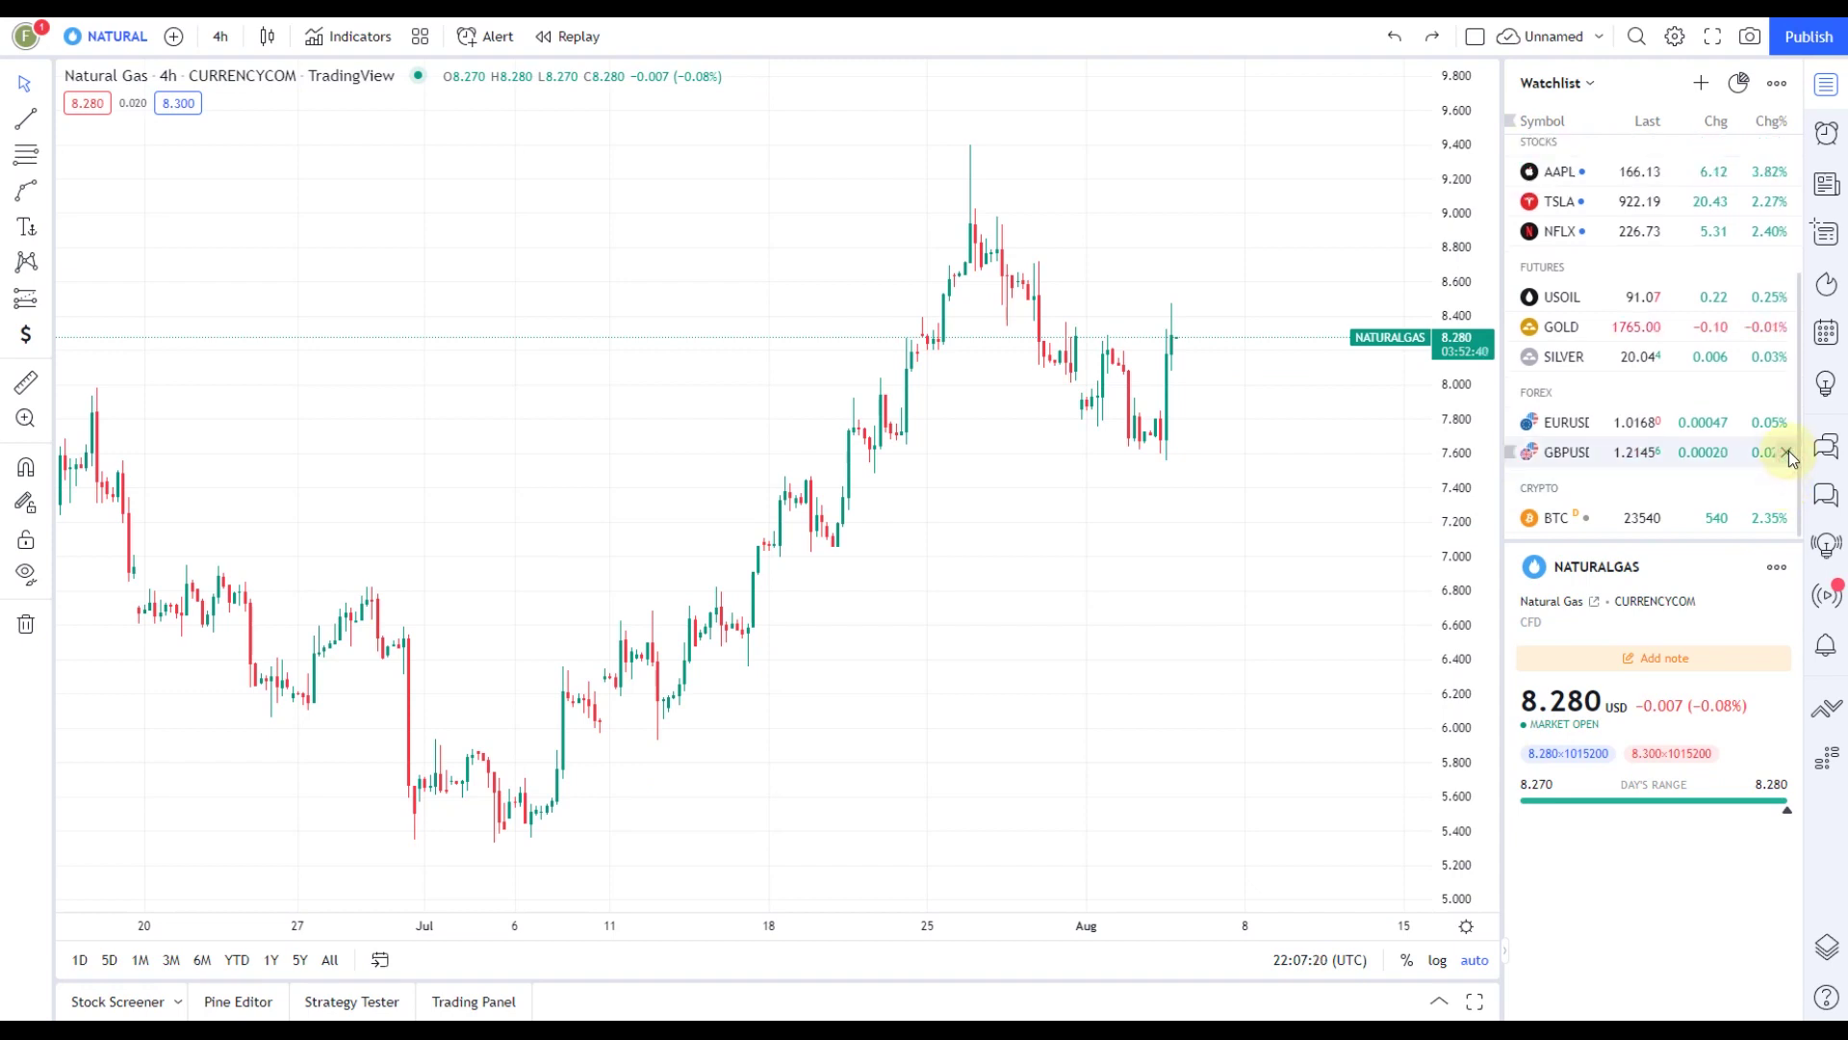
click(1793, 452)
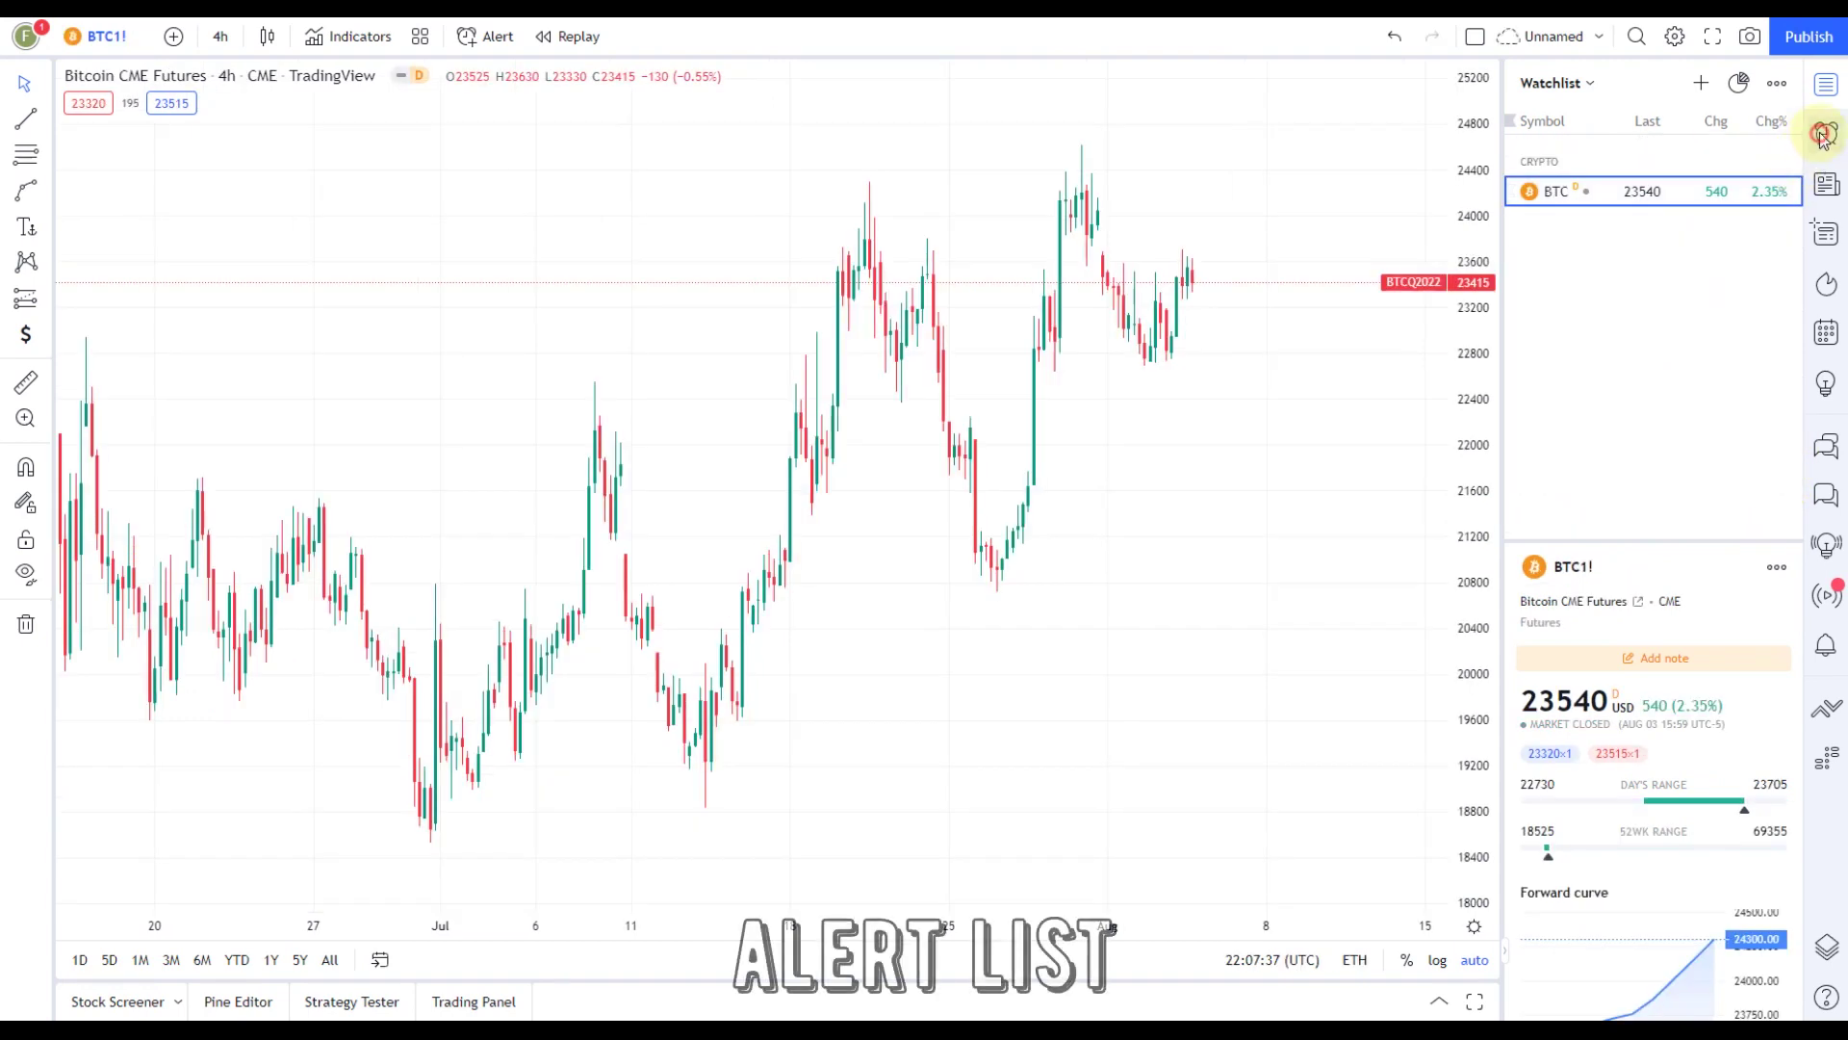
View the alert list and the news headlines for BTC1!
click(1826, 133)
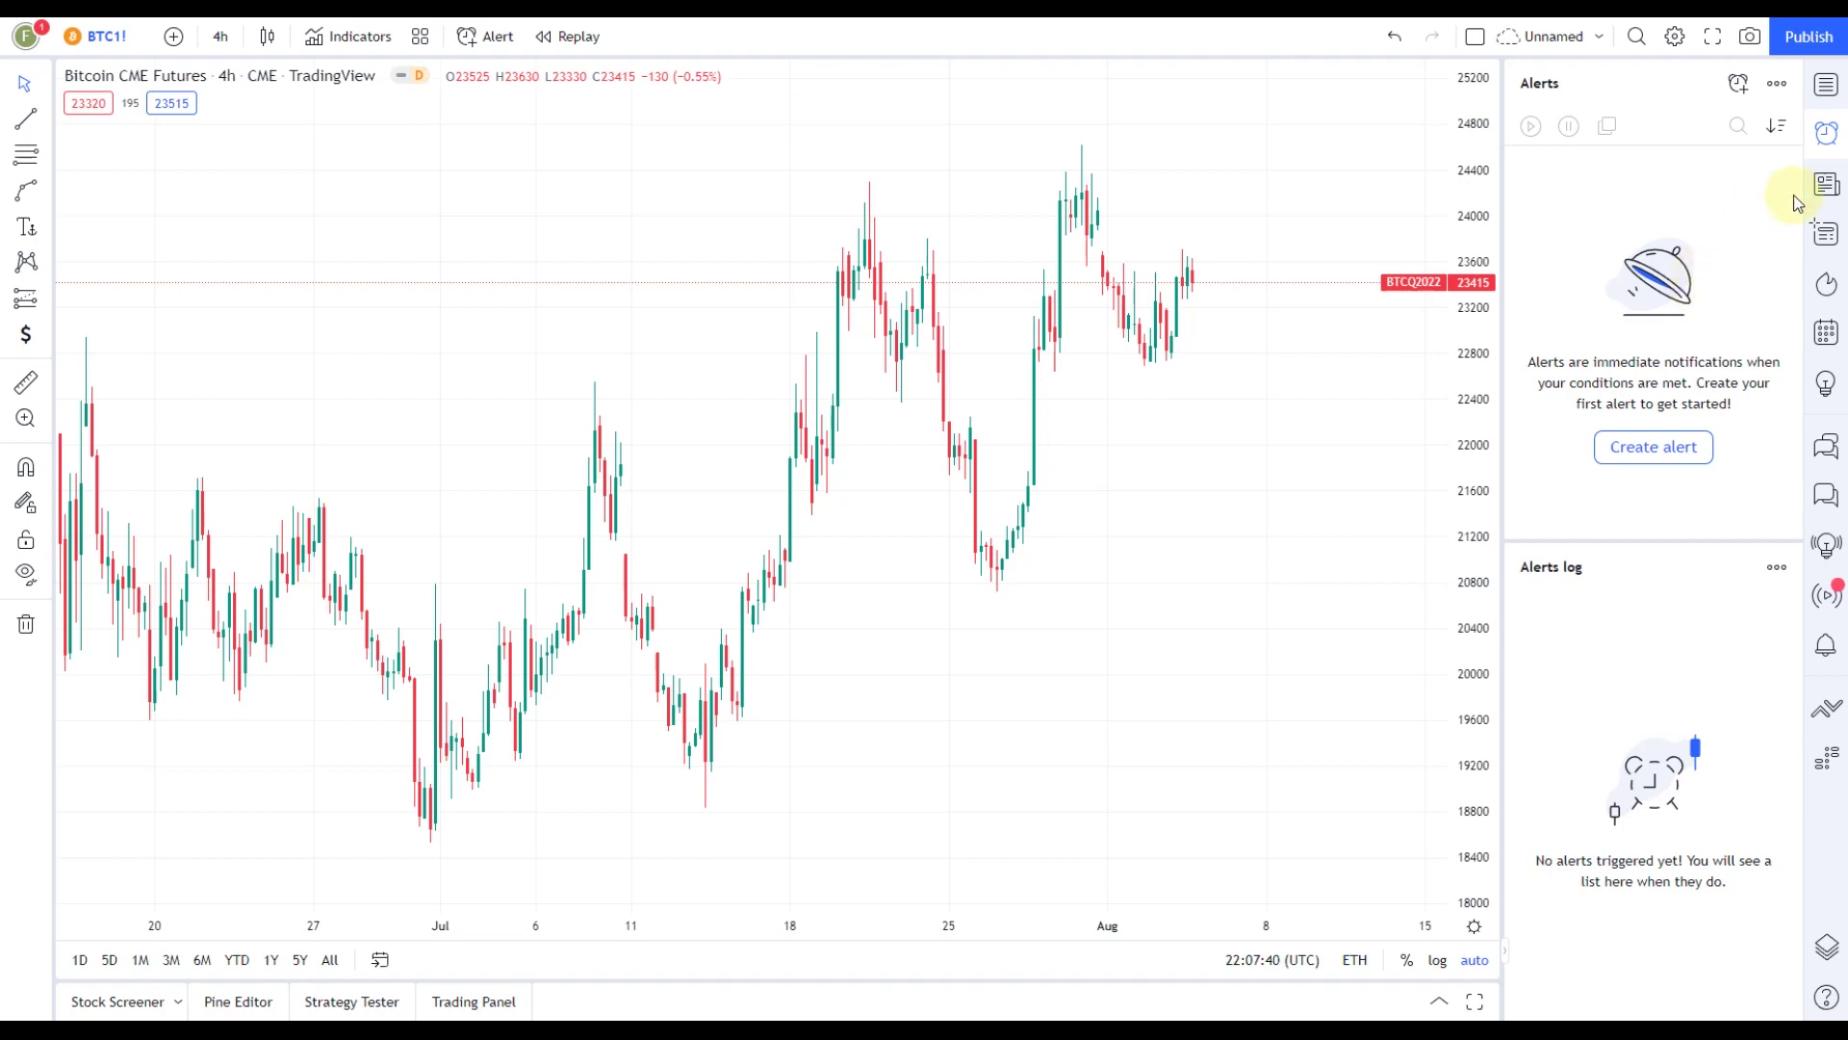
click(1824, 185)
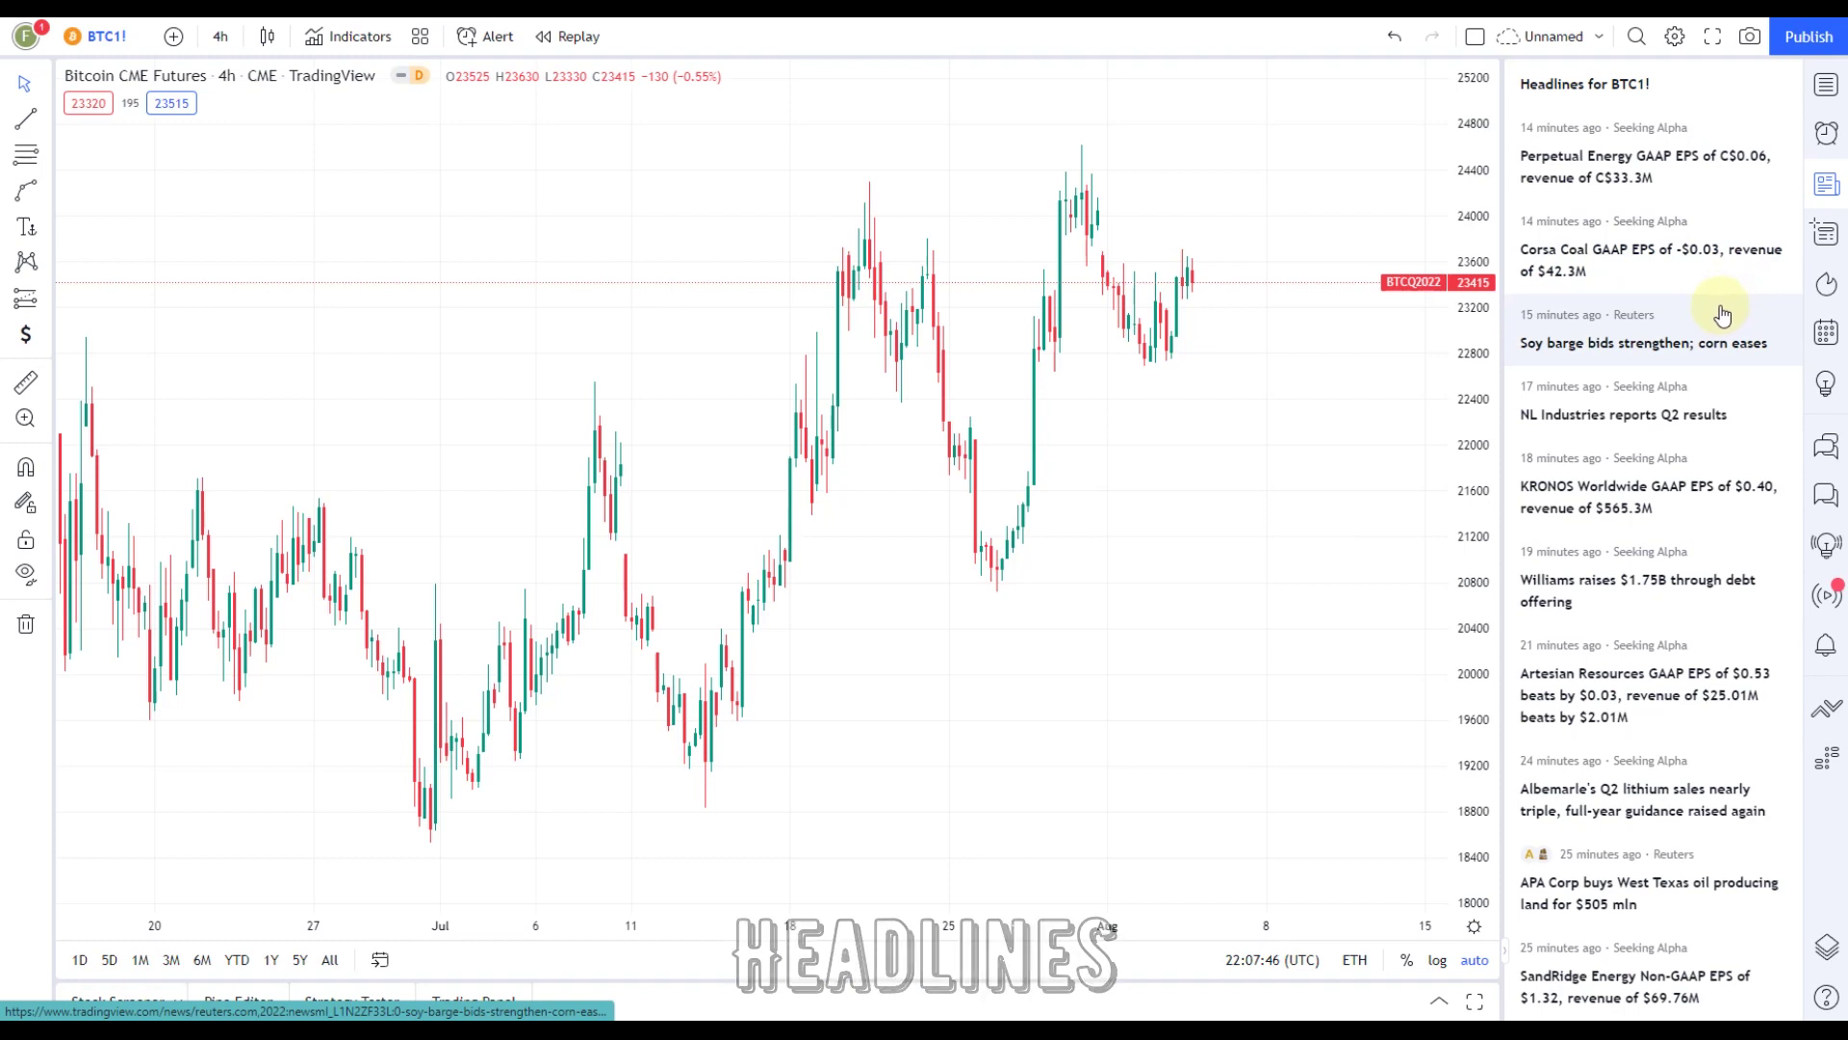
Show the Data Window and switch the cursor to a cross for reading the values of individual candles
click(1826, 233)
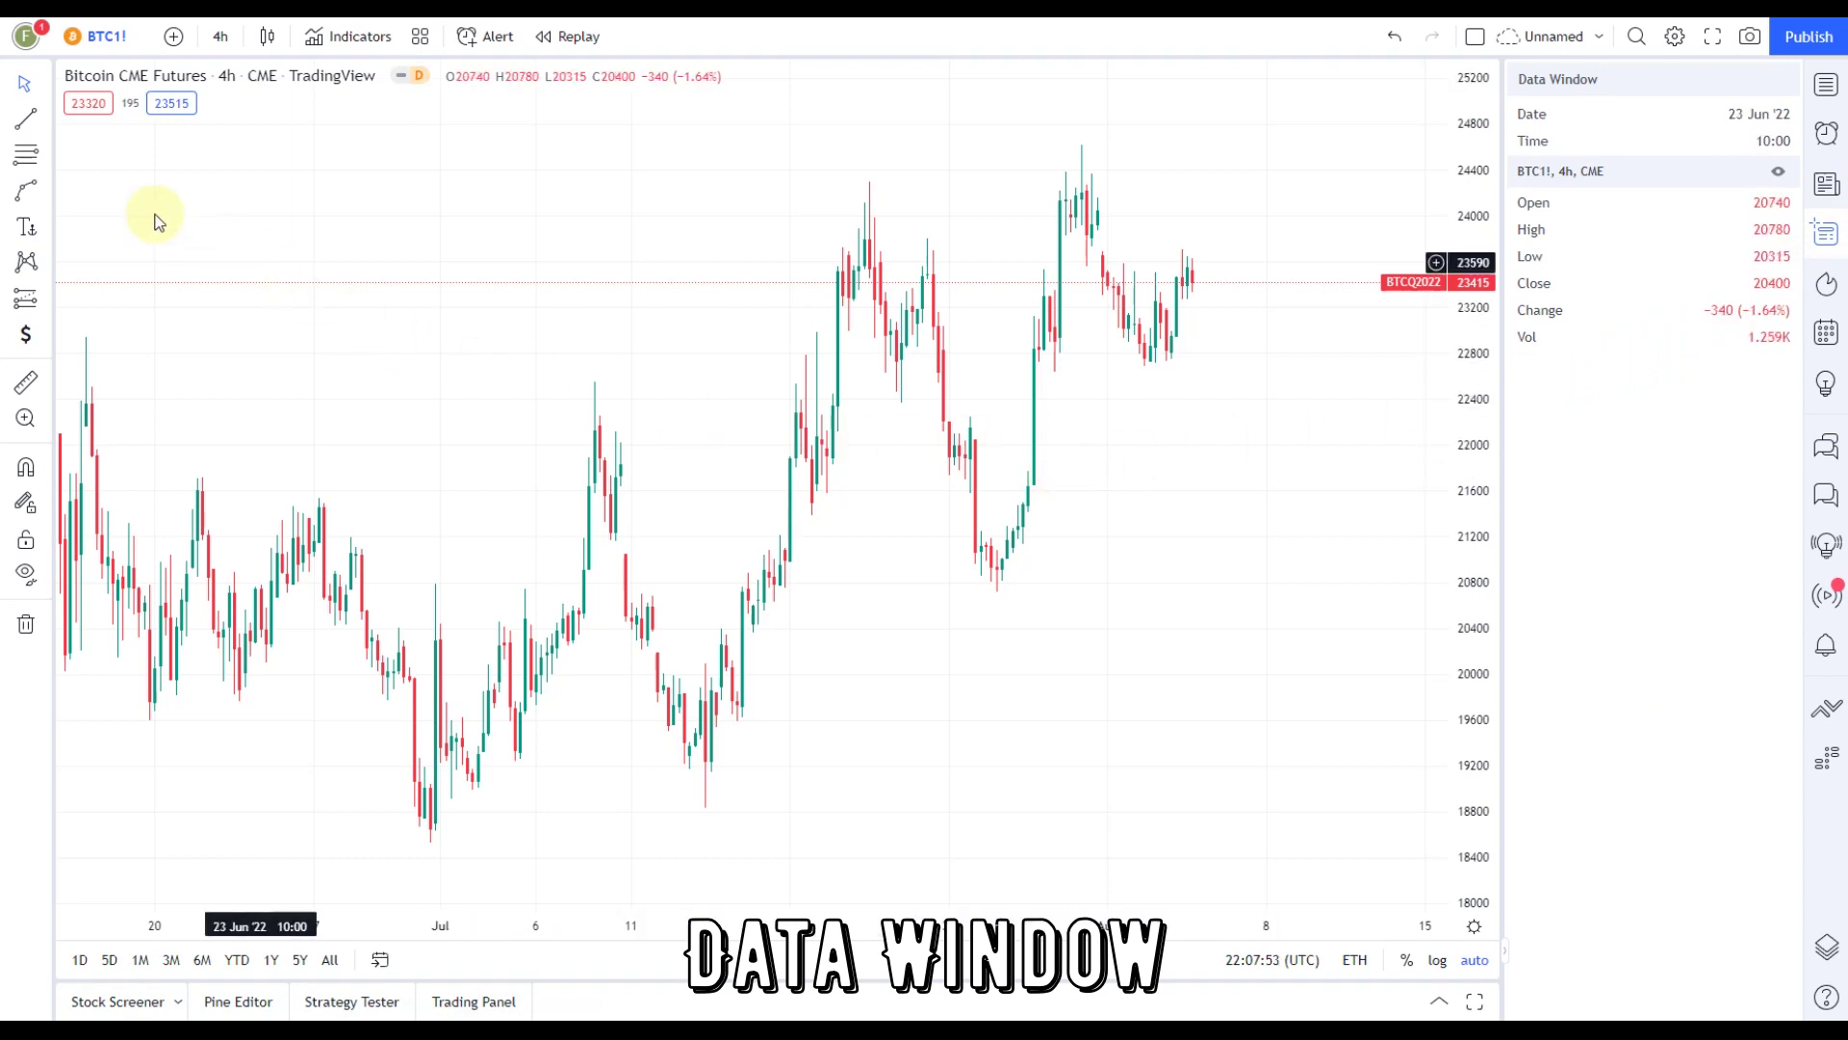
click(26, 94)
click(74, 83)
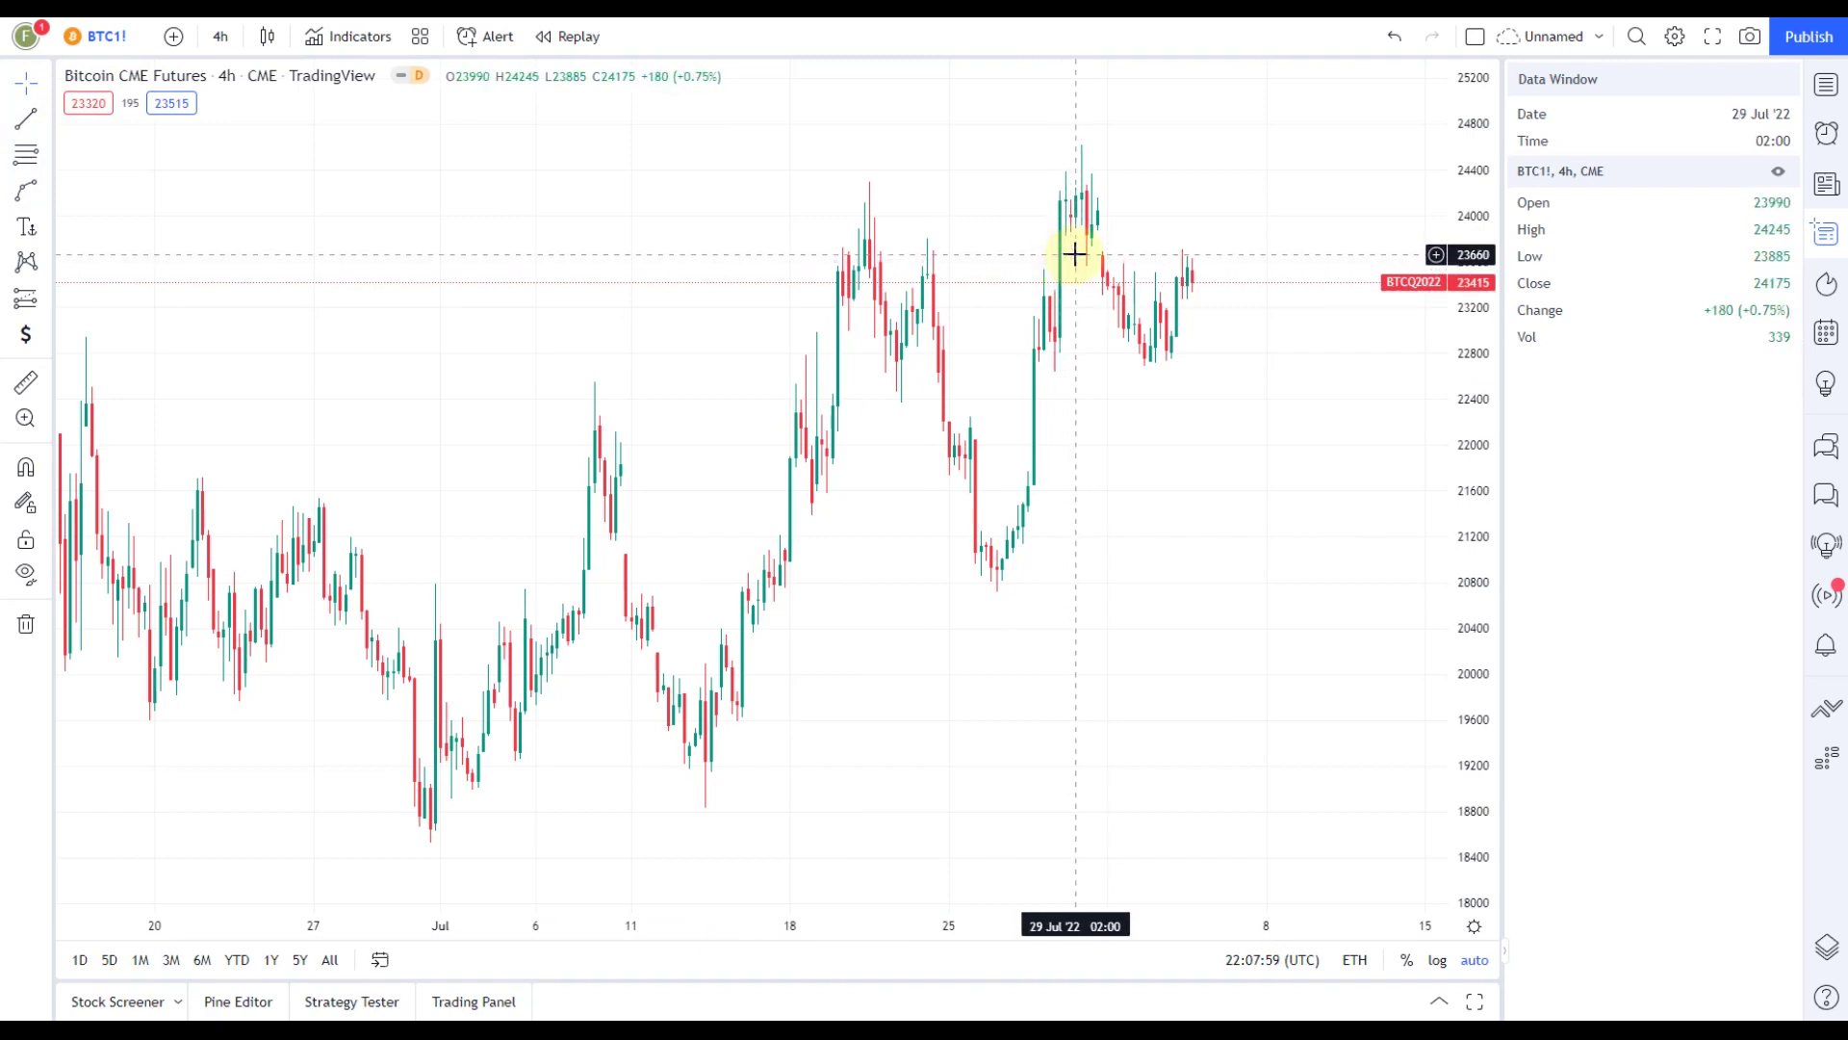
Open the hotlists and switch the first list to Volume Gainers for Malaysia (MYX)
click(1824, 287)
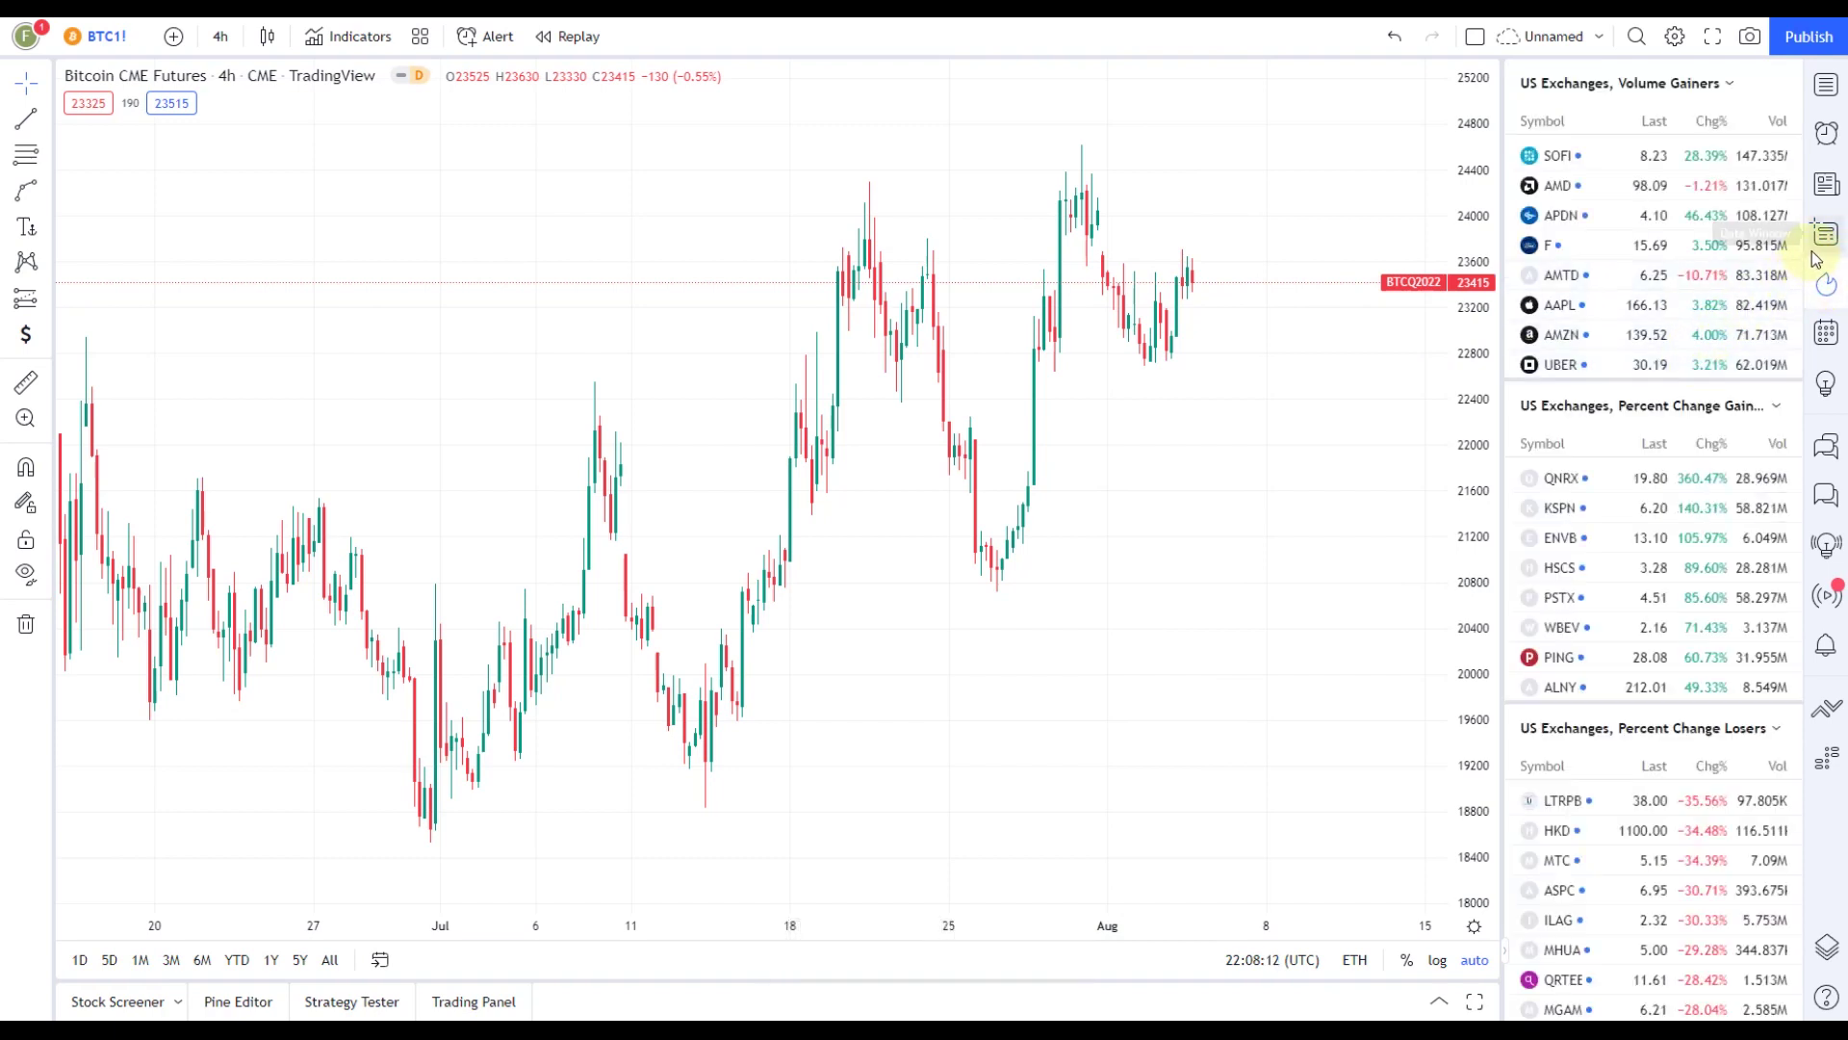
click(1627, 82)
scroll(1591, 223, down, 5)
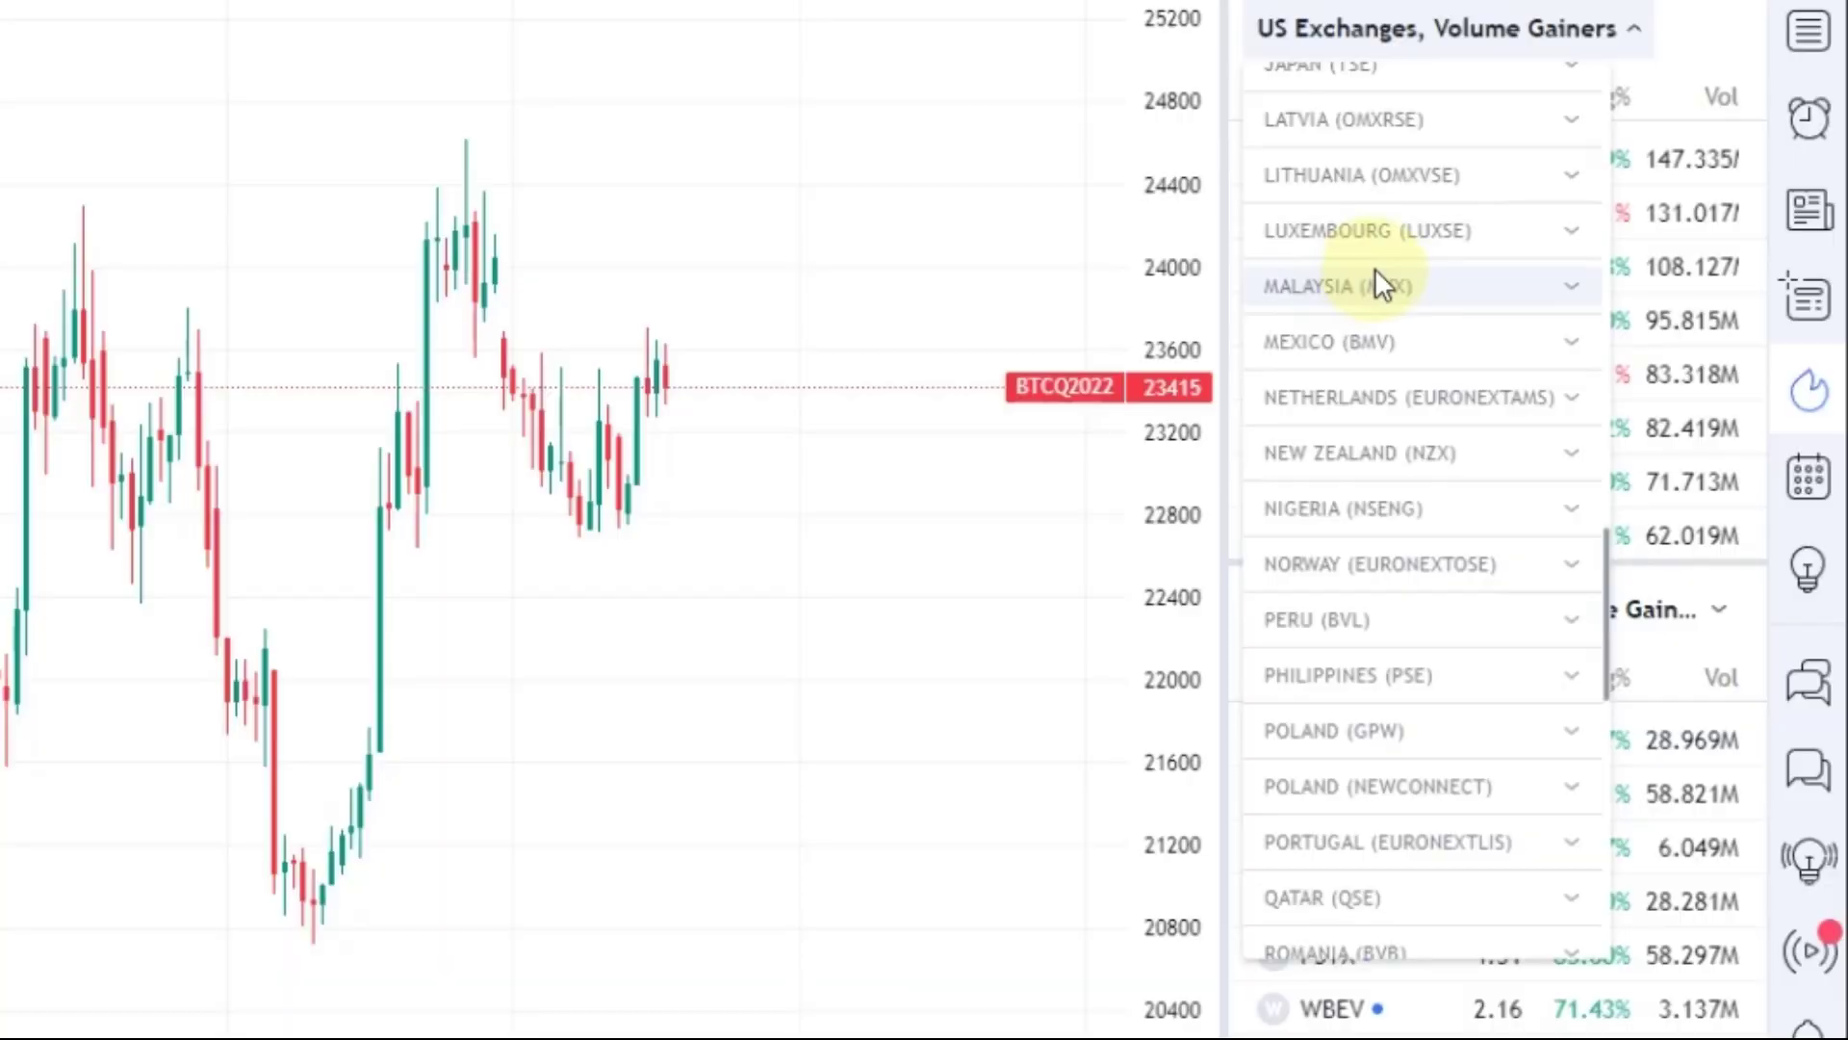
click(1389, 289)
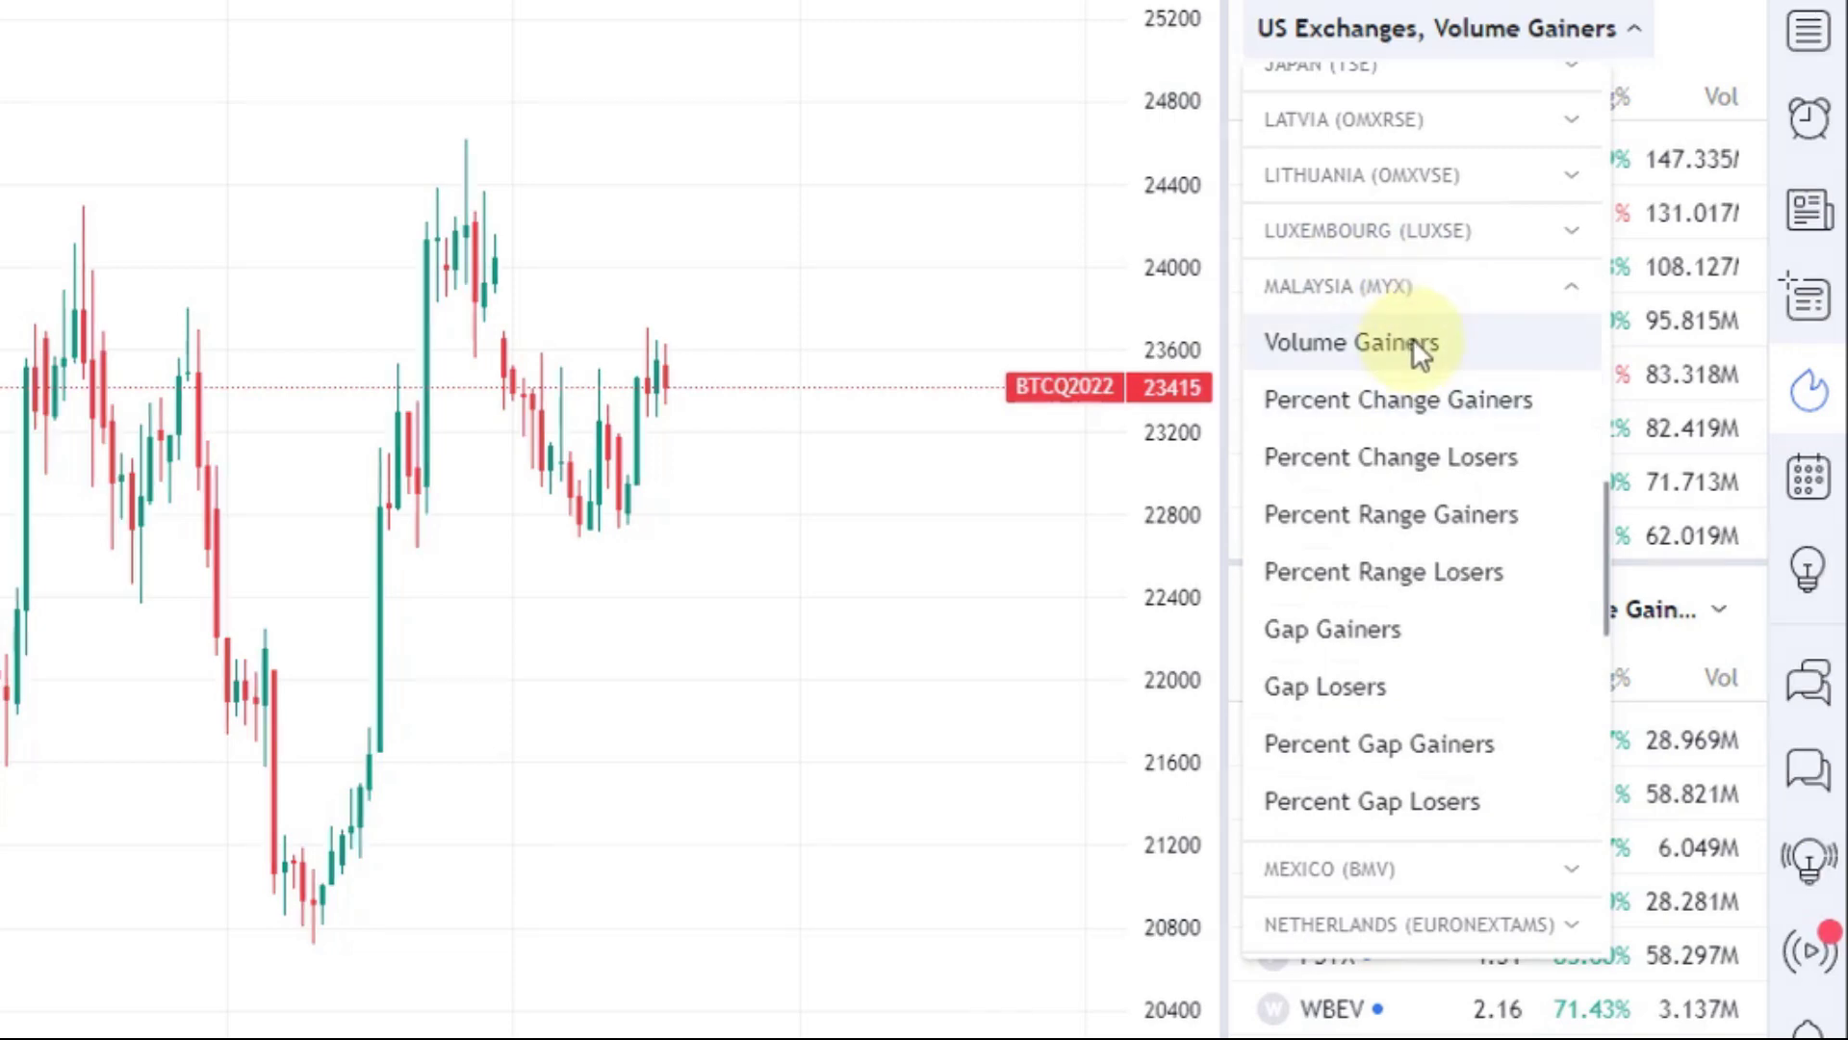
click(1412, 341)
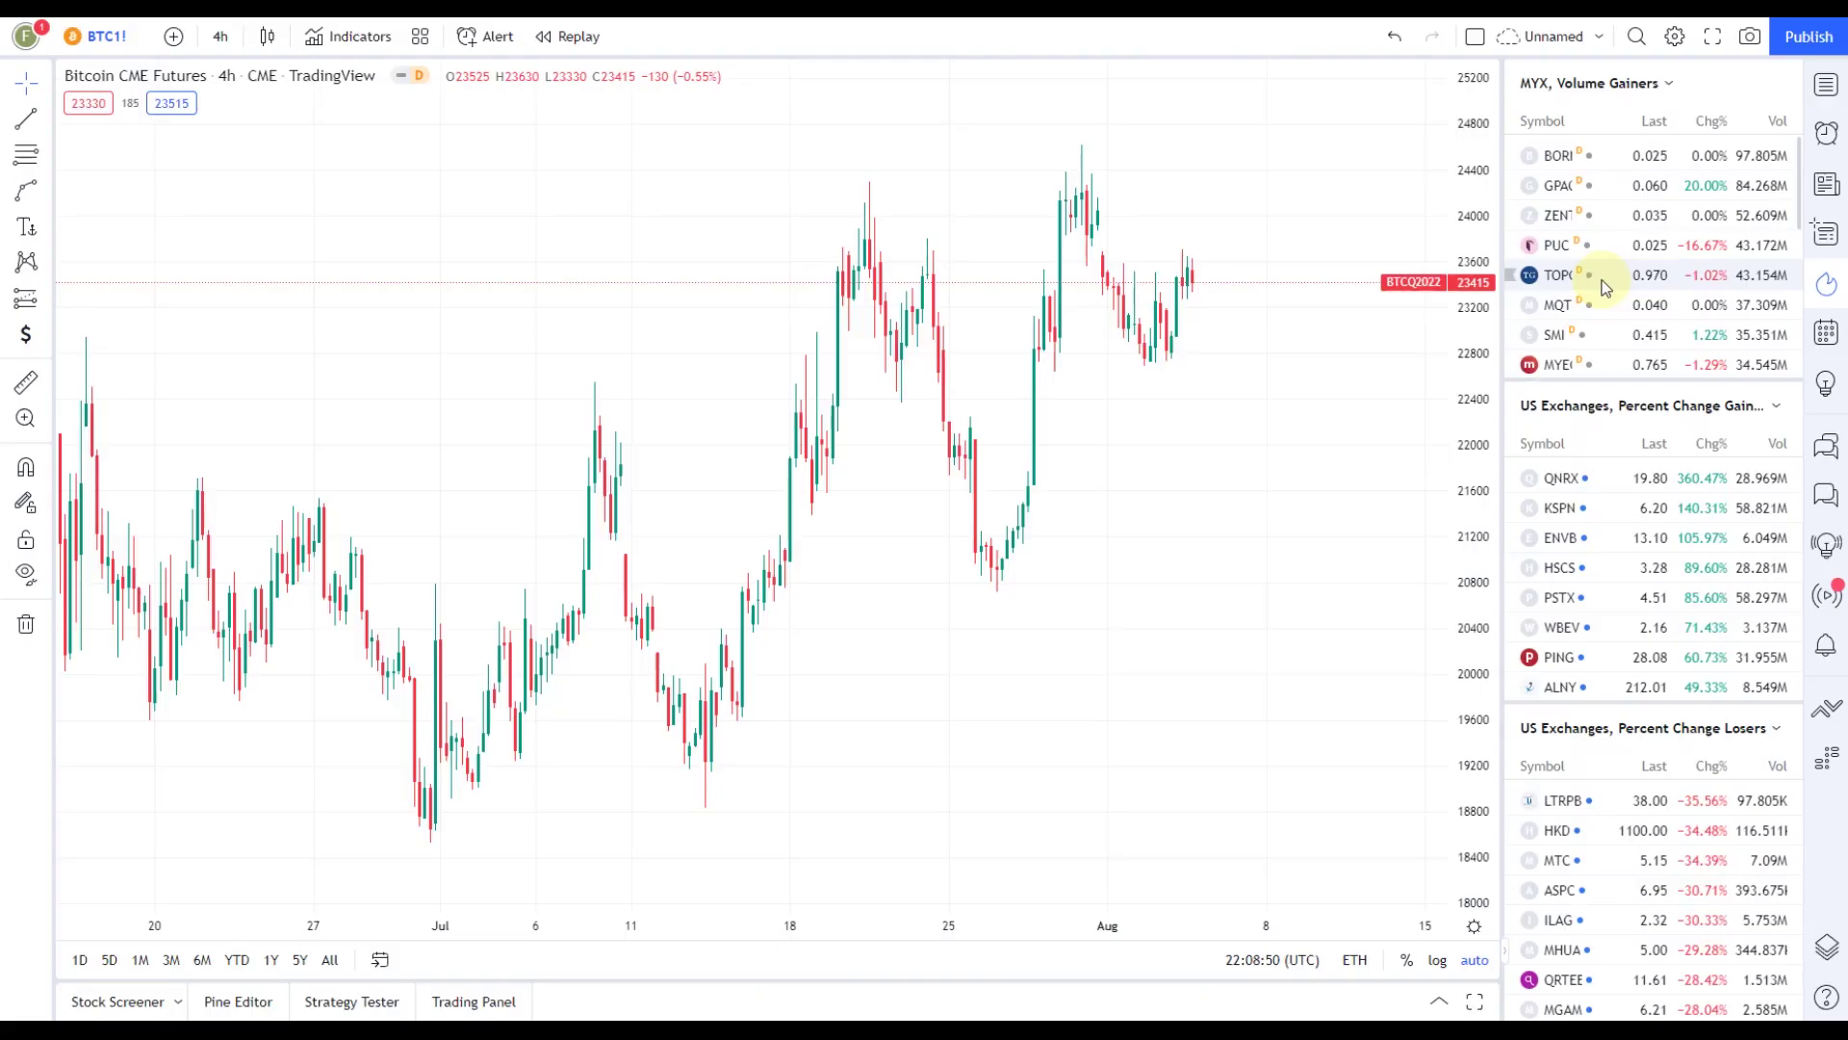
View the calendar, and look through the public and private chats
click(1825, 334)
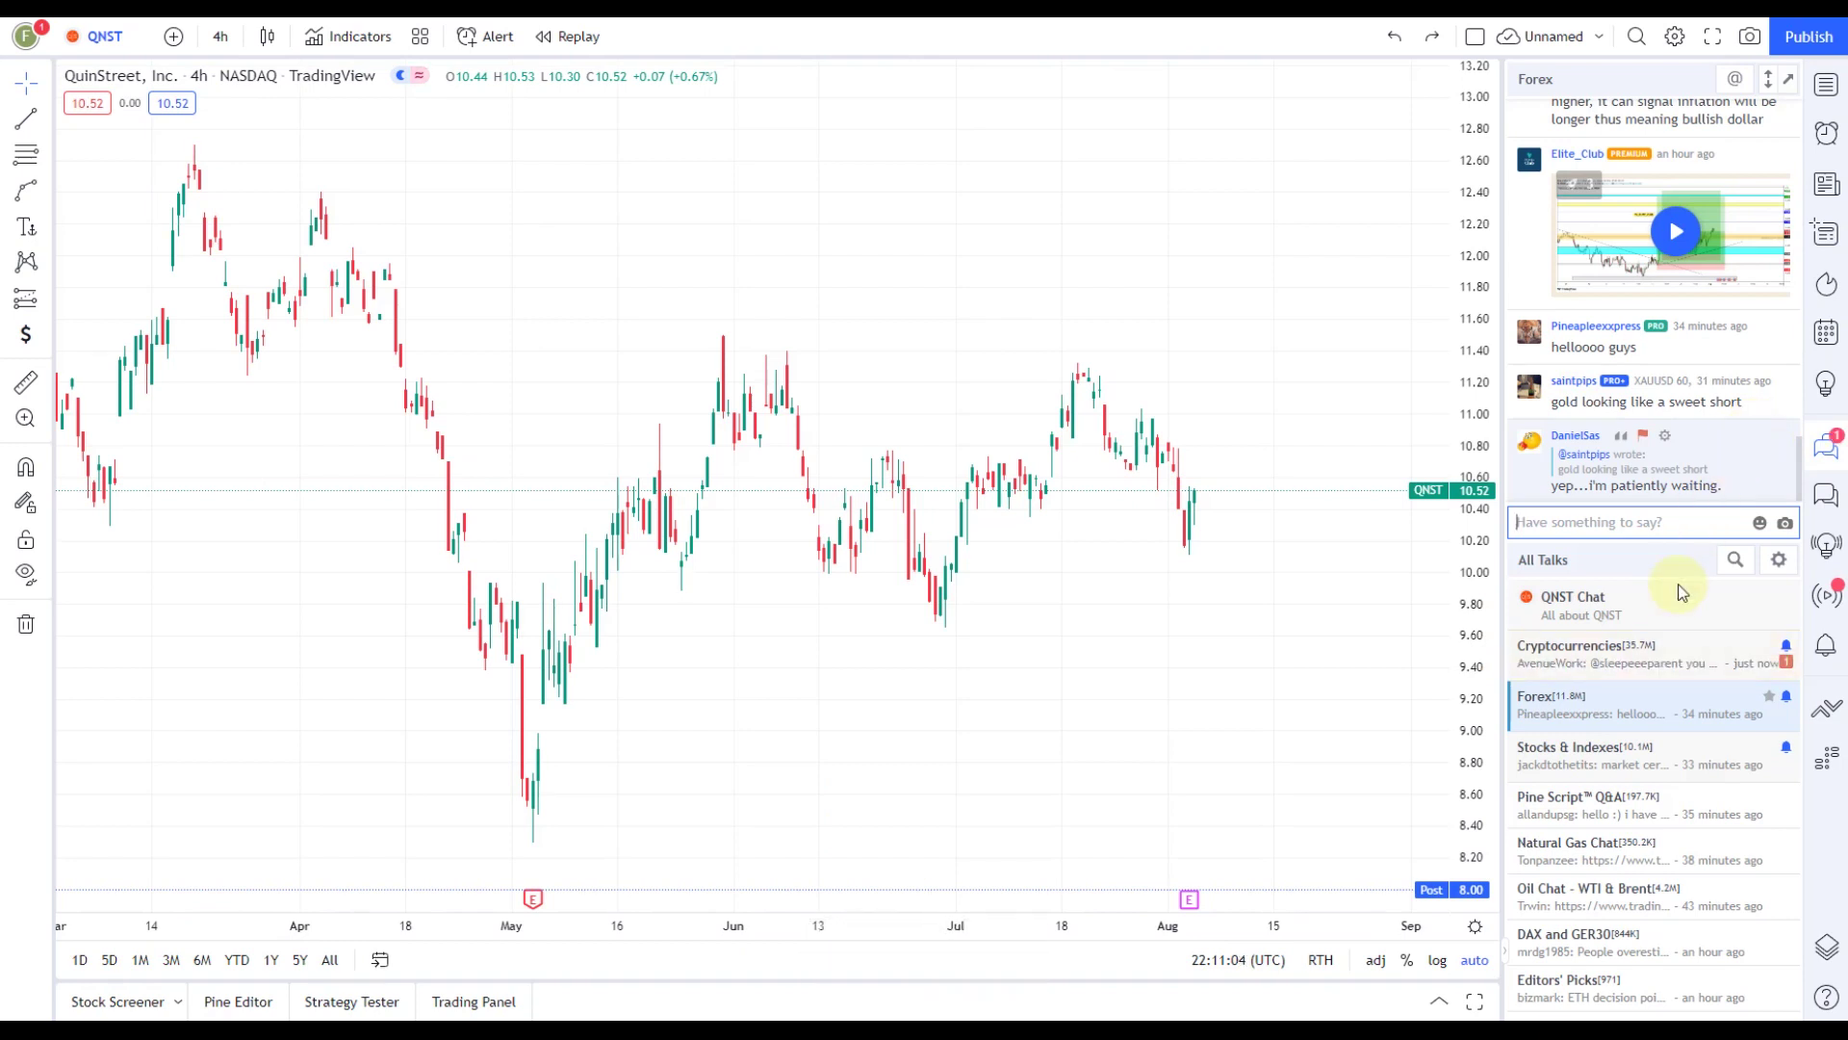
click(1644, 658)
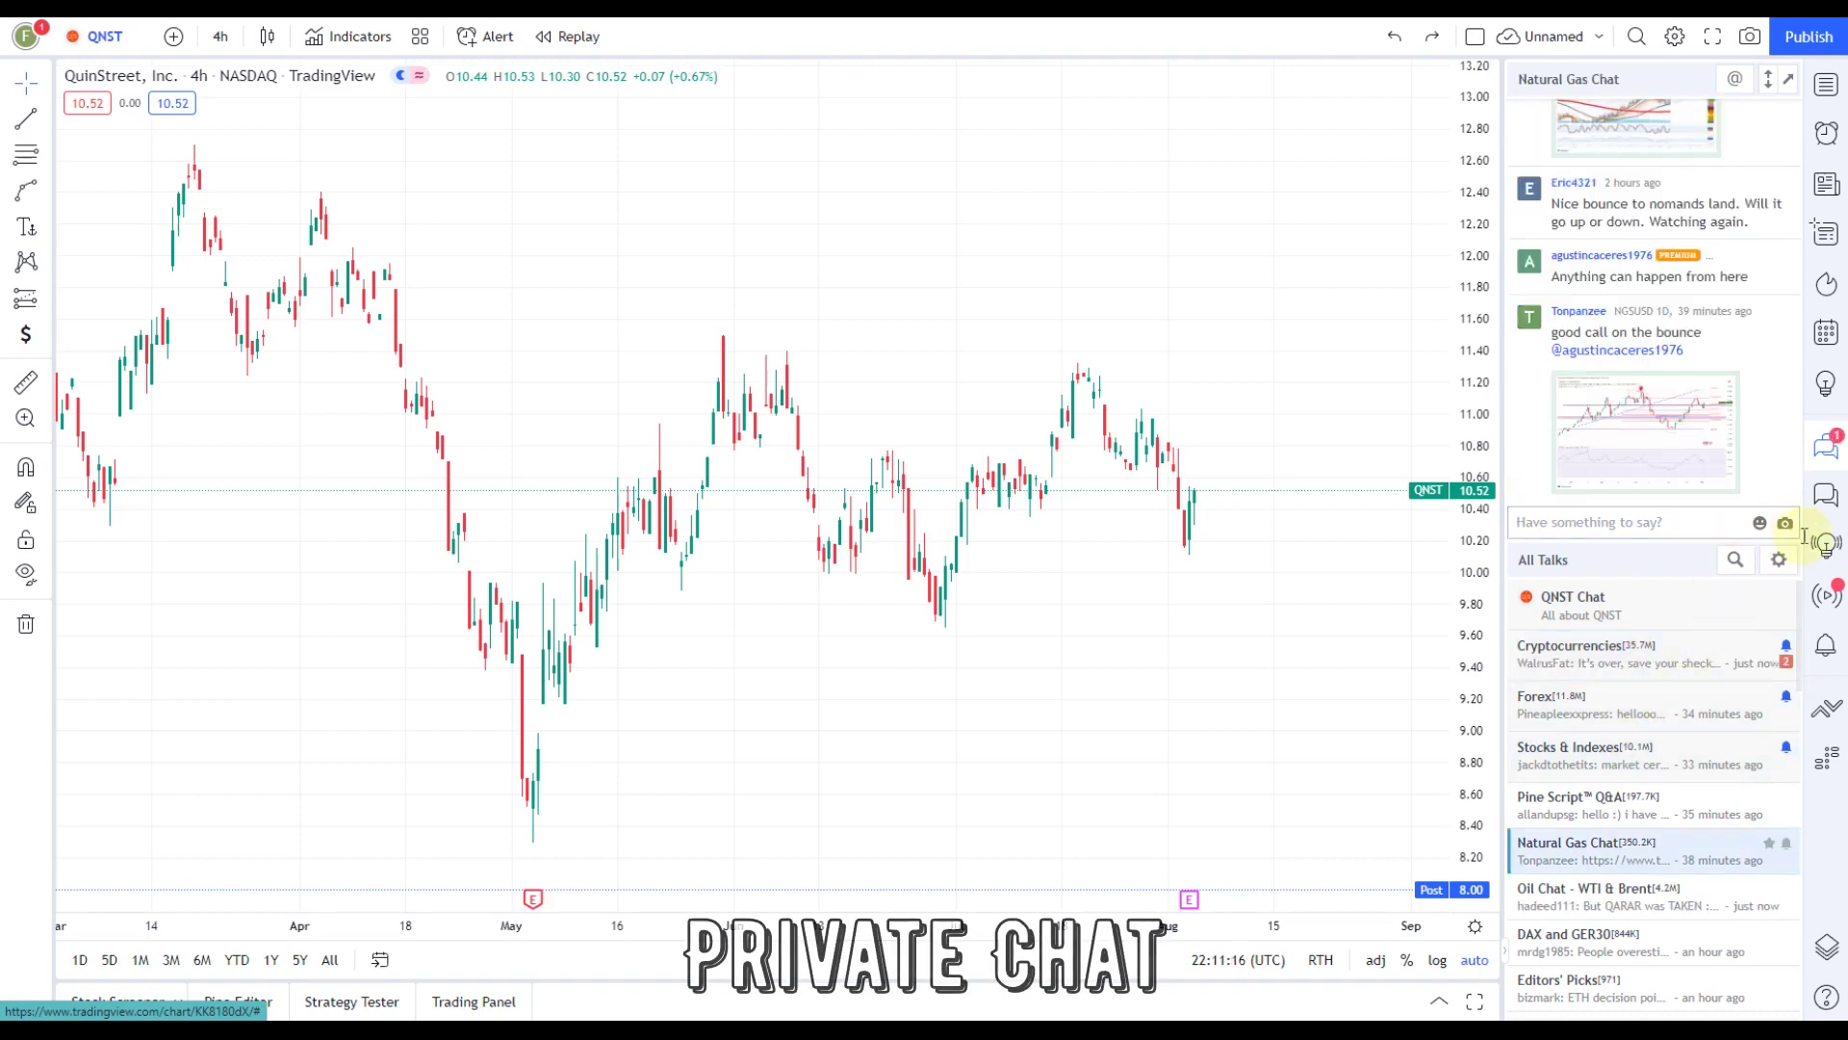
click(1822, 506)
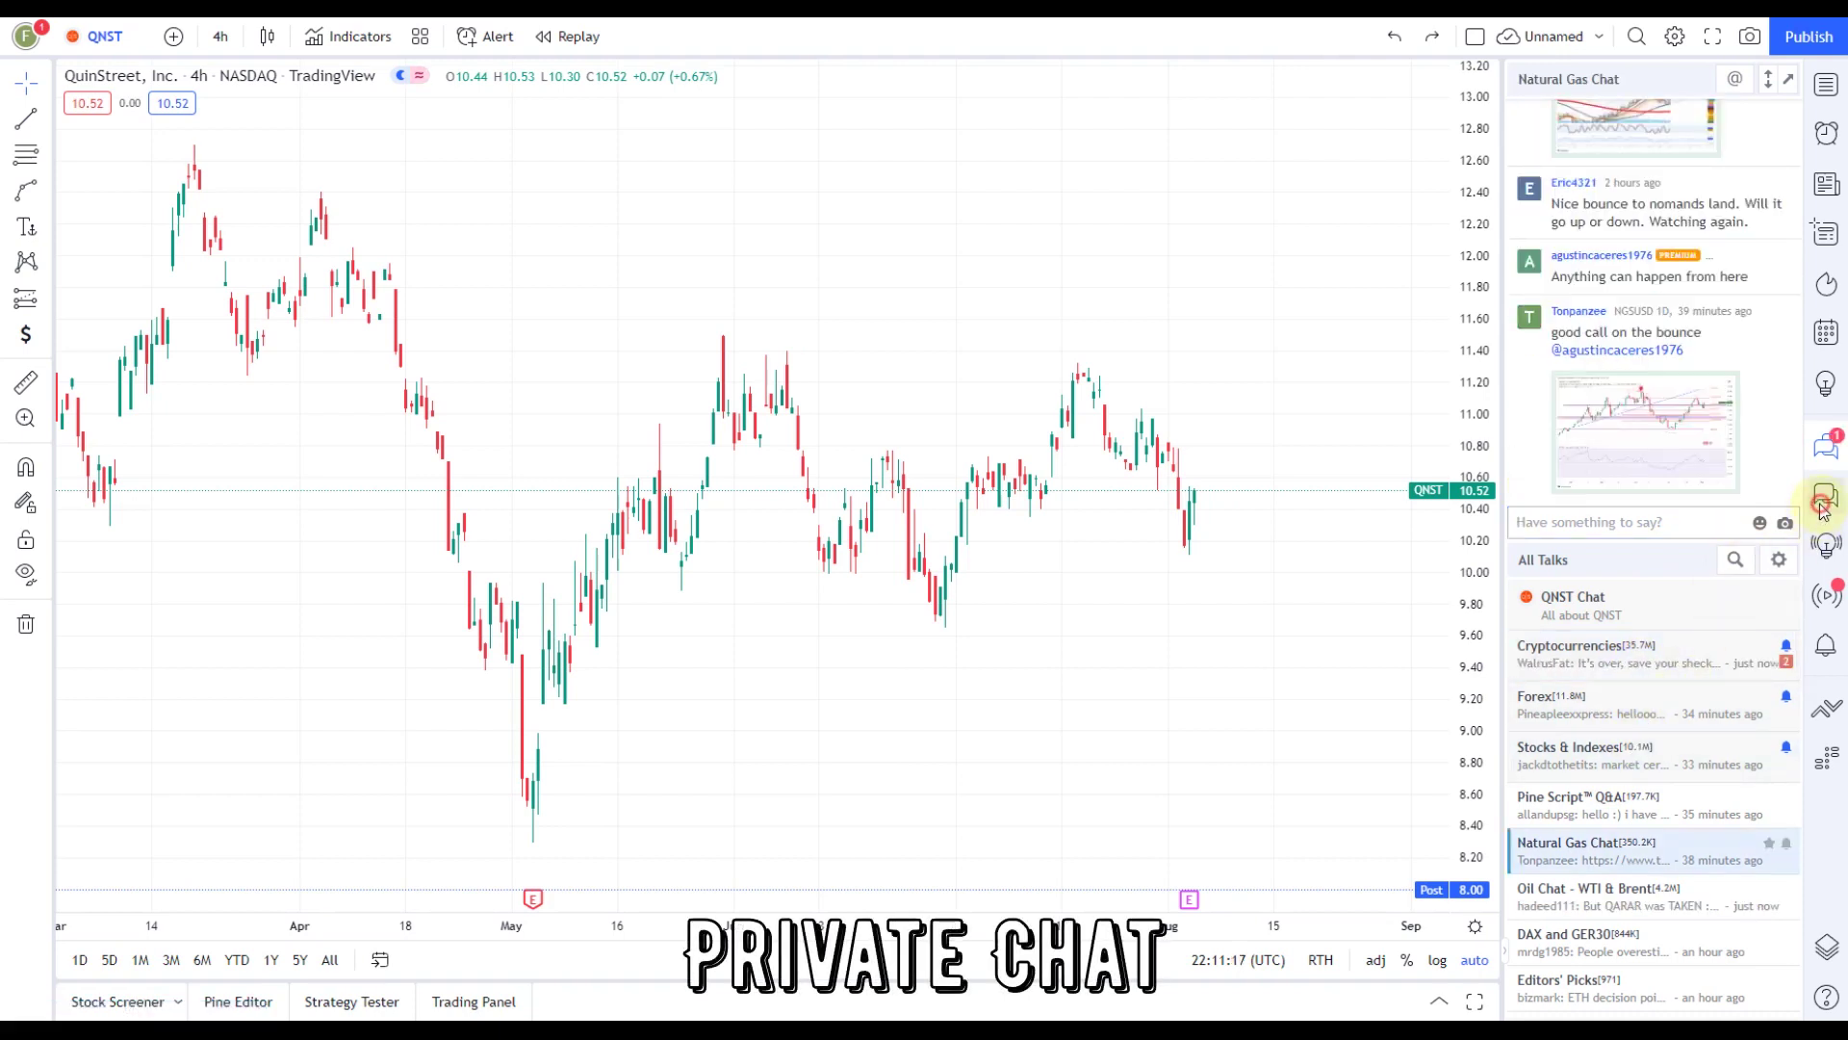
View the Ideas Stream, the live streams, the notifications and the depth of market
click(1822, 544)
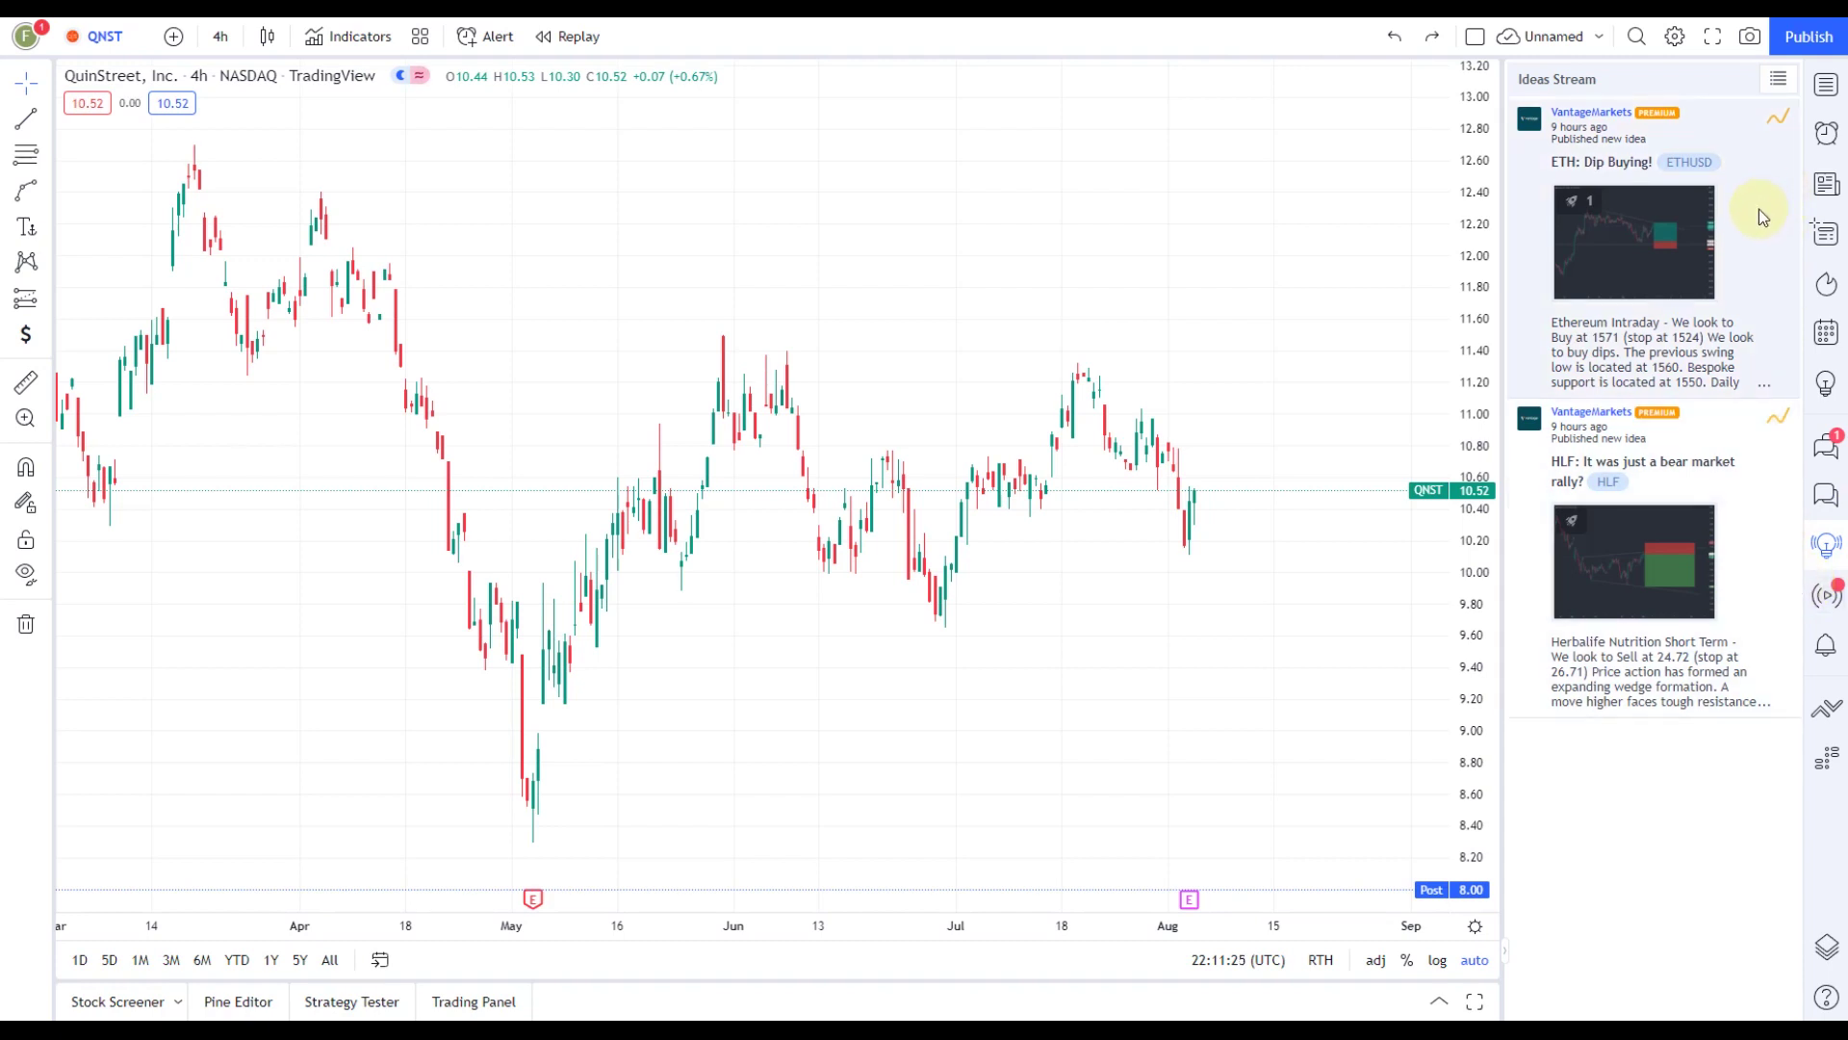
click(1819, 597)
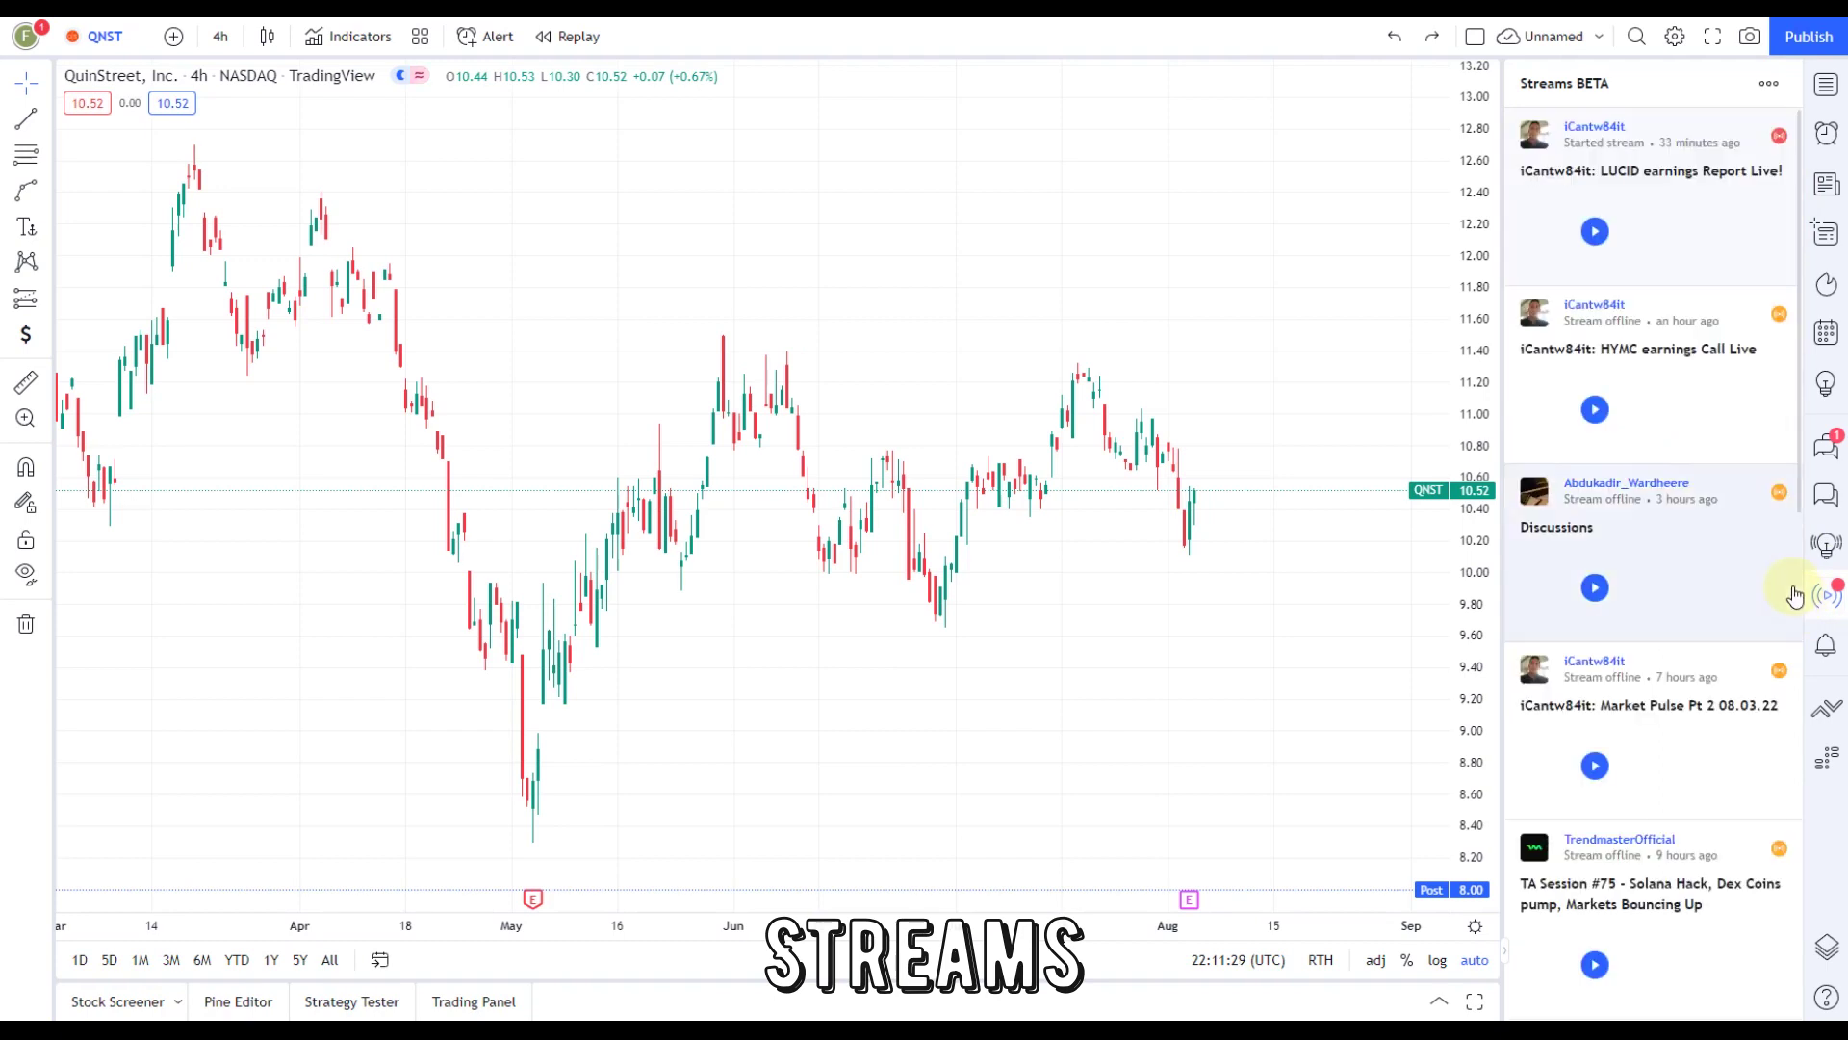
click(1811, 654)
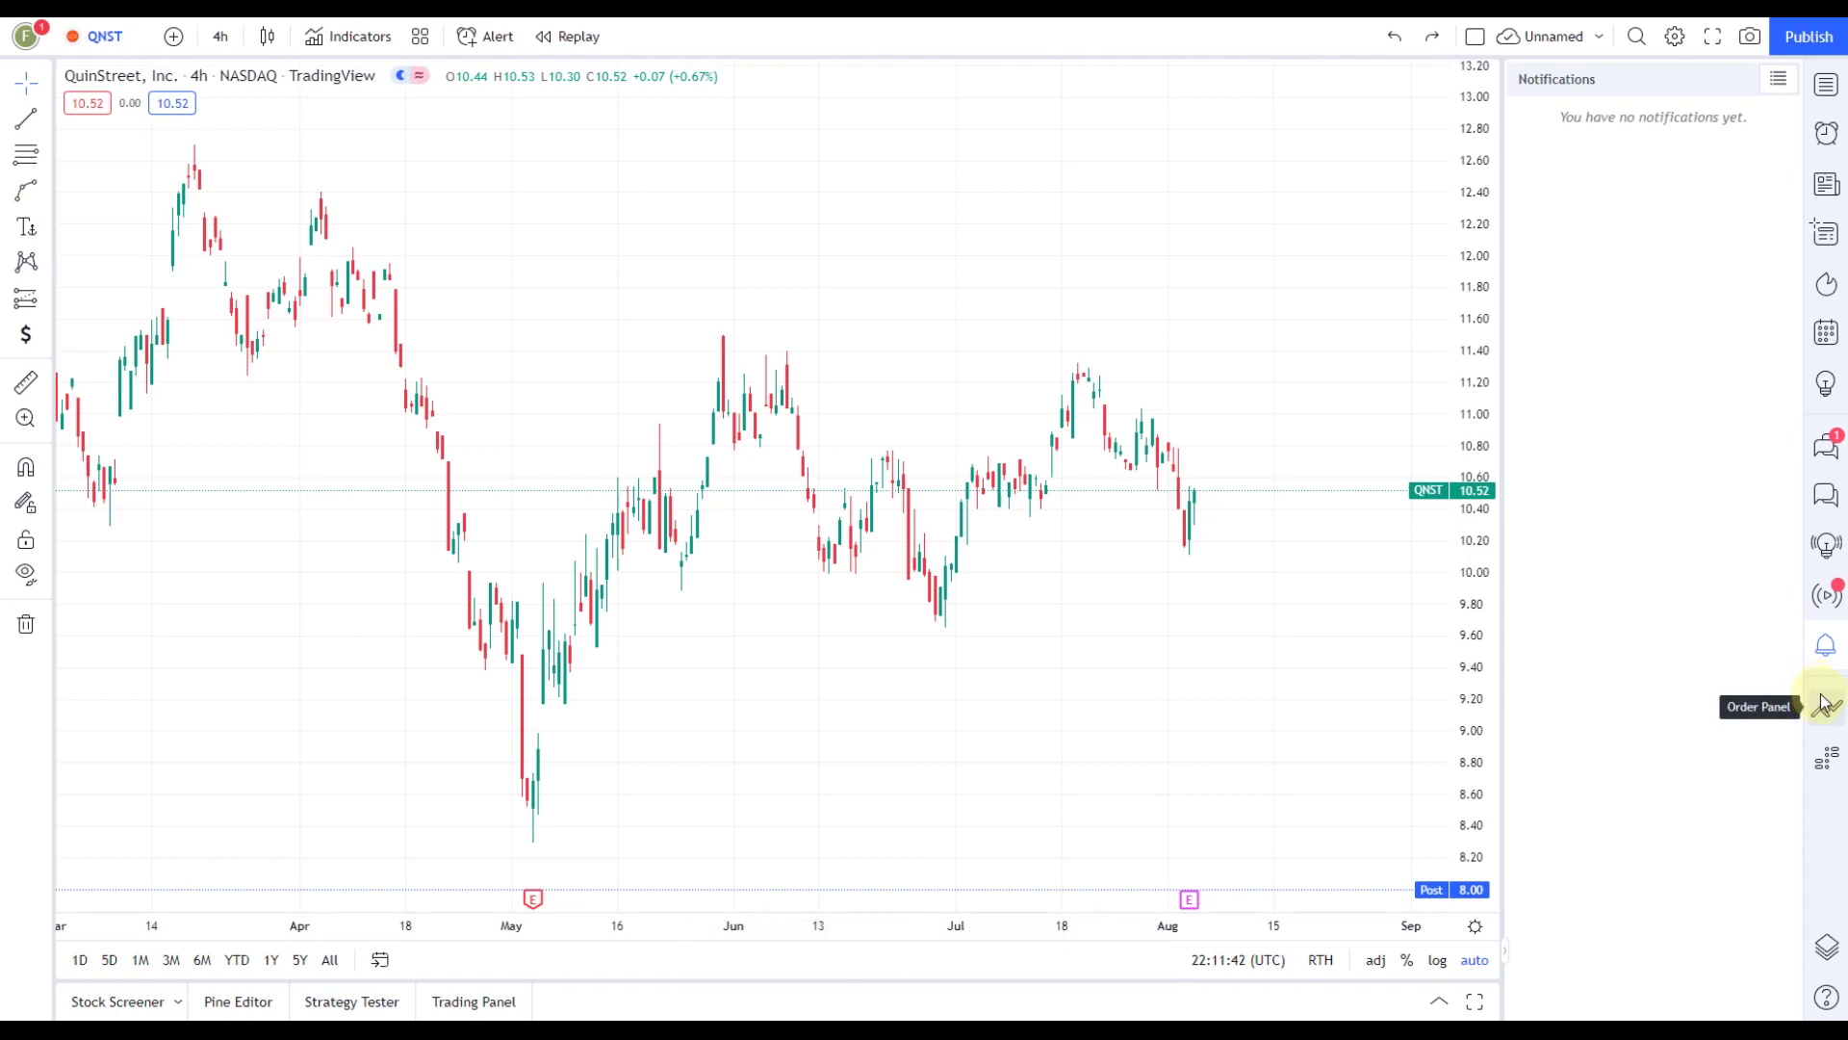
click(1825, 759)
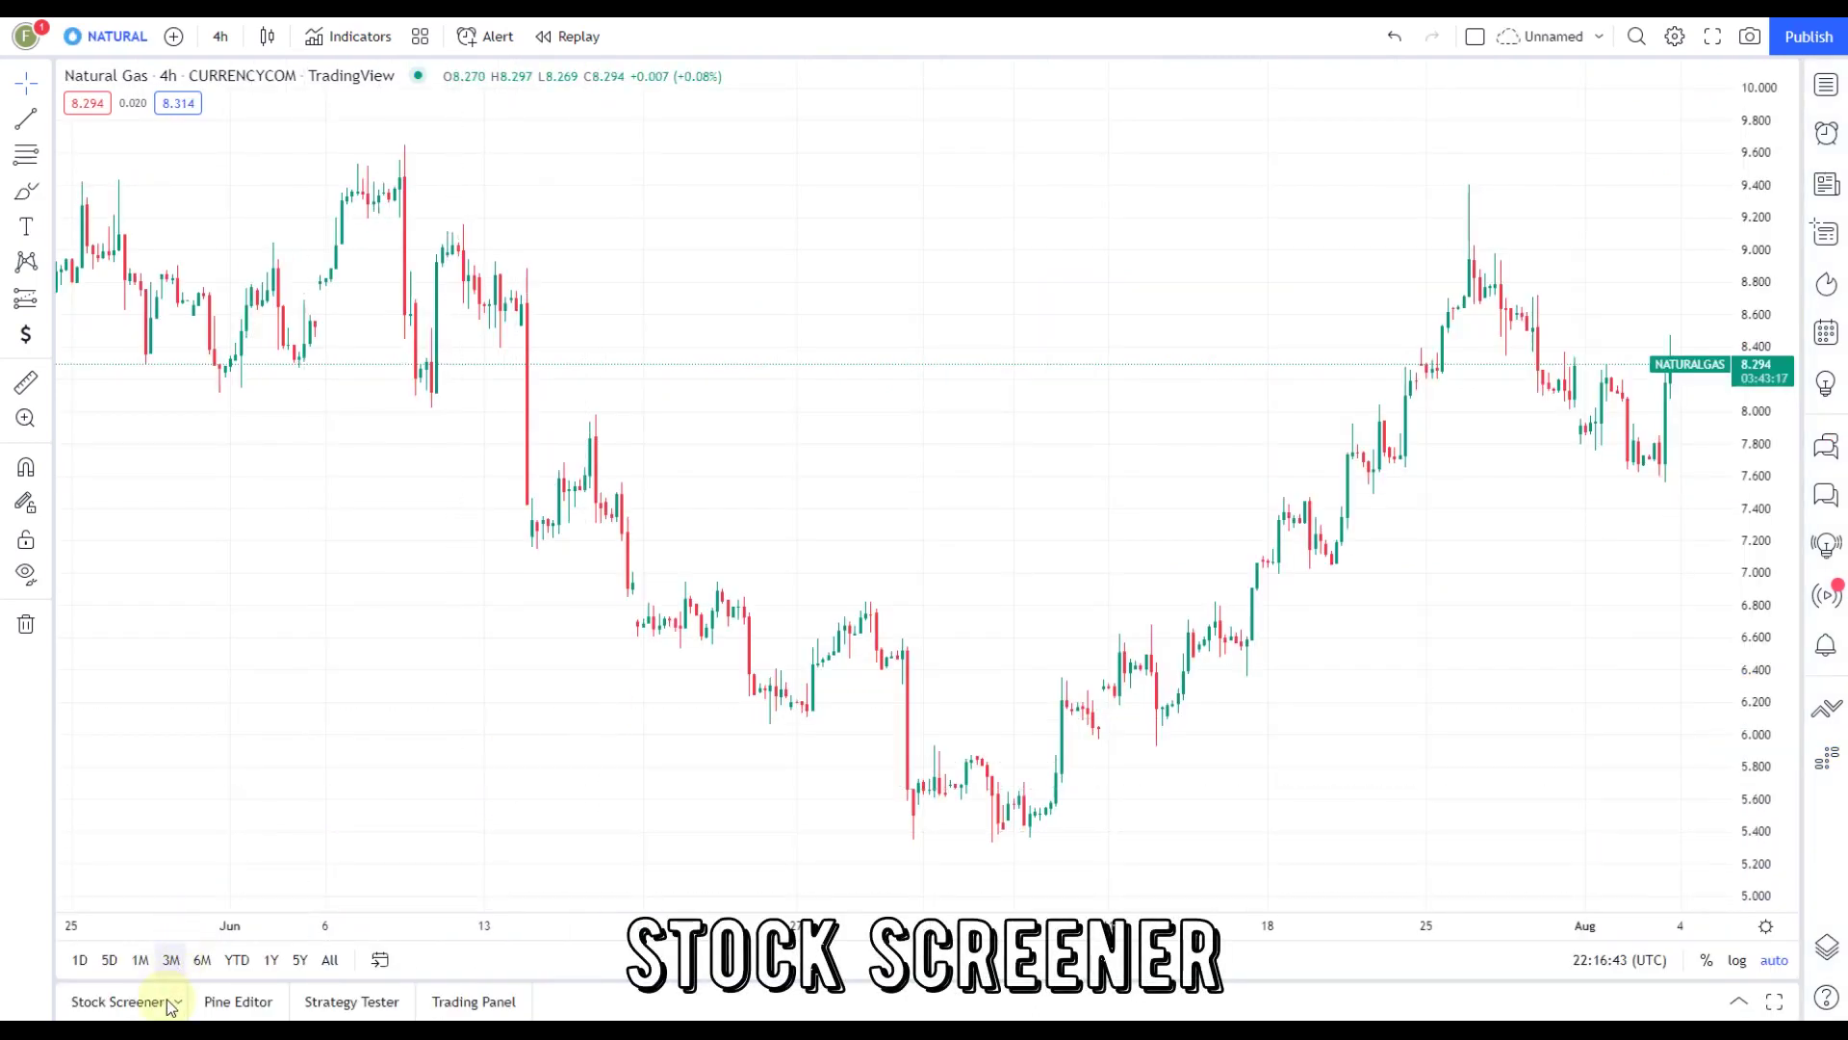
Open the Stock Screener, look through the stock list, and switch it to the Performance view
click(165, 999)
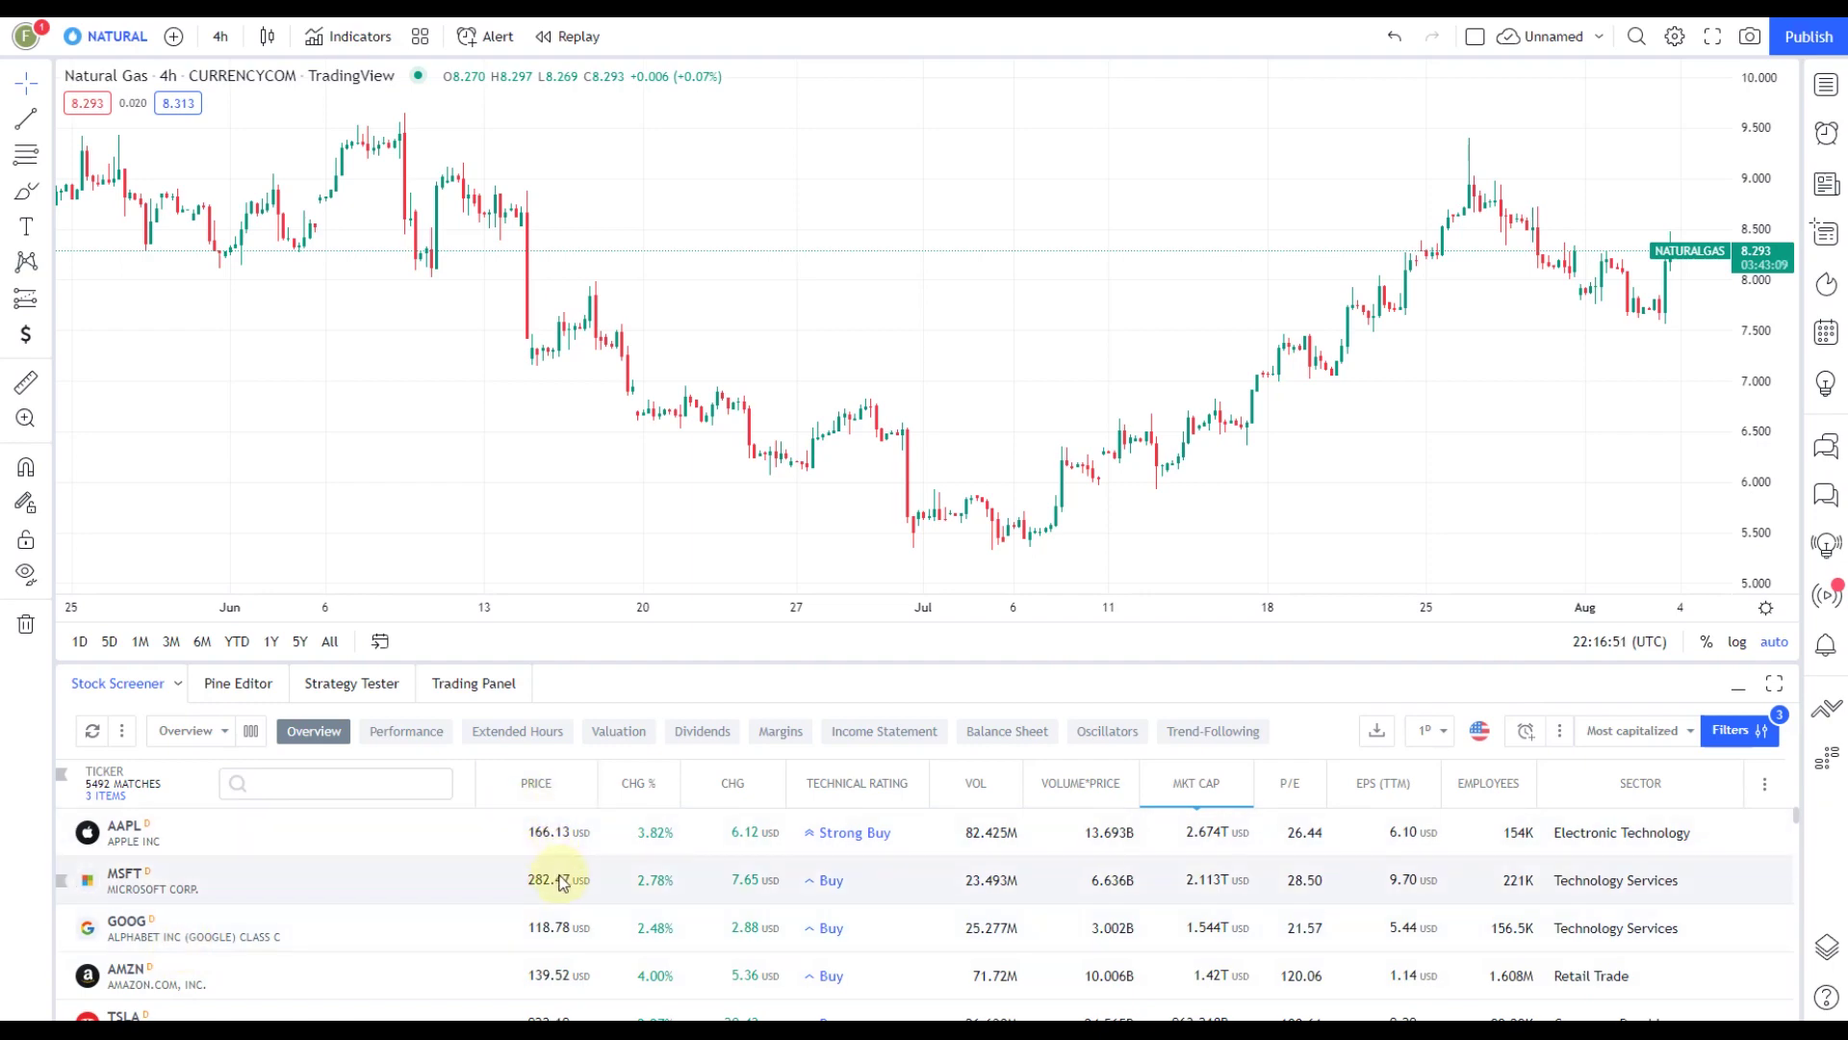
scroll(559, 881, down, 10)
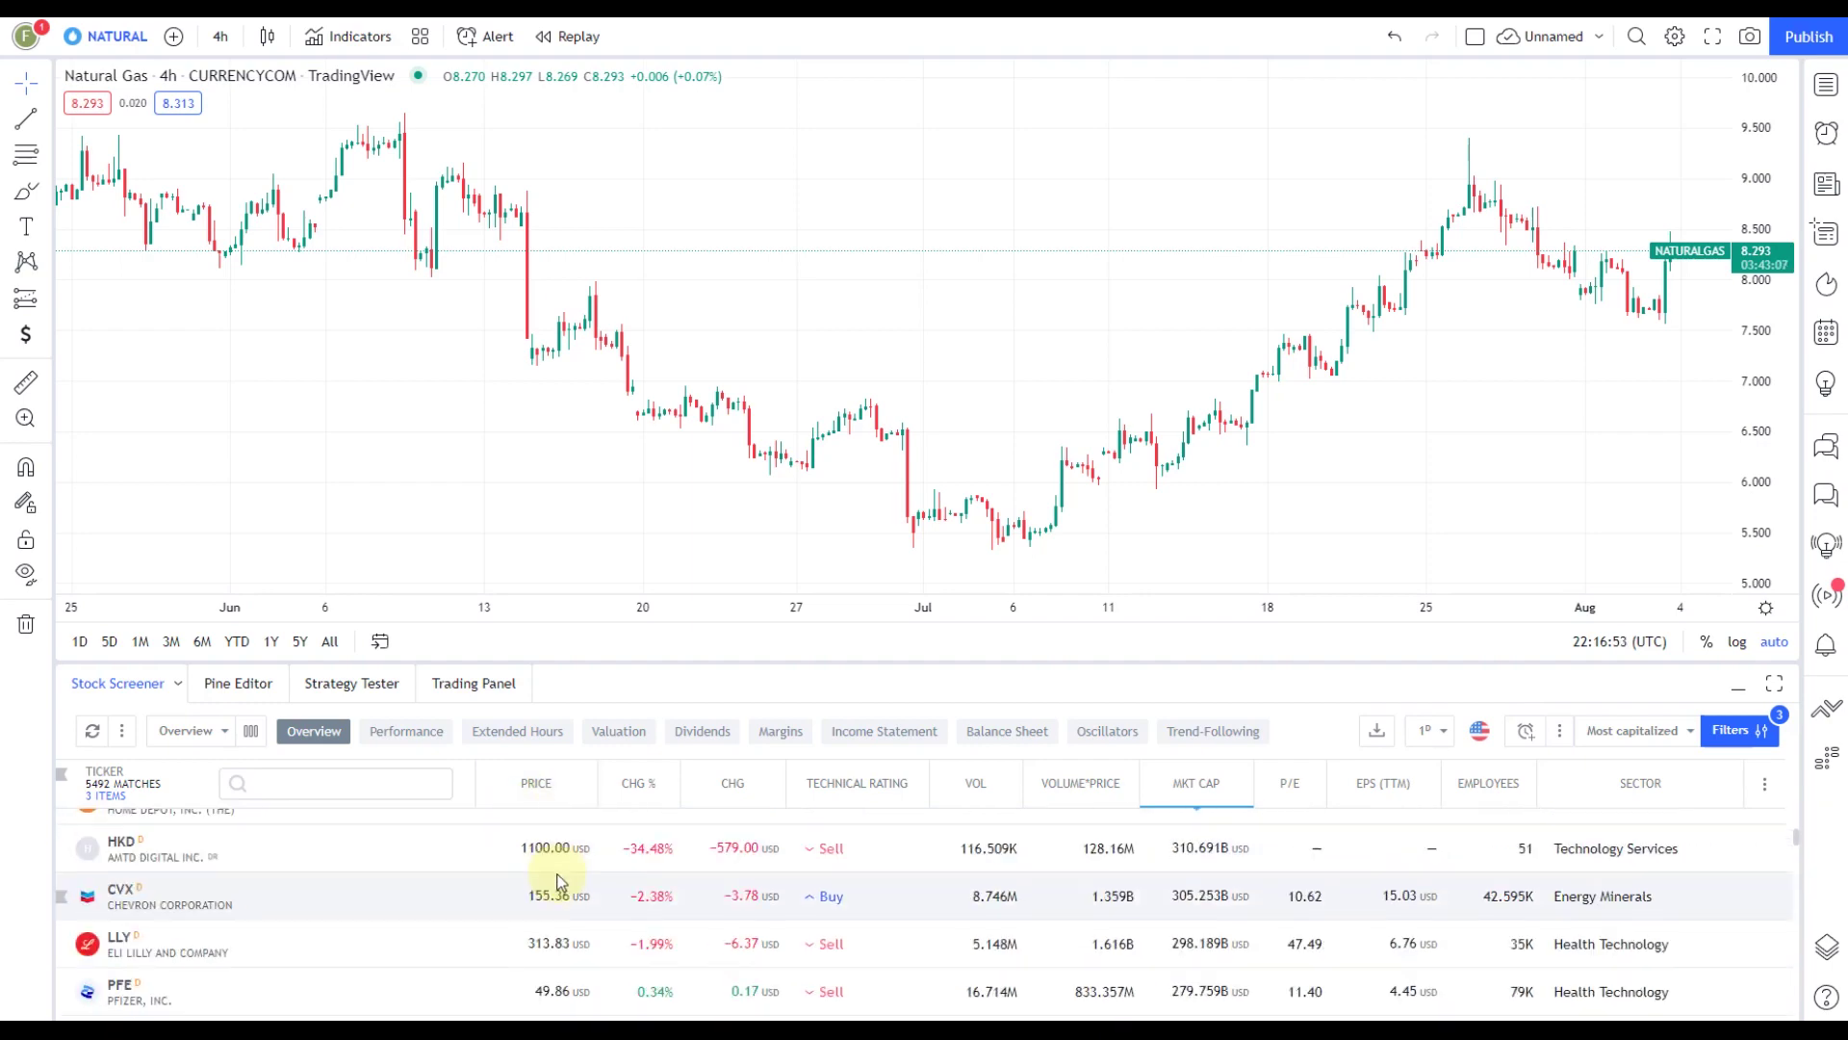
scroll(551, 872, up, 10)
click(399, 738)
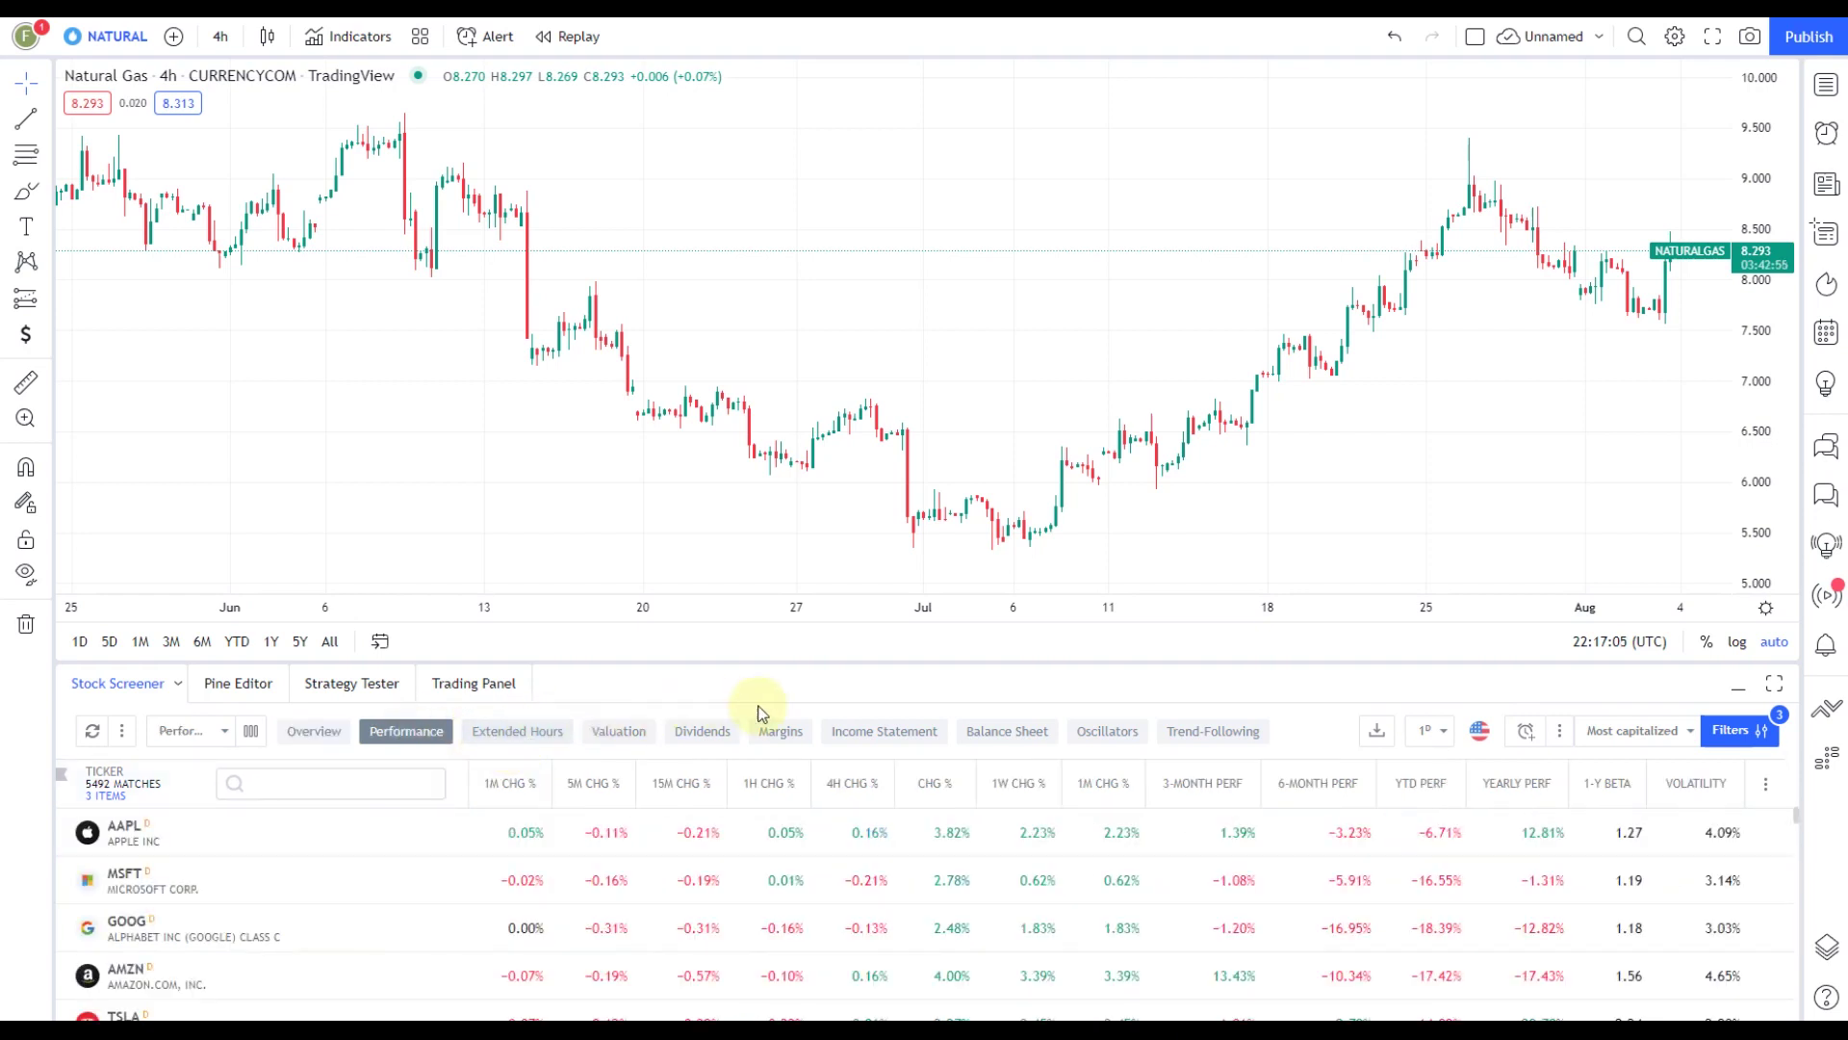
Switch the Stock Screener to the Trend-Following view, and view the Pine Editor
click(1189, 737)
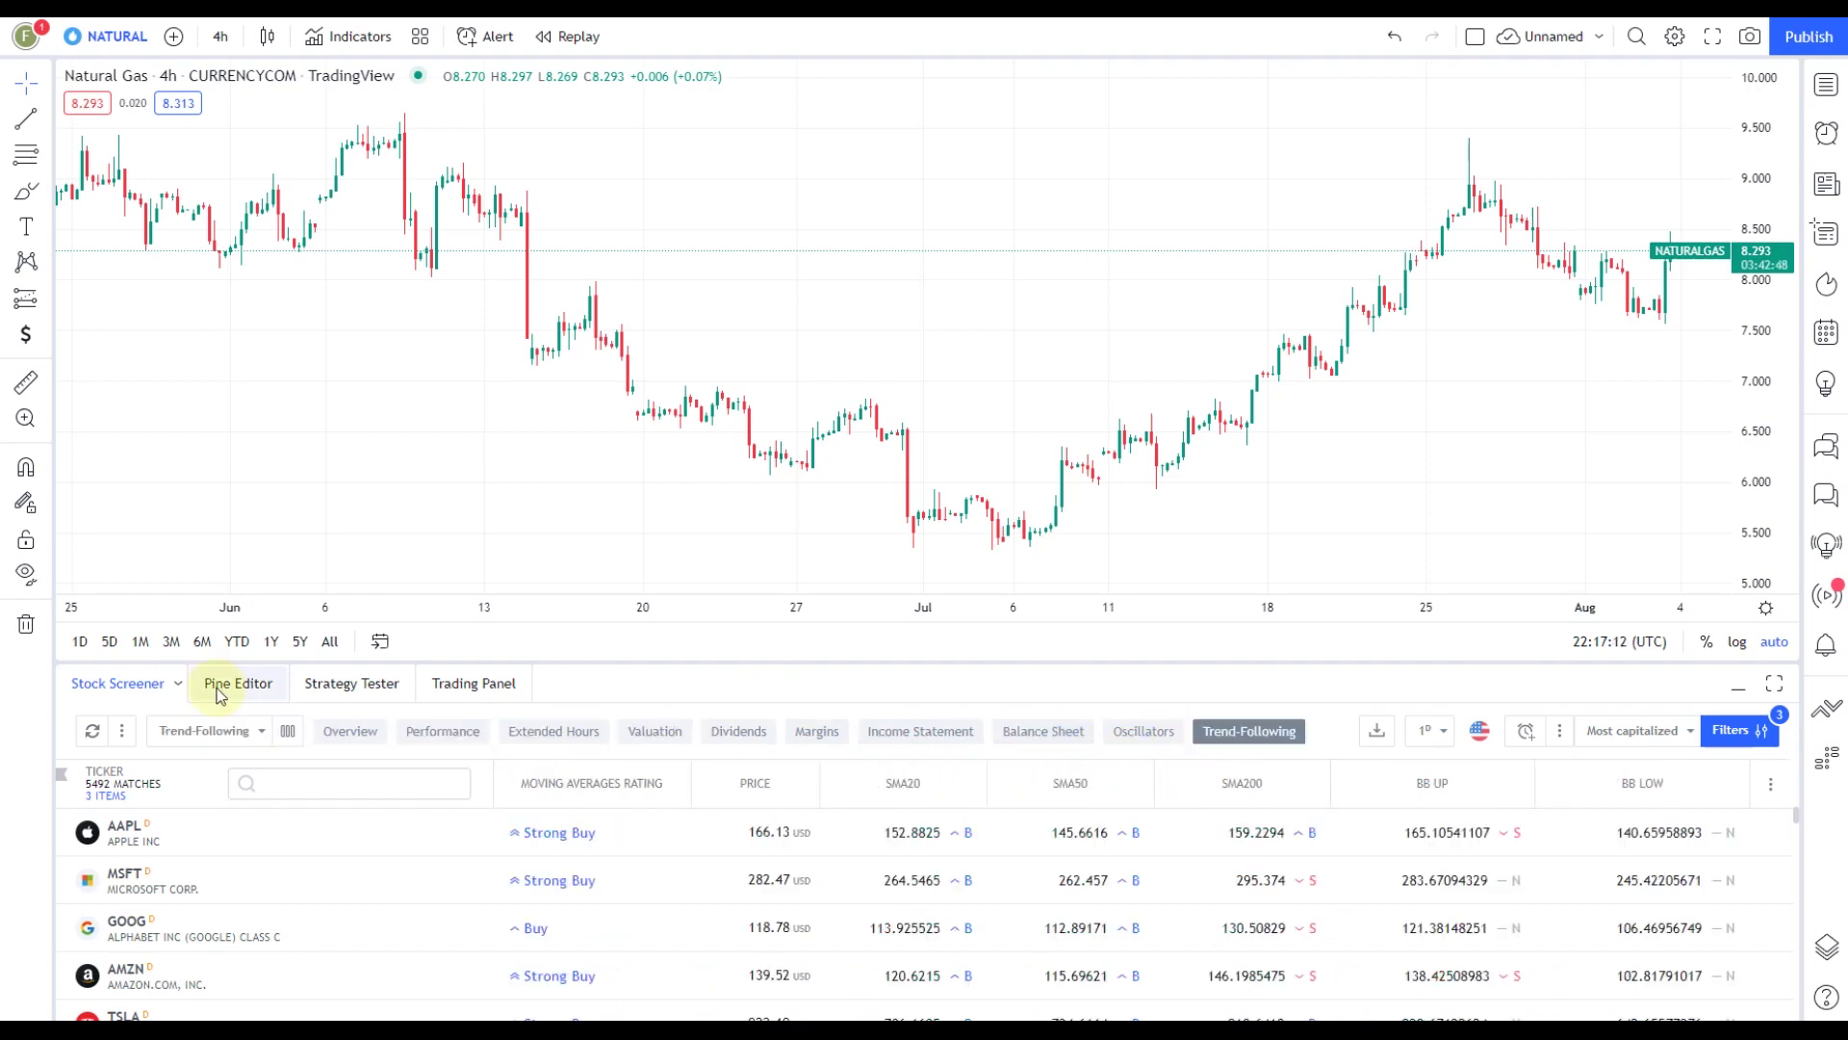
click(233, 686)
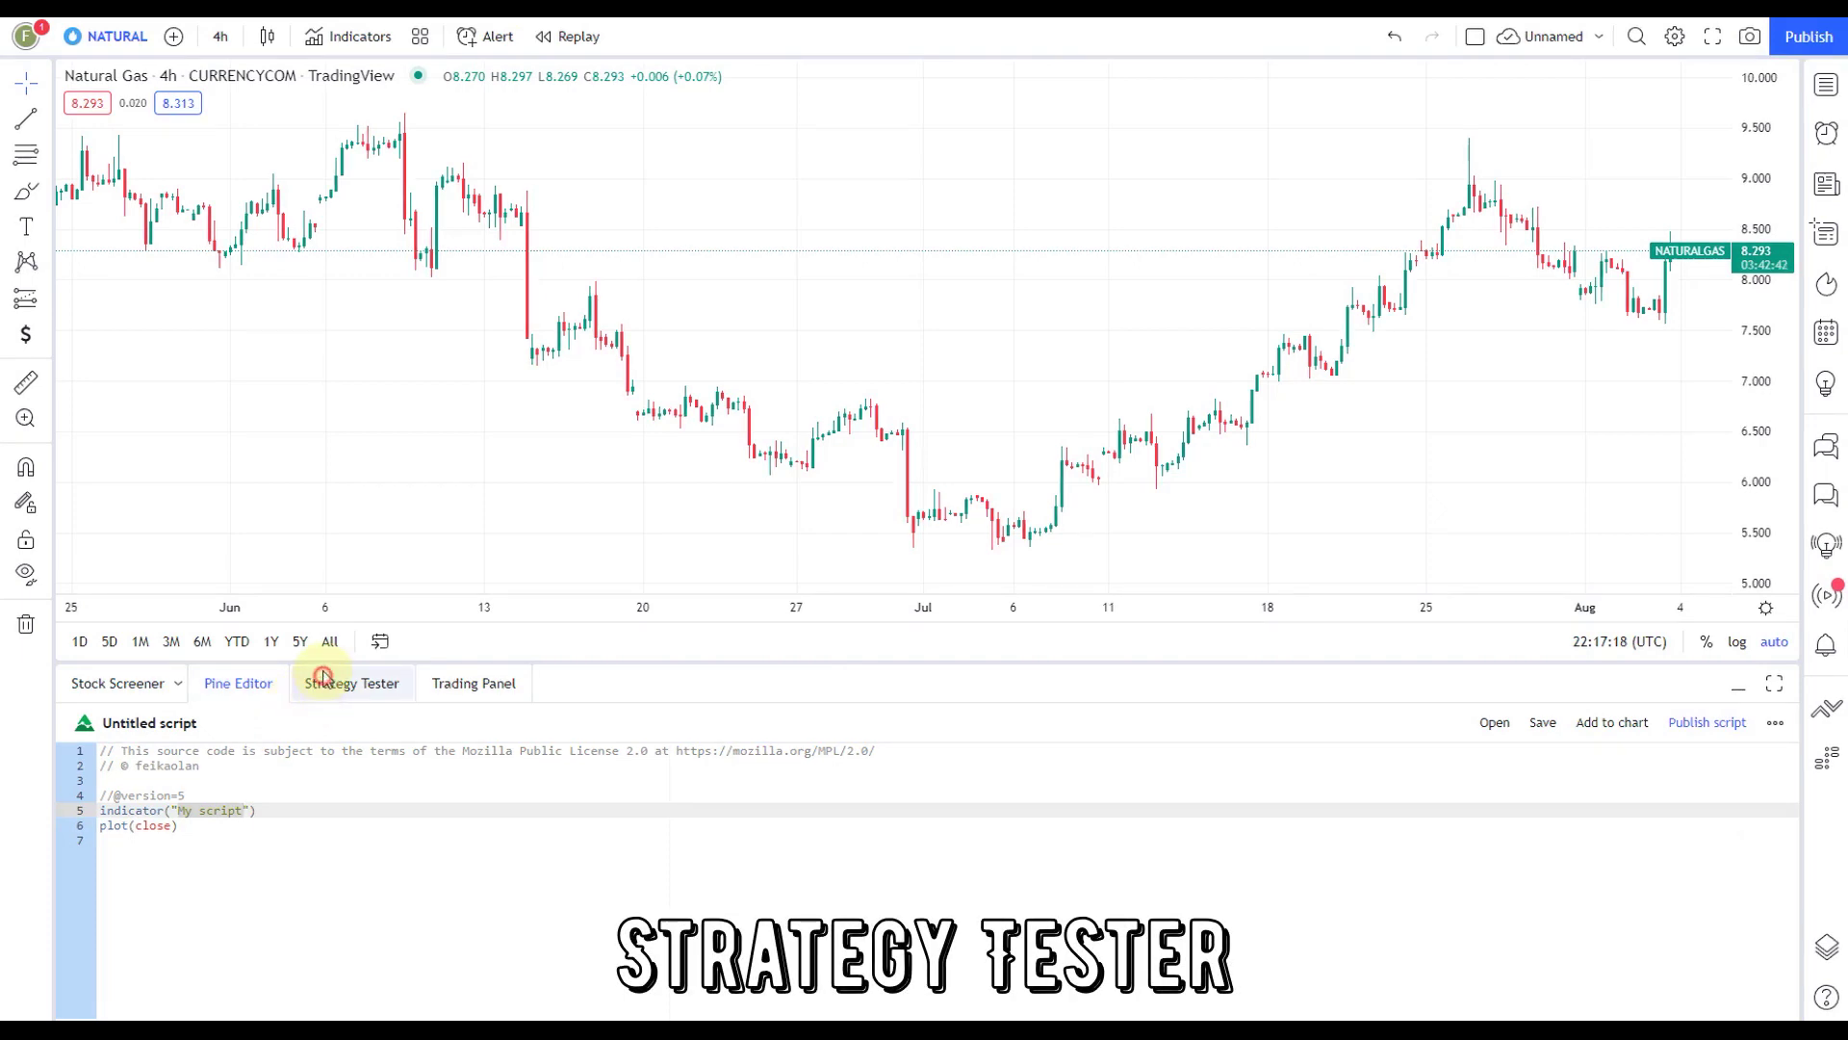
Load the BarUpDn Strategy onto the Natural Gas chart for testing in the Strategy Tester
click(354, 684)
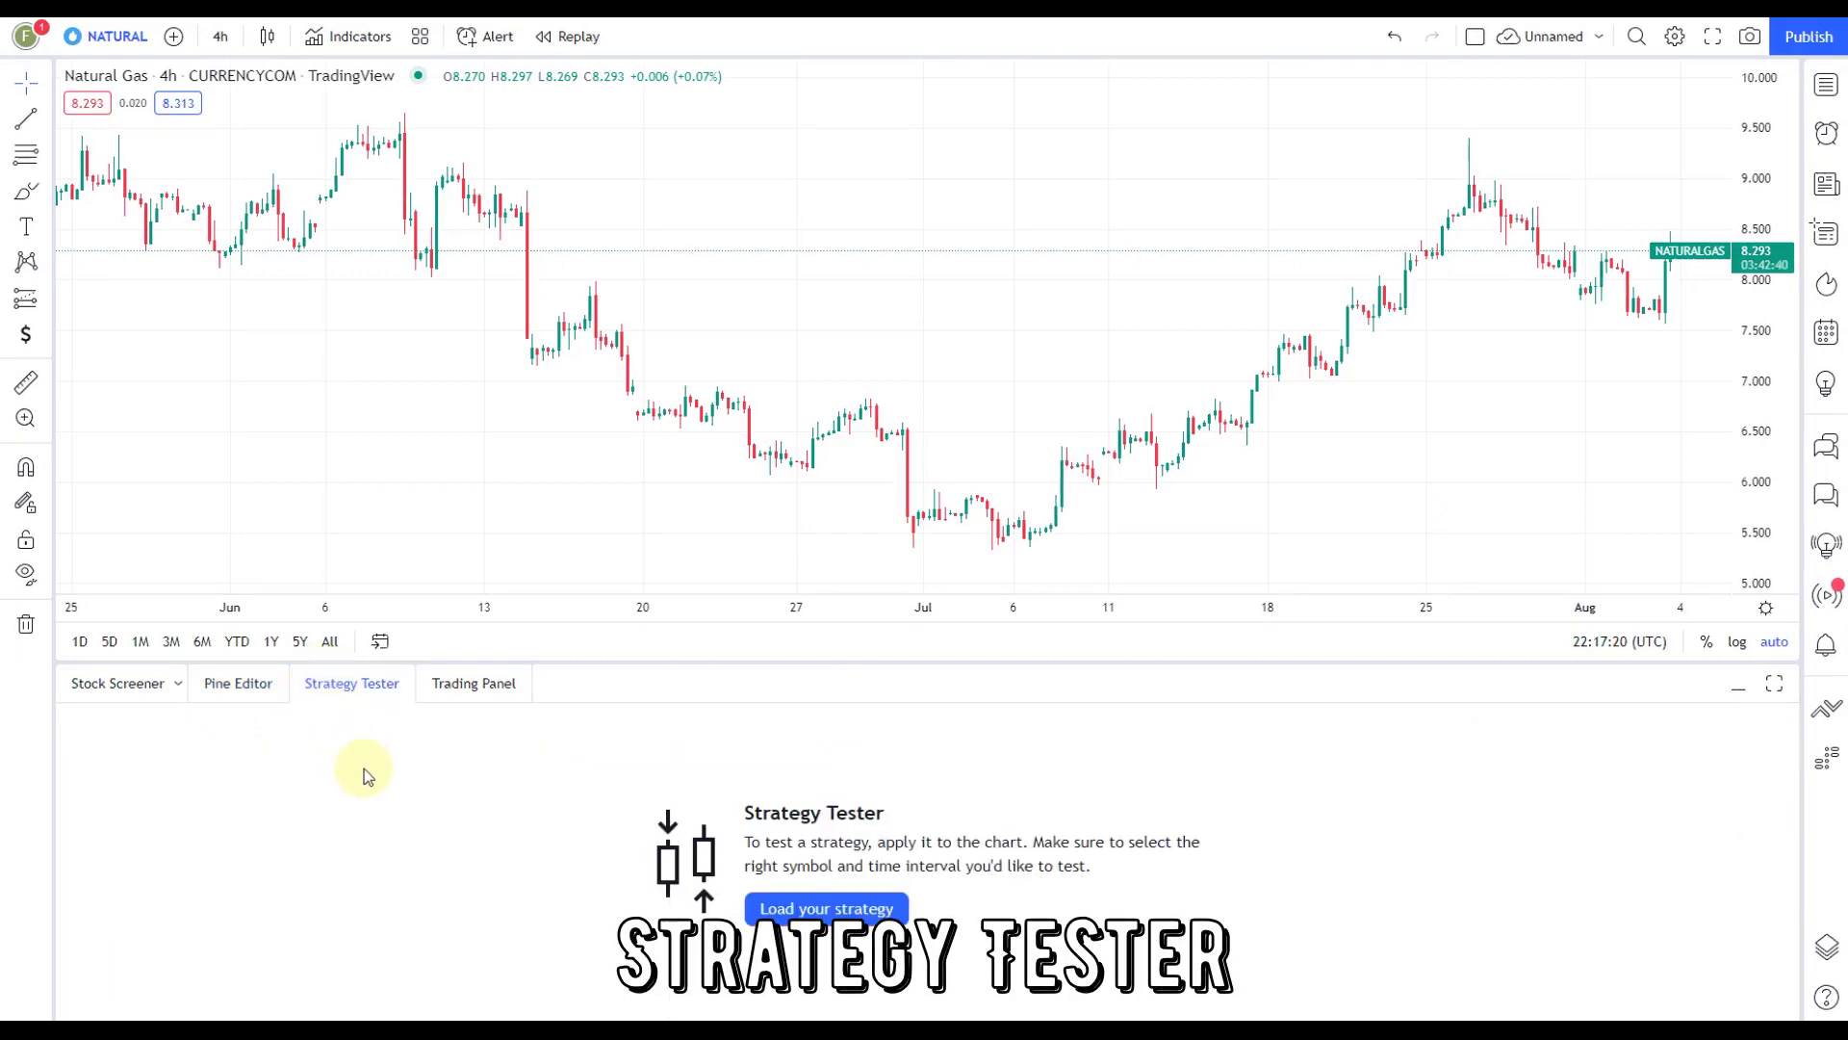
click(828, 905)
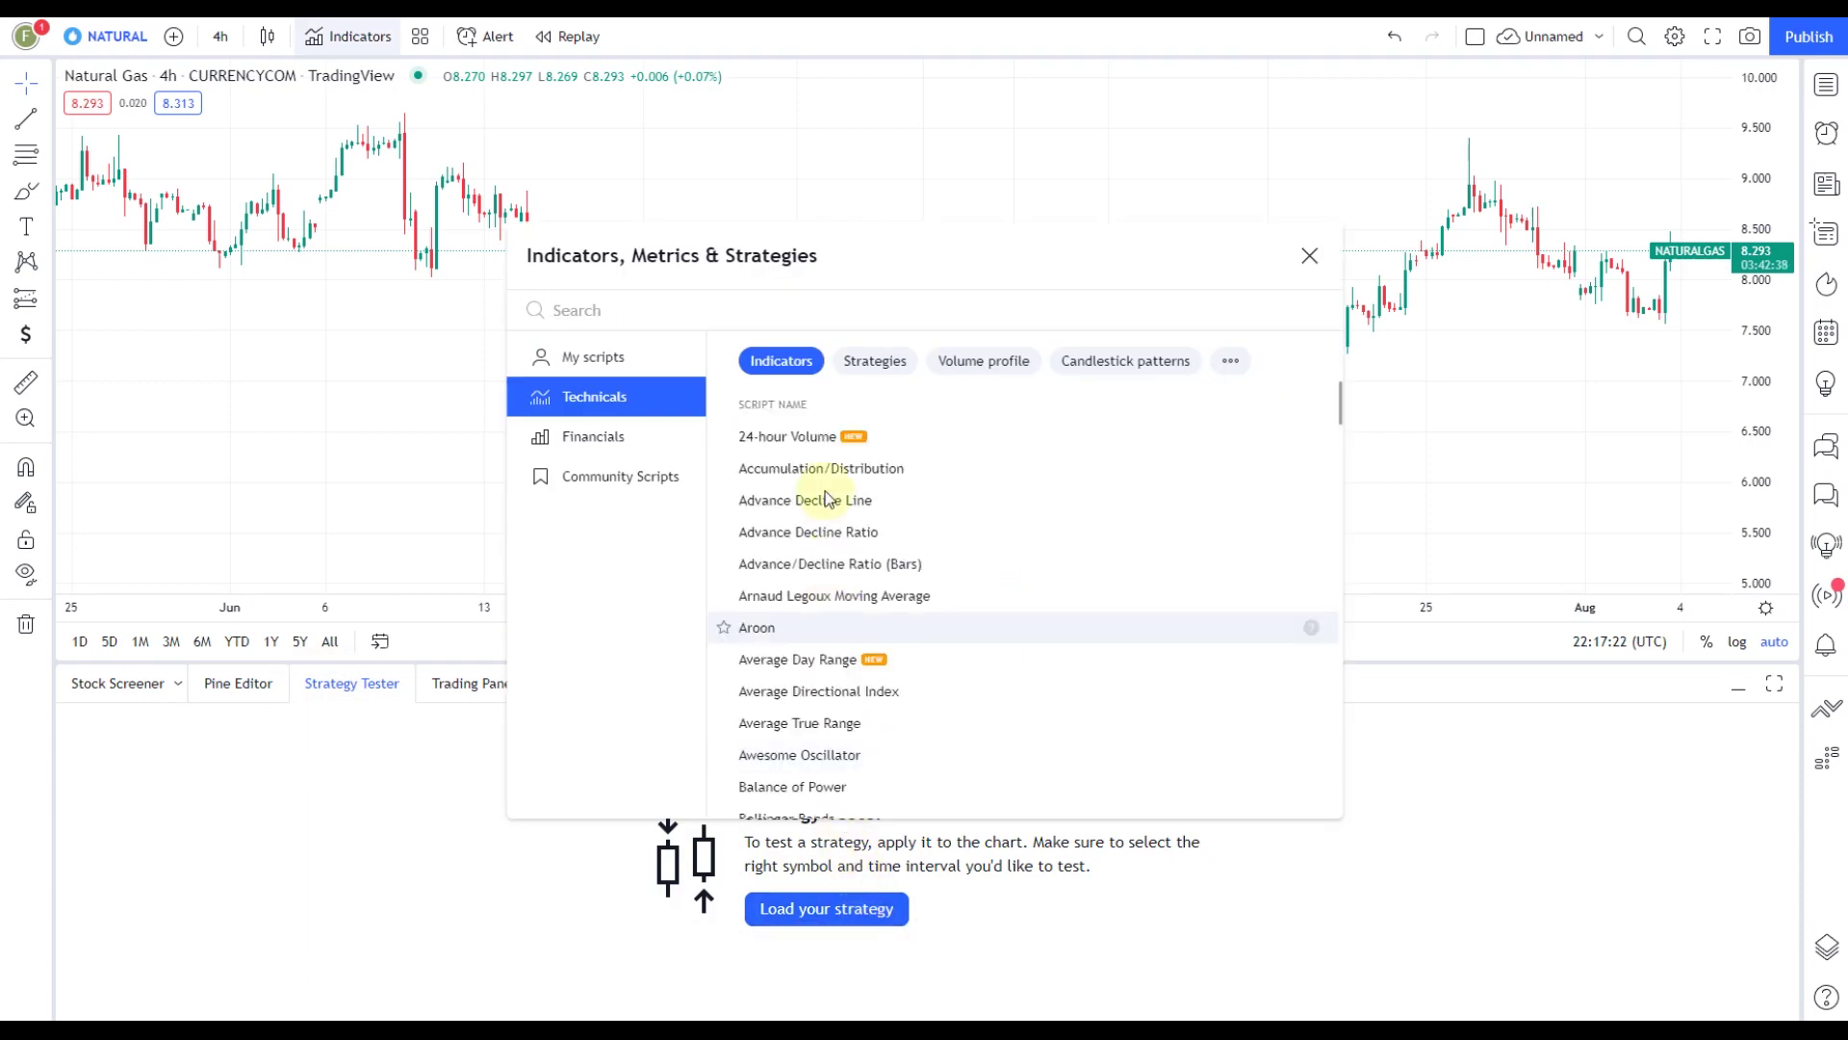
click(866, 368)
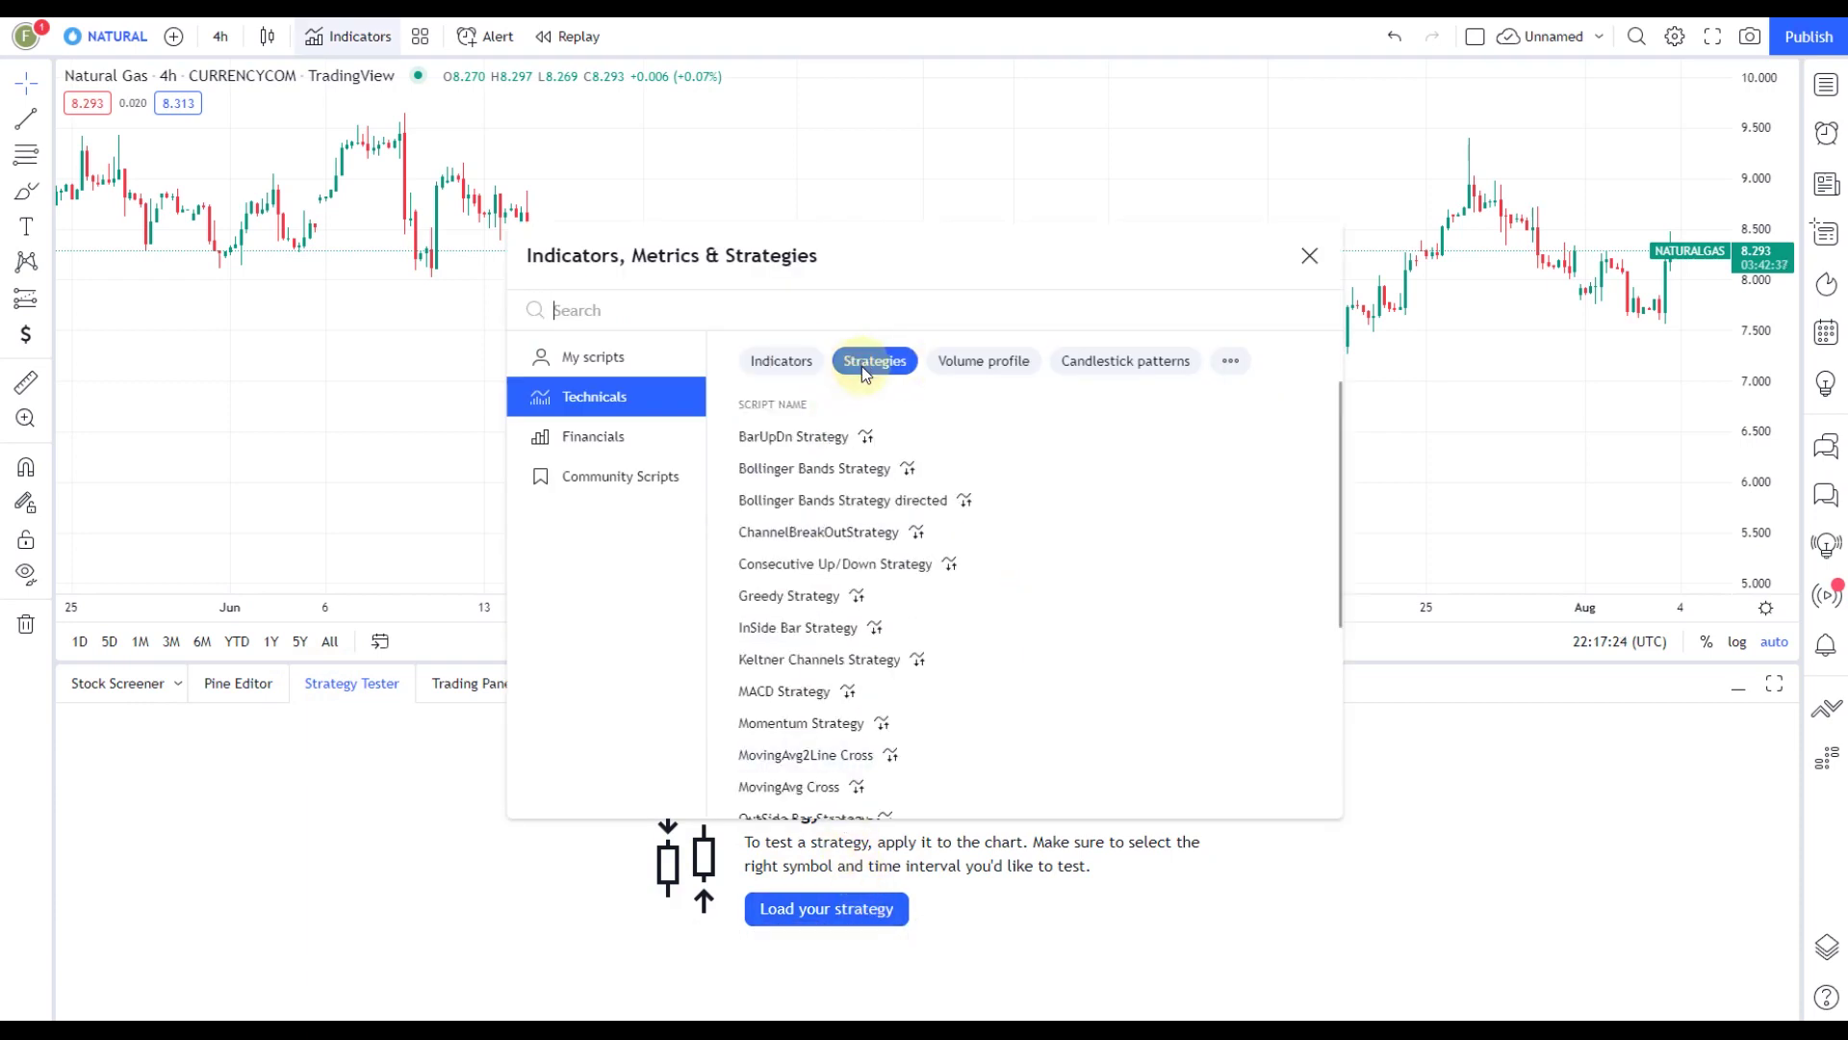
click(830, 436)
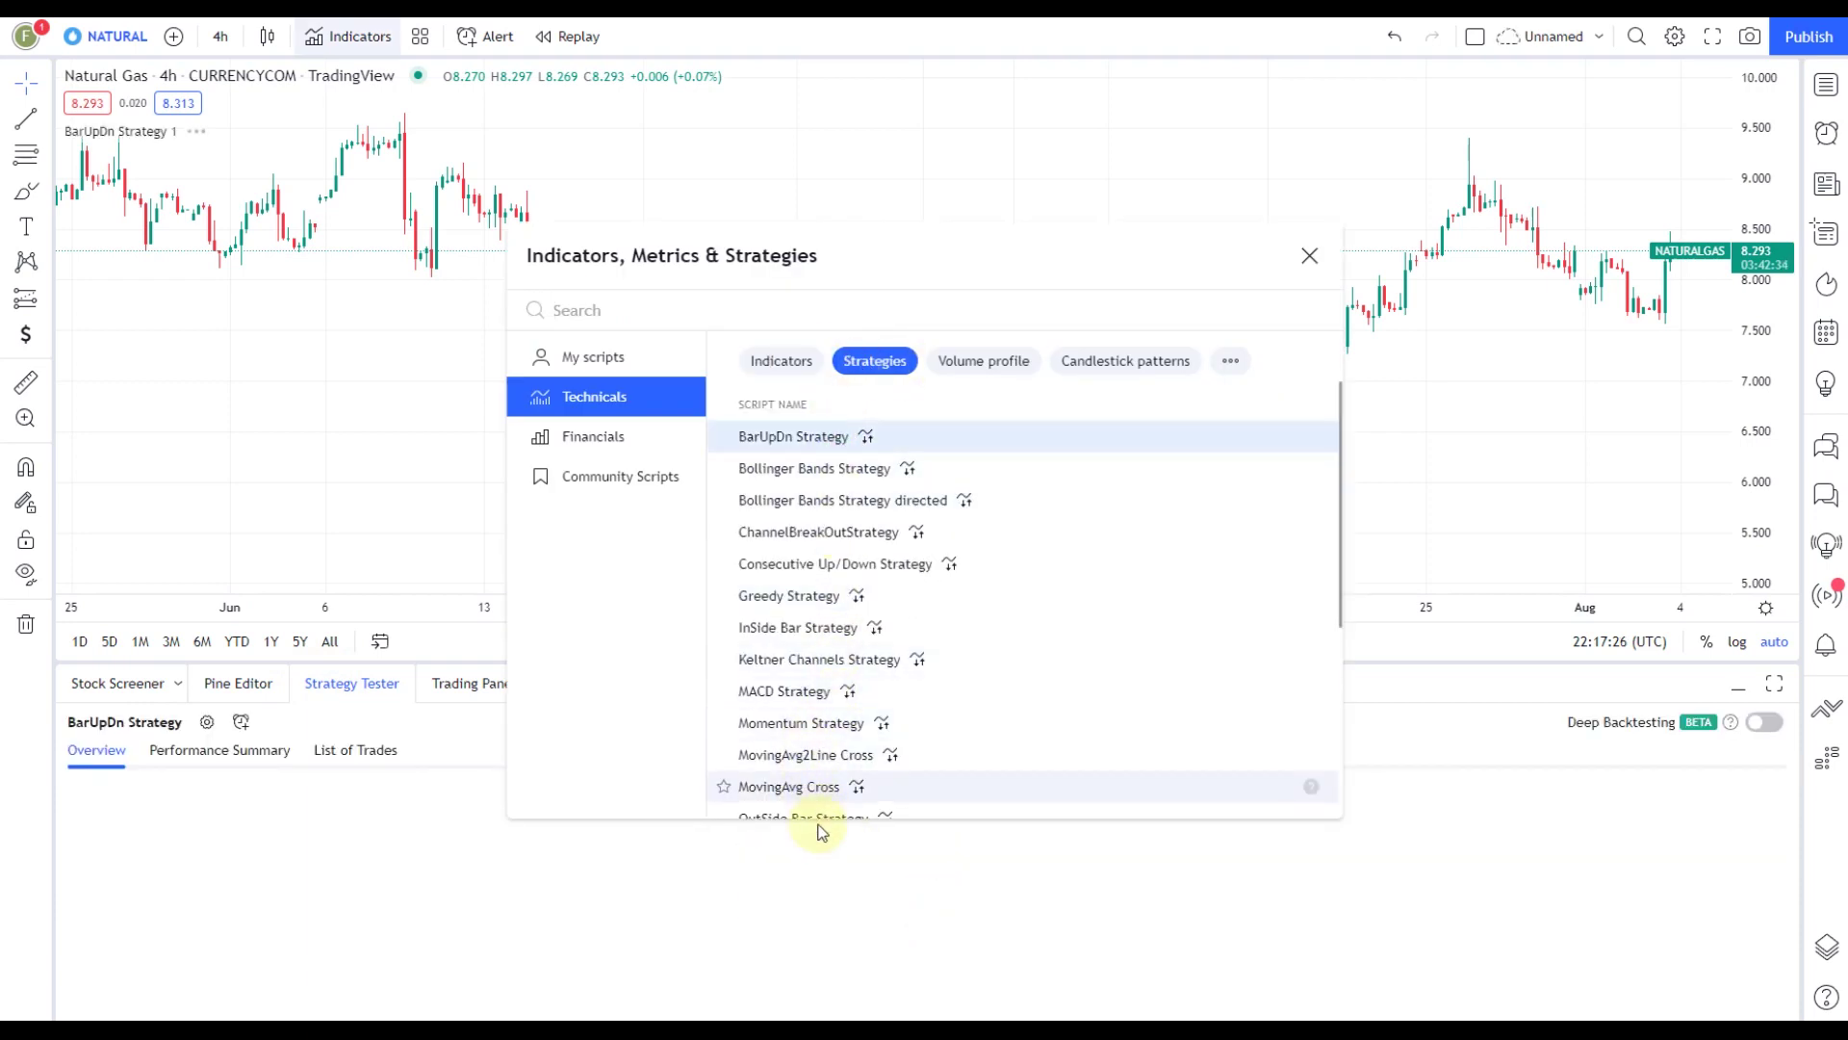
click(1310, 256)
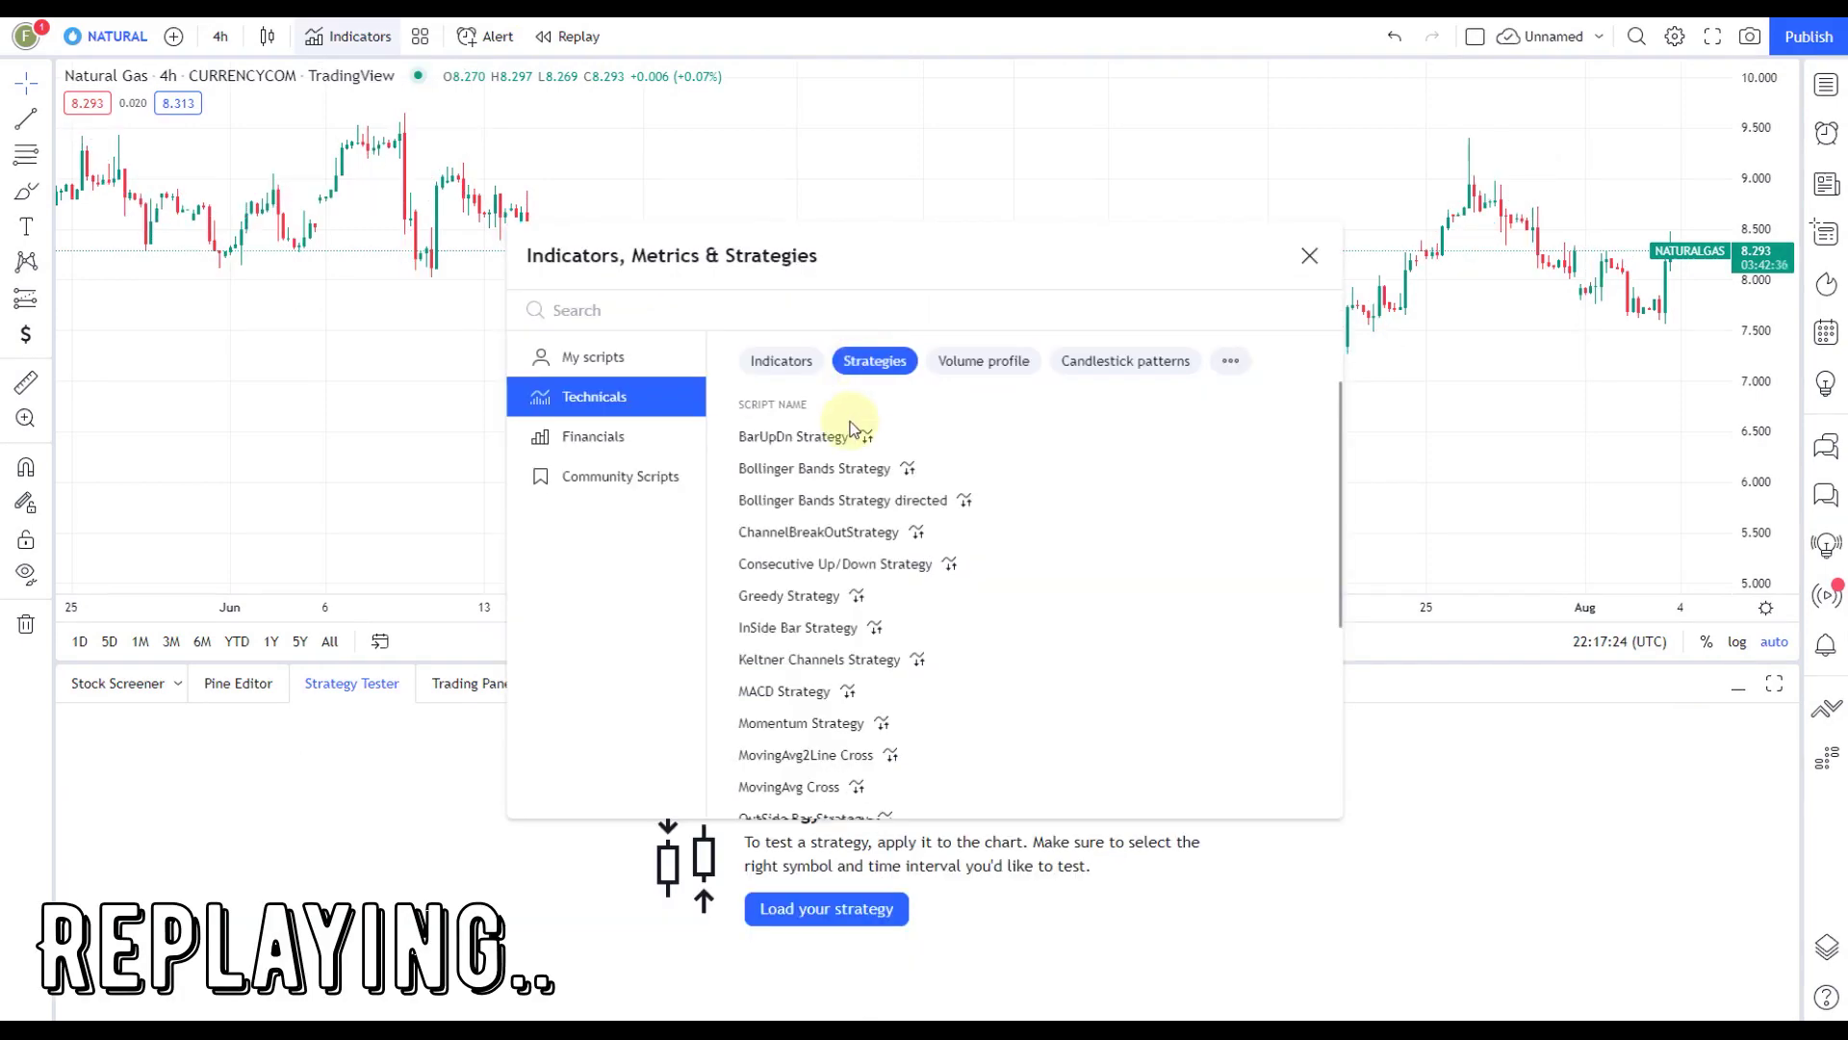
click(833, 437)
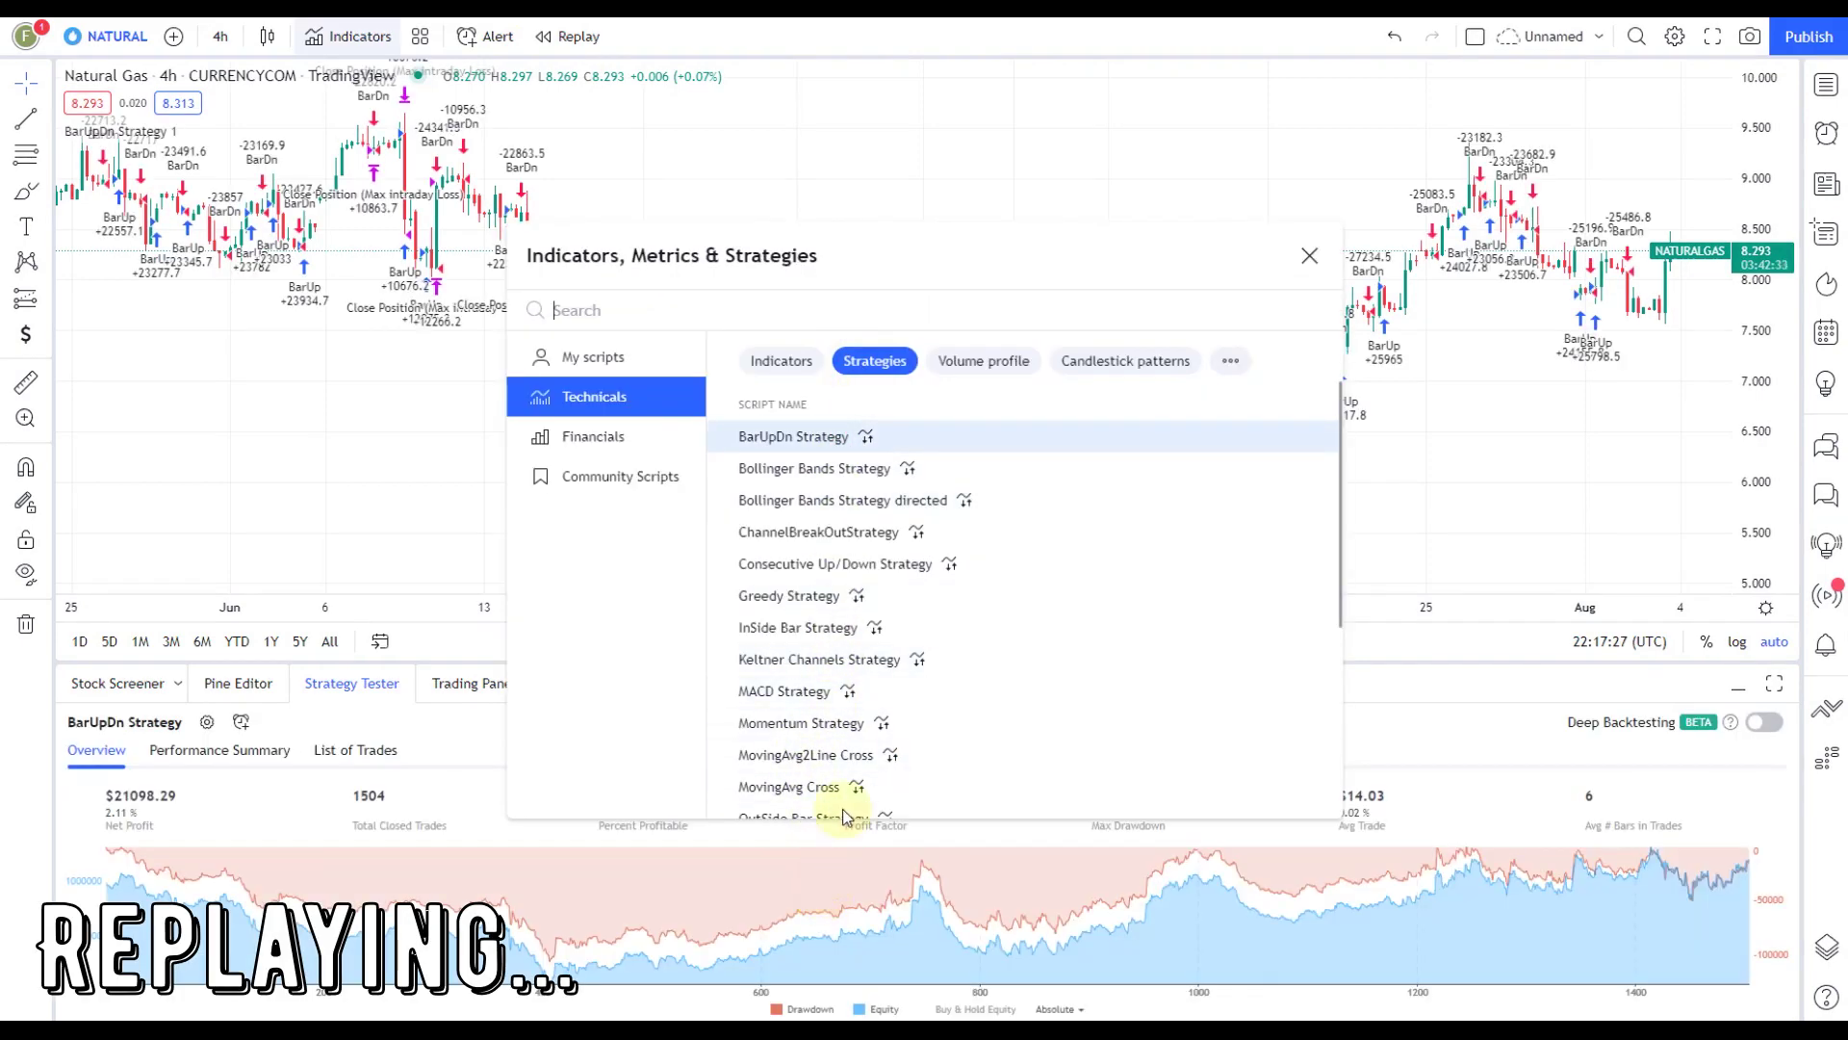
click(1308, 256)
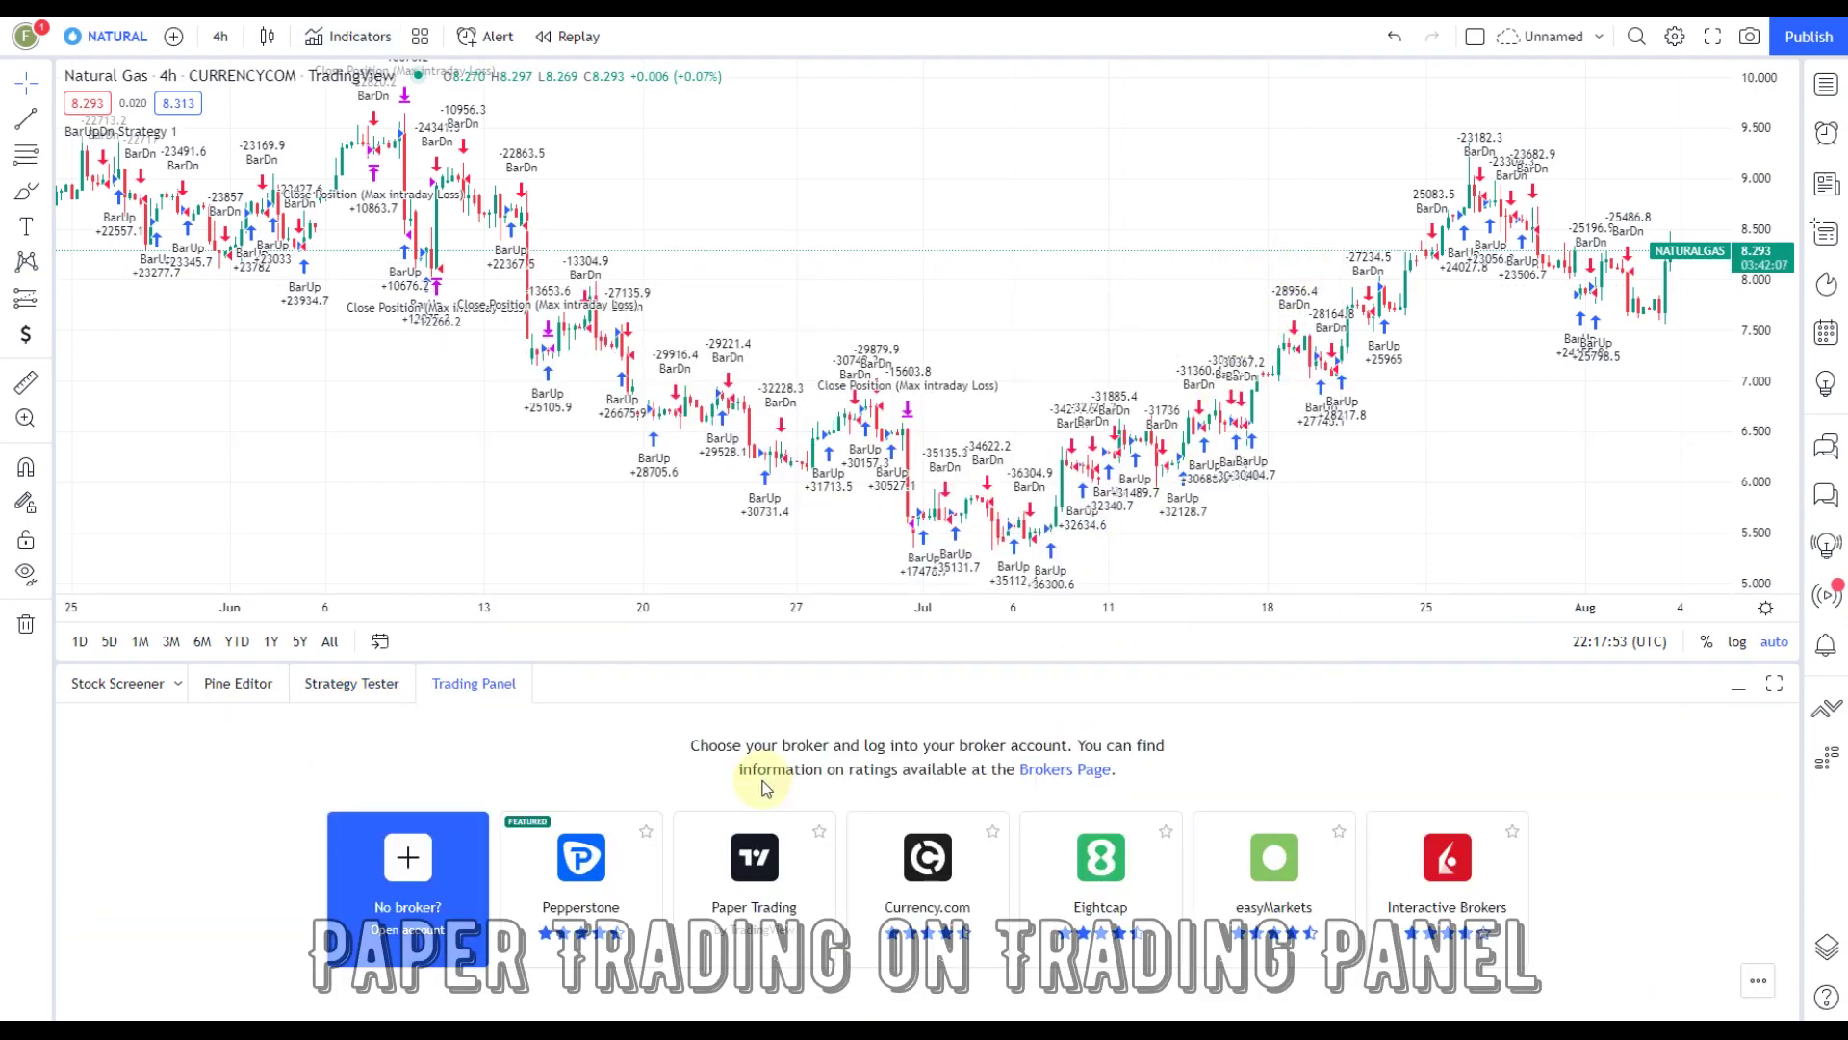
Connect to Paper Trading by TradingView as the broker
mouse_move(770, 856)
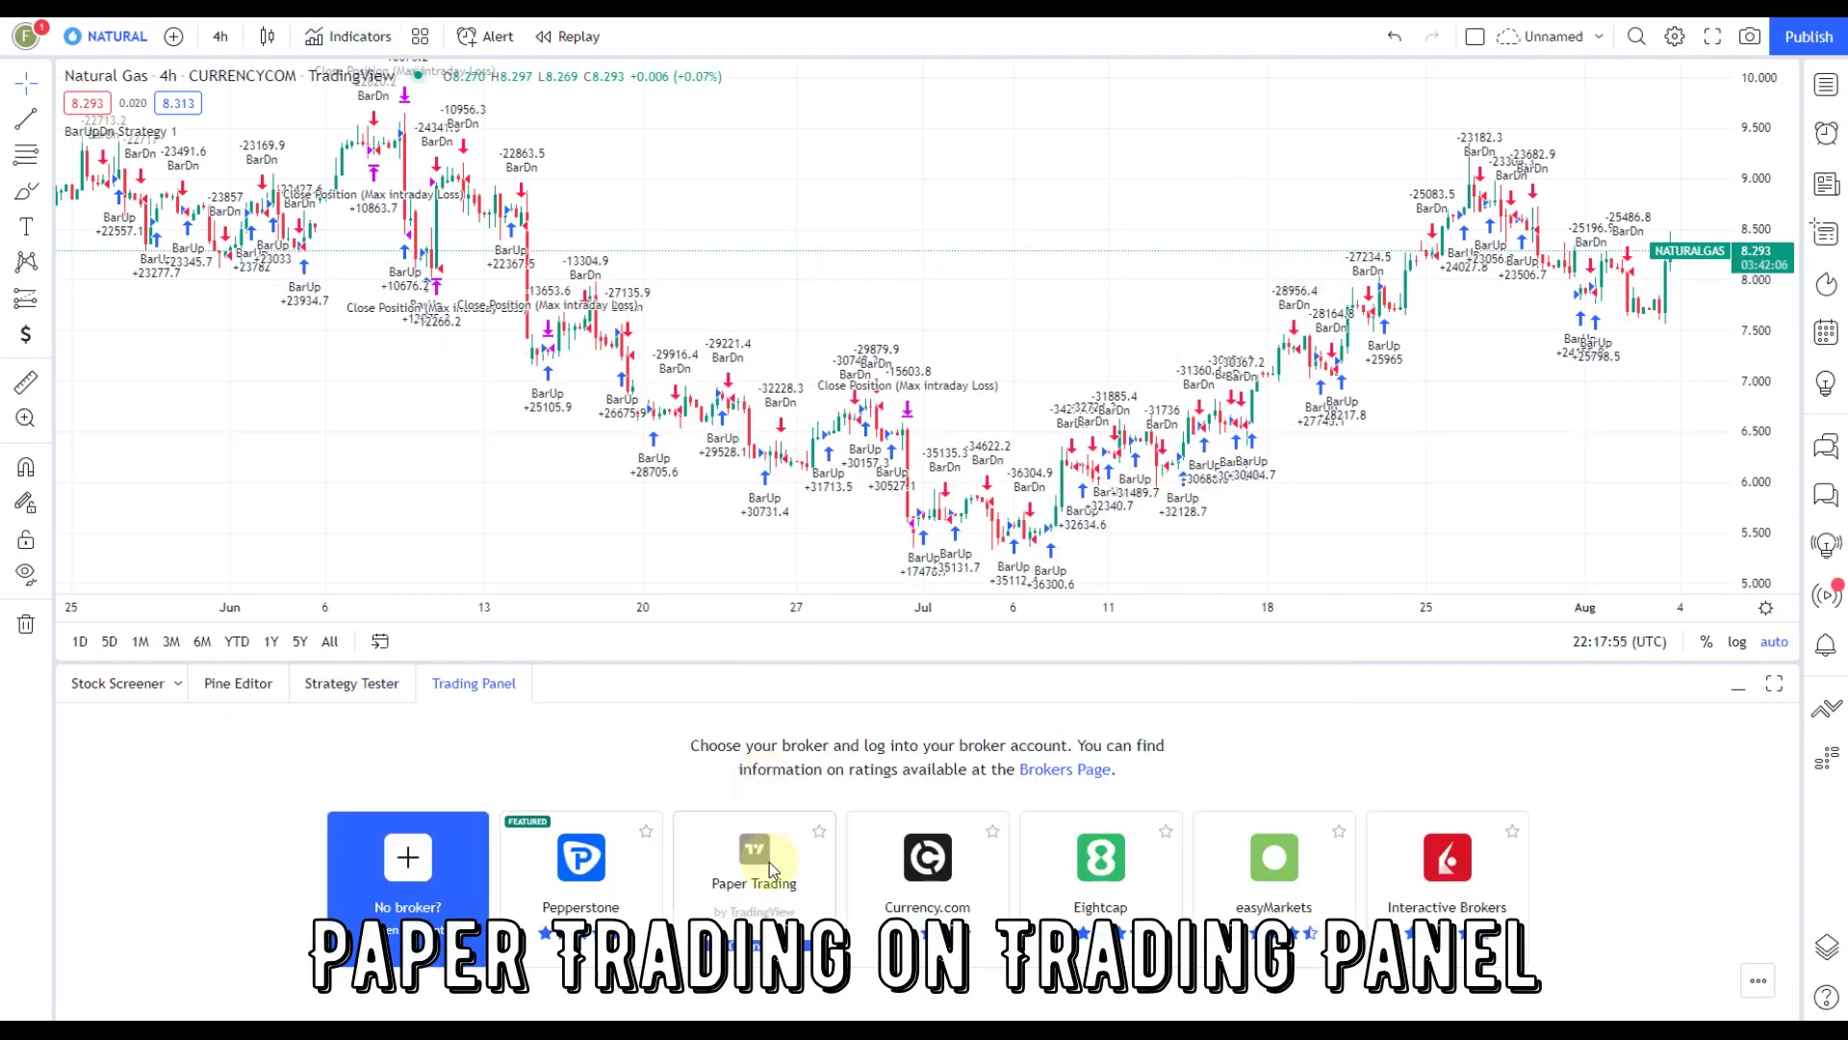
click(765, 905)
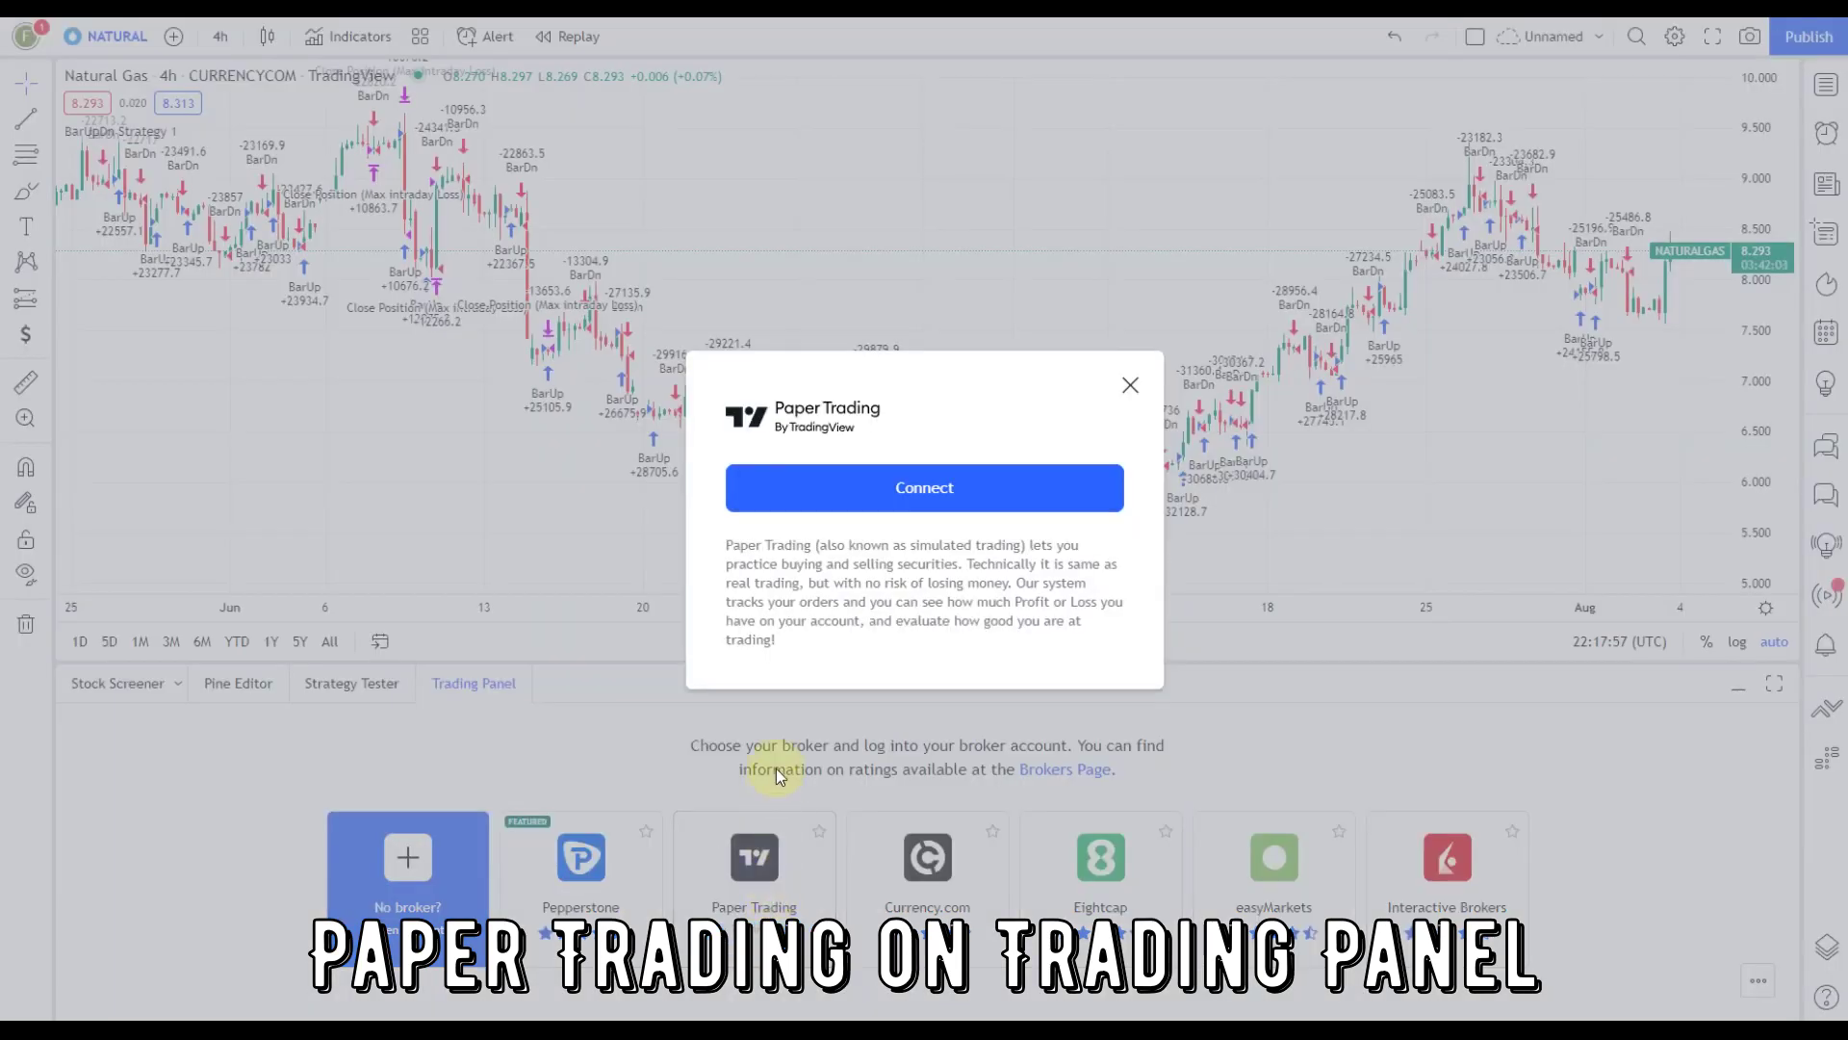
click(845, 487)
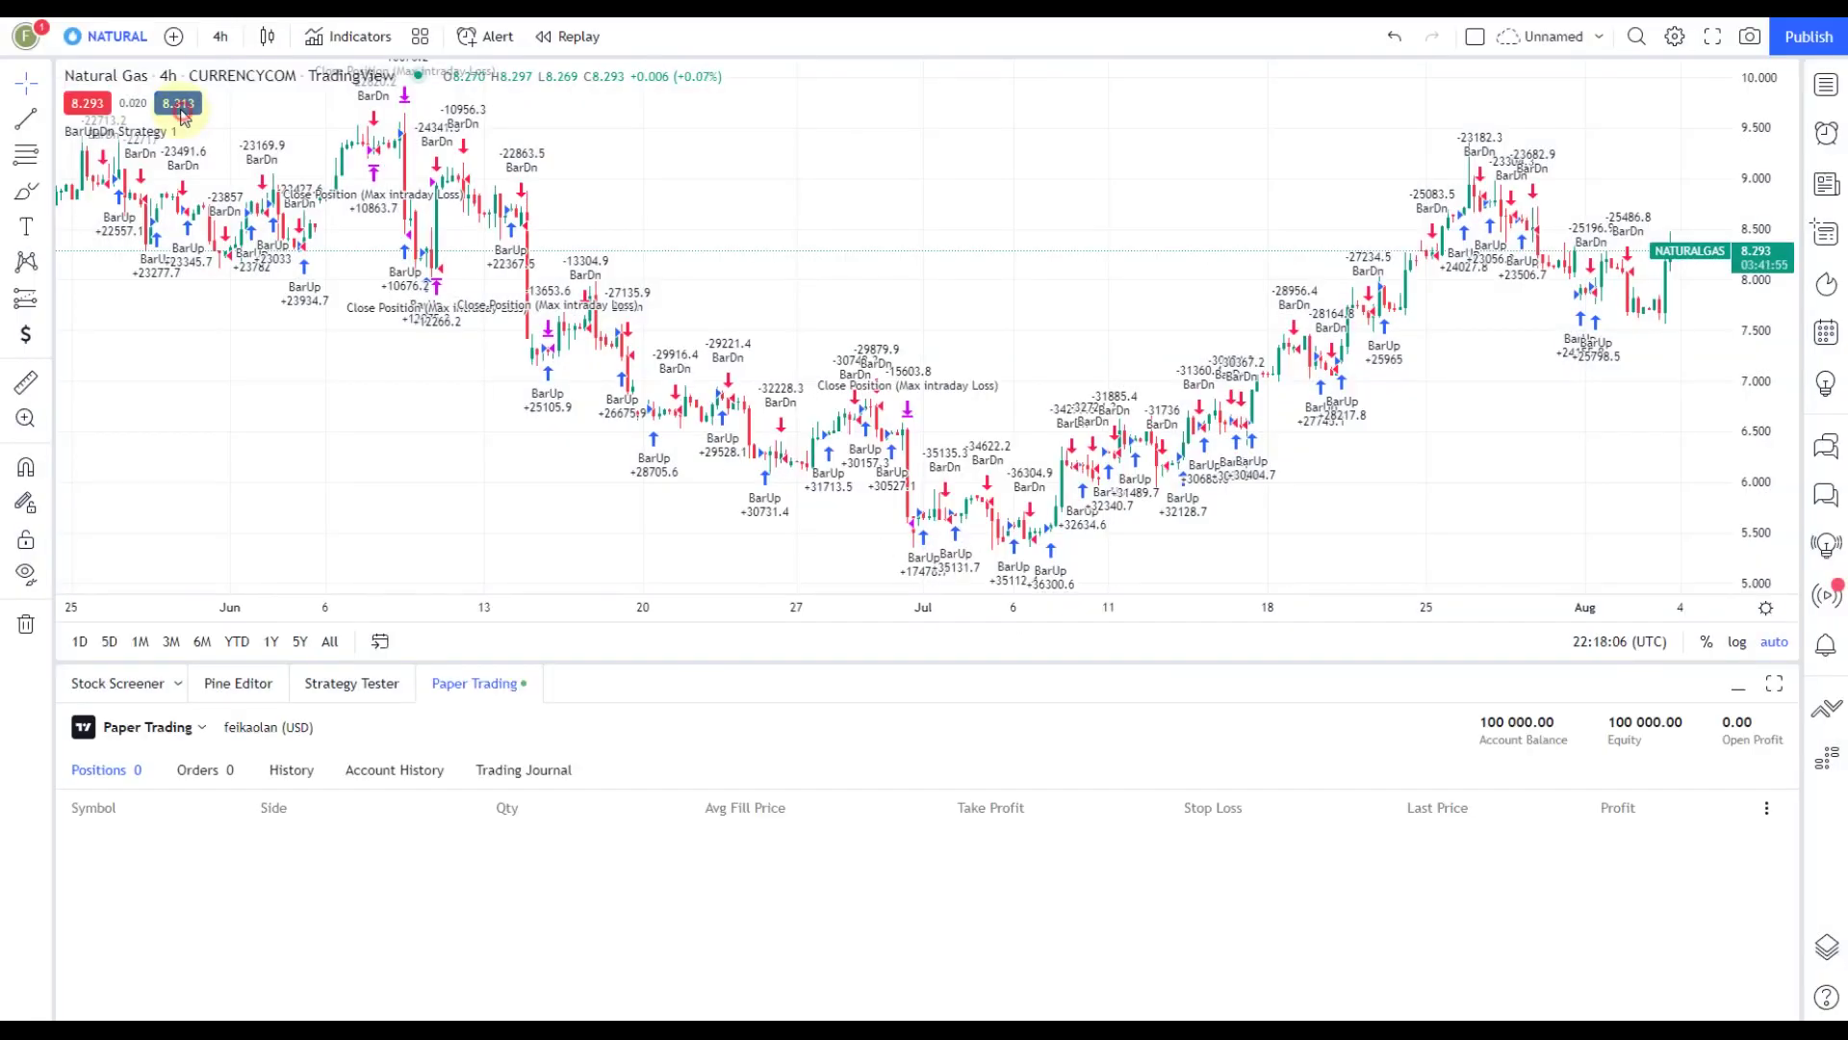
Buy 1 unit of Natural Gas with a market order, and close the whole position
click(181, 106)
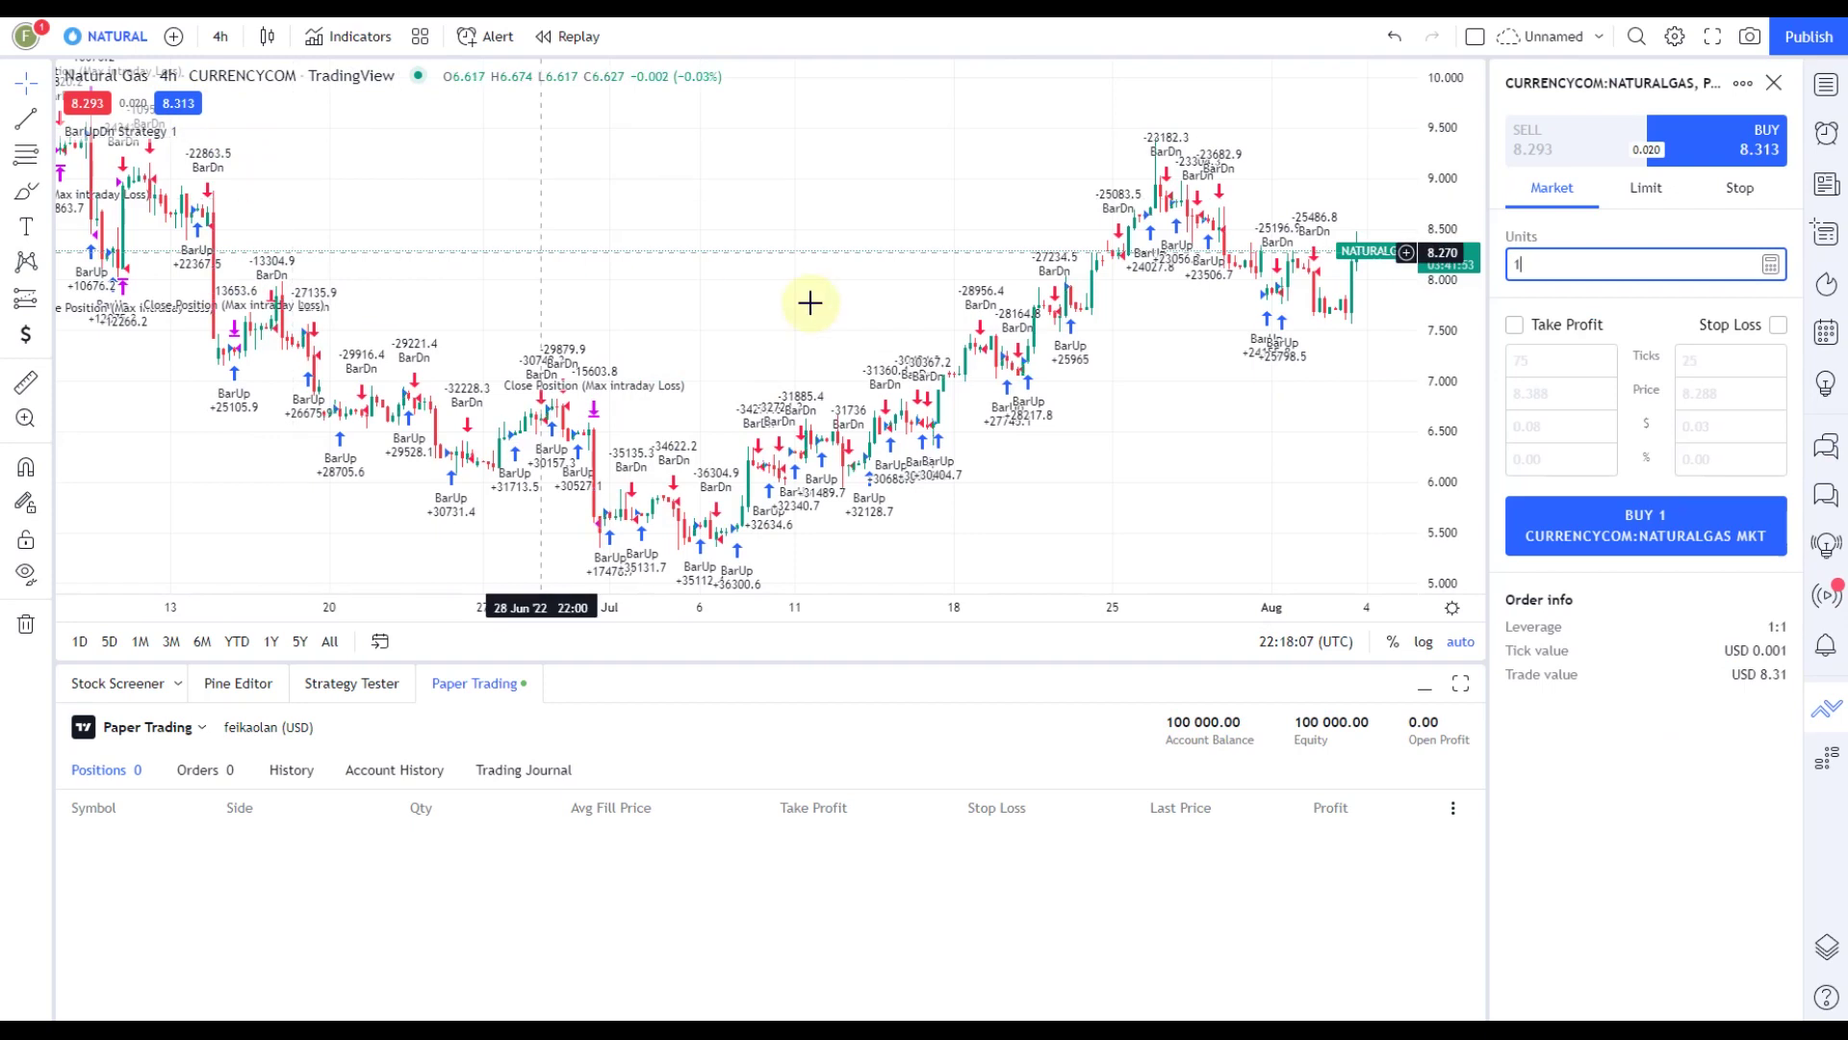
click(1648, 530)
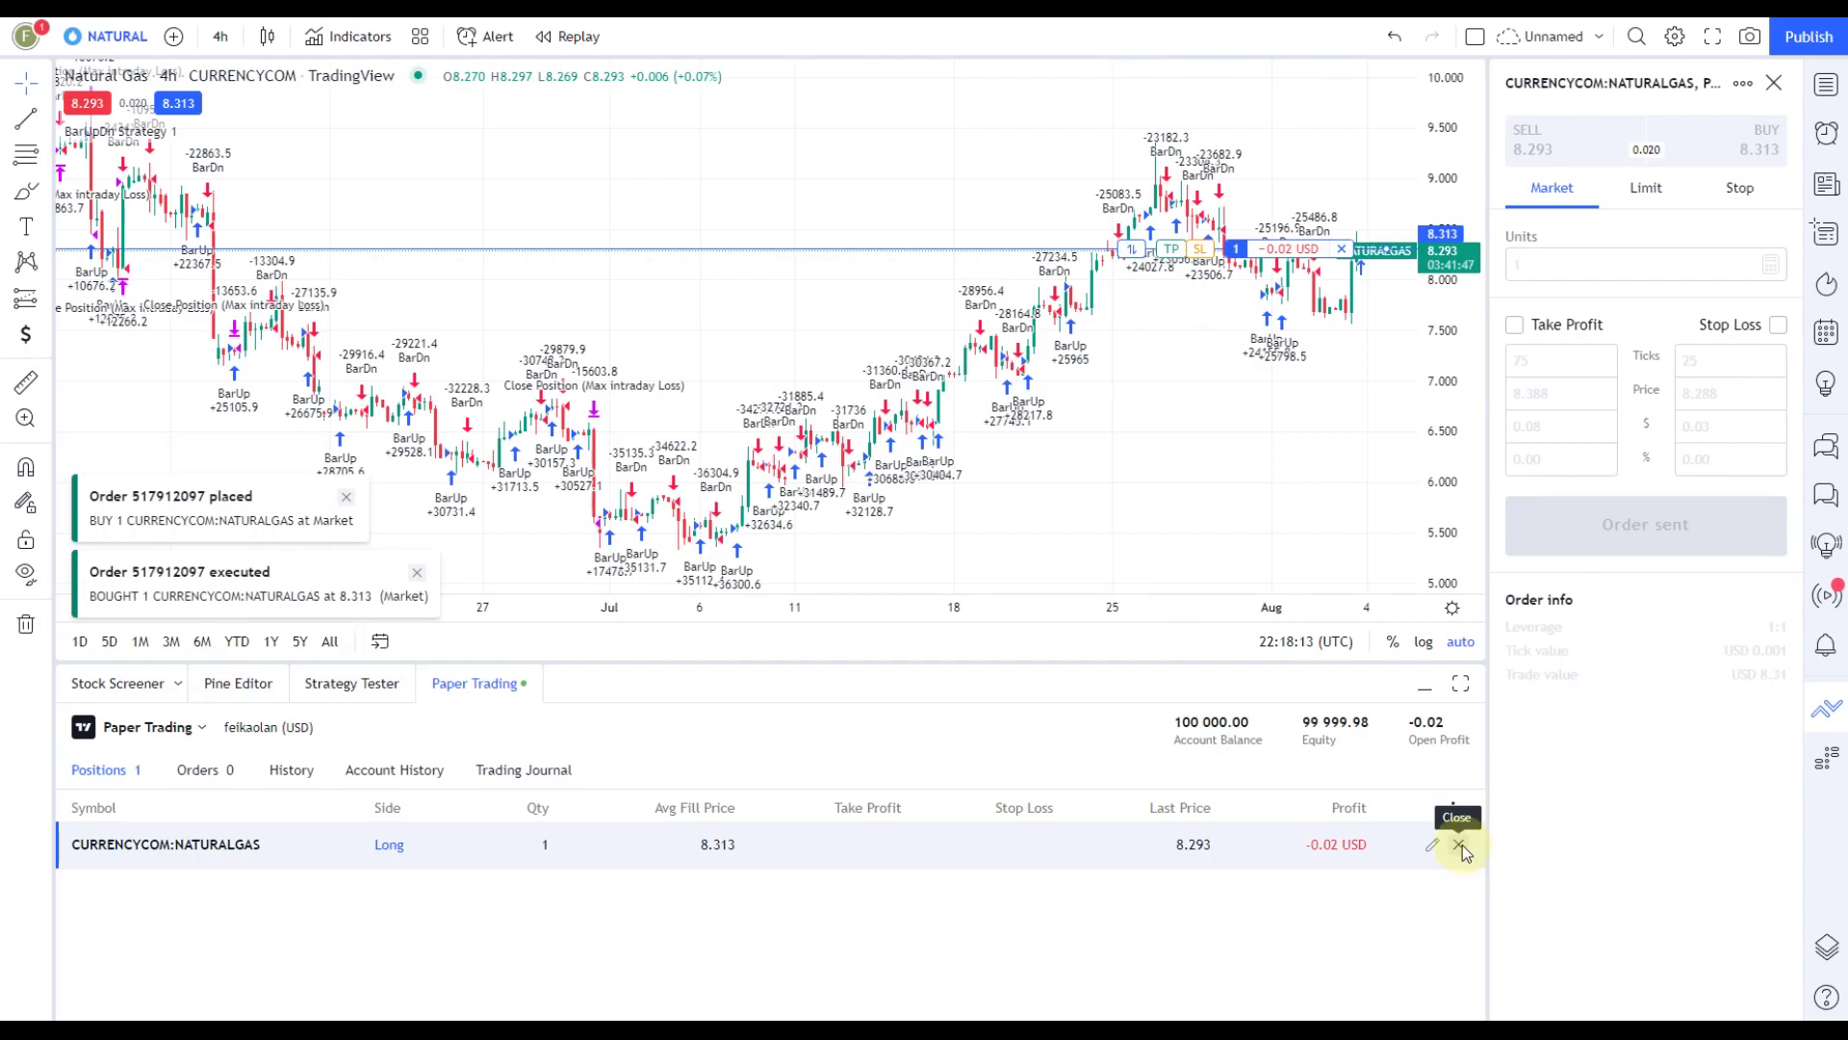
click(1459, 845)
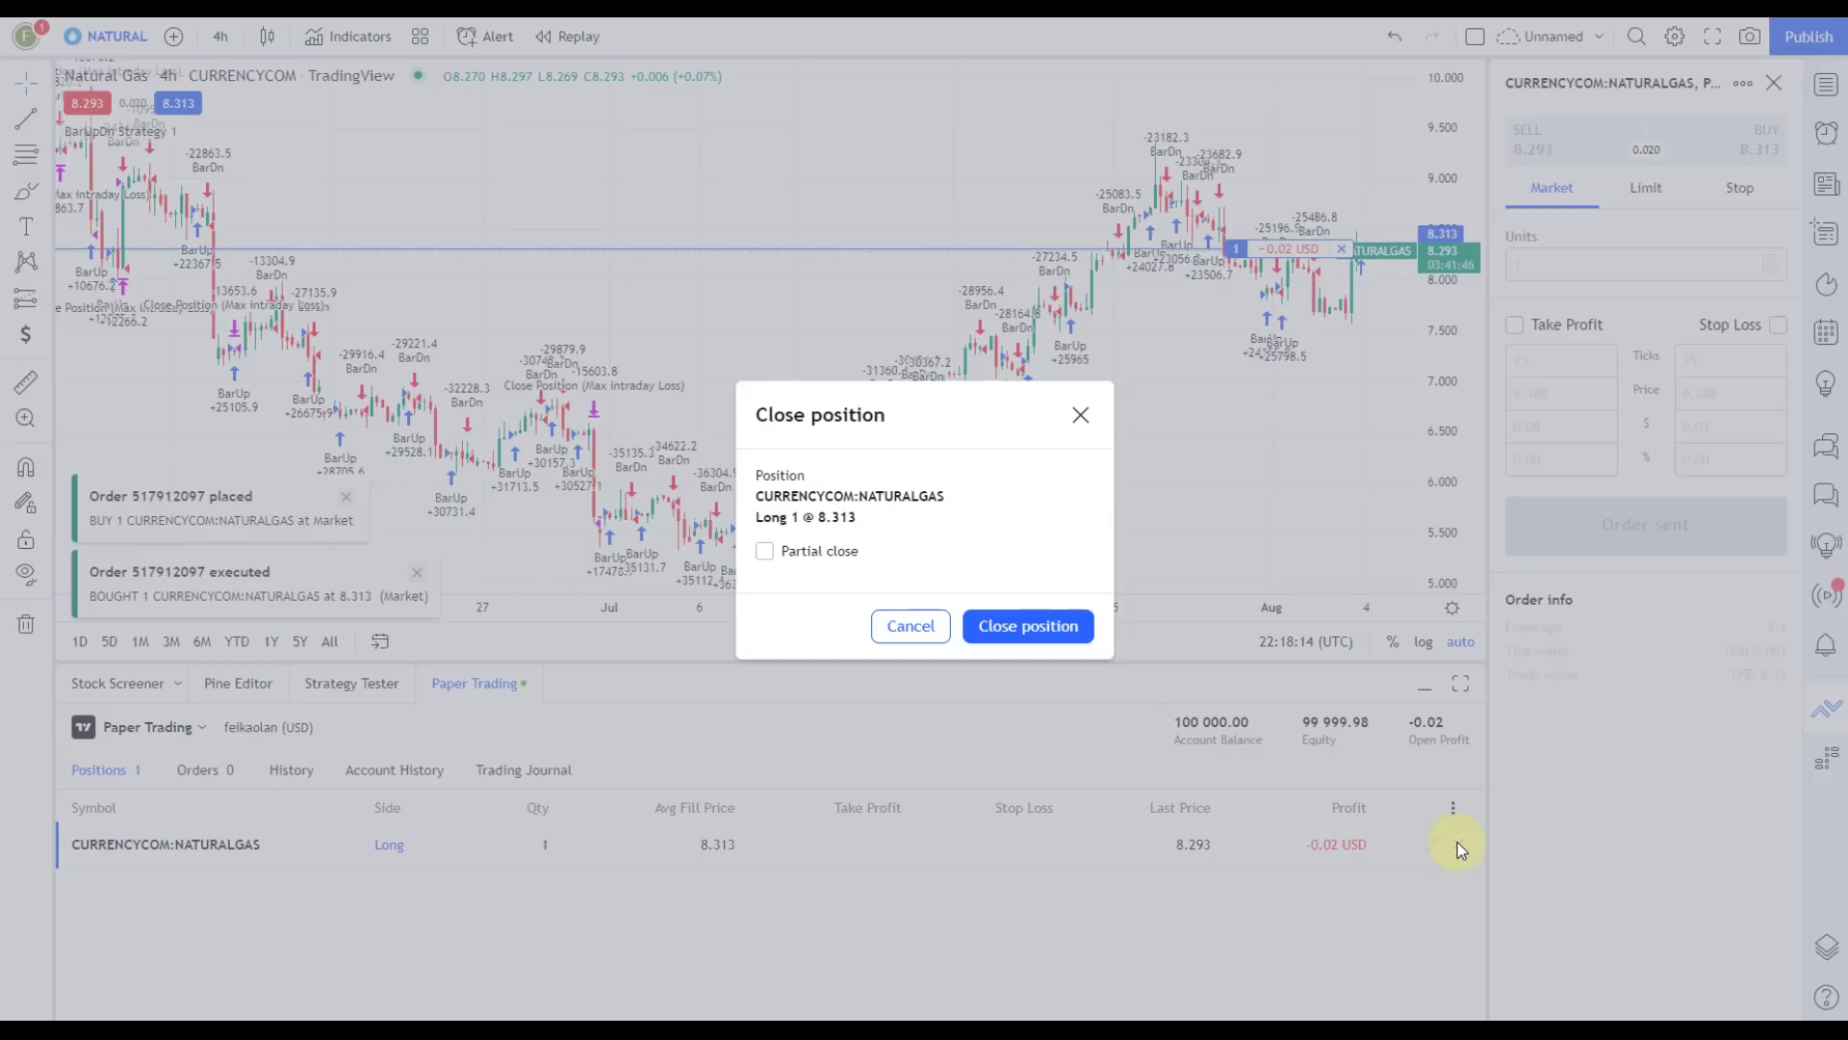
click(1082, 624)
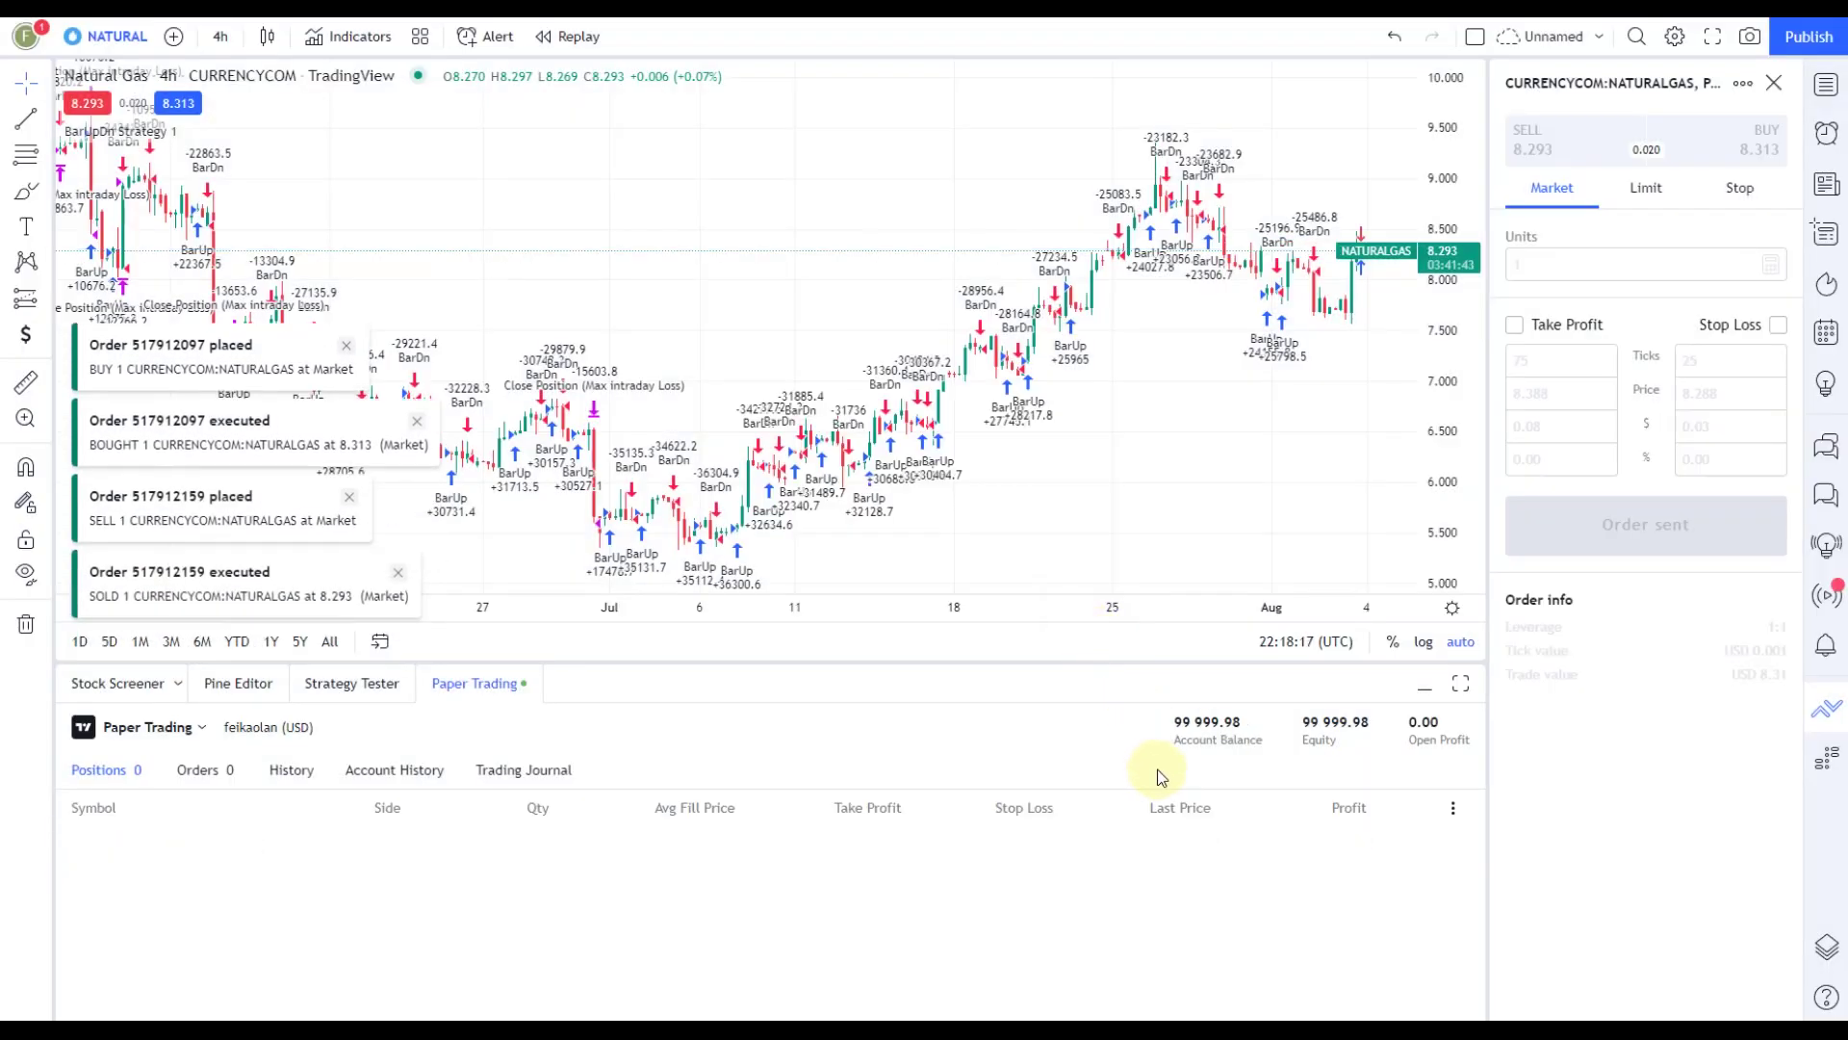